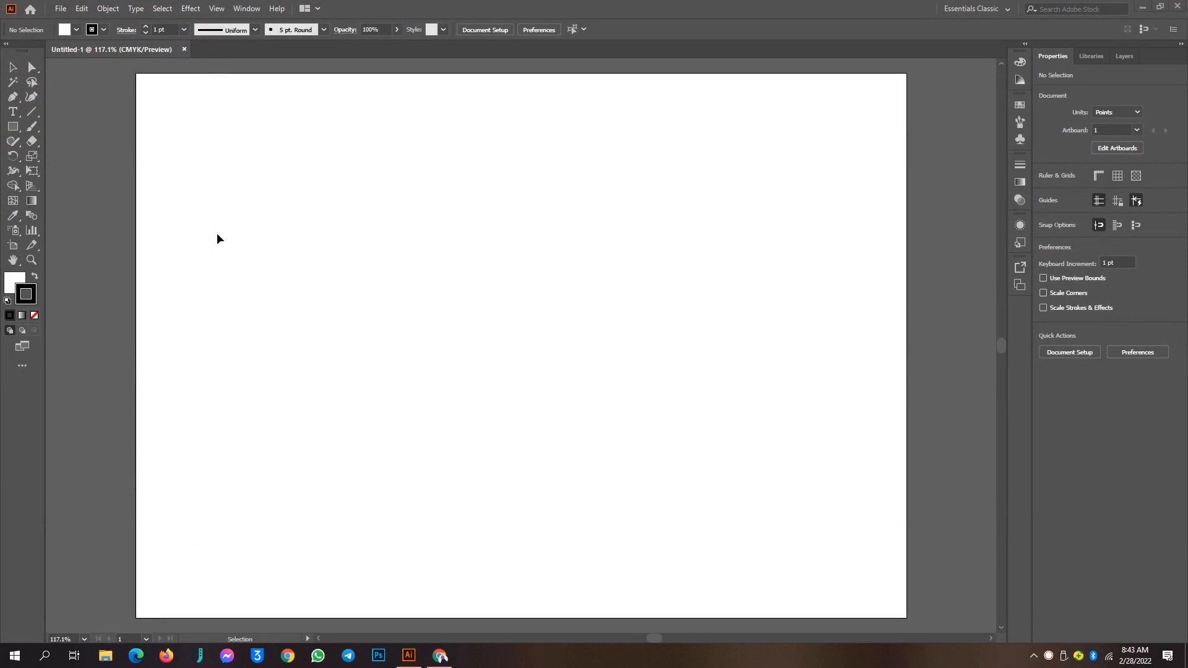
Add a "Lorem ipsum" point text left of the artboard's centre and set its font to Poppins Black
click(11, 114)
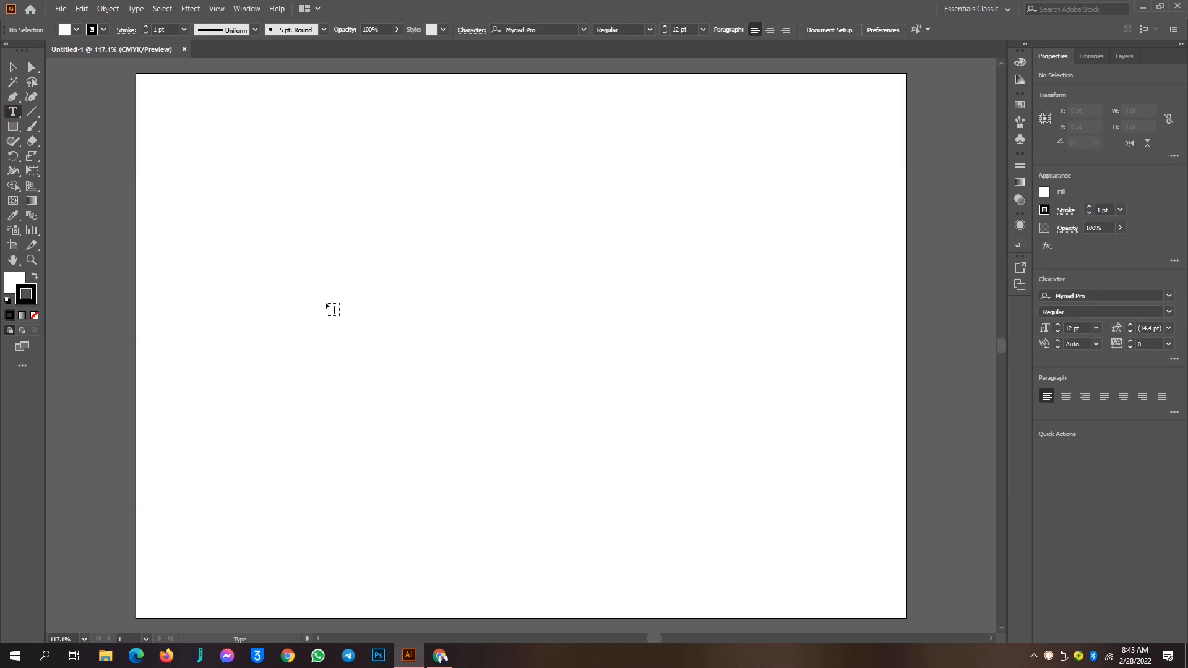
click(329, 305)
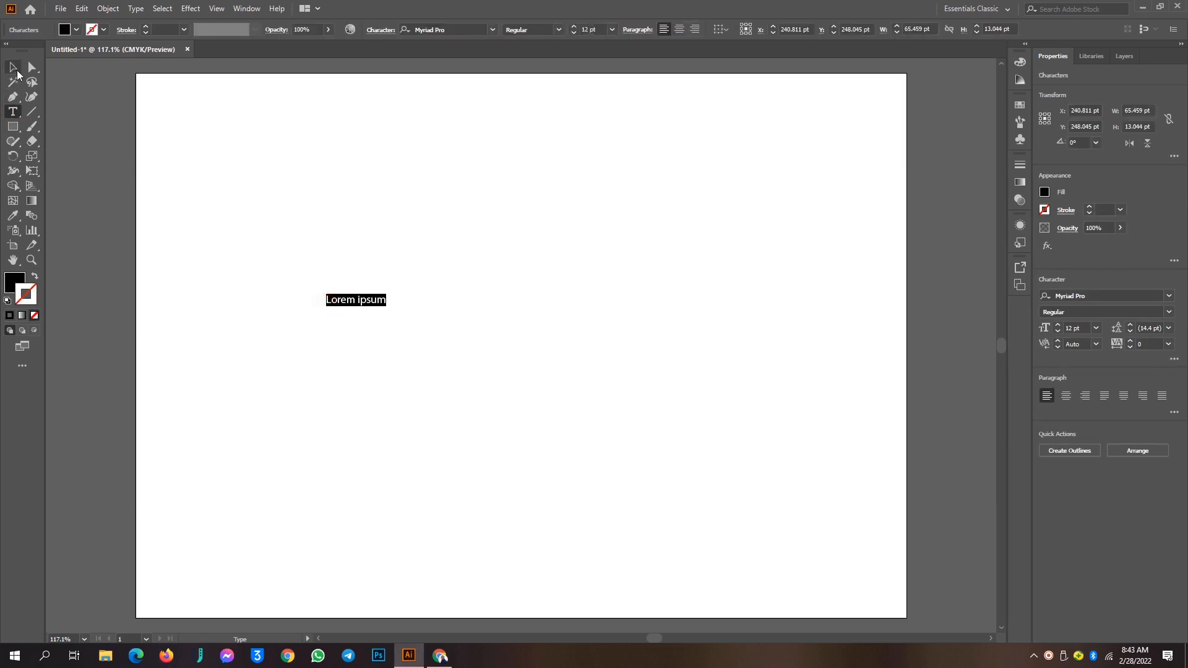
click(427, 31)
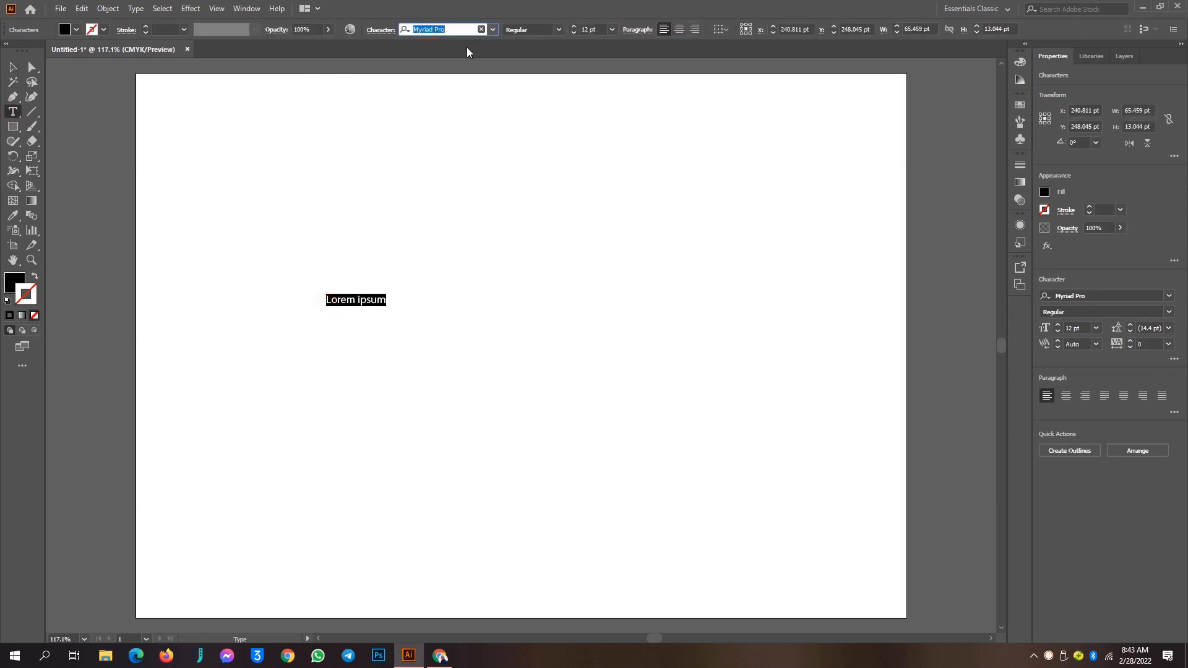
text(pop)
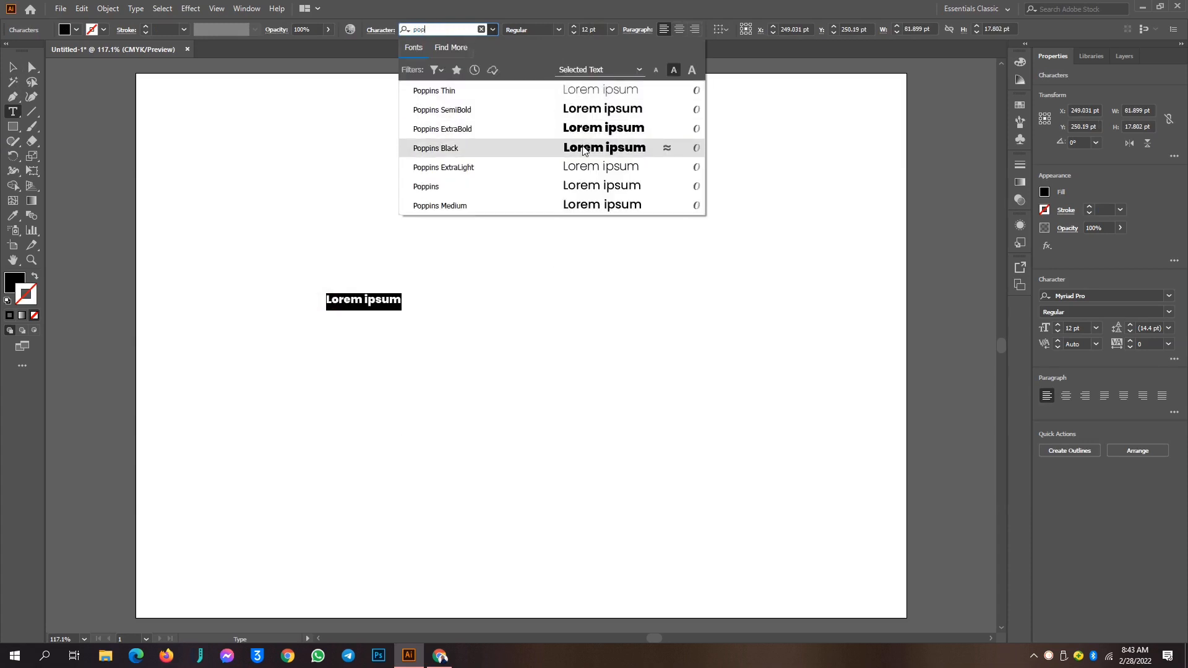
click(585, 147)
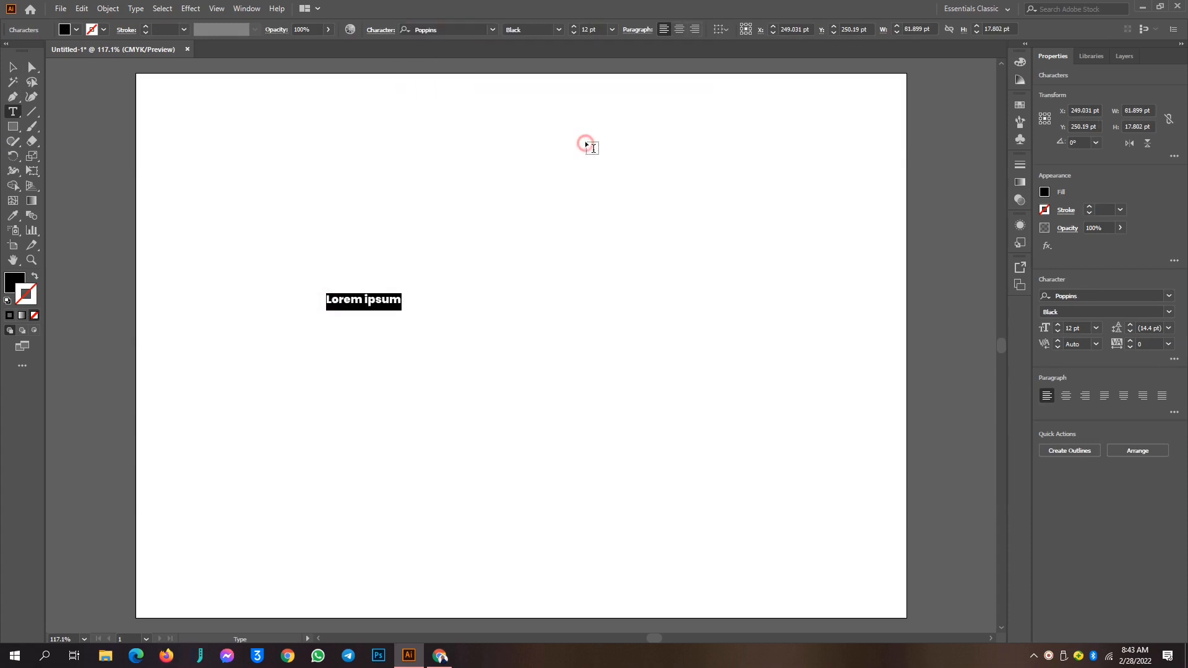
Scale up the "Lorem ipsum" text freehand and set its font size to 40.7 pt
click(12, 67)
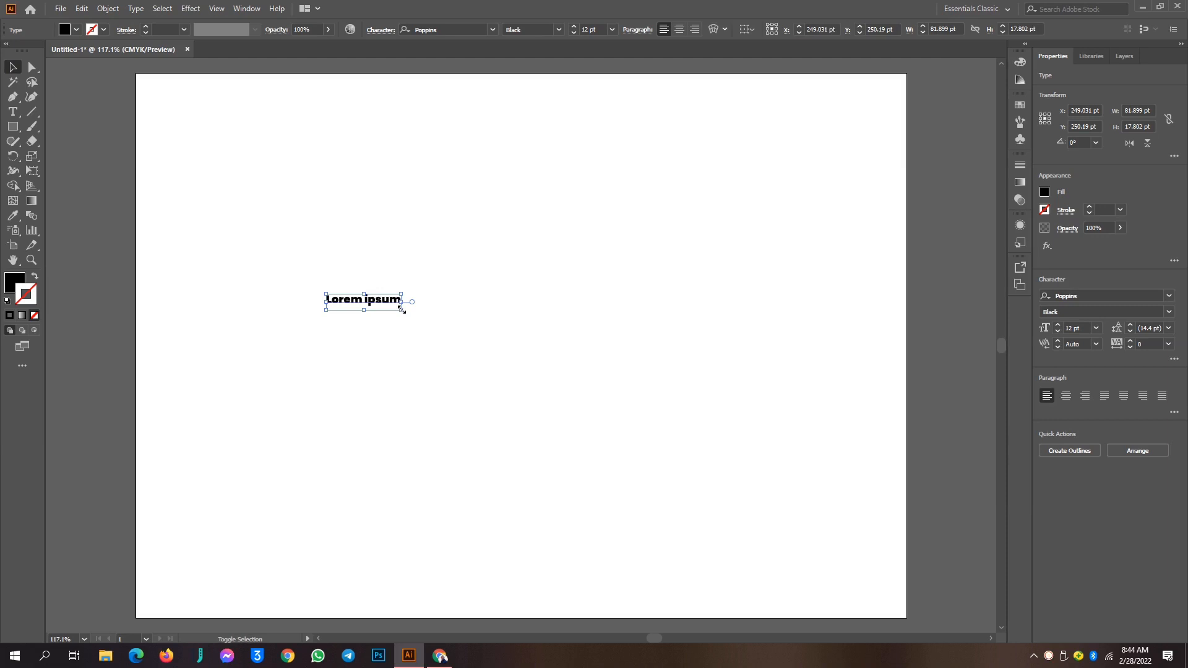
drag(402, 310, 449, 337)
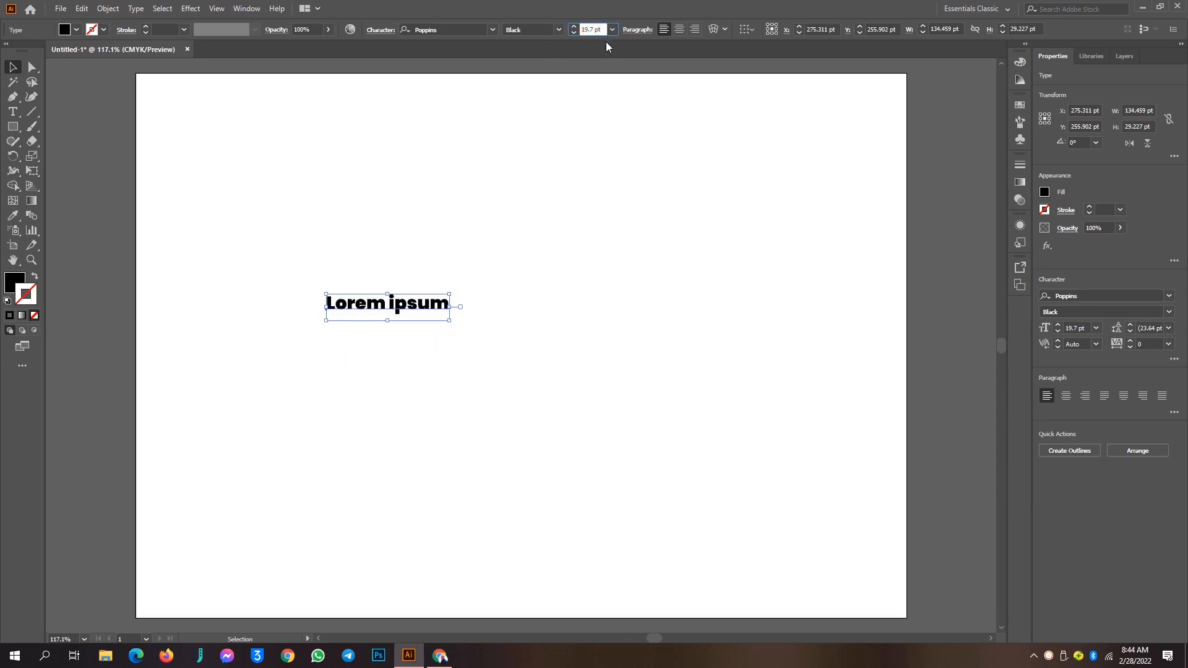
text(4)
key(Return)
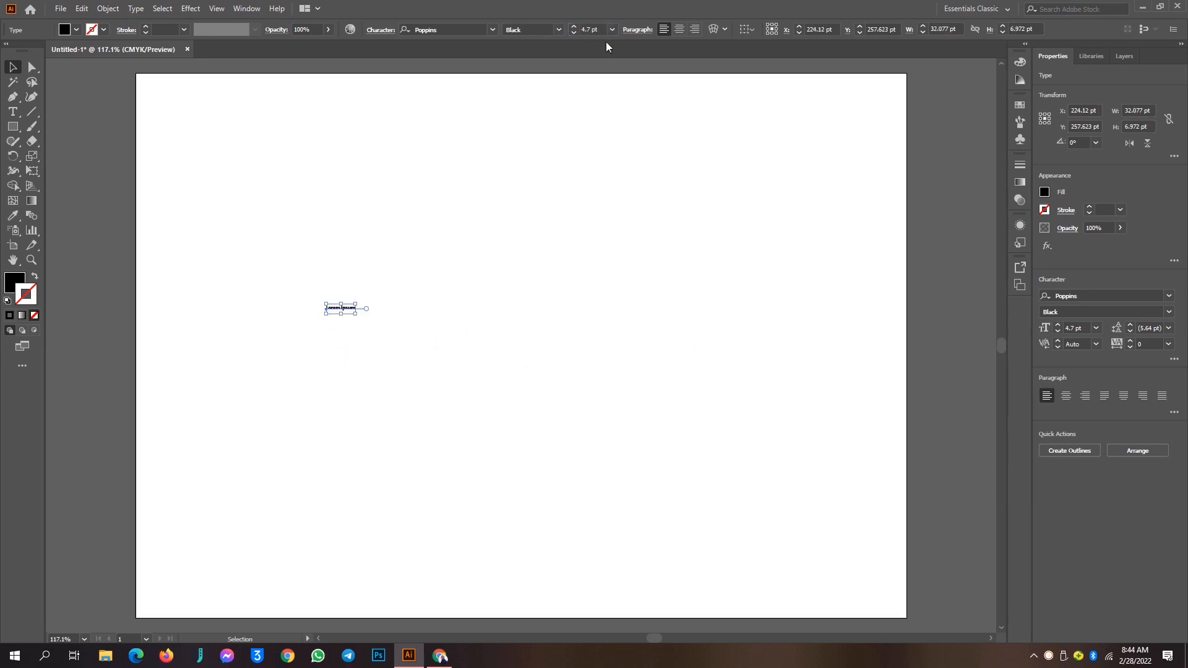
click(590, 30)
text(0)
key(Return)
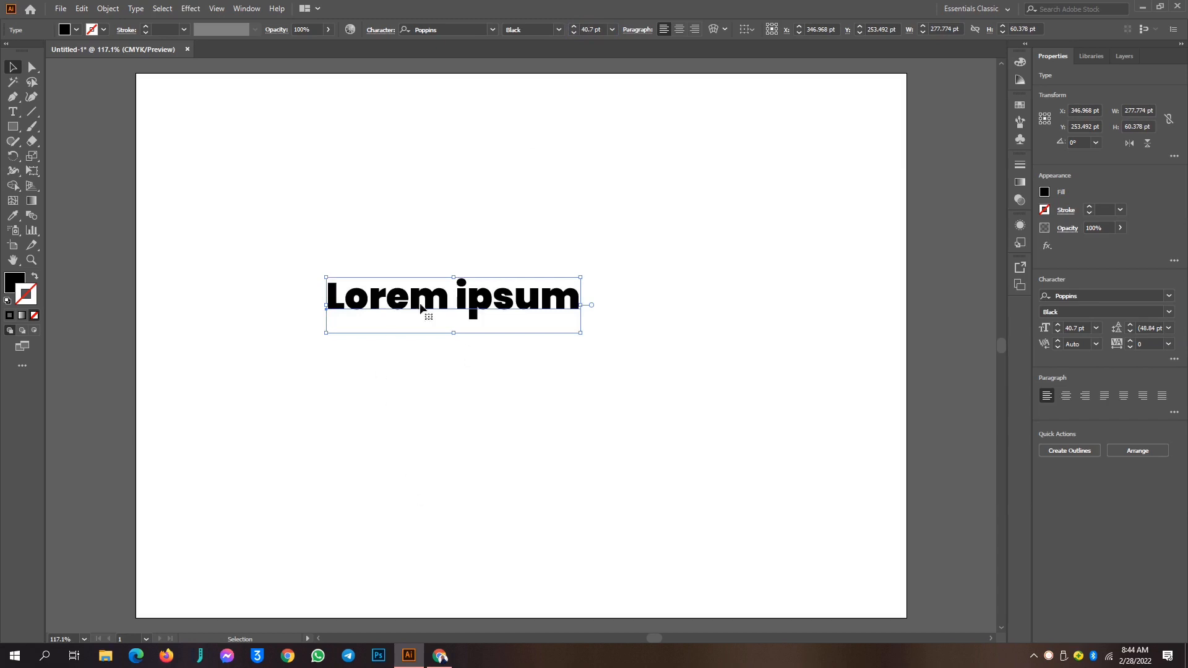
Scale the whole text to about 69.4 pt and raise the font size of its first letter "o" to 146 pt
drag(580, 333, 759, 425)
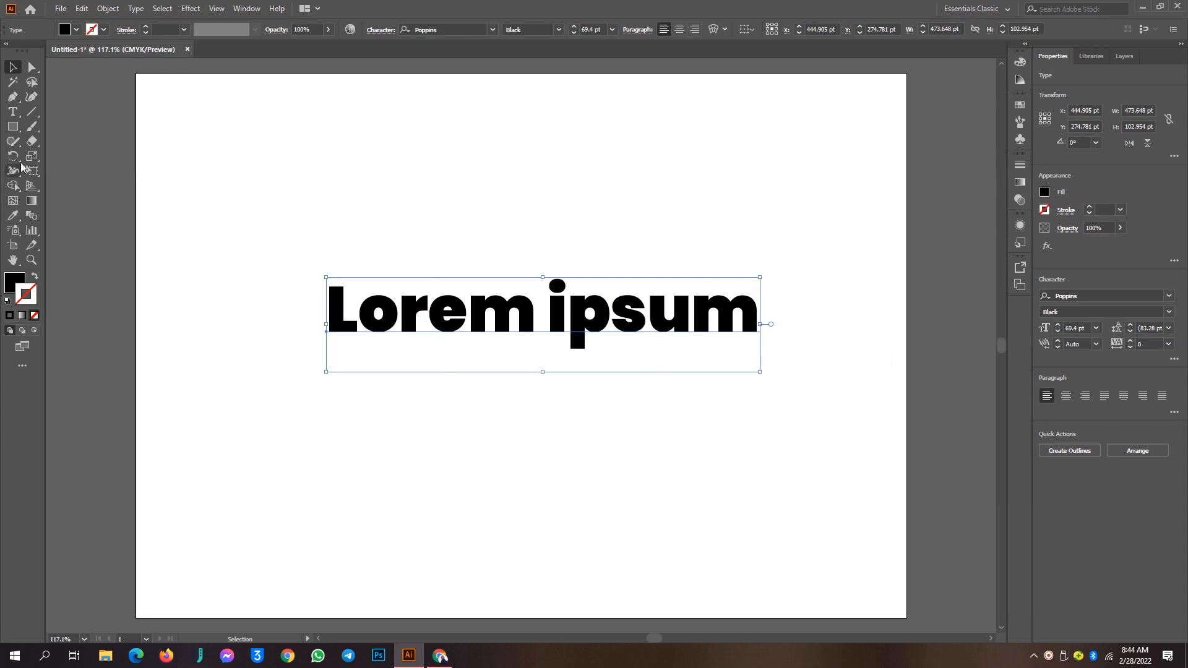
click(13, 111)
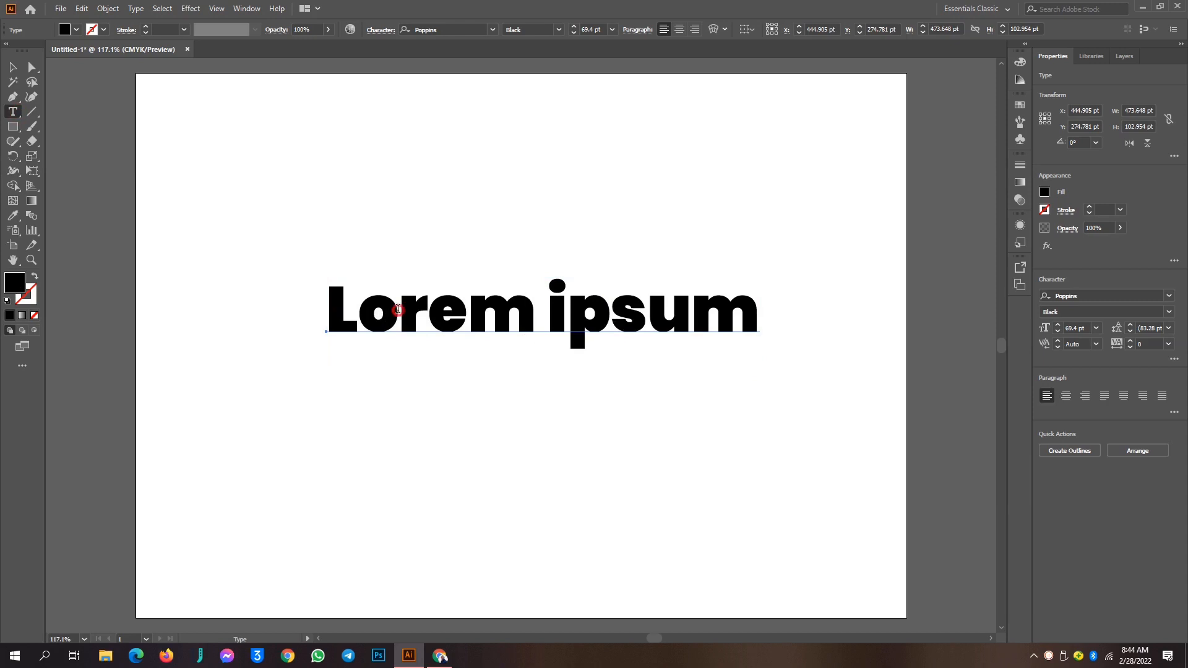
drag(359, 316, 399, 316)
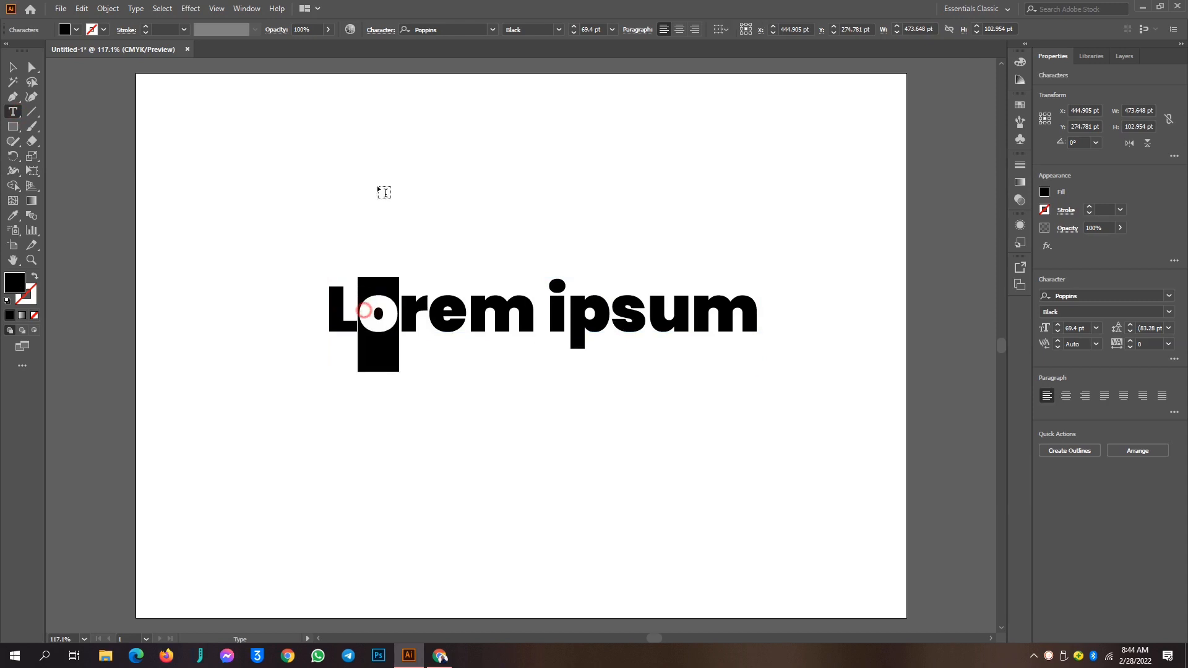
click(584, 29)
key(Up)
key(Up)
key(Up)
key(Up)
key(Up)
key(Up)
key(Up)
key(Up)
key(Up)
key(Up)
key(Up)
key(Up)
key(Up)
key(Up)
key(Up)
key(Up)
key(Up)
key(Up)
key(Up)
key(Up)
key(Up)
key(Up)
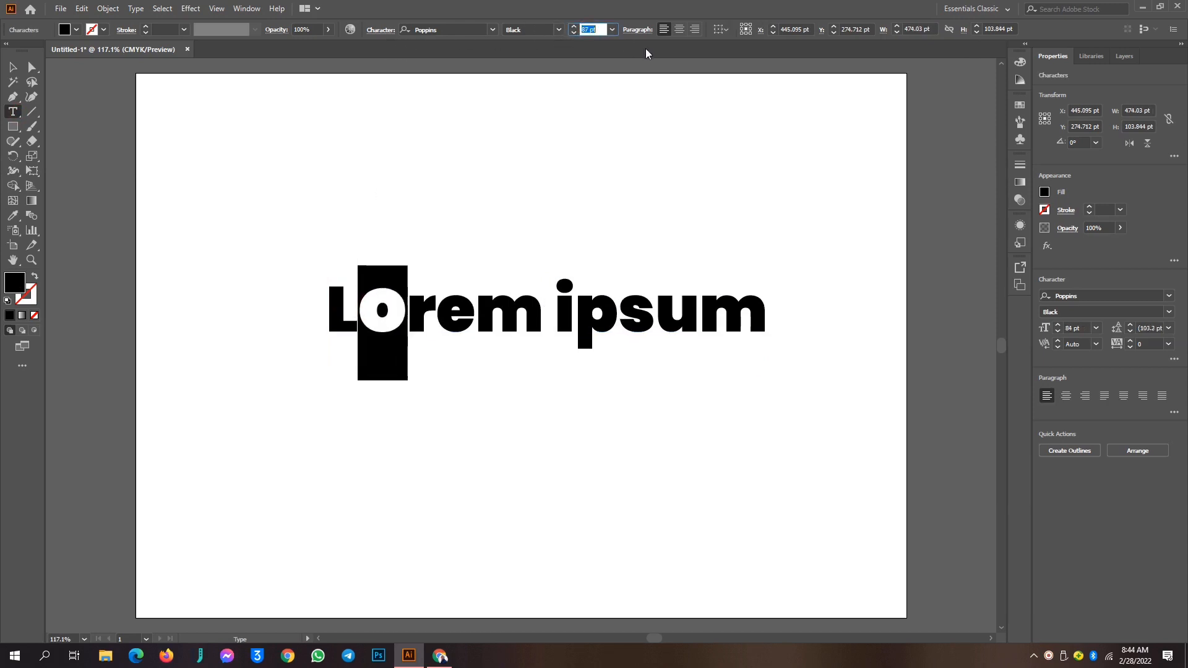
key(Up)
key(Up)
key(Up)
key(Up)
key(Up)
key(Up)
key(Up)
key(Up)
key(Up)
key(Up)
key(Up)
key(Up)
key(Up)
key(Up)
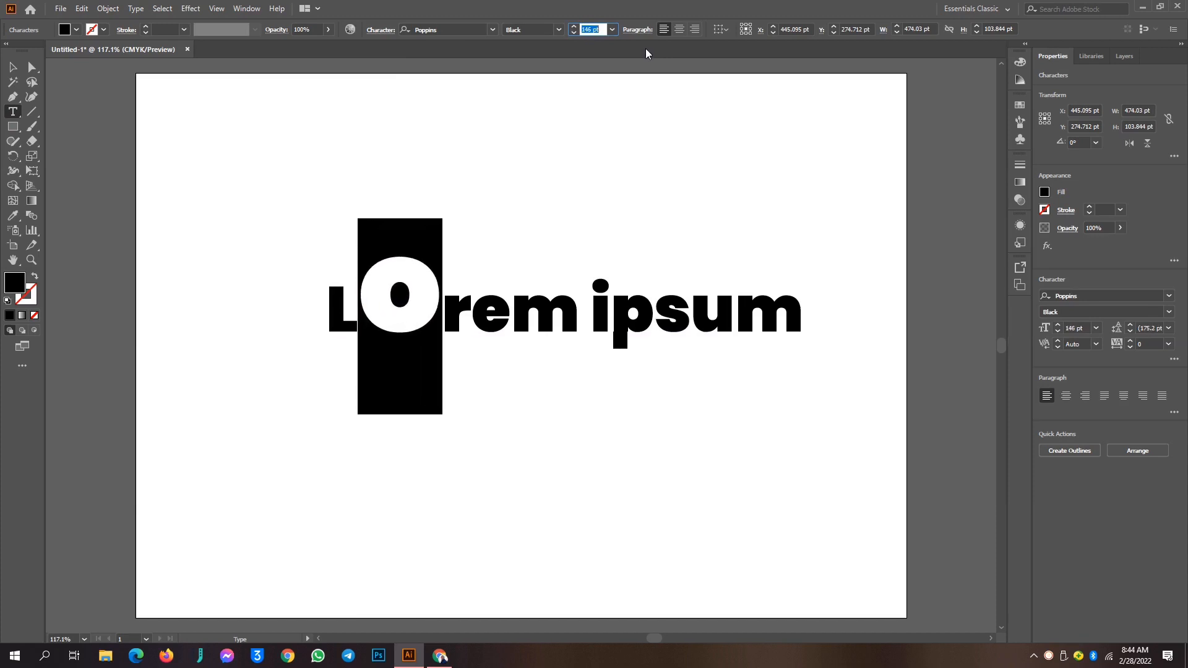
Finish editing the characters and move the whole text object lower on the artboard
click(436, 306)
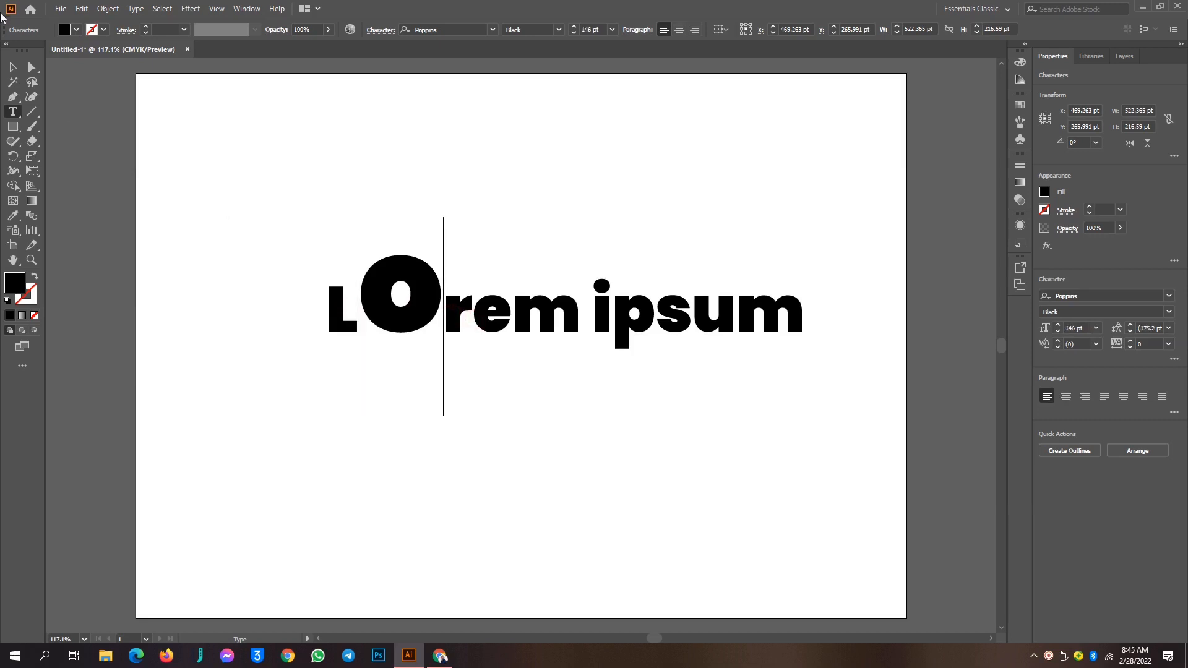
key(Escape)
drag(430, 320, 423, 411)
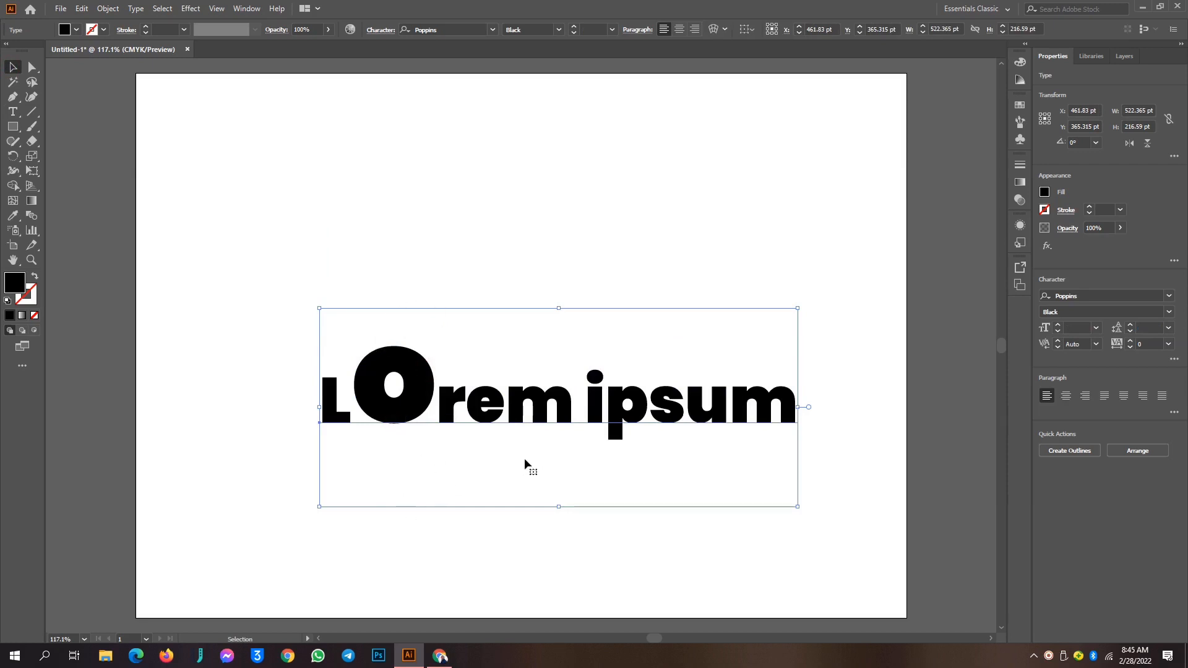
Undo the text's move, size changes, font change and creation until the artboard is empty
key(ctrl+z)
key(ctrl+z)
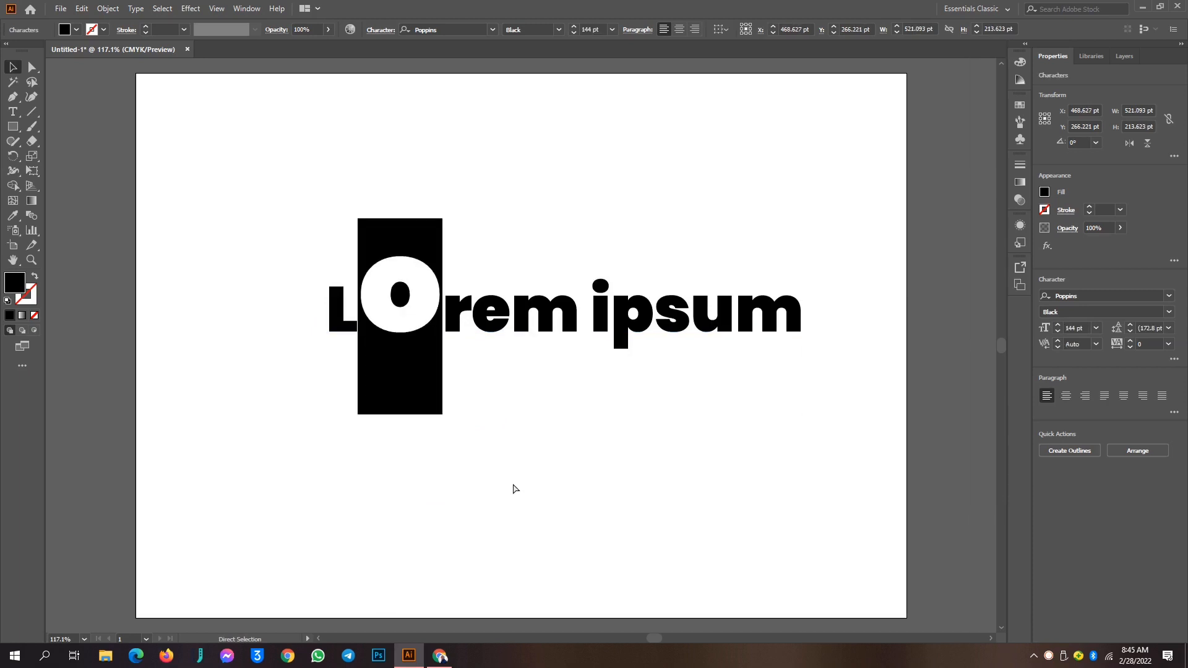
key(ctrl+z)
key(ctrl+z)
key(ctrl+z)
key(ctrl+z)
key(ctrl+z)
key(ctrl+z)
key(ctrl+z)
key(ctrl+z)
key(ctrl+z)
key(ctrl+z)
key(ctrl+z)
key(ctrl+z)
key(ctrl+z)
key(ctrl+z)
key(ctrl+z)
key(ctrl+z)
key(ctrl+z)
key(ctrl+z)
key(ctrl+z)
key(ctrl+z)
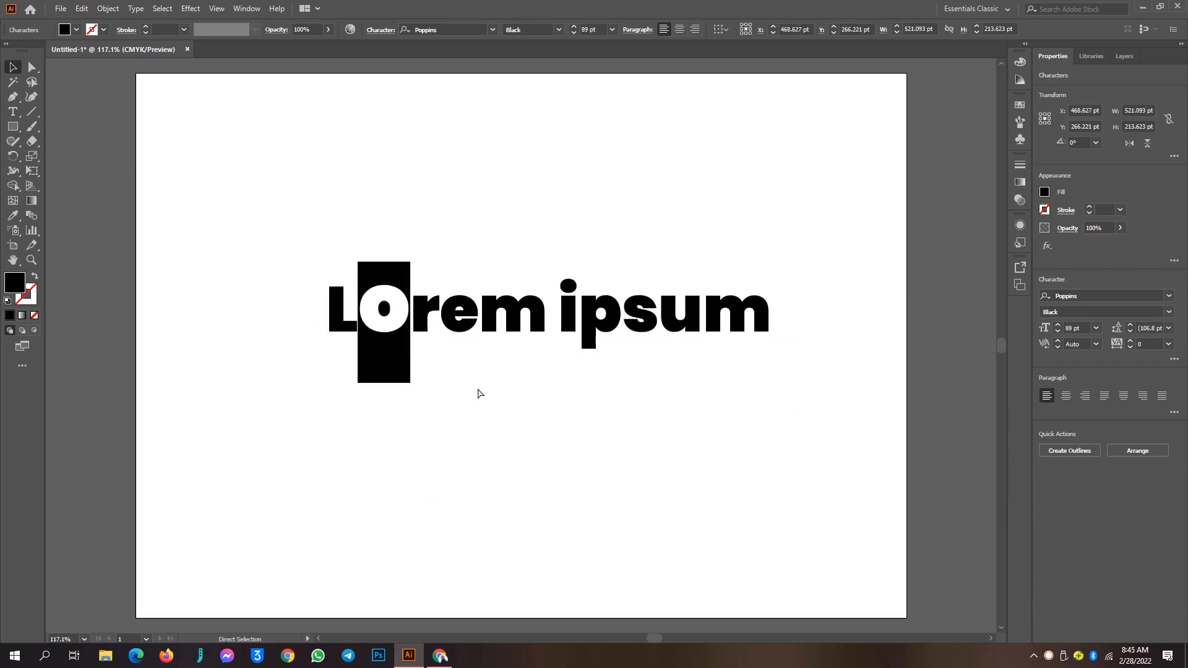
key(ctrl+z)
key(ctrl+z)
key(ctrl+z)
key(ctrl+z)
key(ctrl+z)
key(ctrl+z)
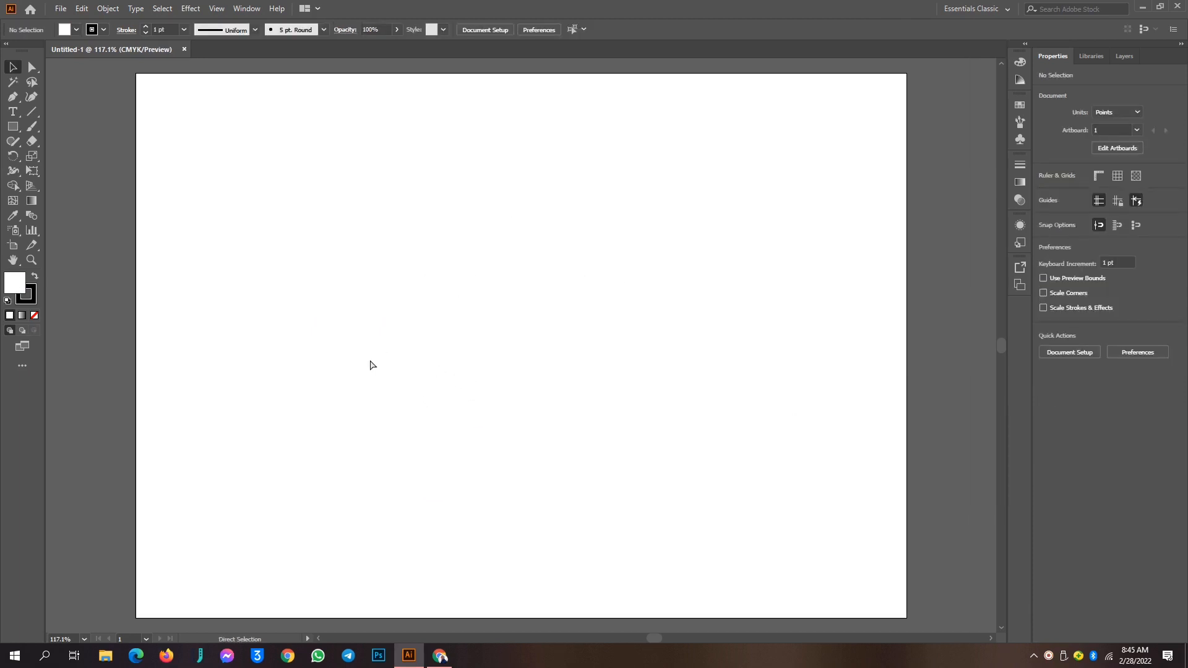
Redo the text's creation, Poppins Black font and size changes up to 40.7 pt
key(ctrl+shift+z)
key(ctrl+shift+z)
key(ctrl+shift+z)
key(ctrl+shift+z)
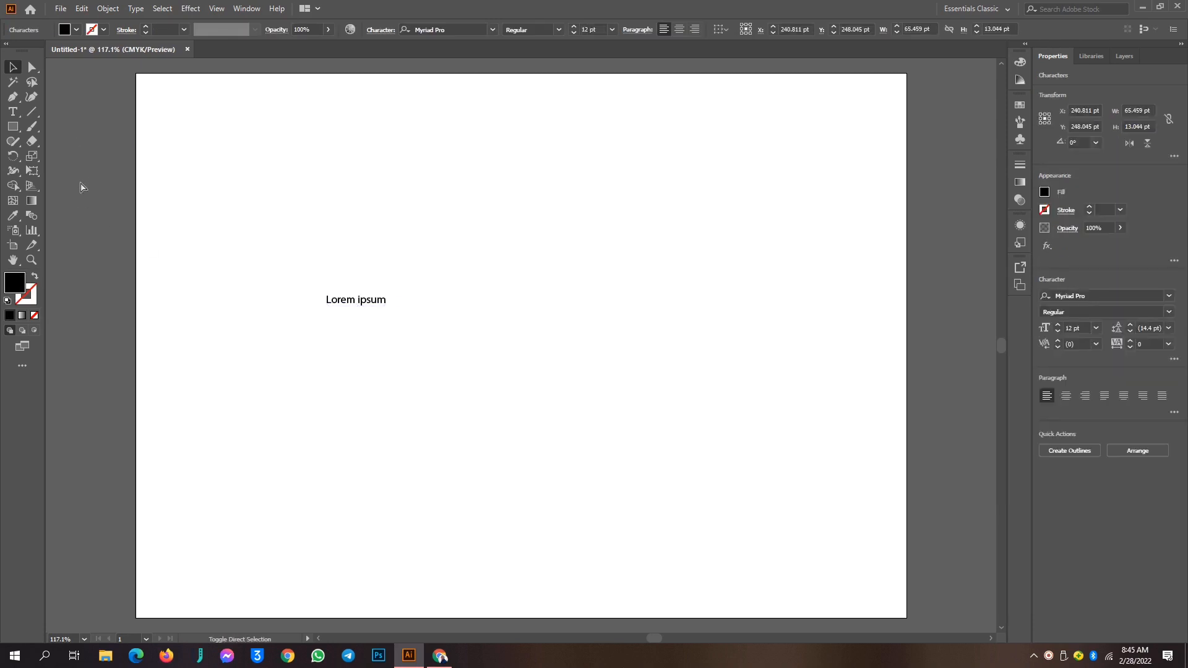
key(ctrl+shift+z)
key(ctrl+shift+z)
key(ctrl+shift+z)
key(ctrl+shift+z)
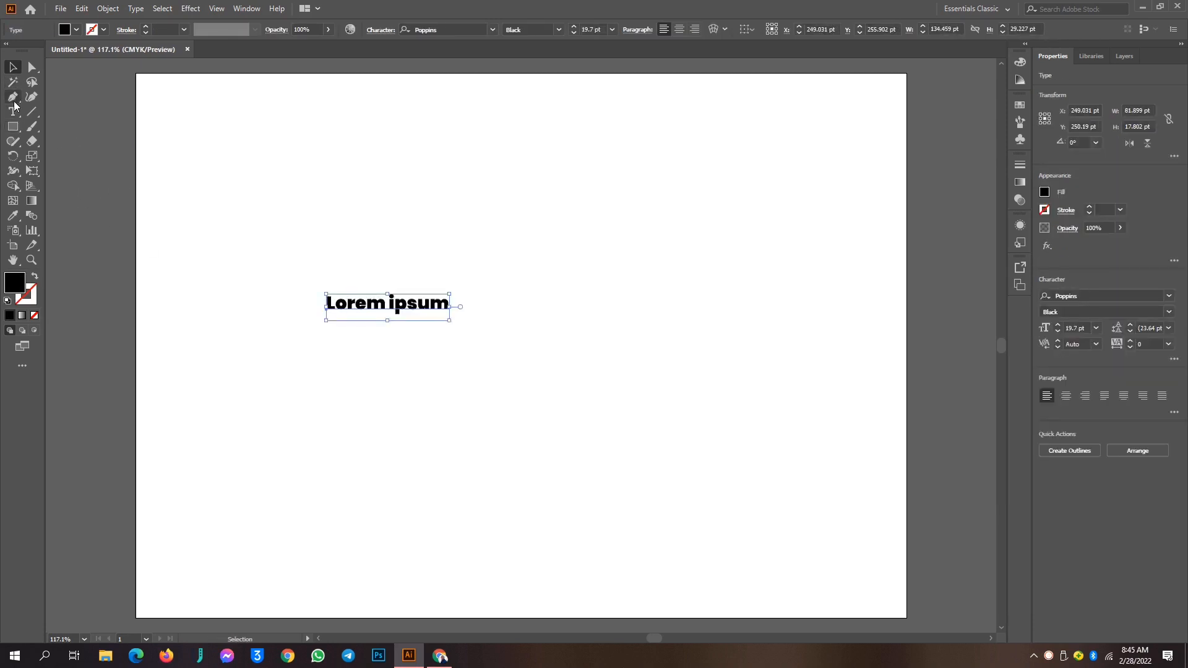
key(ctrl+shift+z)
key(ctrl+shift+z)
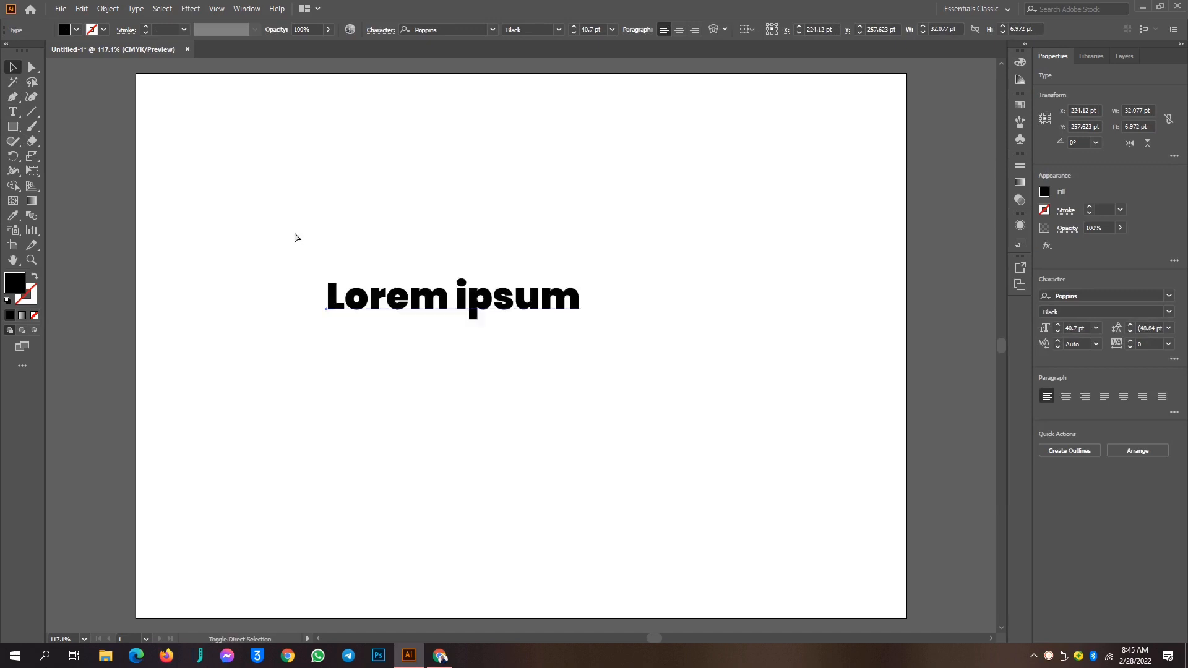
Enlarge the text to about 64 pt and draw two rectangles forming an L below it, about 31 × 125 pt and 94 × 26 pt
drag(580, 333, 727, 436)
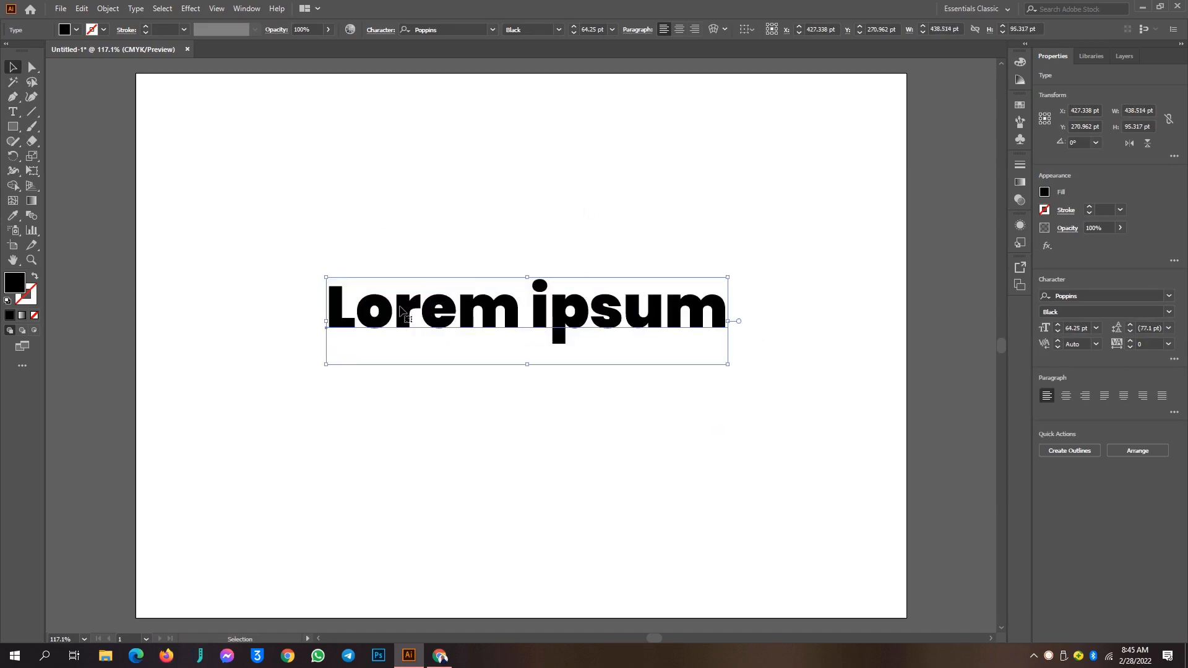
click(12, 126)
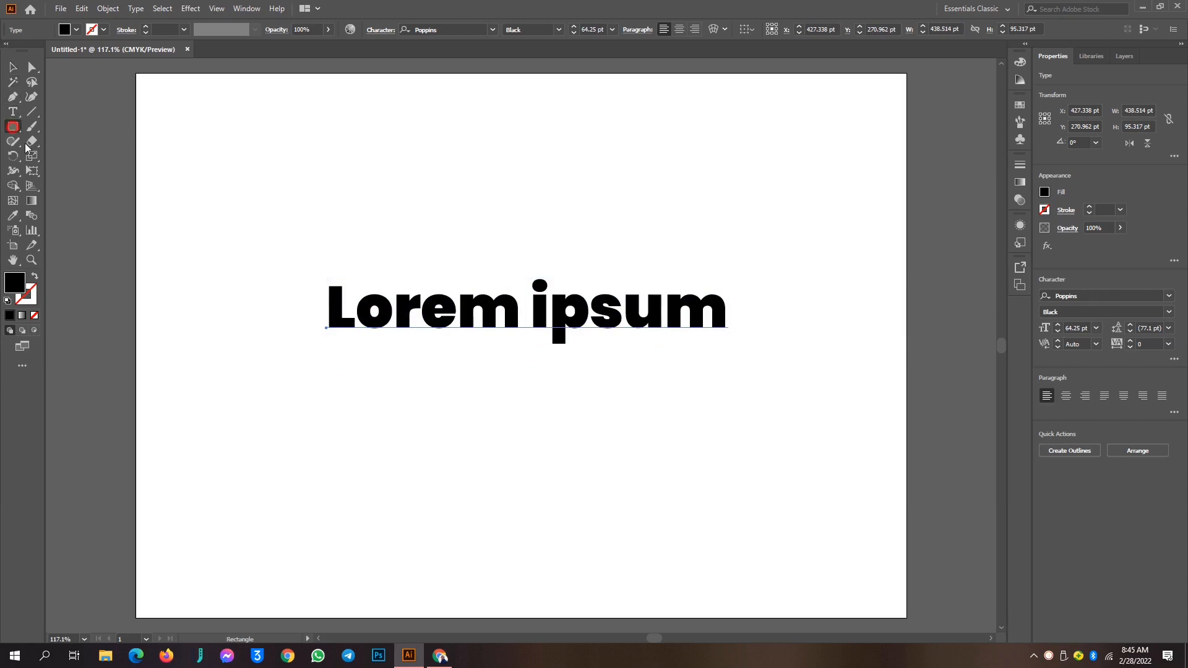
drag(480, 394, 567, 507)
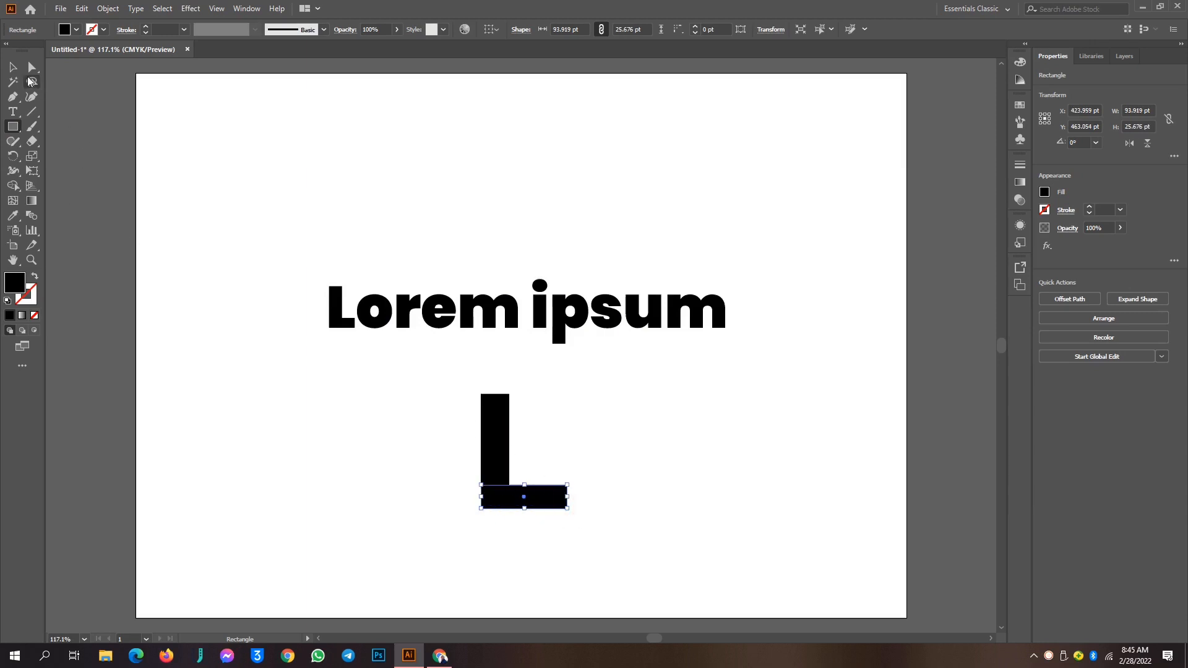
Try moving the L's vertical rectangle away from the horizontal one, and undo the move
click(13, 66)
drag(446, 374, 720, 612)
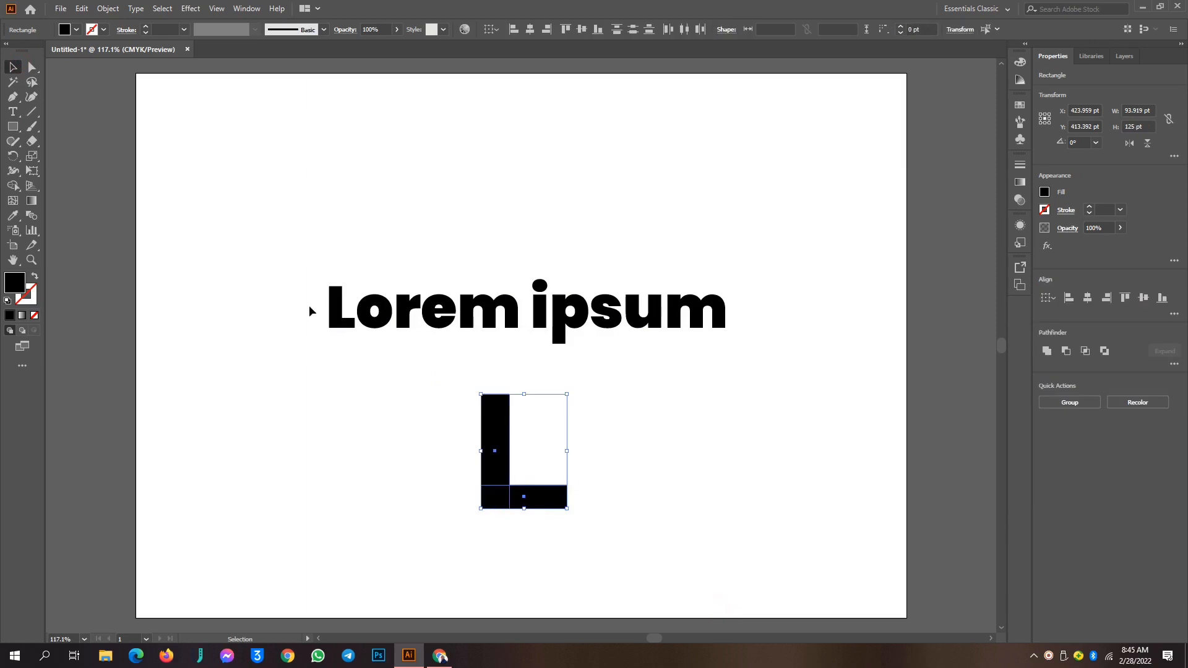
click(787, 510)
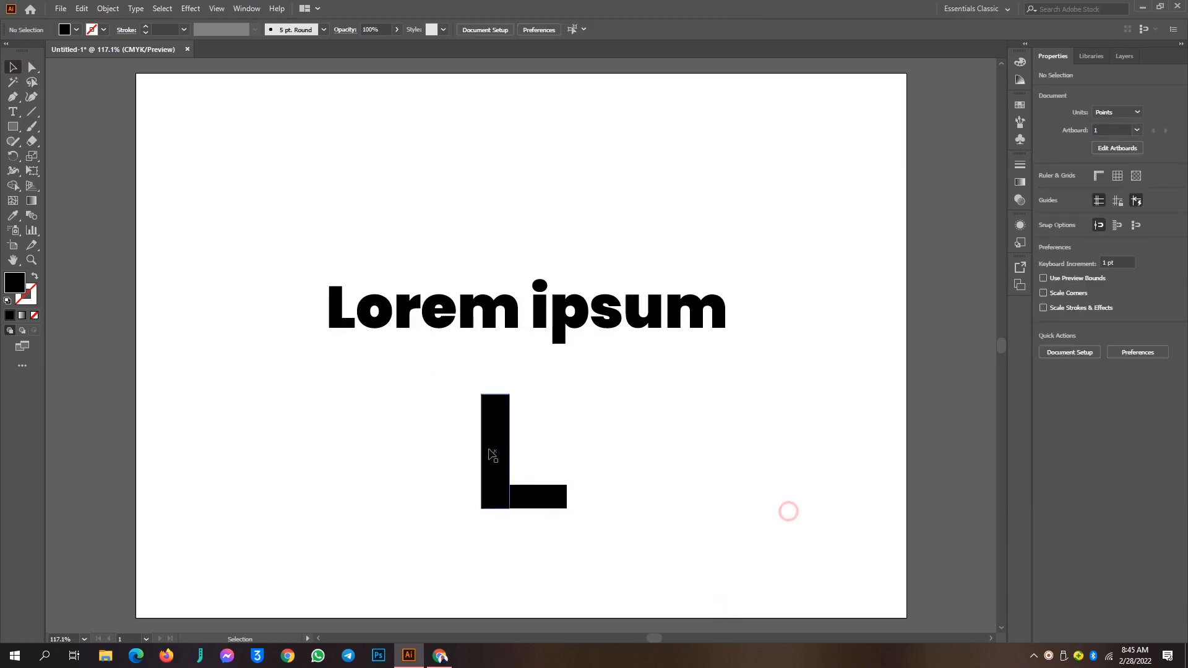
drag(486, 449, 354, 447)
key(ctrl+z)
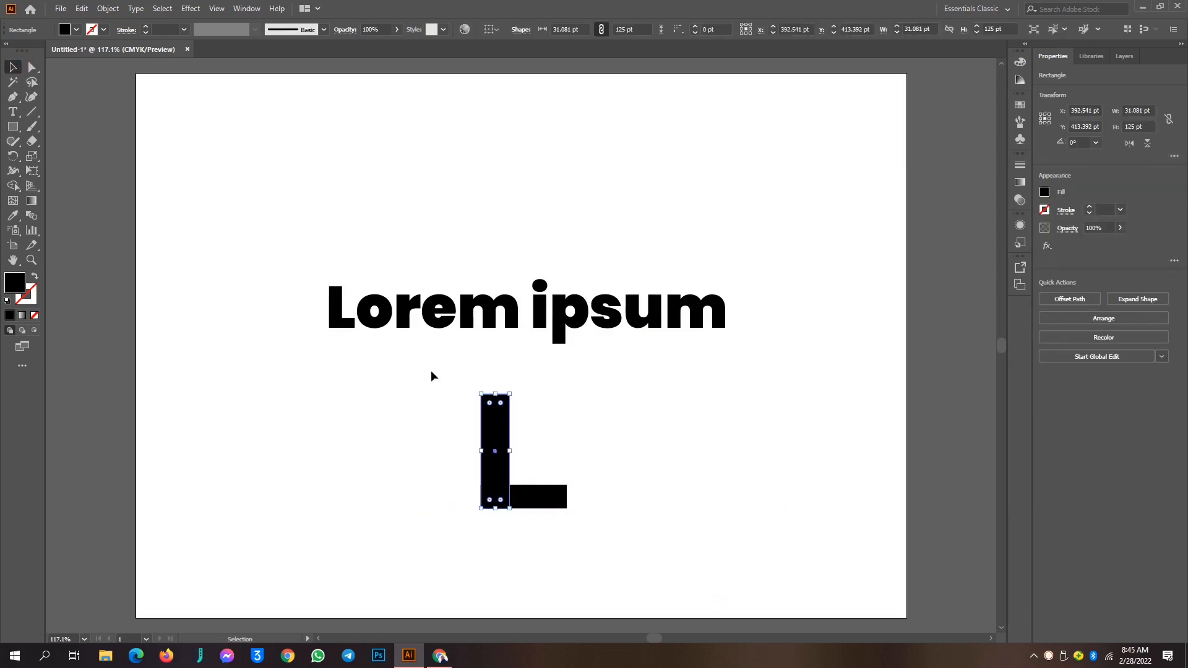
Undo the two rectangles and the last text enlargement, and redo all of them
drag(433, 371, 648, 567)
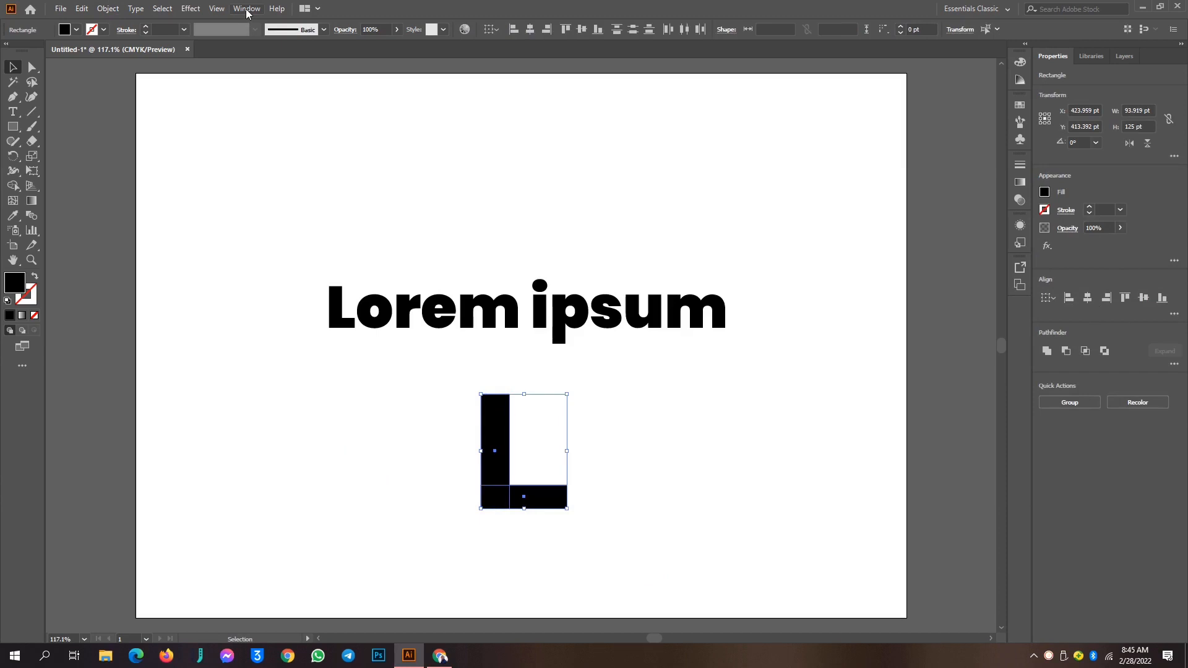
key(ctrl+z)
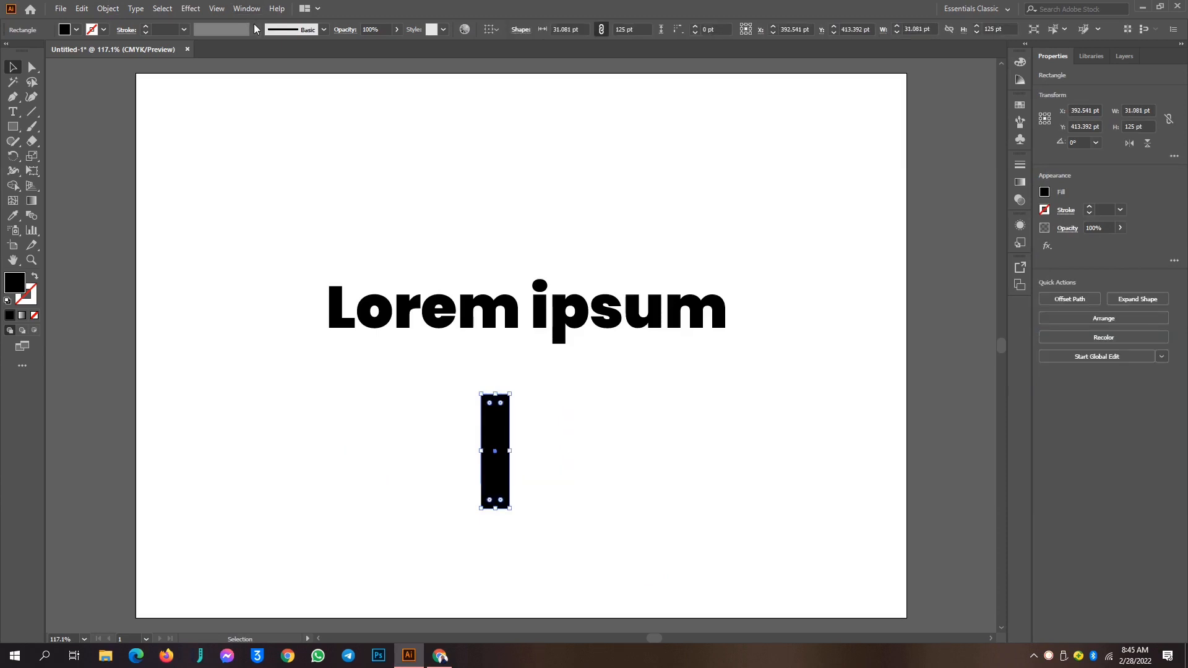
key(ctrl+z)
key(ctrl+z)
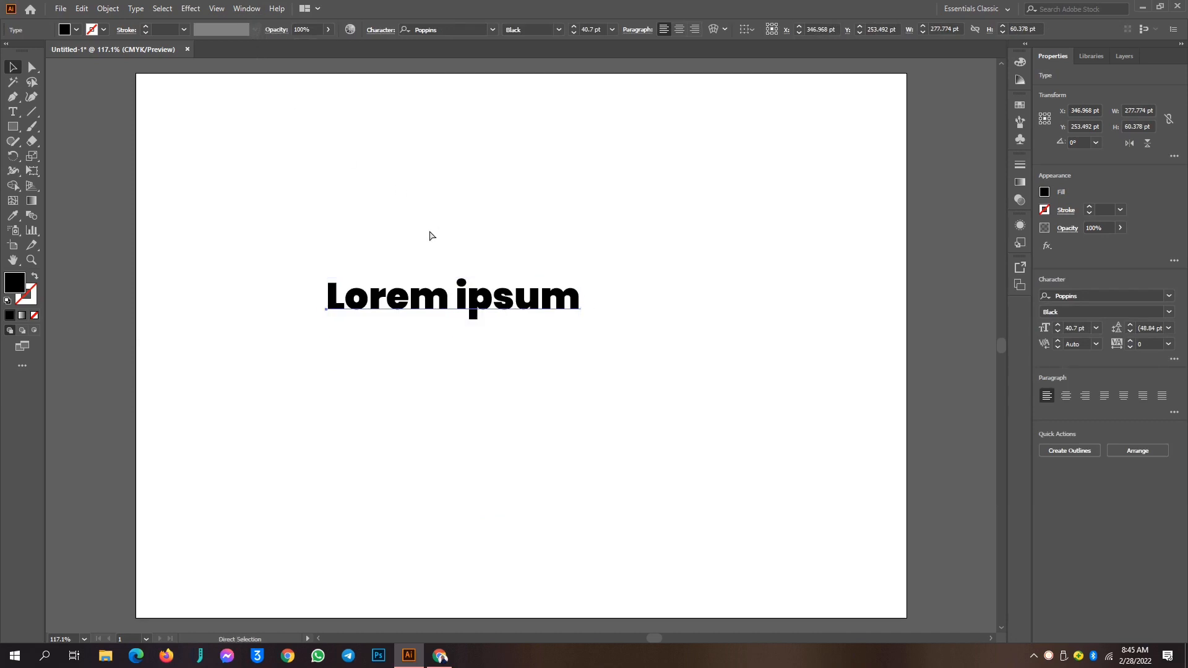
key(ctrl+shift+z)
key(ctrl+shift+z)
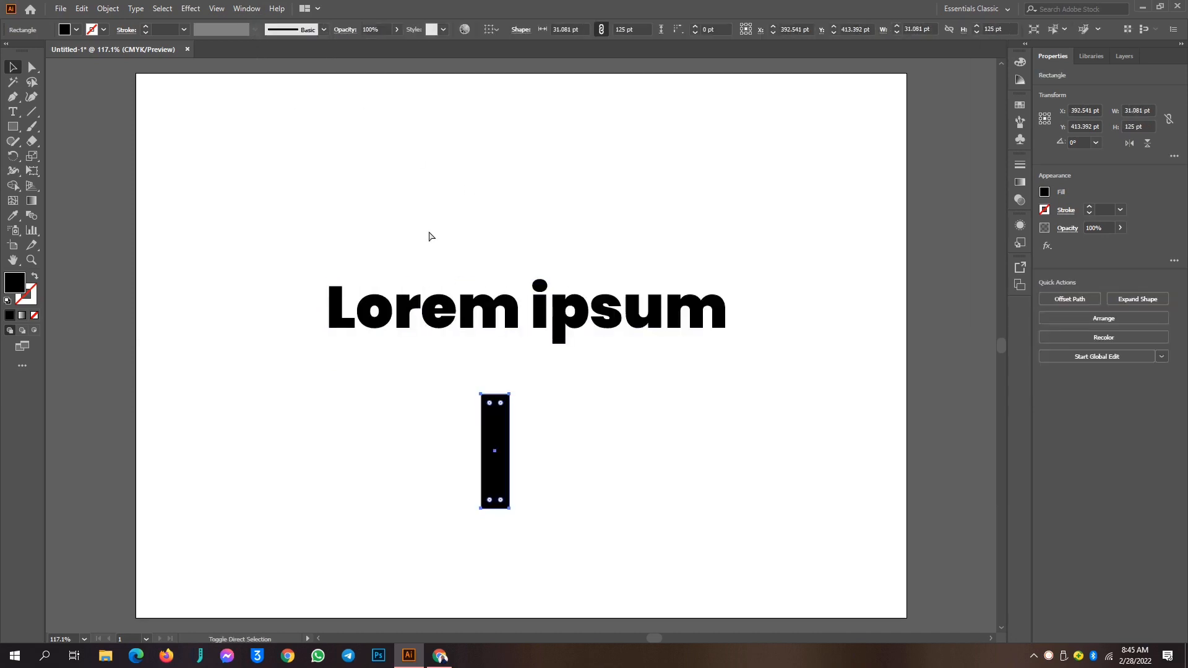
key(ctrl+shift+z)
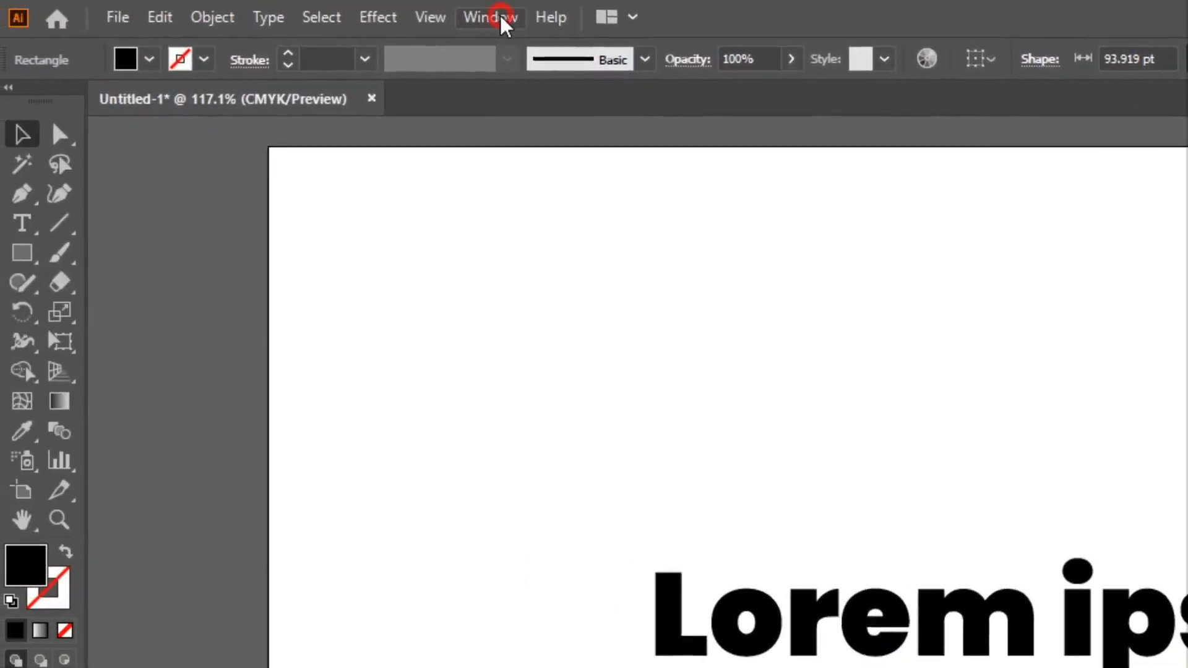
Show the Pathfinder panel and dock it with the collapsed panels beside the properties
click(501, 14)
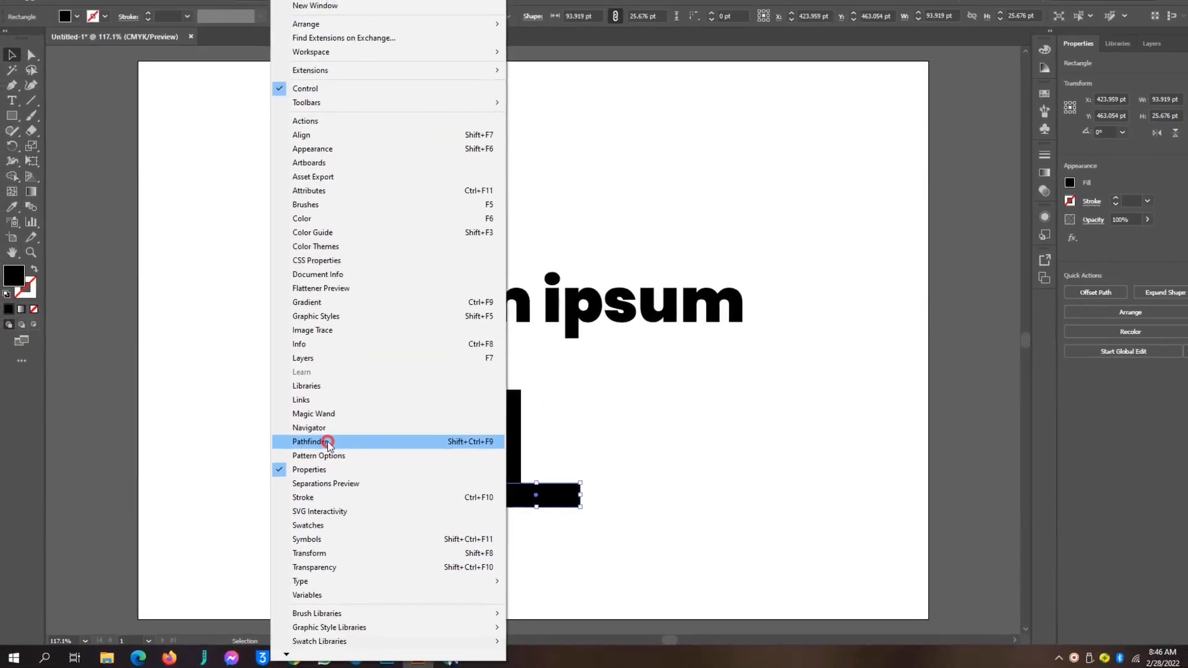
click(595, 334)
drag(480, 75, 1025, 311)
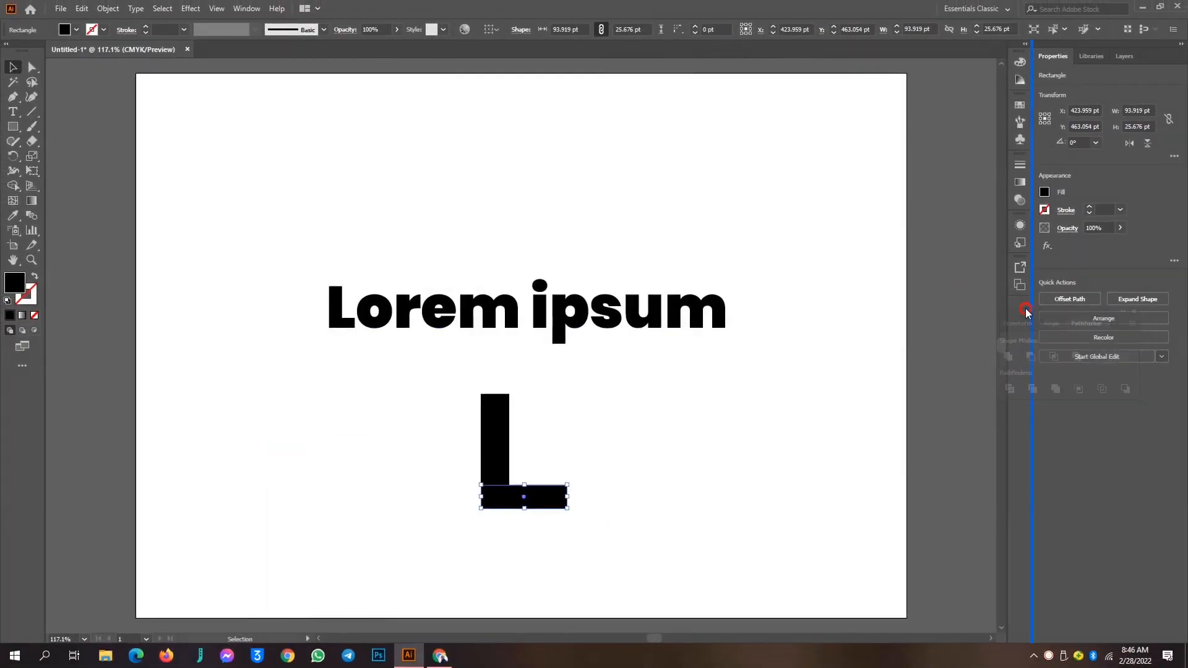
Unite the two rectangles of the L into one shape with Pathfinder and move it beneath the start of the text
drag(447, 384, 635, 584)
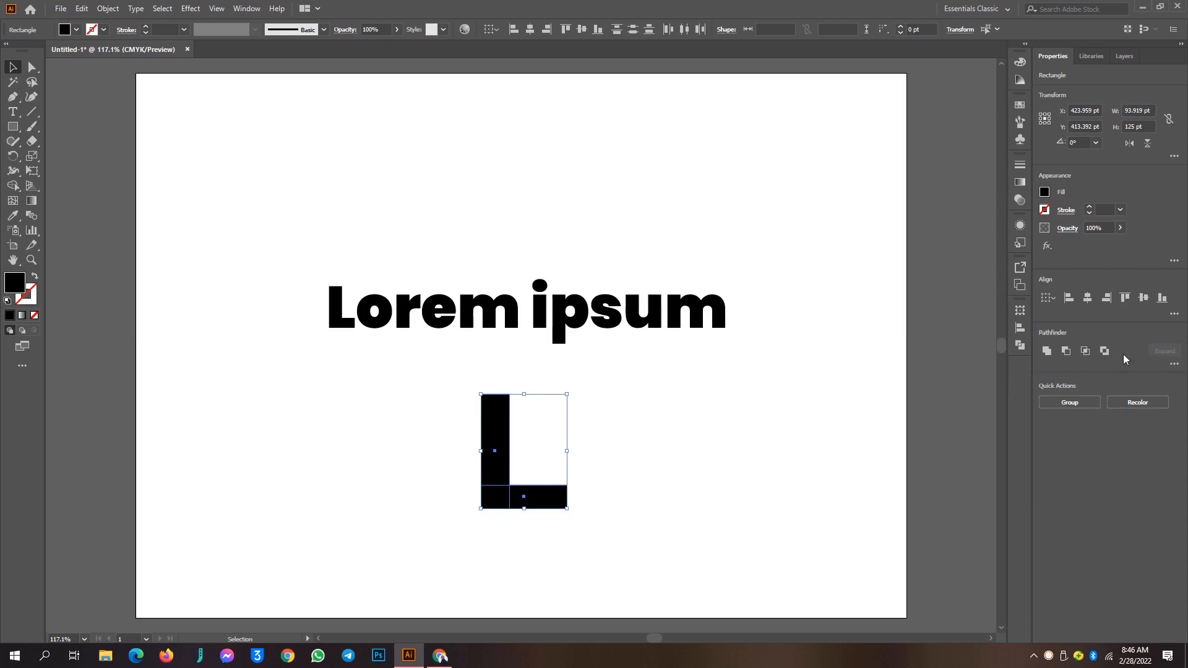
click(1174, 364)
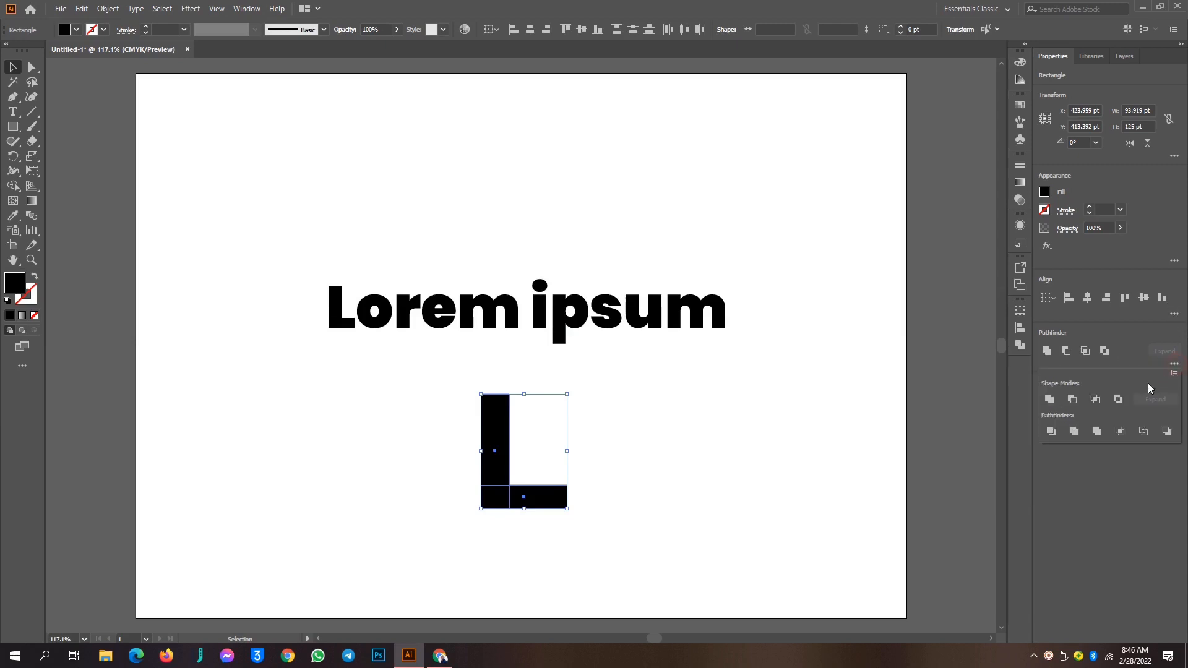
click(1175, 375)
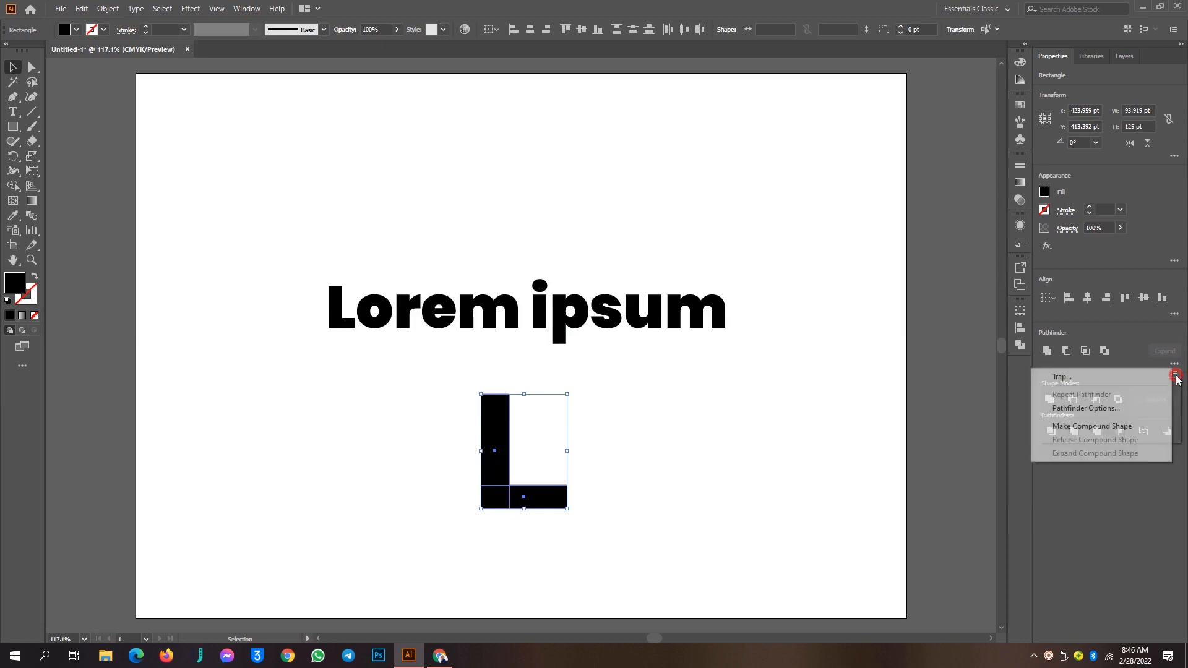
click(1126, 491)
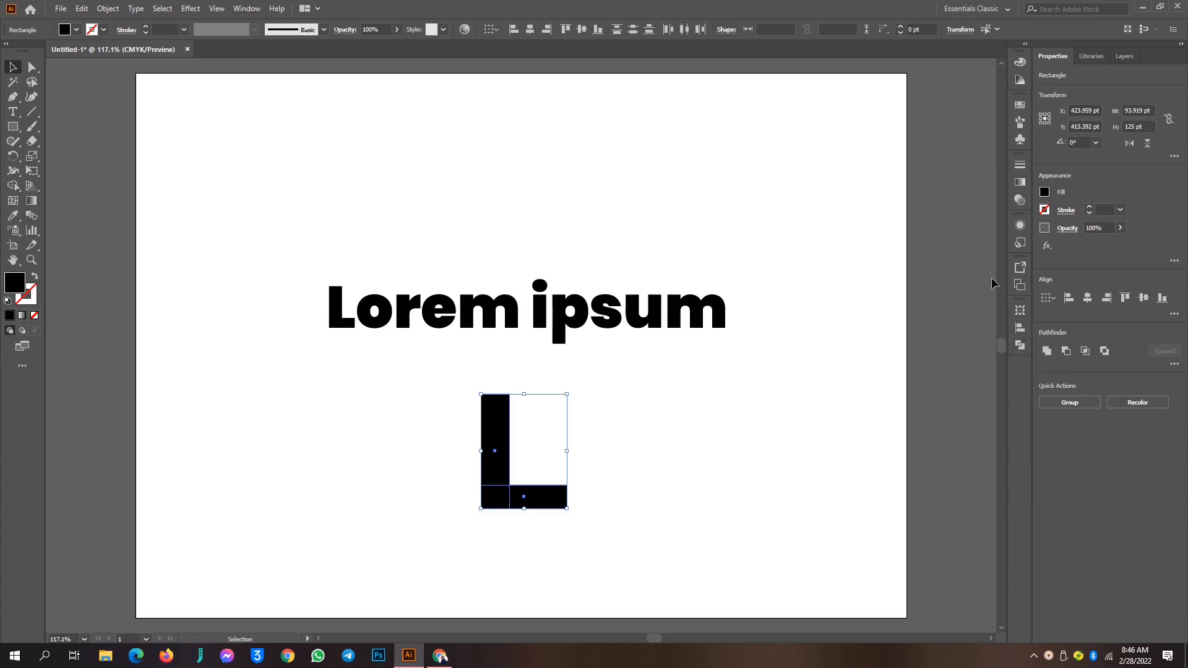
click(1020, 346)
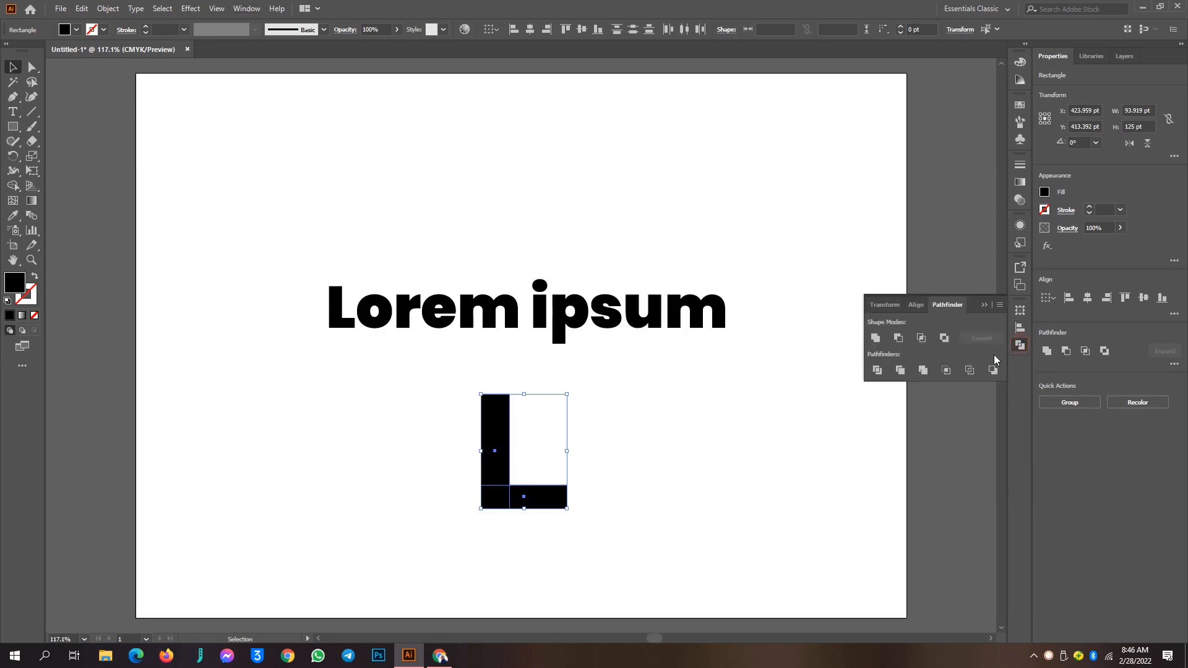
click(877, 339)
click(678, 457)
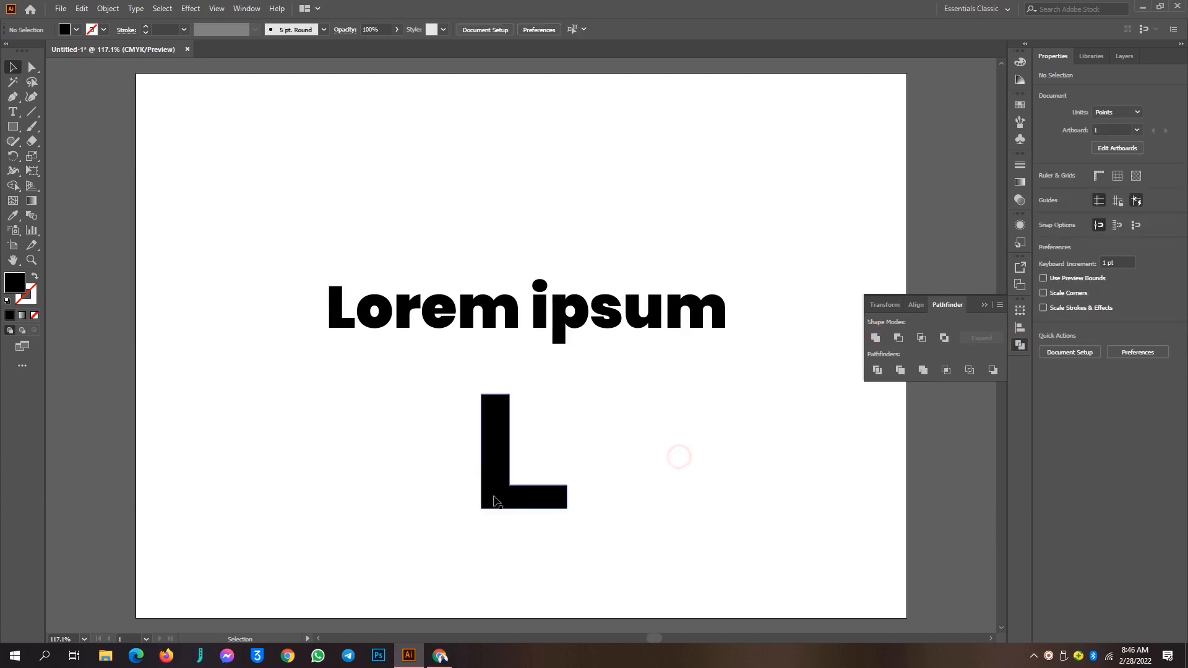
drag(492, 459, 384, 481)
drag(295, 439, 356, 452)
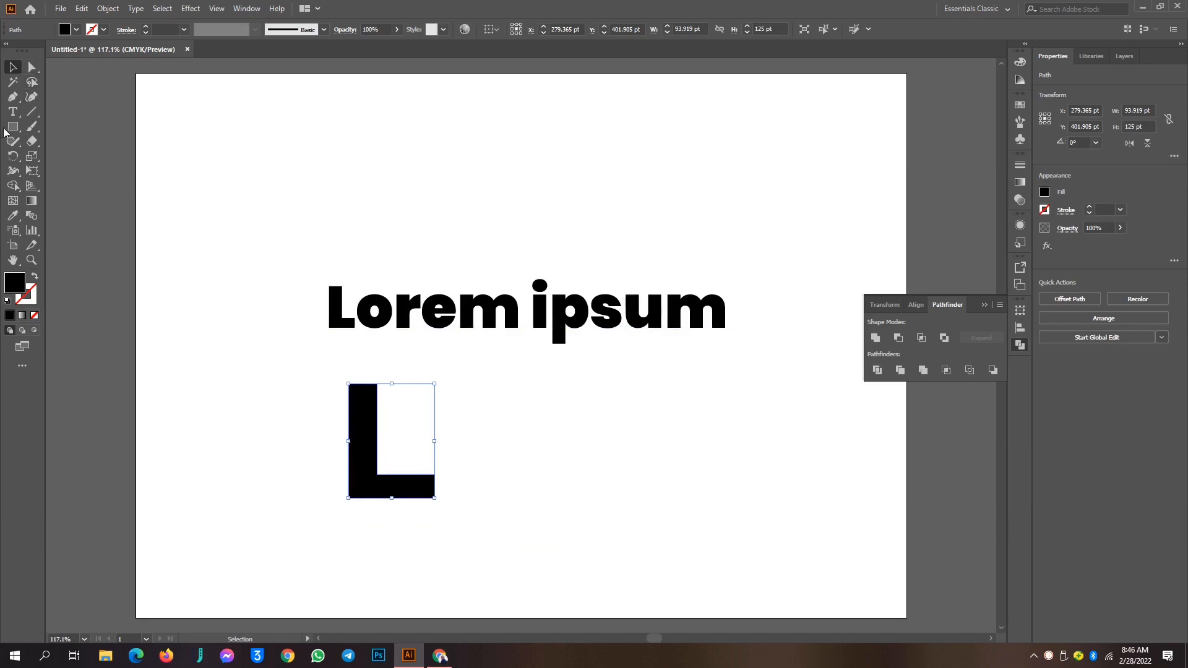
Insert a "y" after the L in the text so it reads "Lyorem ipsum"
key(t)
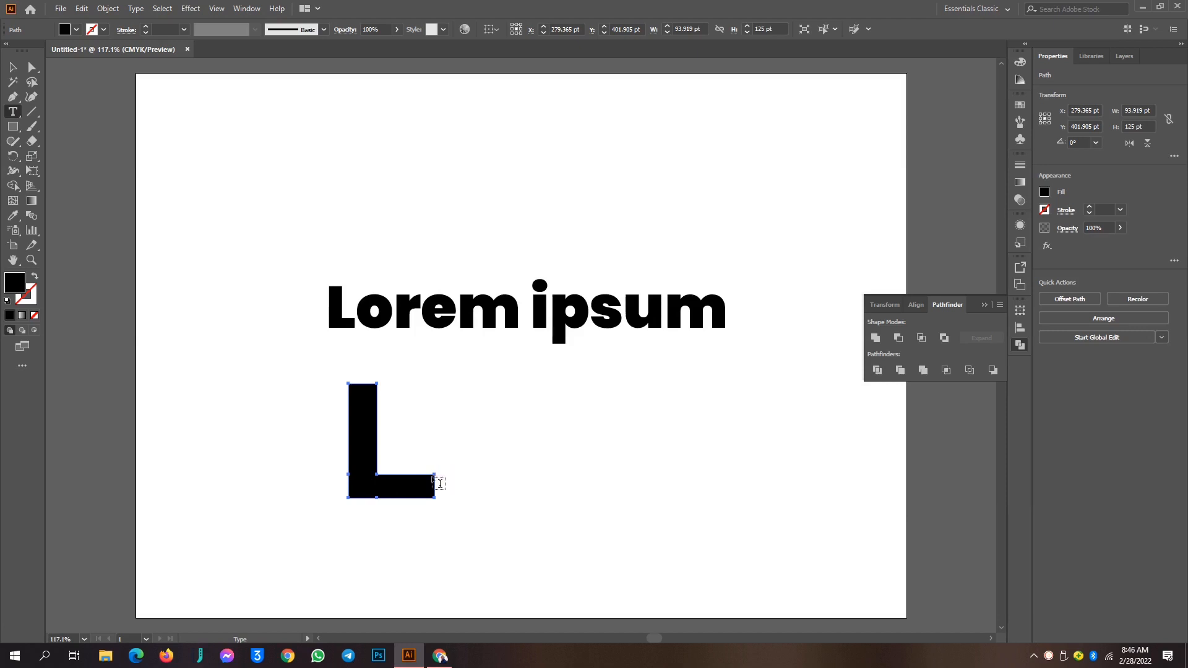
click(358, 316)
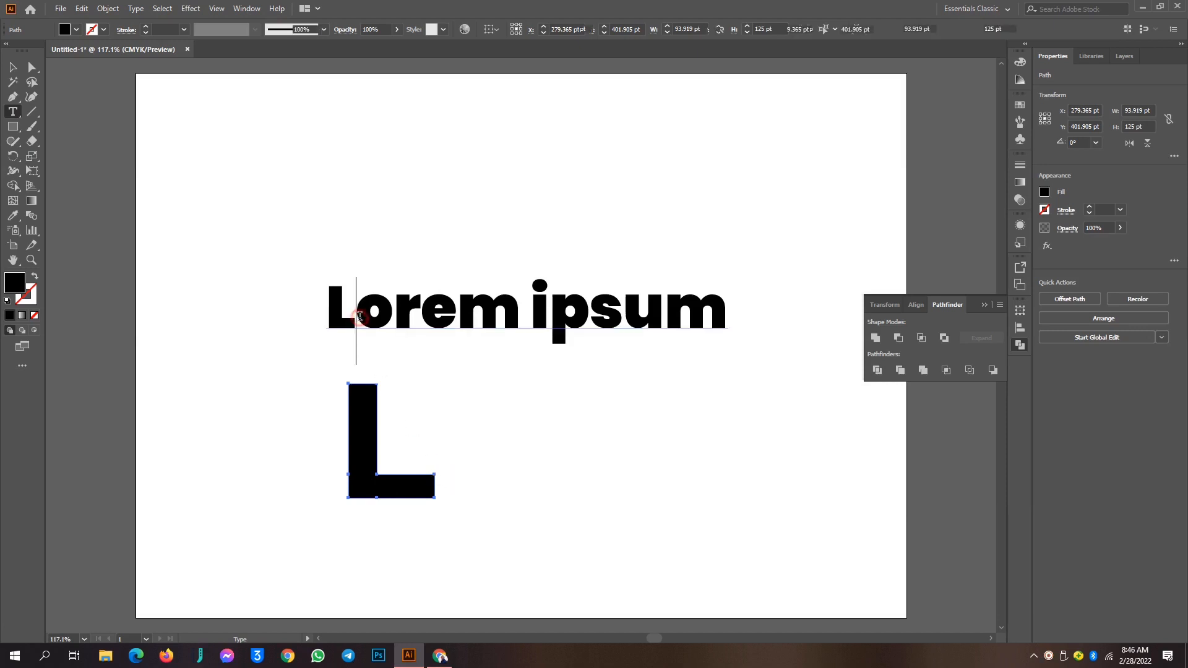
text(y)
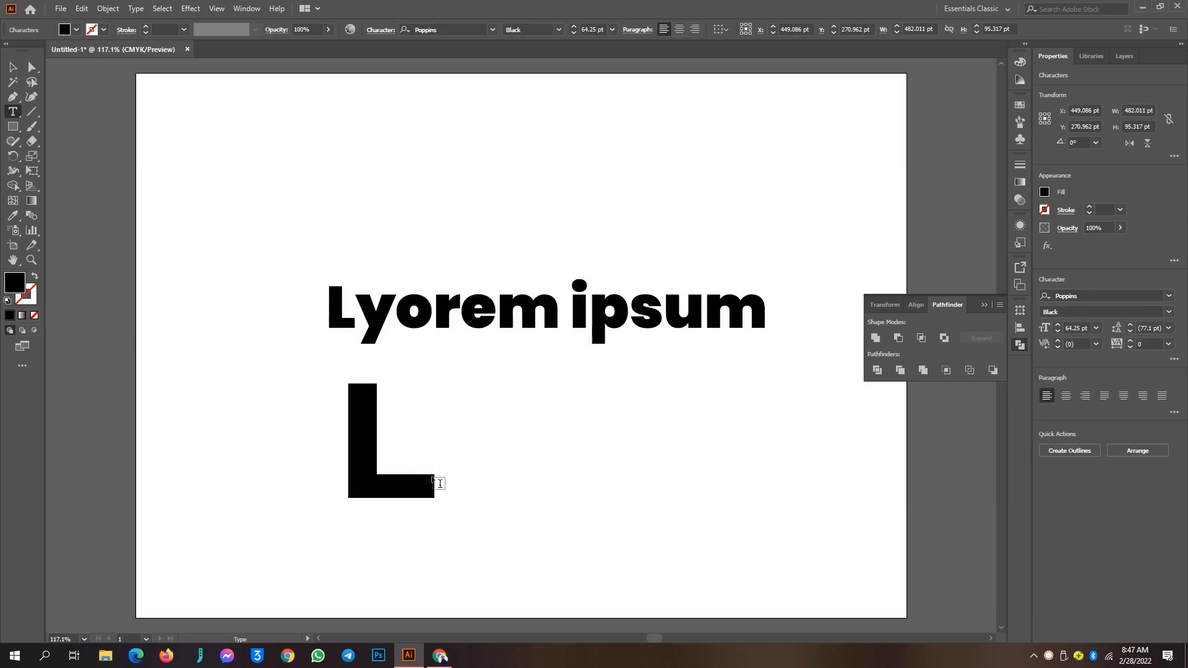
click(13, 67)
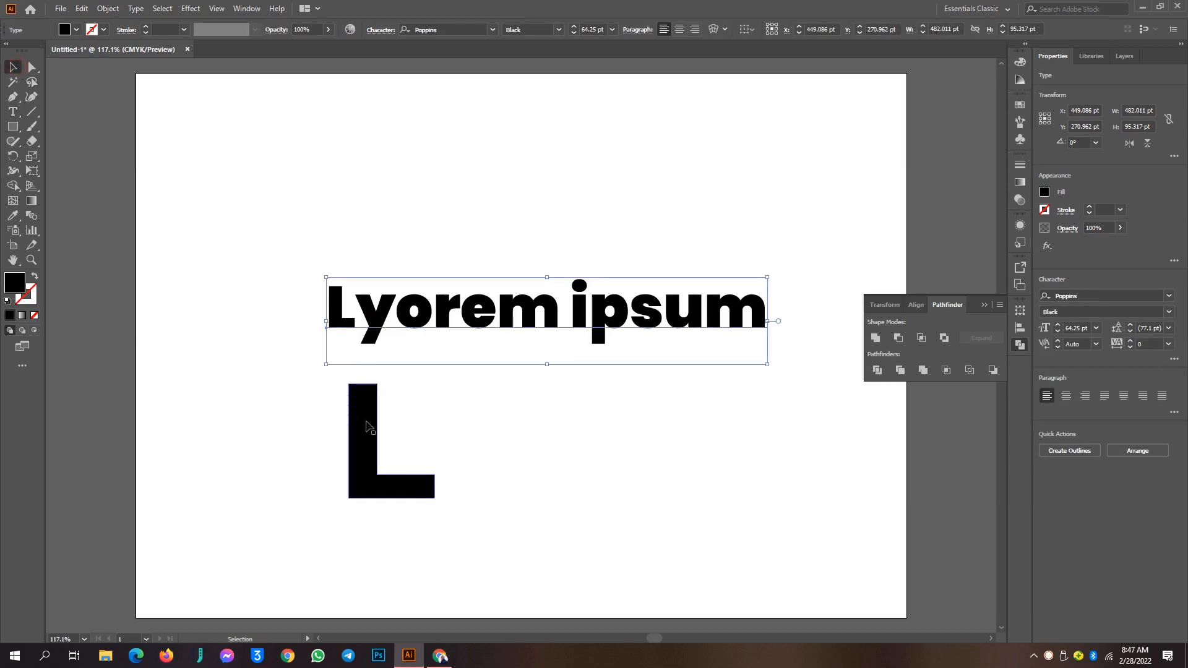
Round the L shape's inner corner with a radius of about 61 pt, and round its outer corners freehand
click(362, 396)
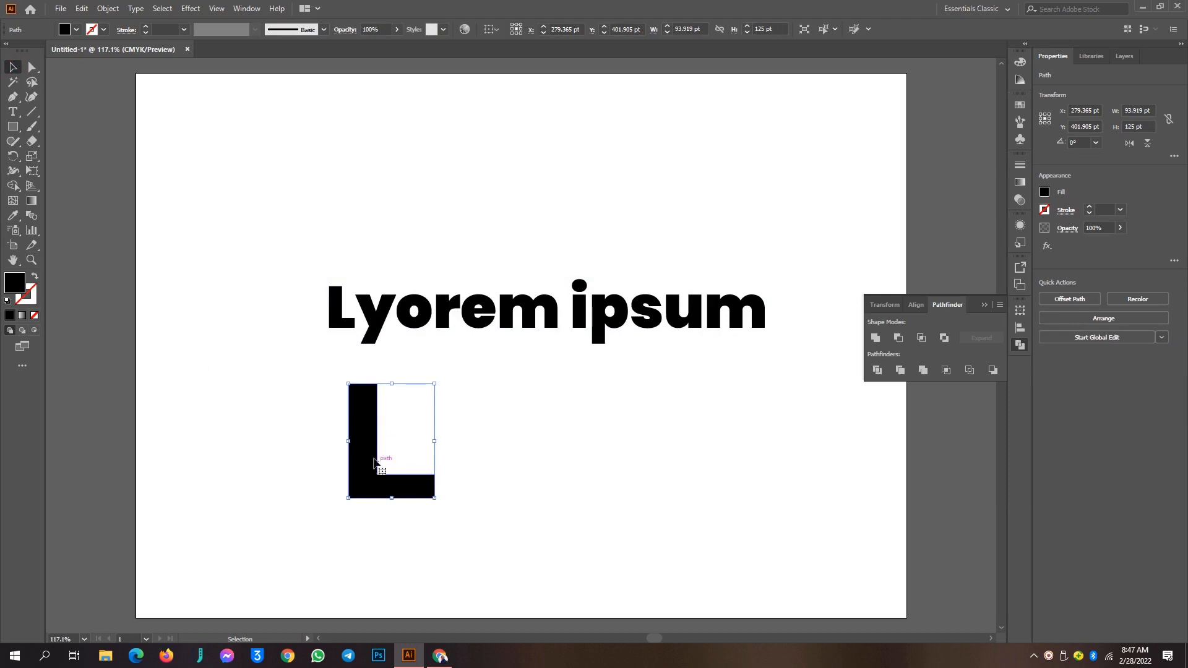
click(31, 96)
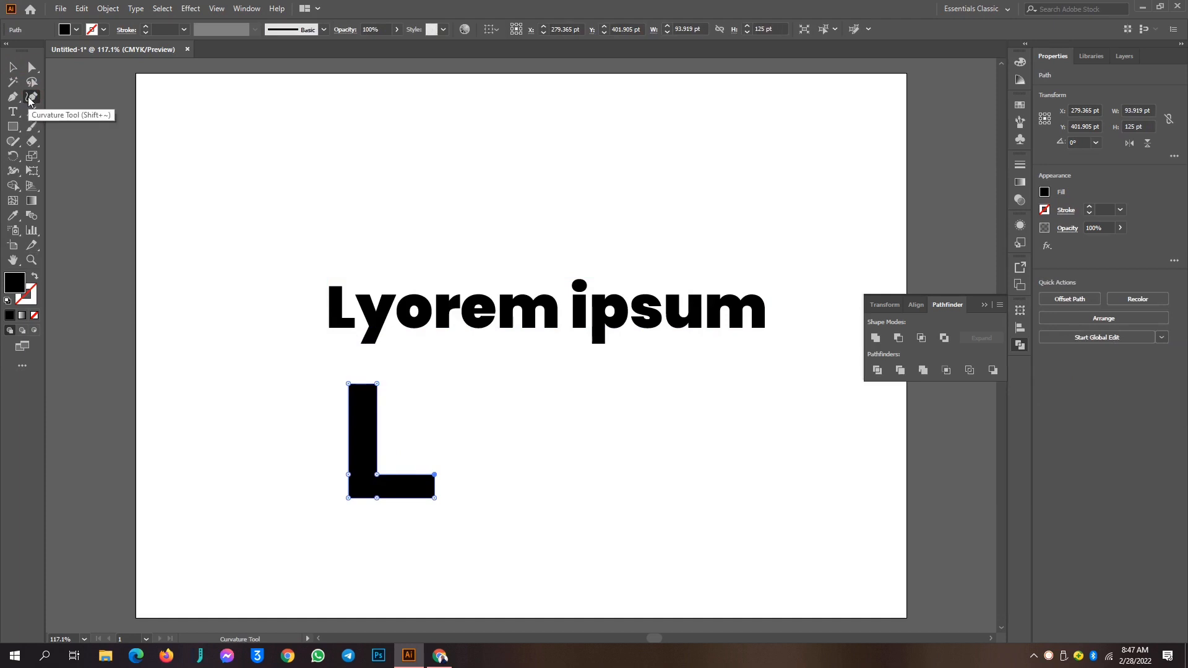
drag(377, 474, 468, 415)
click(32, 68)
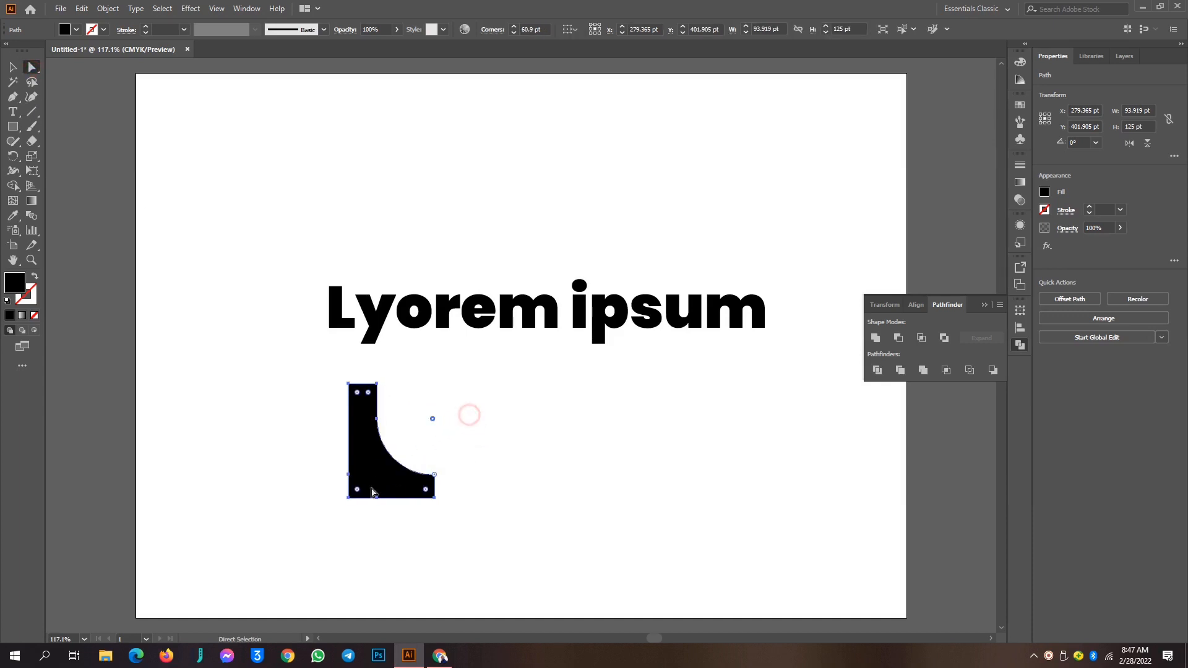
drag(357, 492, 424, 462)
drag(359, 394, 364, 486)
click(504, 402)
Delete the L shape and move the text slightly down toward the middle of the artboard
click(364, 458)
key(Delete)
drag(377, 328, 365, 345)
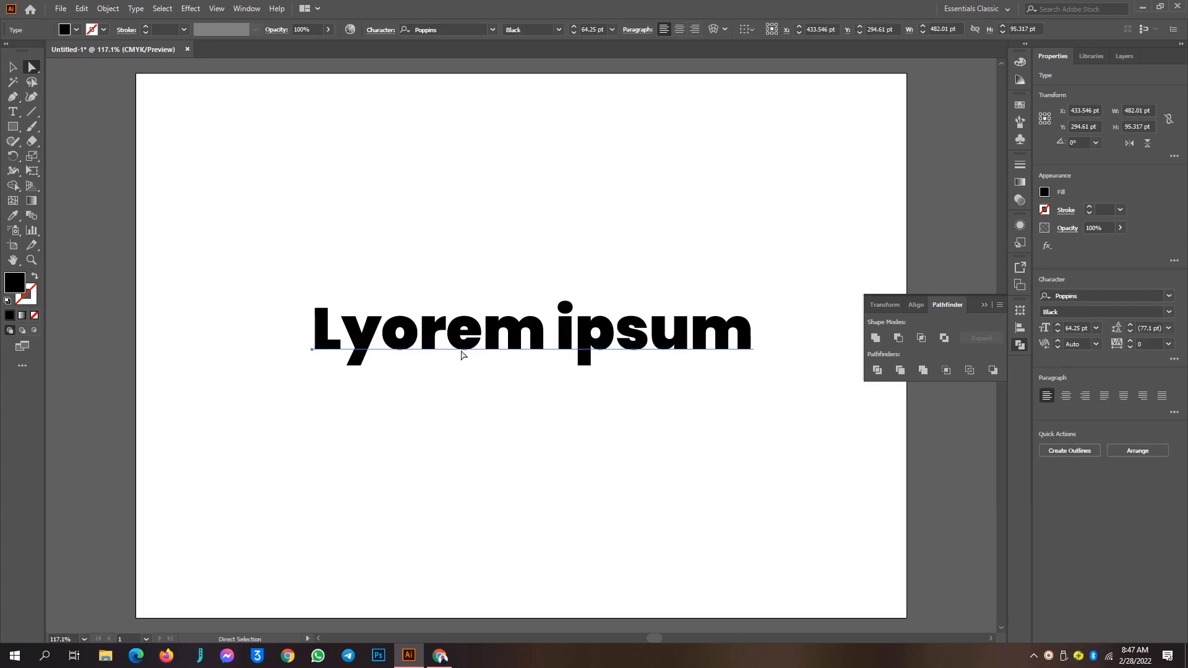
Expand the "Lyorem ipsum" text into outlines with Object and Fill enabled
click(31, 97)
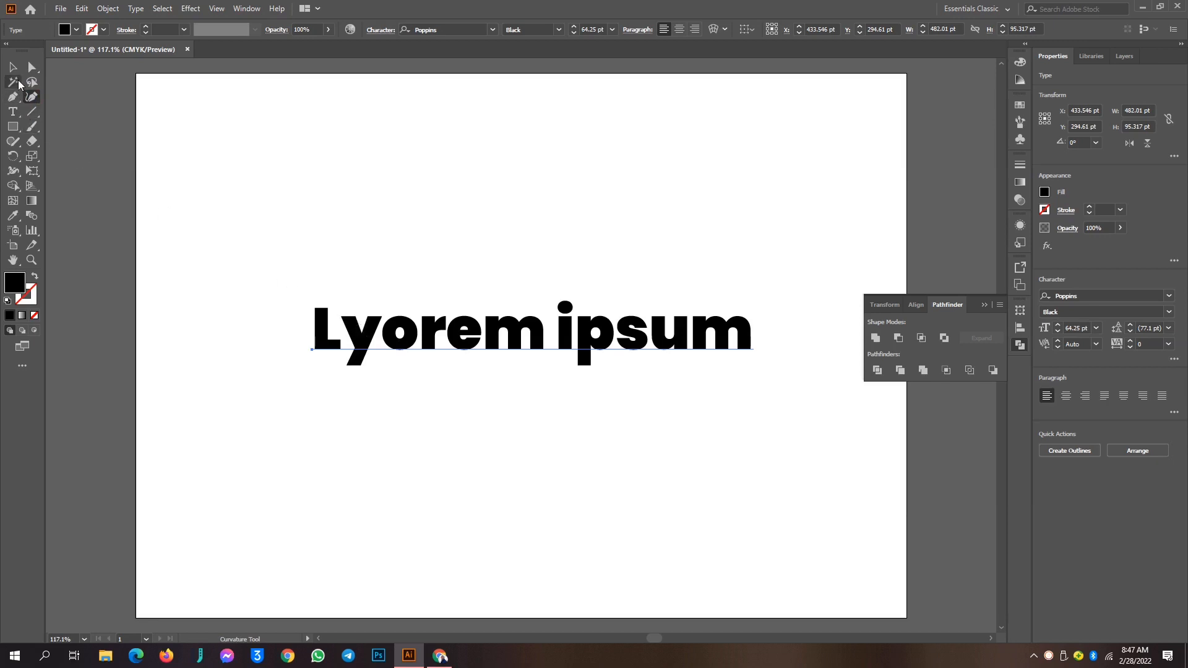
click(14, 68)
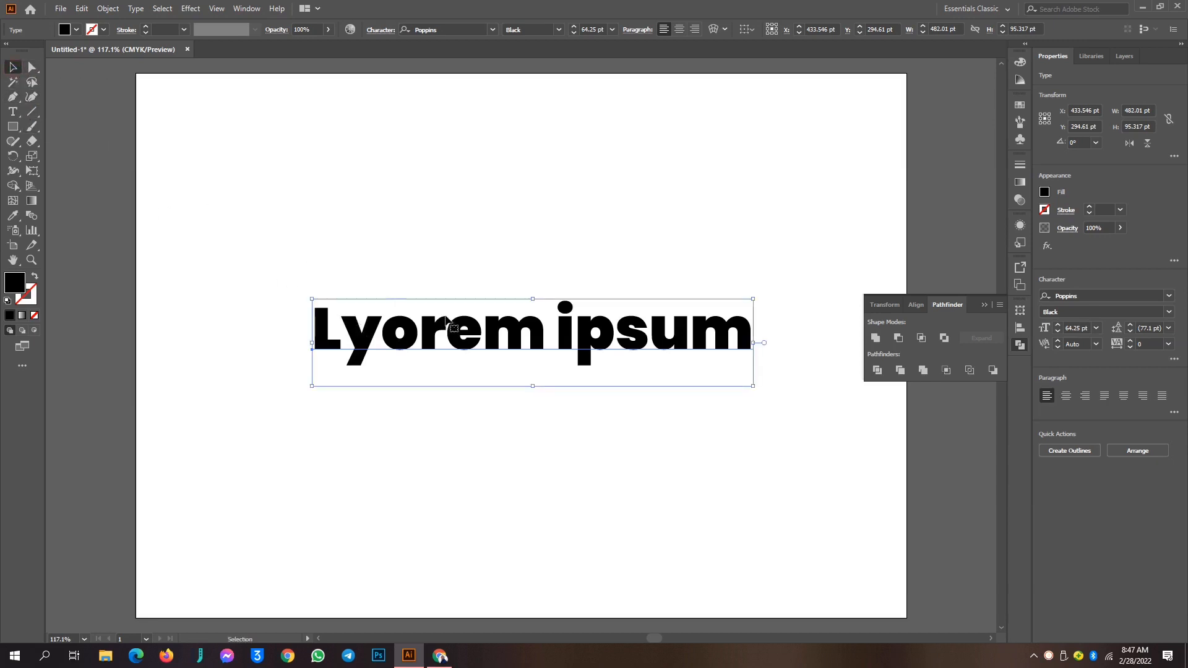
click(32, 67)
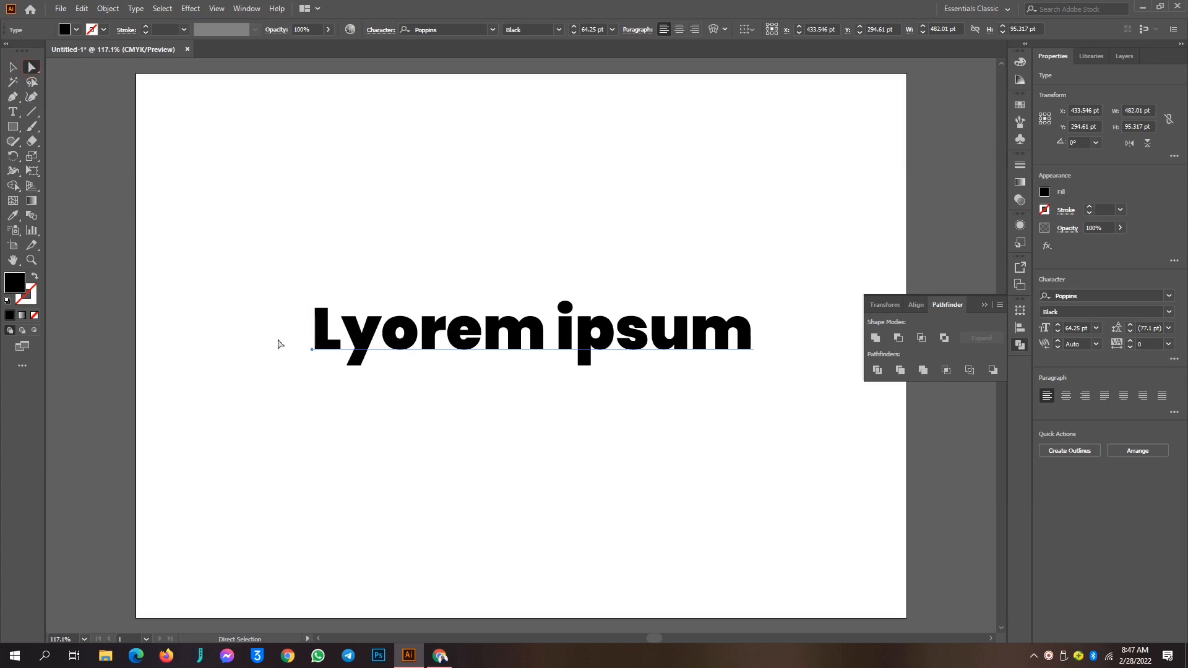
drag(229, 255, 870, 433)
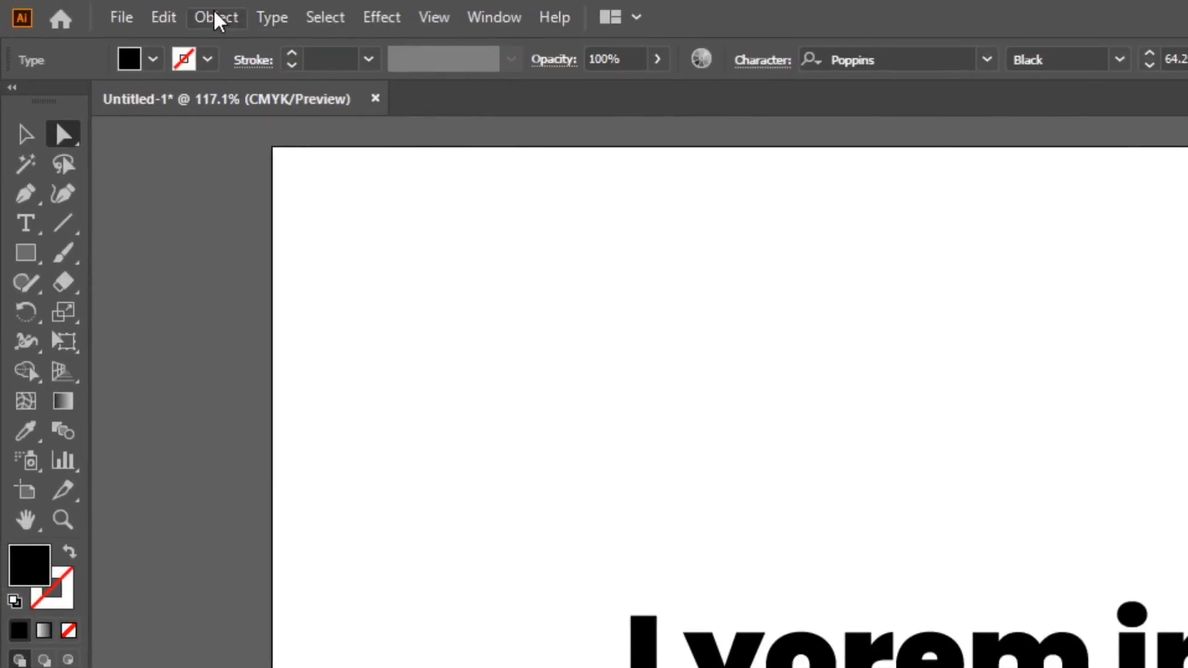
click(217, 18)
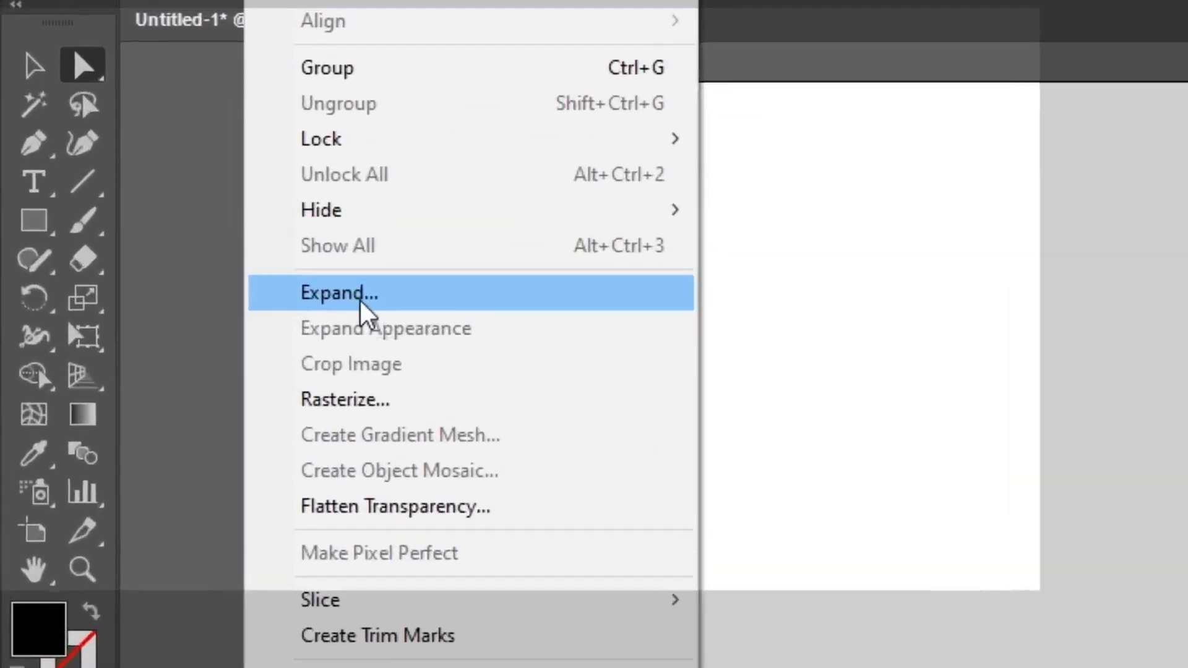
click(138, 159)
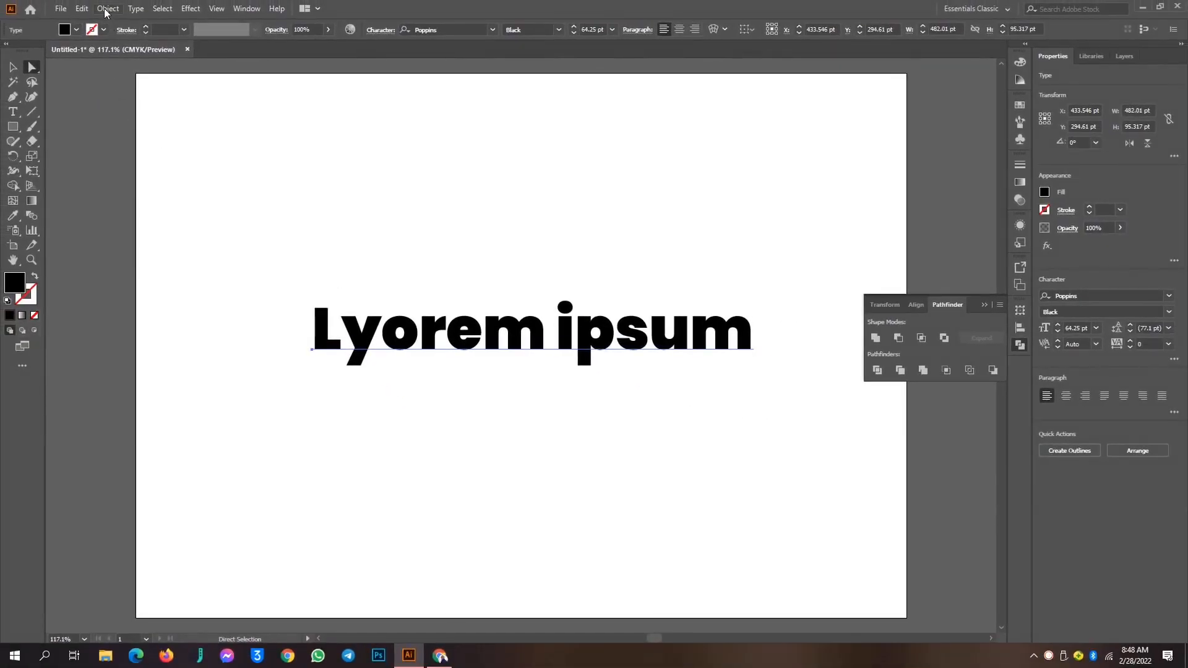
click(107, 9)
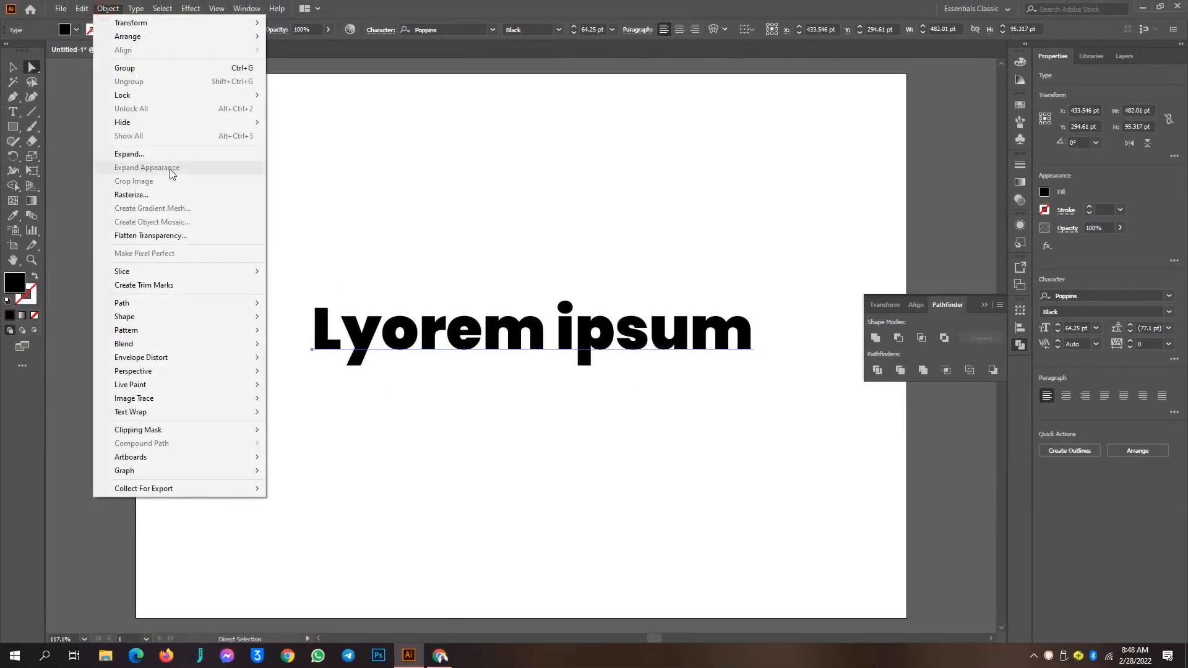
click(155, 152)
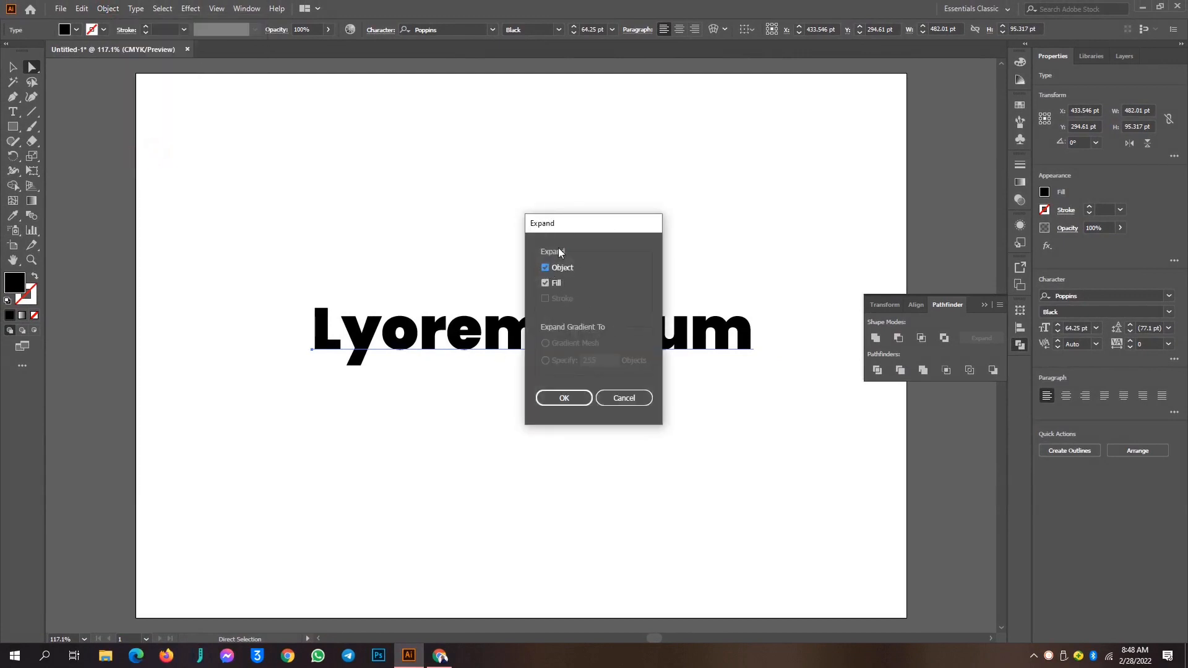
drag(560, 230, 787, 152)
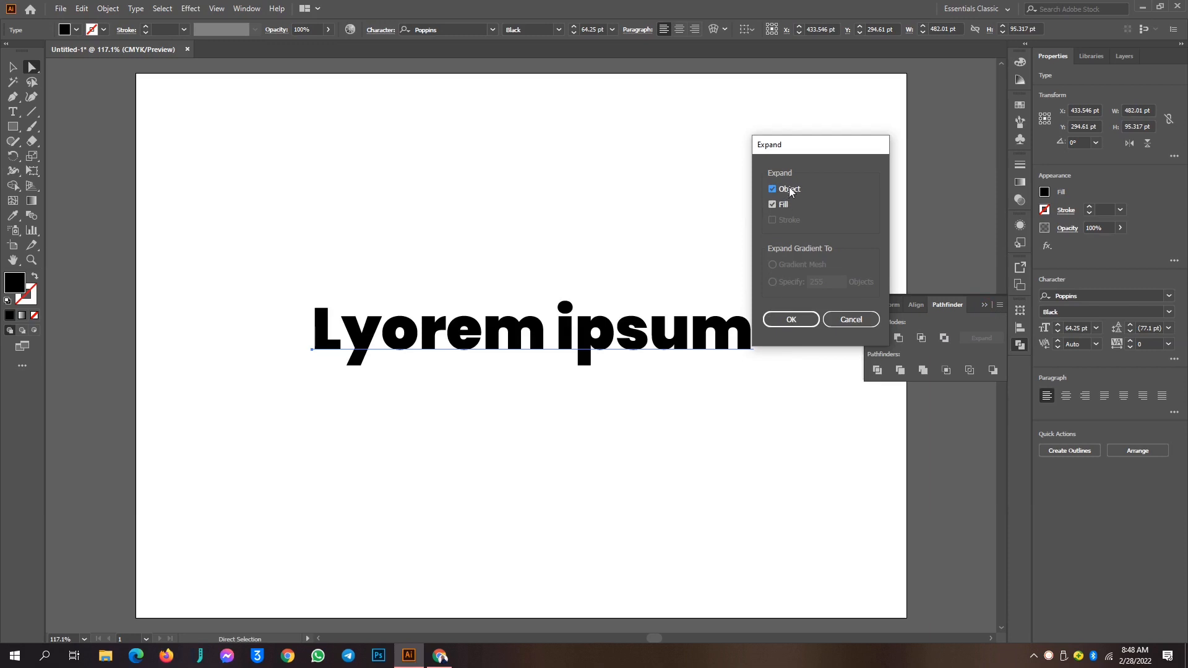
click(785, 321)
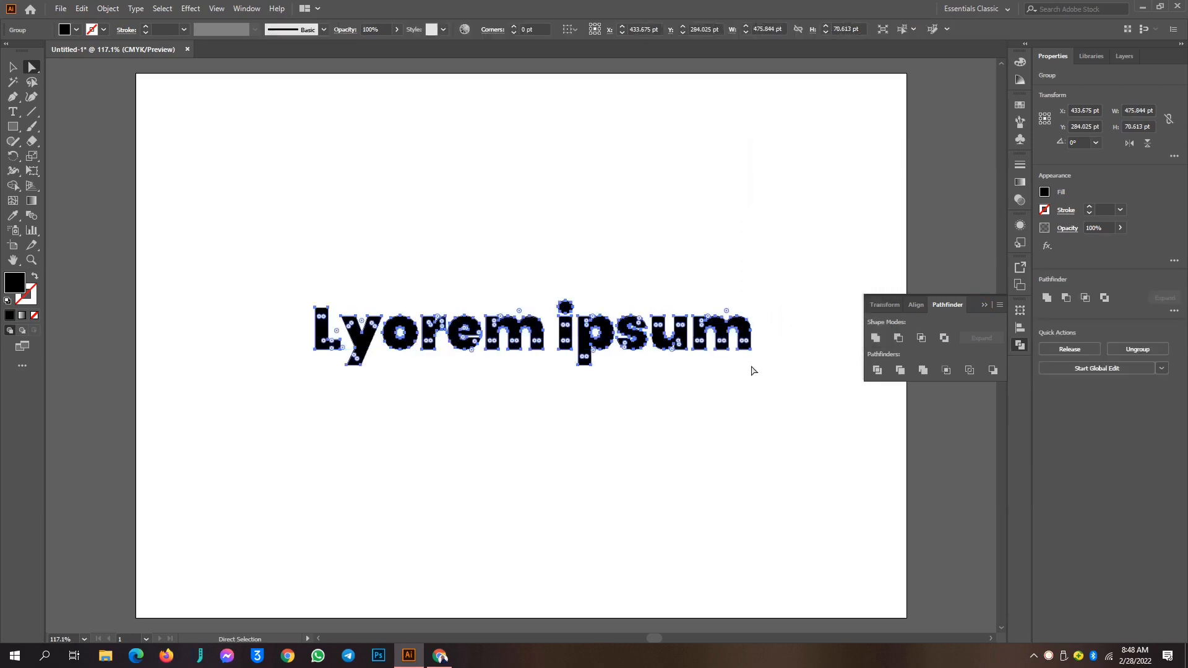
Examine the expanded letters' outlines and anchor points up close, and deselect them
key(v)
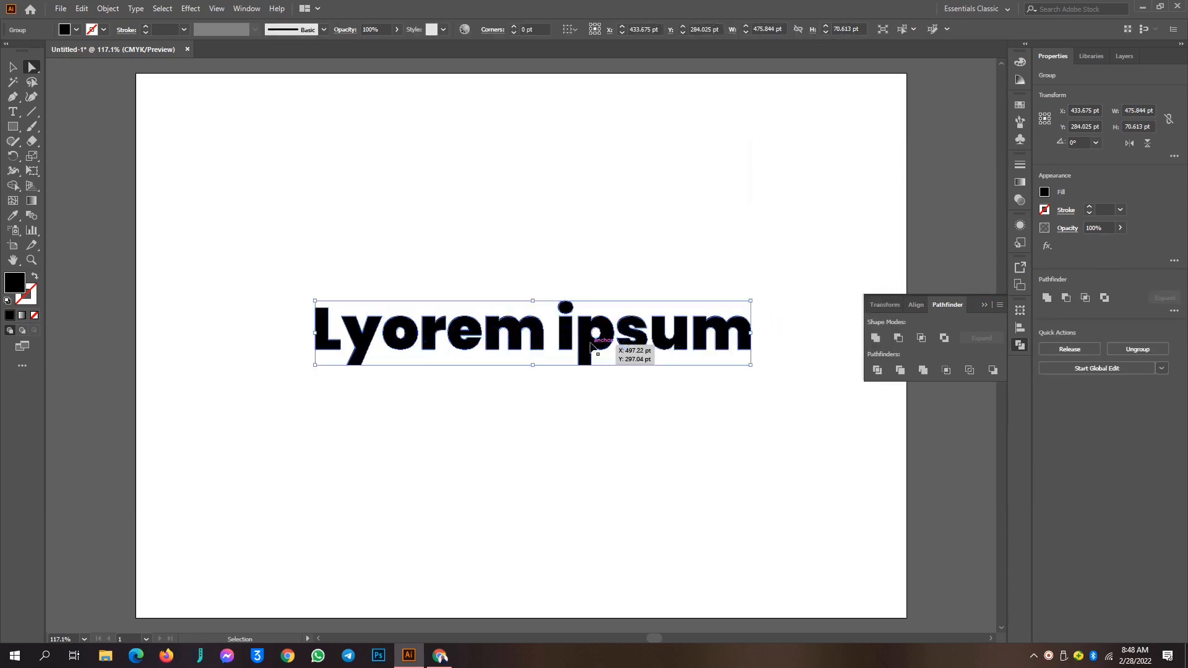
key(ctrl+plus)
key(ctrl+plus)
scroll(285, 362, left, 2)
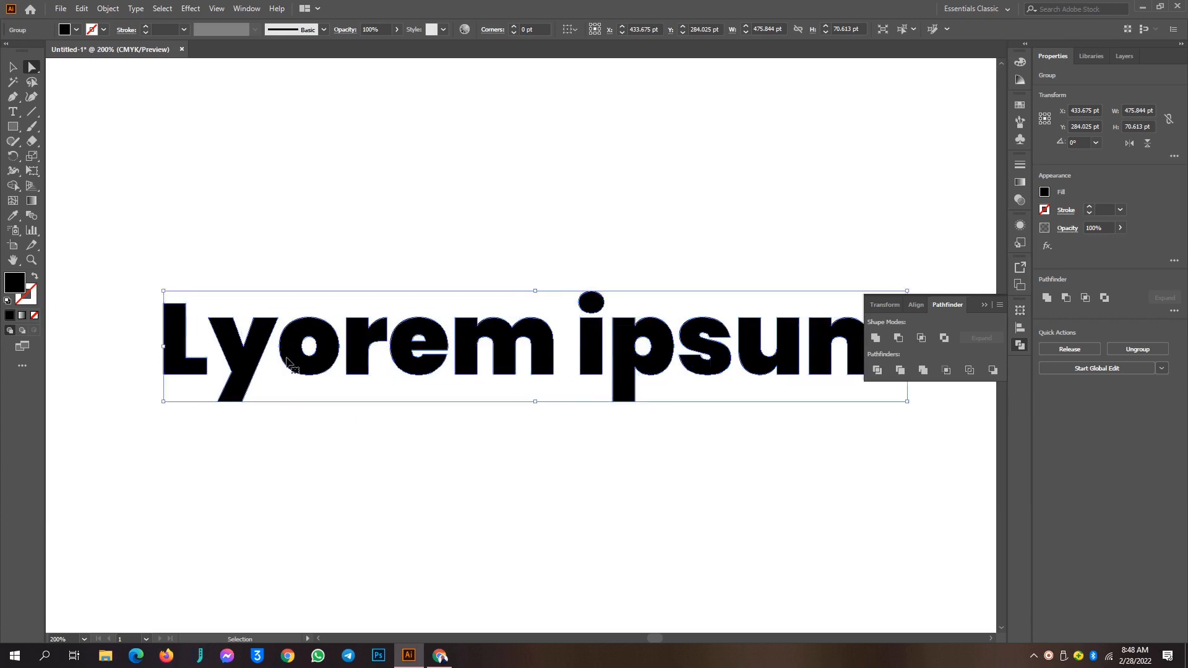
scroll(286, 361, right, 3)
key(ctrl+minus)
key(a)
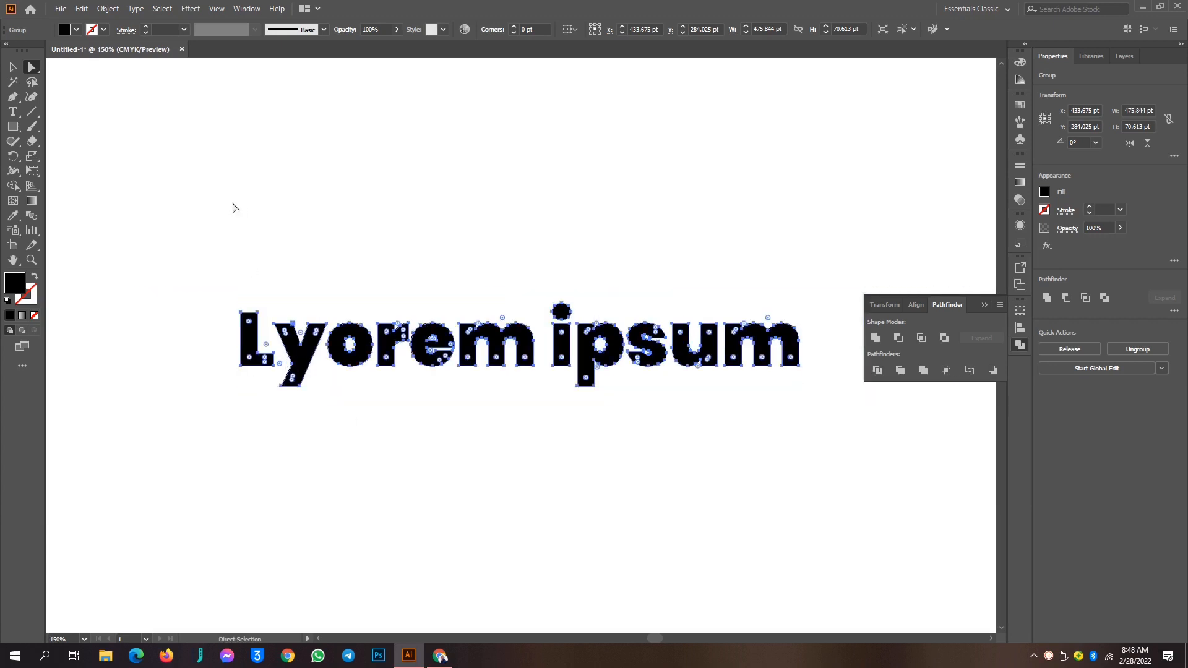
click(344, 197)
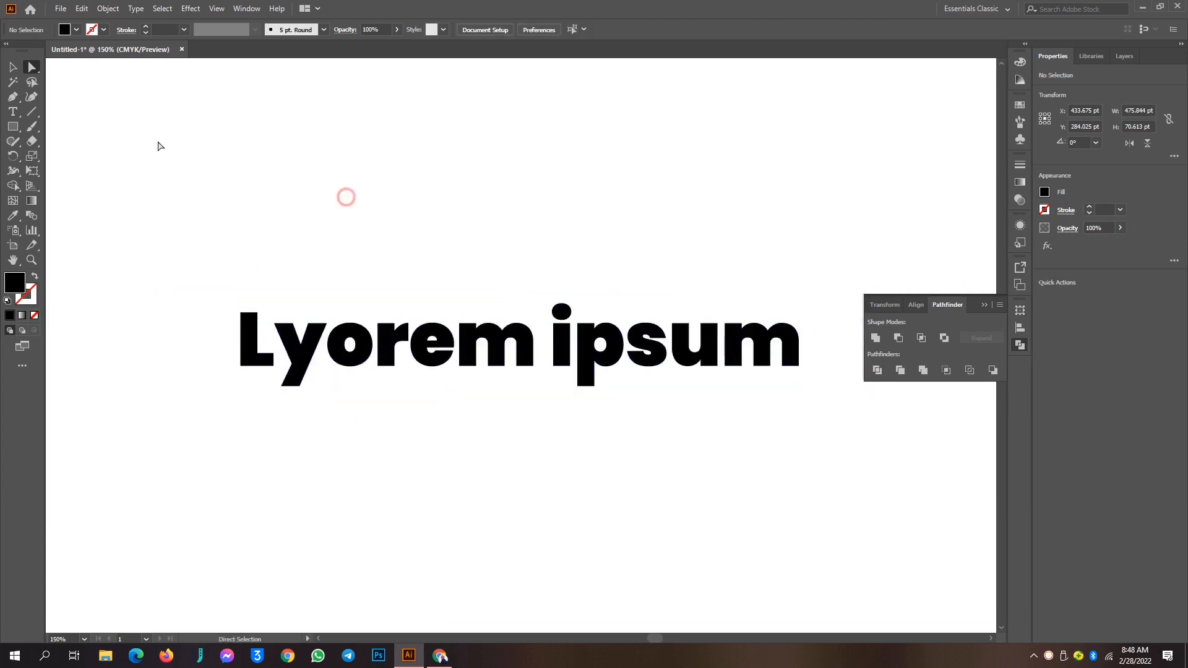
Move the expanded text group down about 66 pt and ungroup it into separate letters
key(v)
drag(295, 366, 297, 433)
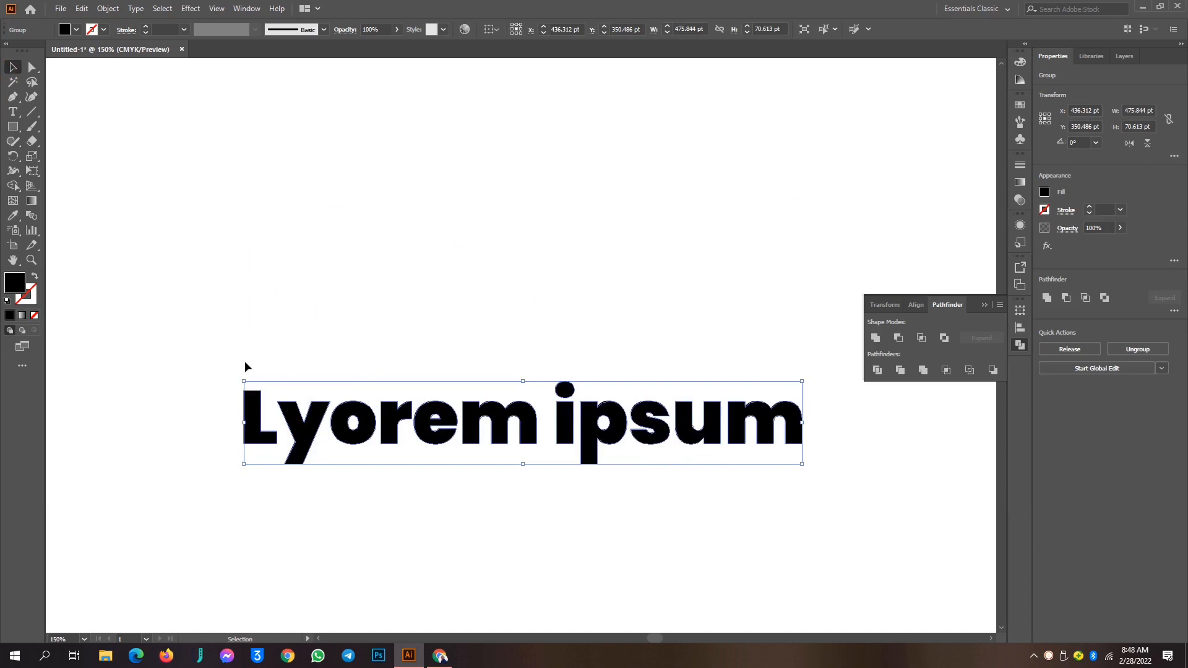
drag(198, 347, 828, 325)
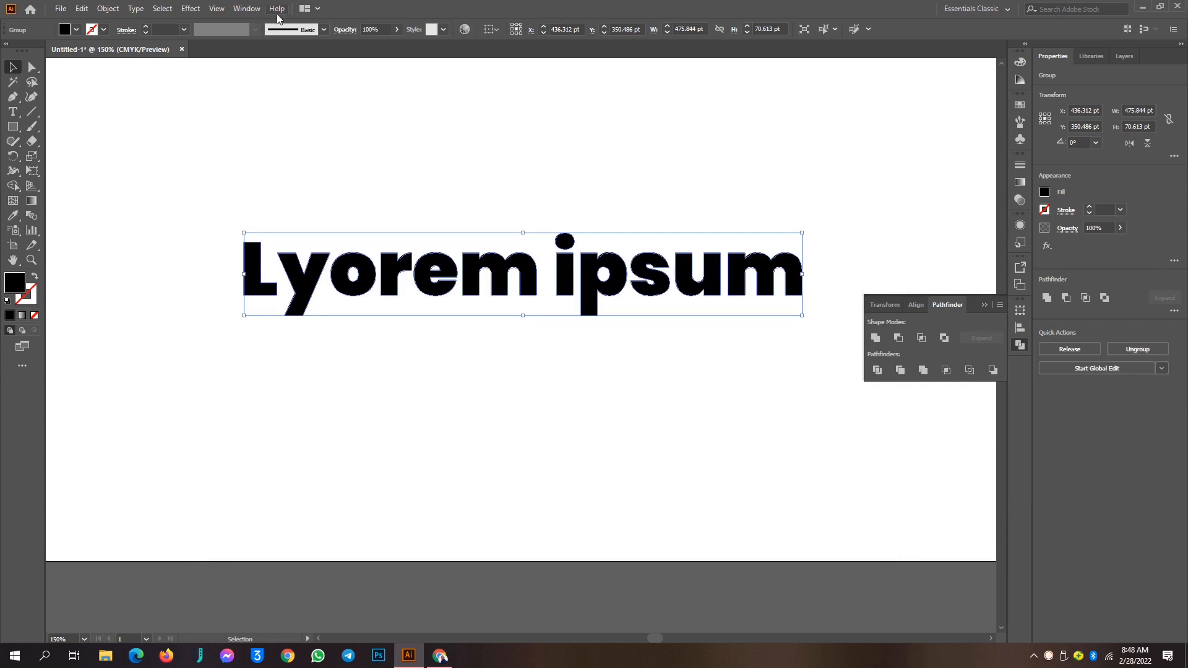
click(1142, 349)
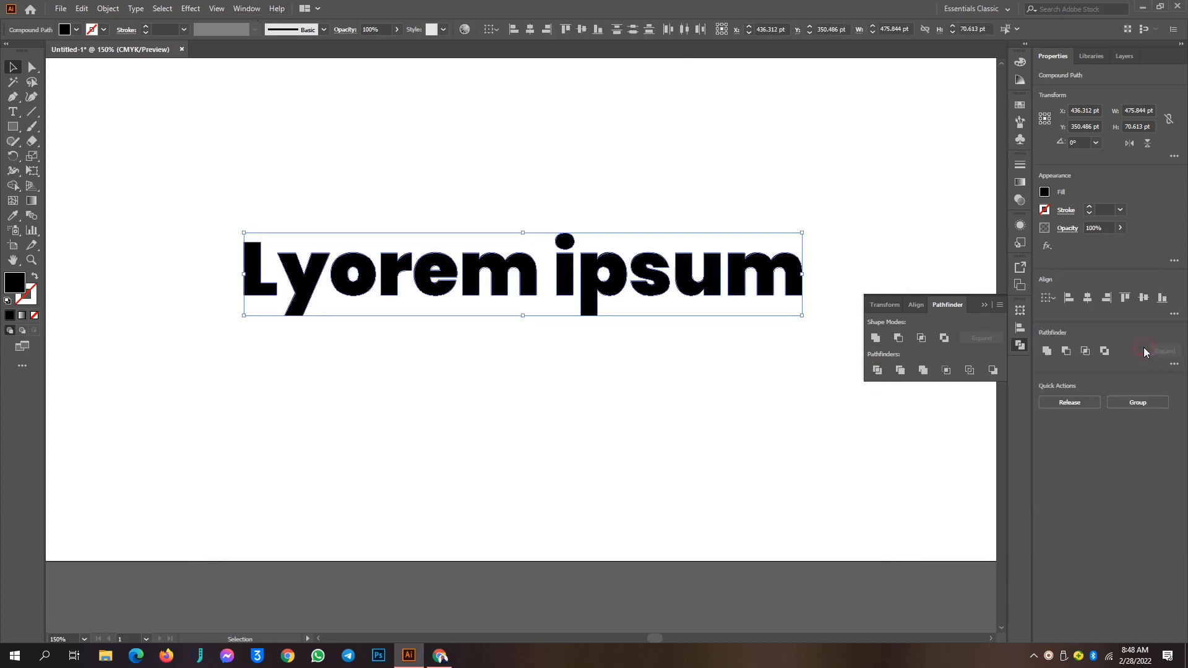
click(421, 426)
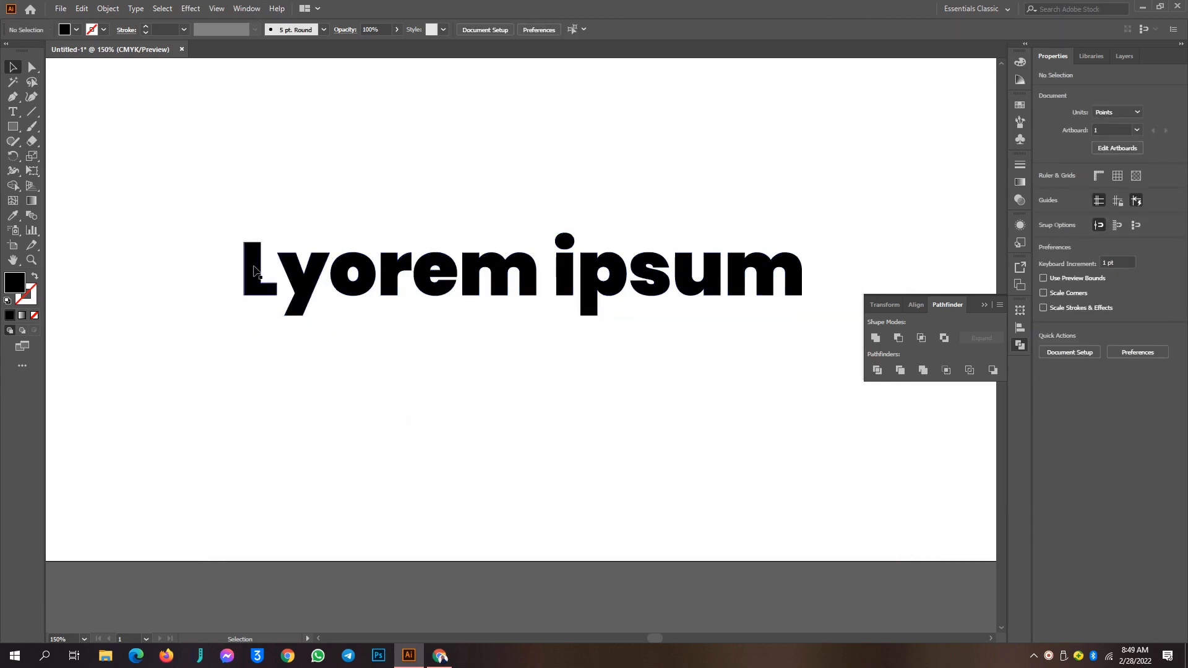
Move the L up and away from the word, the y below it and the first o above it
drag(253, 265, 159, 201)
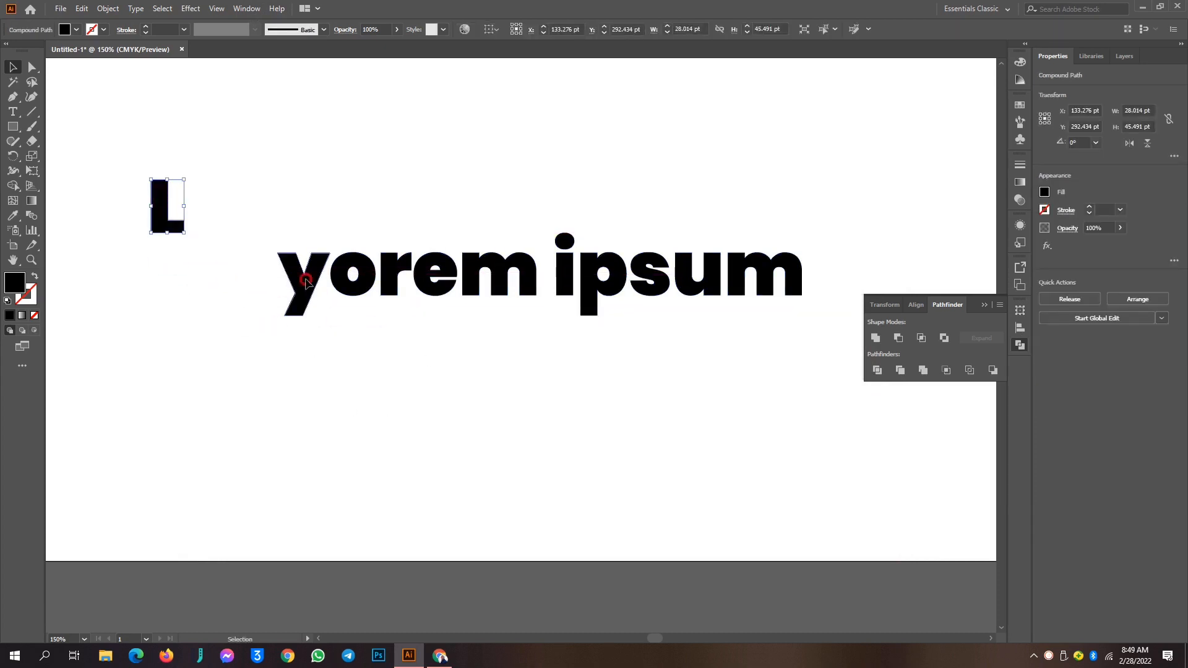
drag(302, 272, 287, 371)
drag(339, 277, 335, 167)
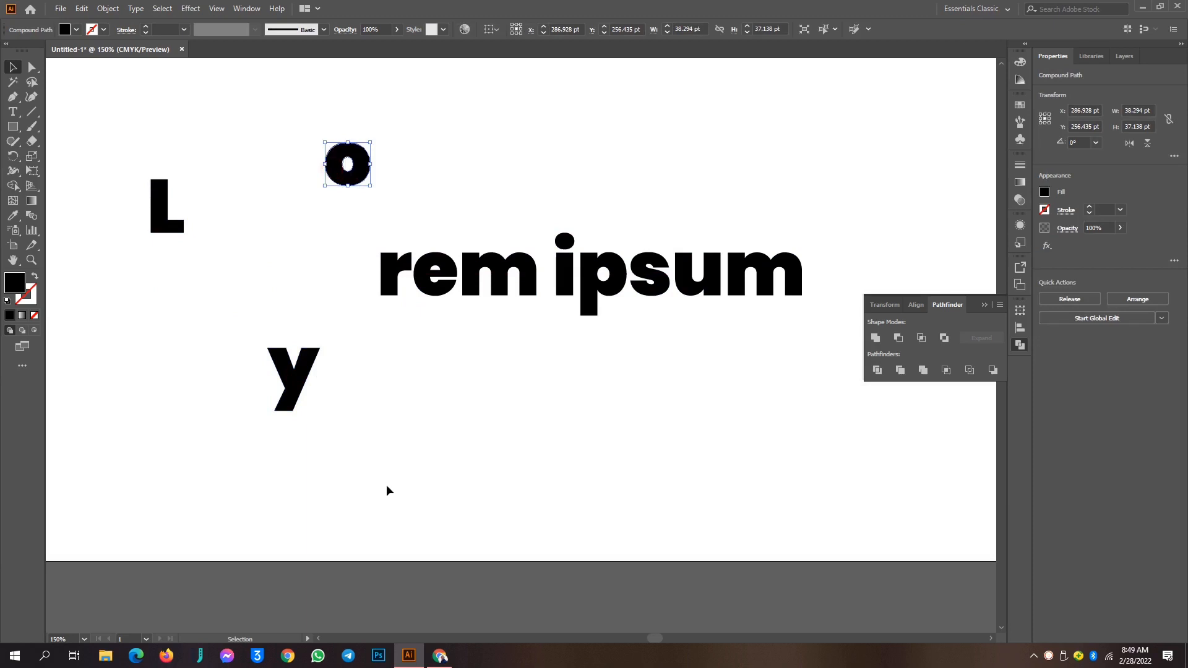
Undo the moves of the first o, the y and the L
key(ctrl+z)
key(ctrl+z)
key(ctrl+z)
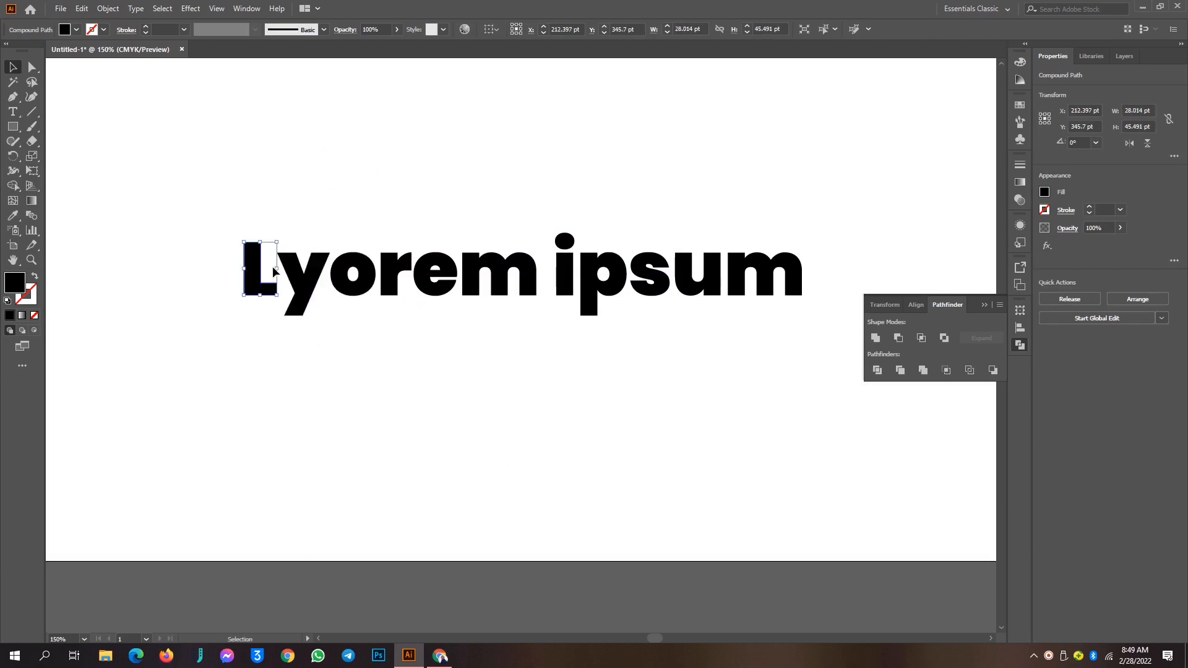
Stretch the L's stem upward and the i's stem downward by moving their end anchor points with the Direct Selection tool
click(31, 67)
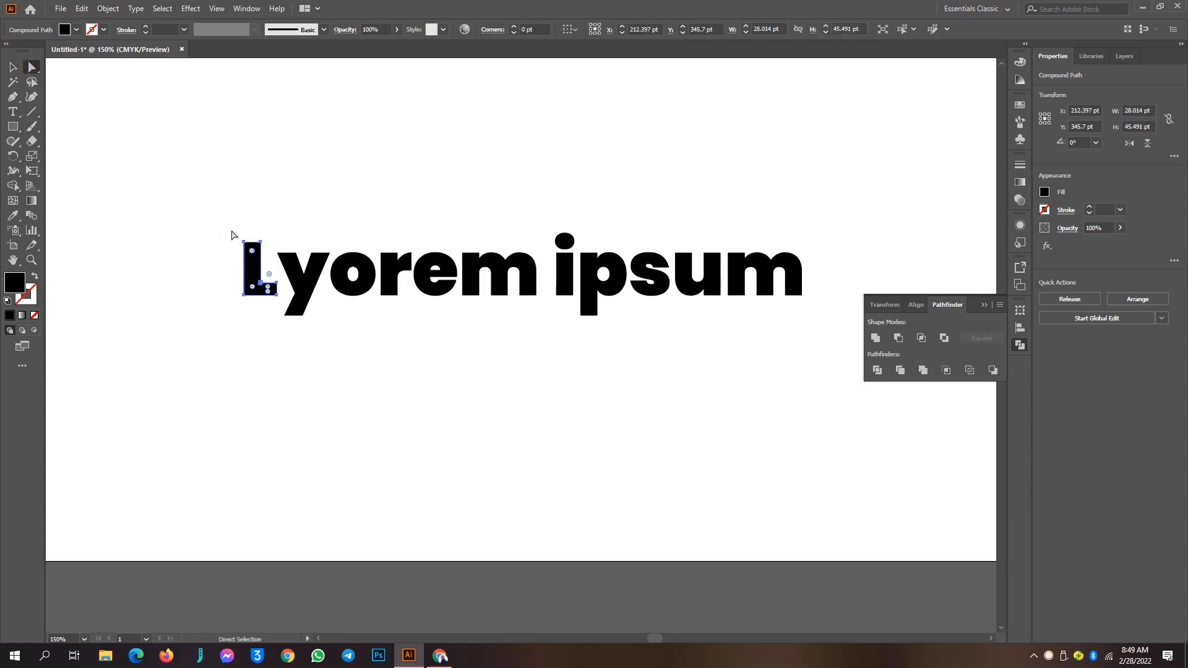
drag(231, 230, 248, 135)
click(476, 203)
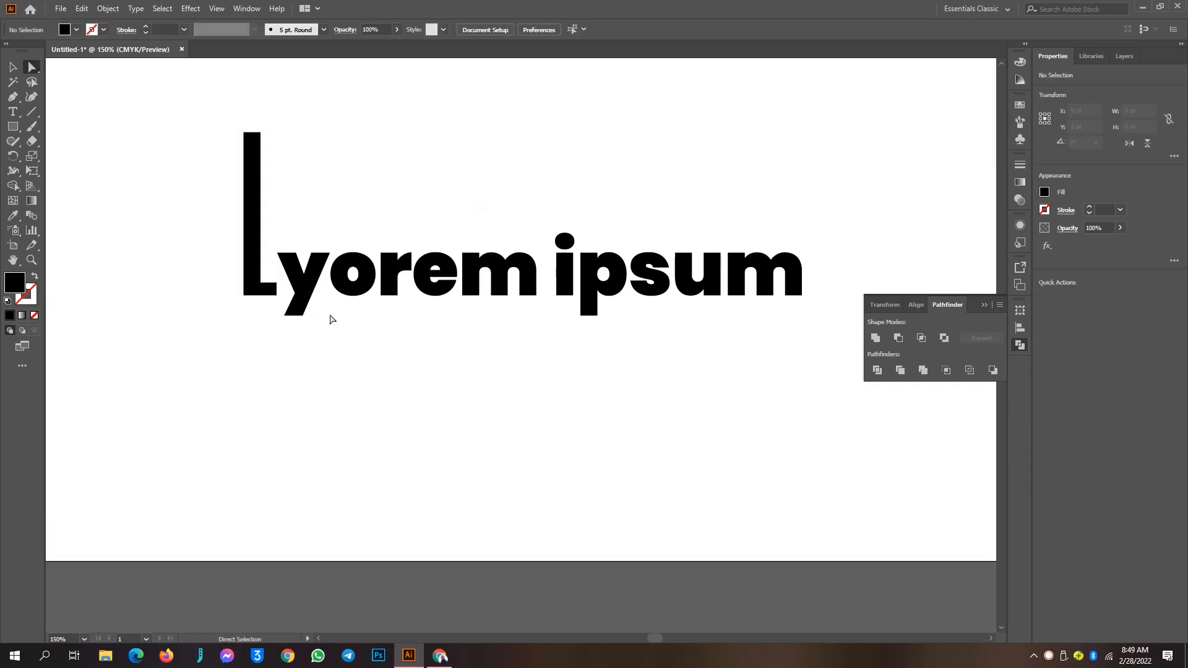
click(557, 295)
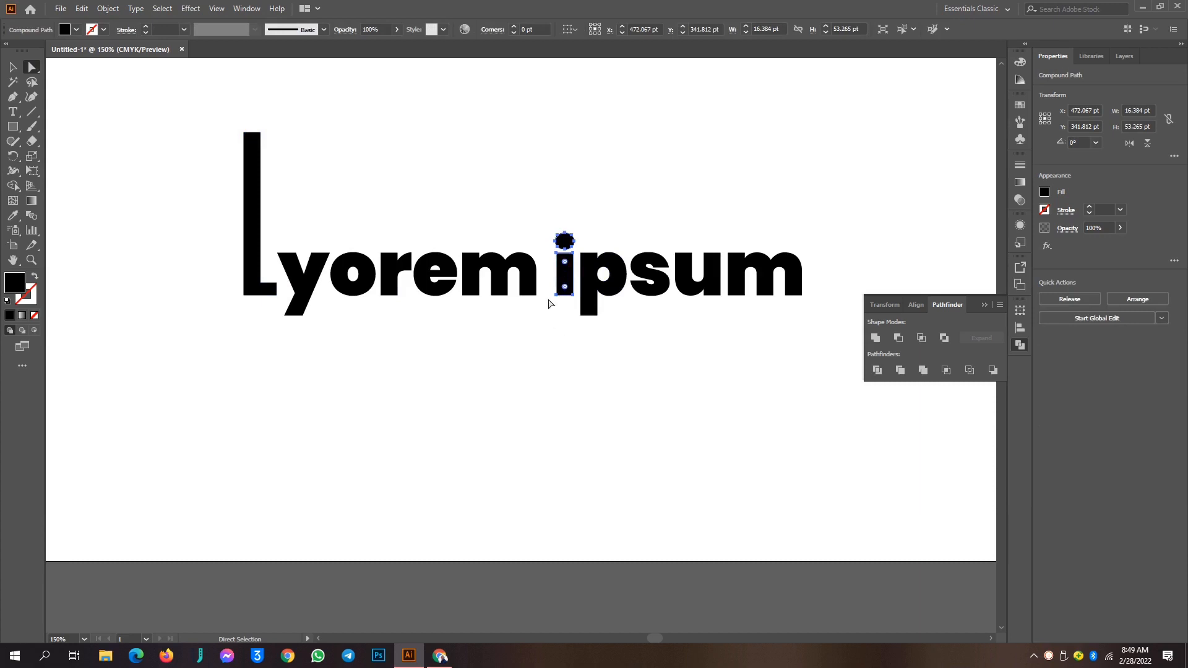
drag(550, 290, 564, 376)
click(720, 370)
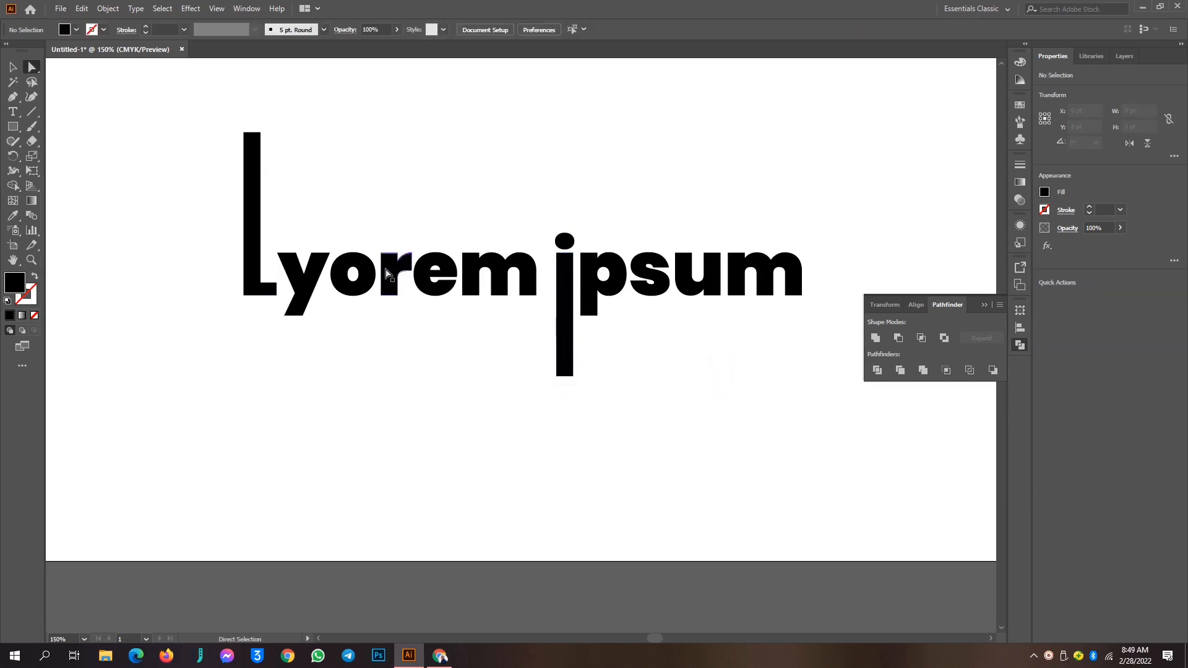
Round the inner corner of the y's top notch using its live corner
click(395, 261)
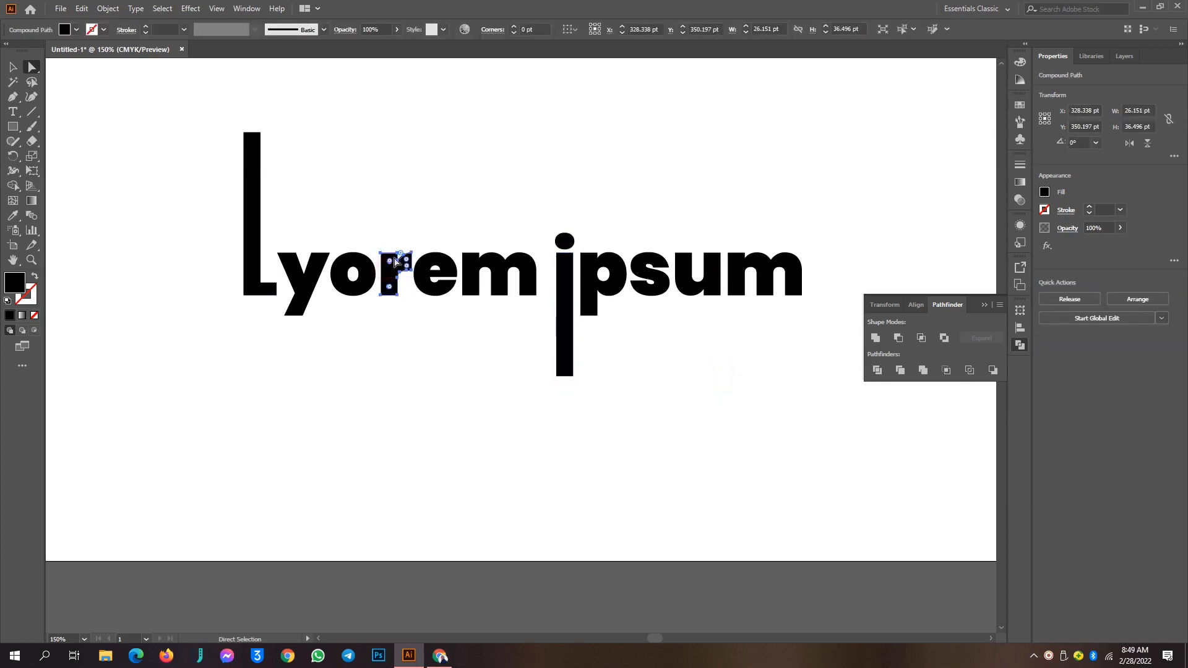
click(486, 97)
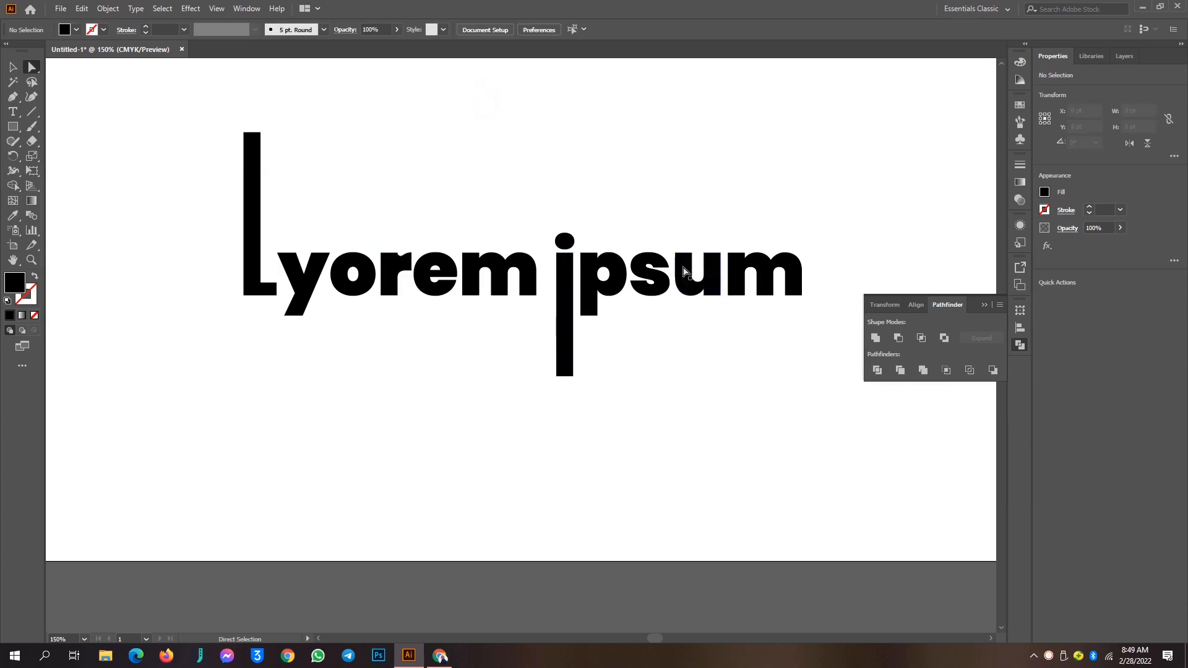
click(303, 267)
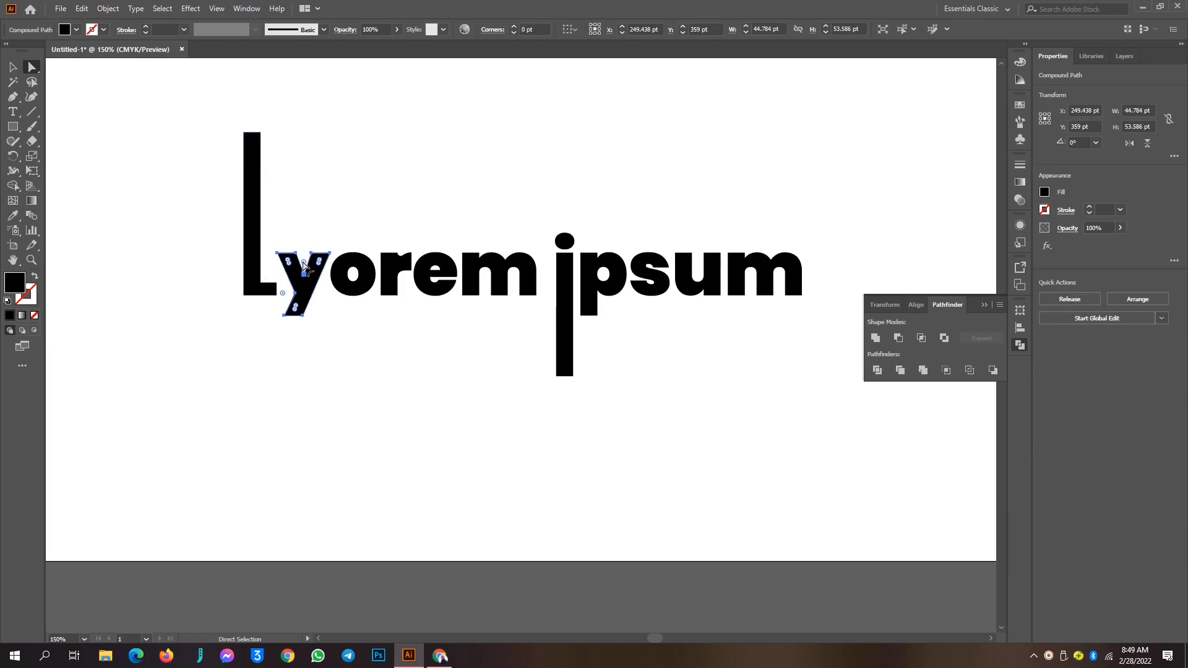
key(ctrl+minus)
key(ctrl+plus)
key(ctrl+plus)
key(ctrl+plus)
key(ctrl+plus)
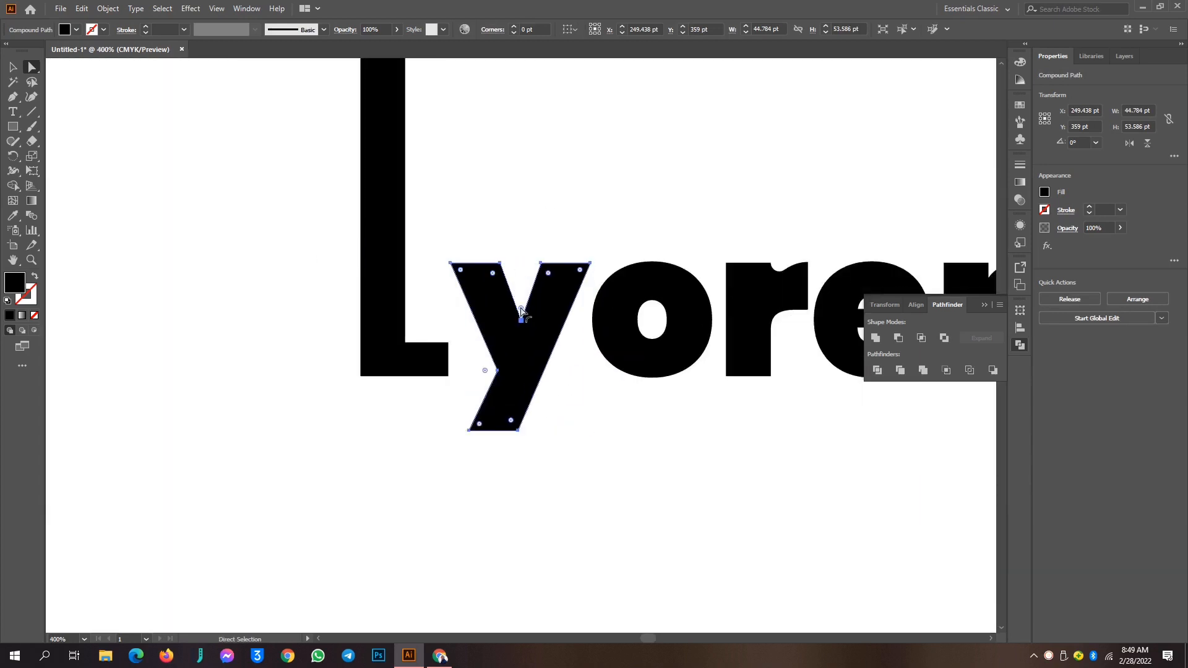
click(521, 308)
drag(521, 308, 520, 187)
click(586, 165)
key(ctrl+minus)
key(ctrl+minus)
key(ctrl+minus)
key(ctrl+minus)
key(ctrl+minus)
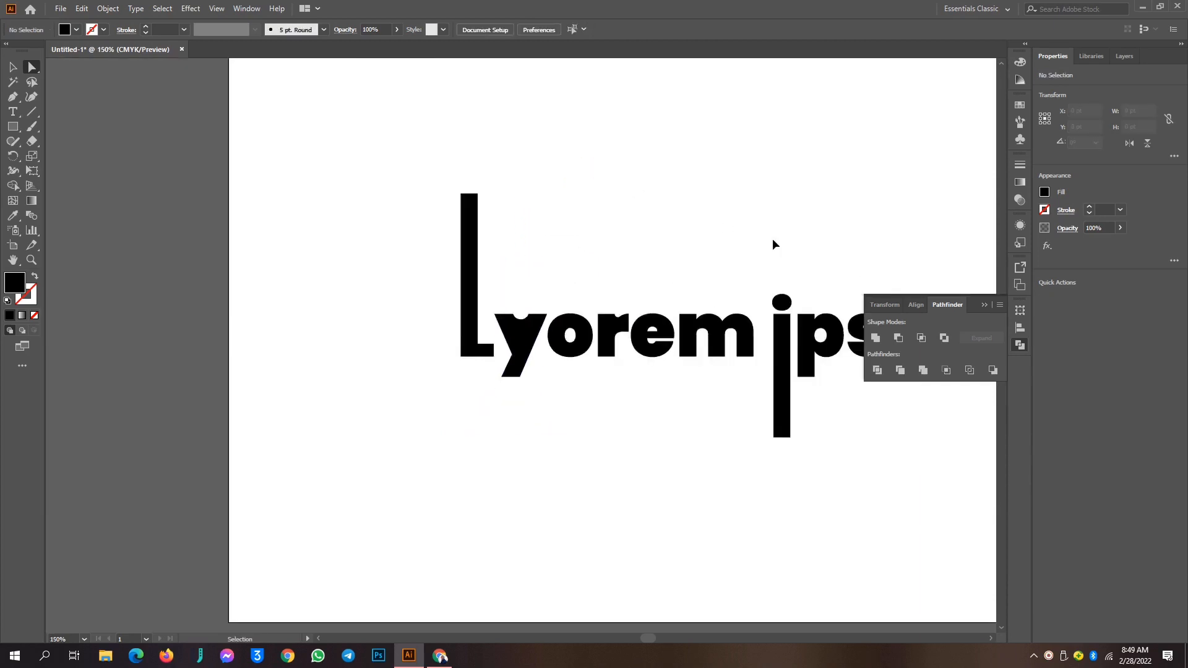
Reshape the final u and m freehand with the Curvature Tool by adding curved points above and below them
scroll(755, 246, right, 7)
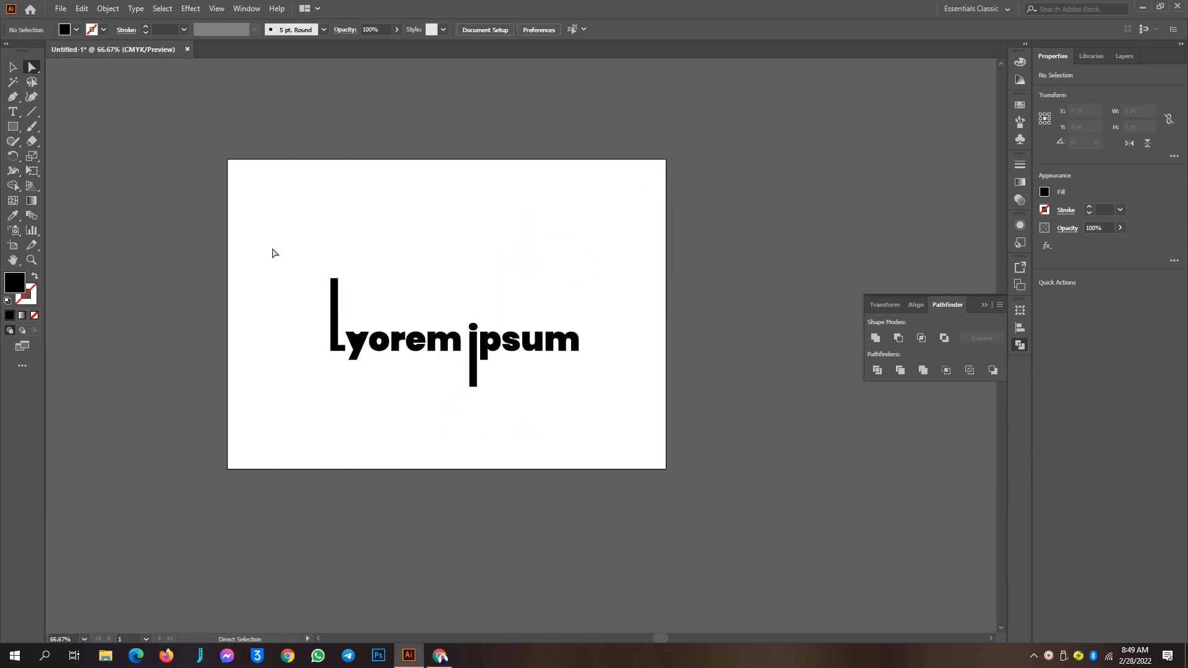
drag(270, 248, 711, 450)
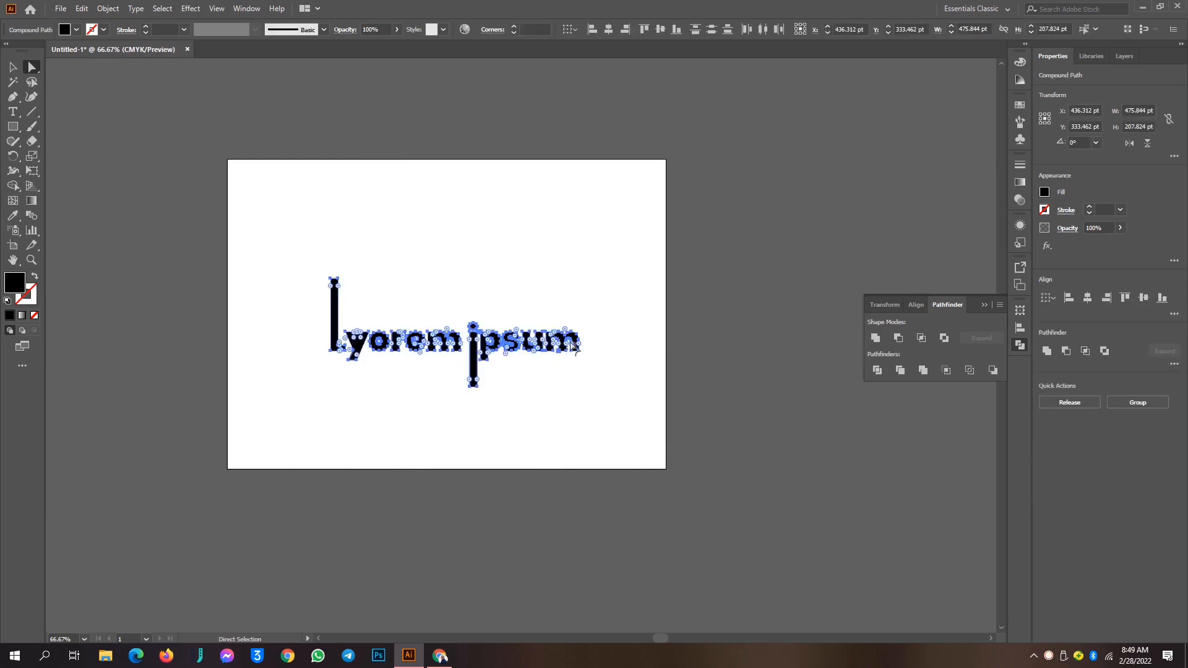
click(31, 96)
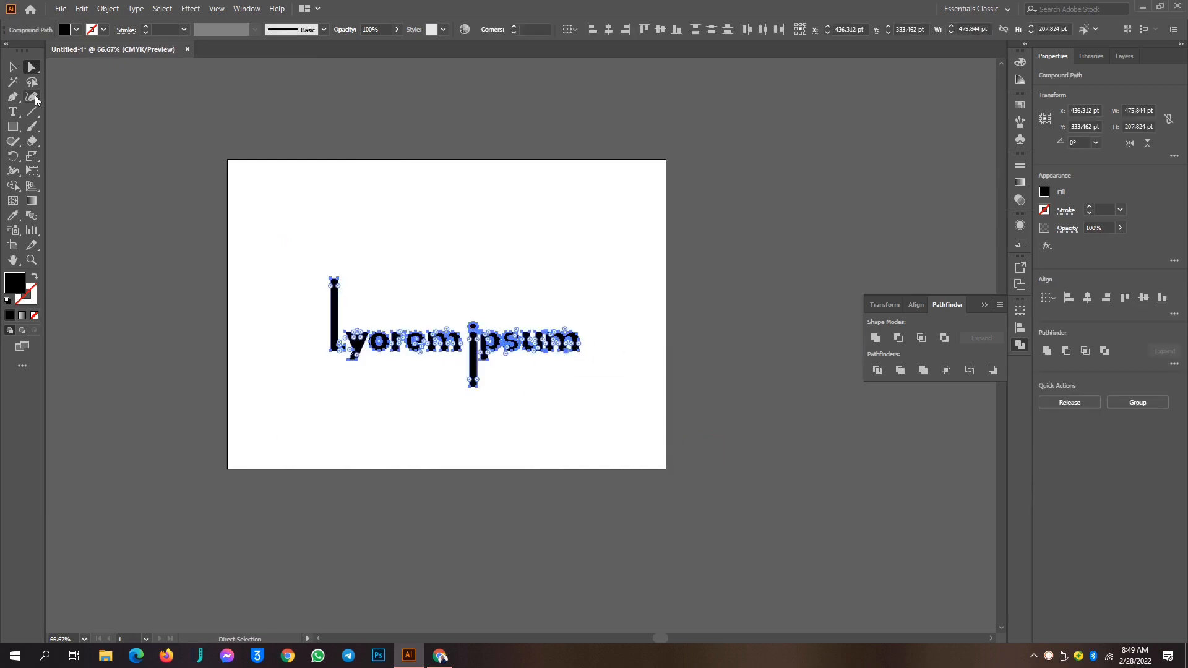
click(561, 347)
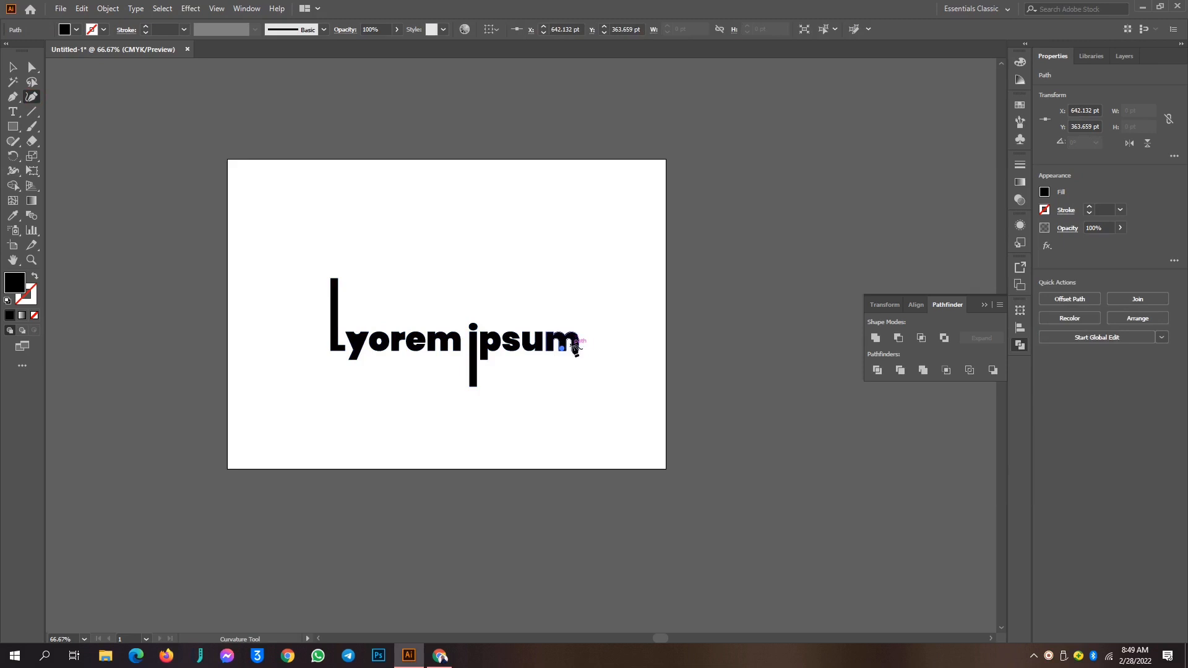
click(572, 354)
click(601, 375)
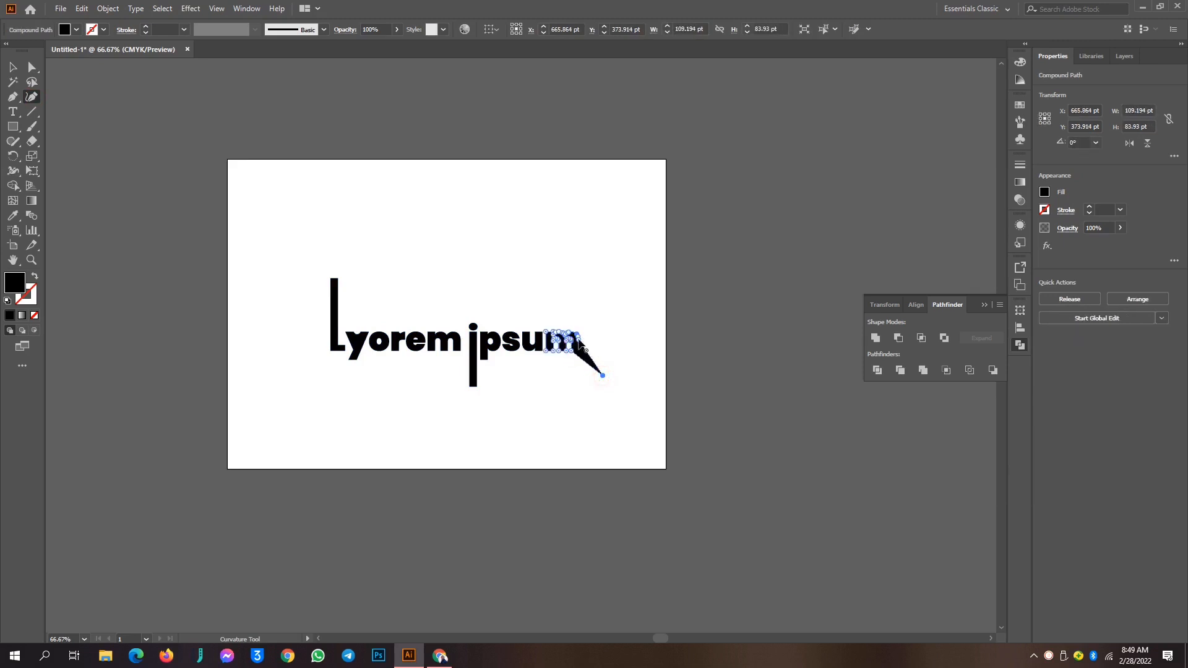
click(599, 328)
click(598, 272)
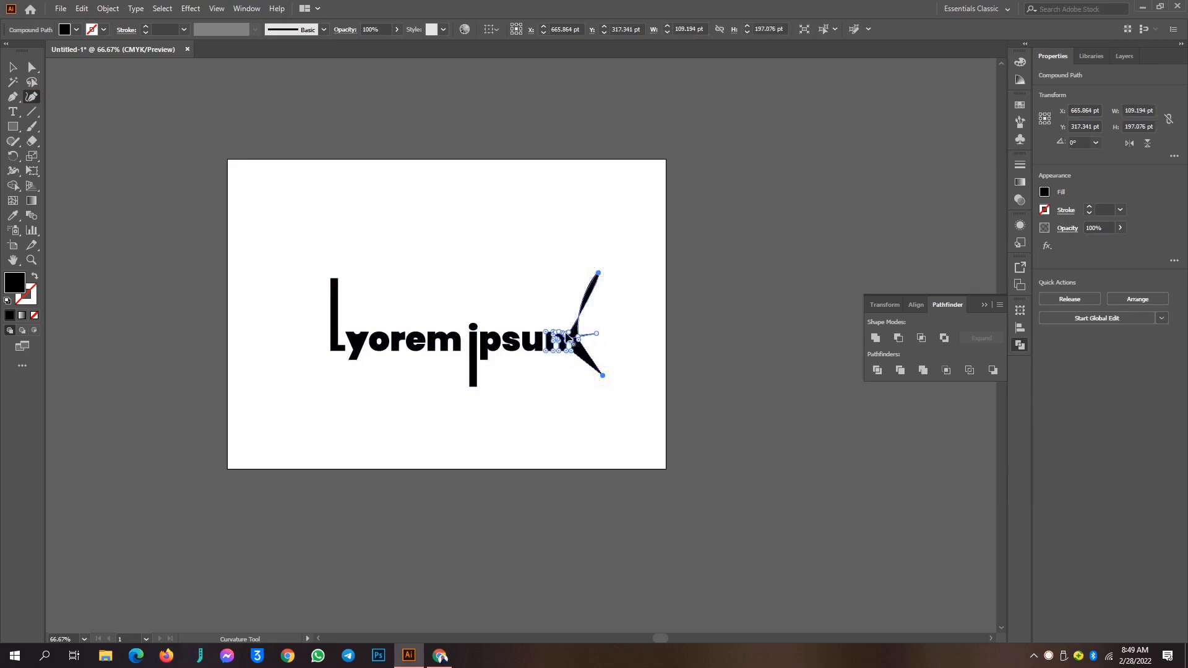
click(566, 272)
click(536, 332)
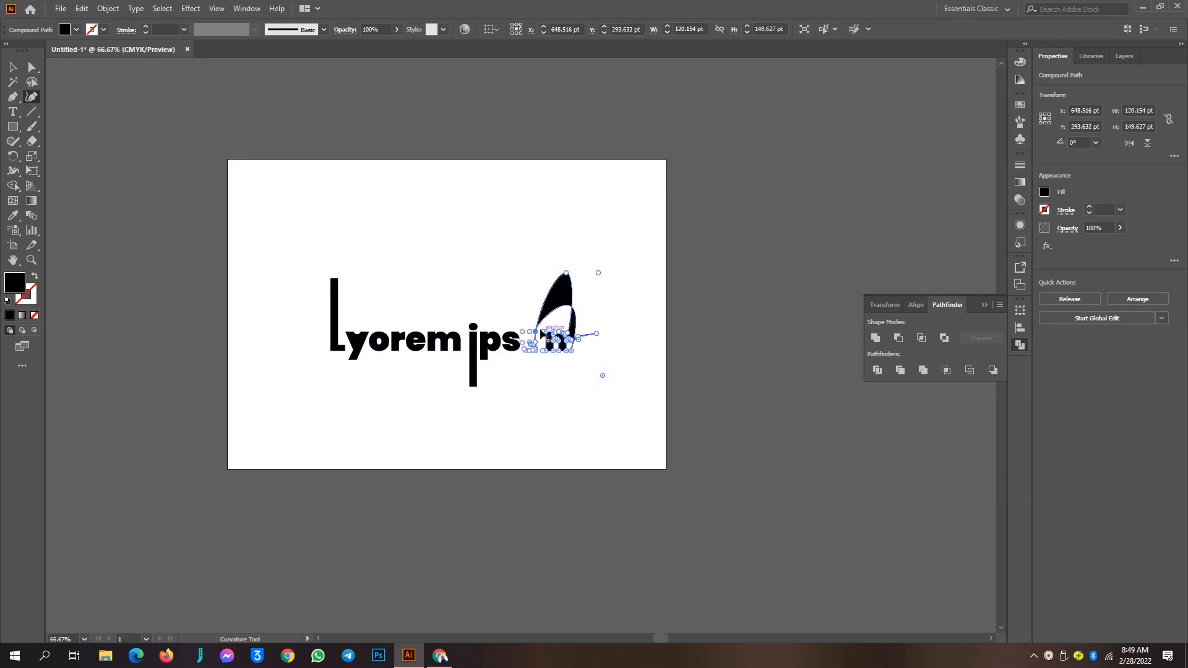
Delete all of the lettering from the artboard
key(v)
click(671, 365)
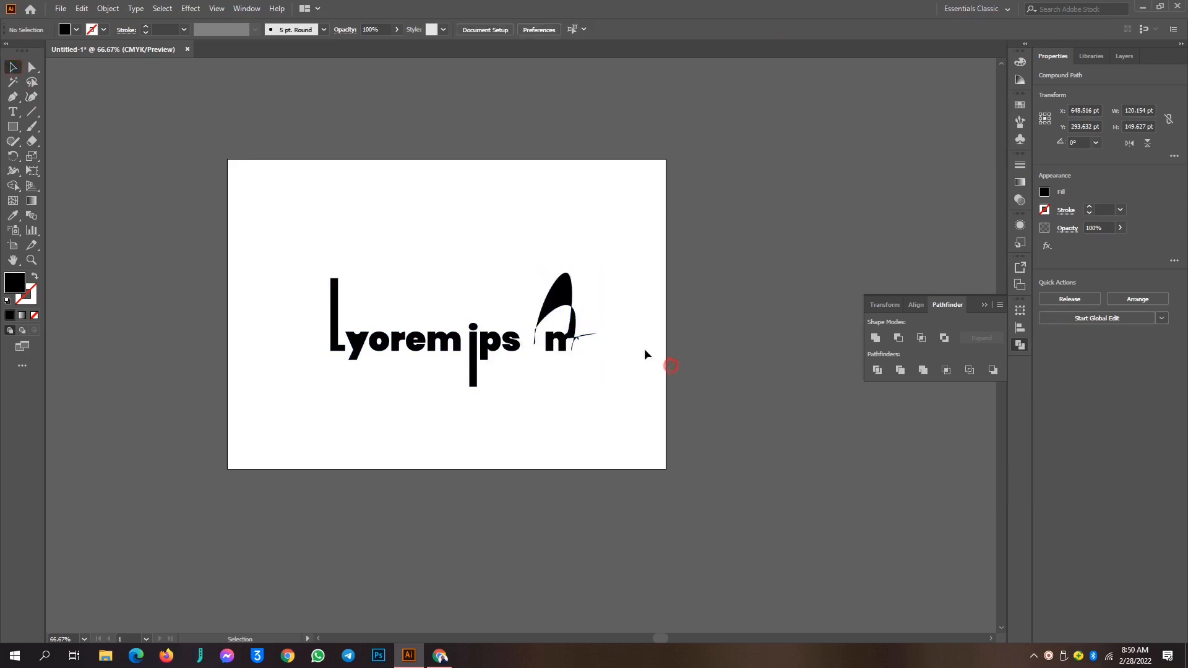
drag(257, 217, 798, 506)
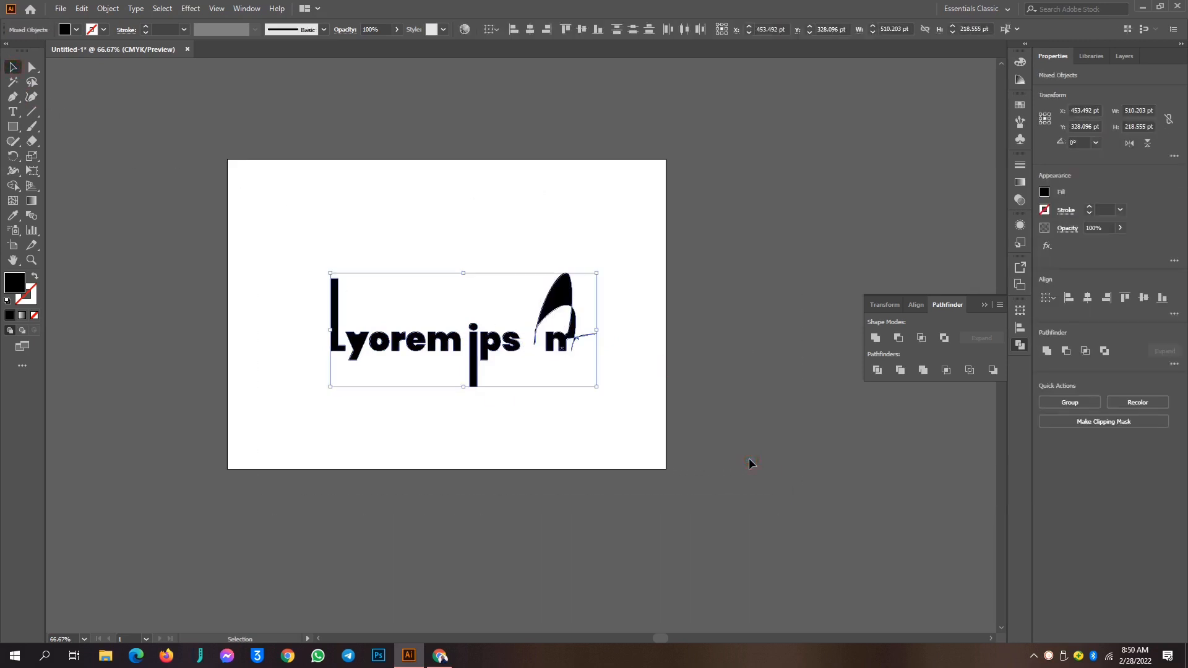
key(Delete)
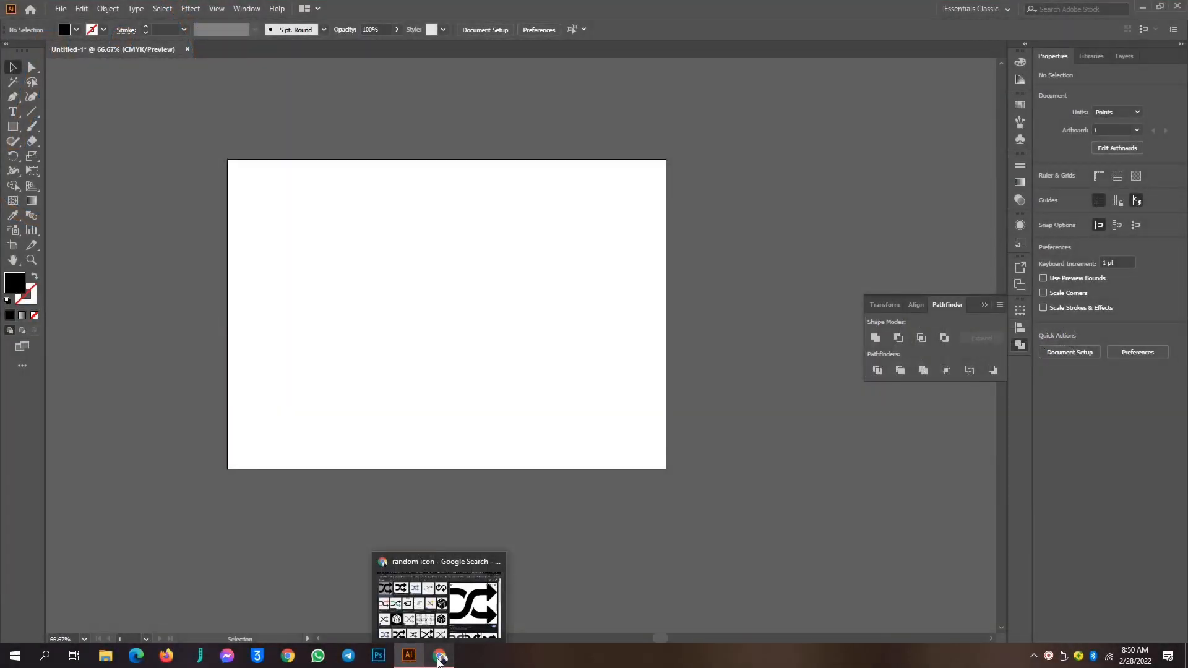
Switch to Chrome and save the black random icon image from VectorStock to the computer
click(439, 657)
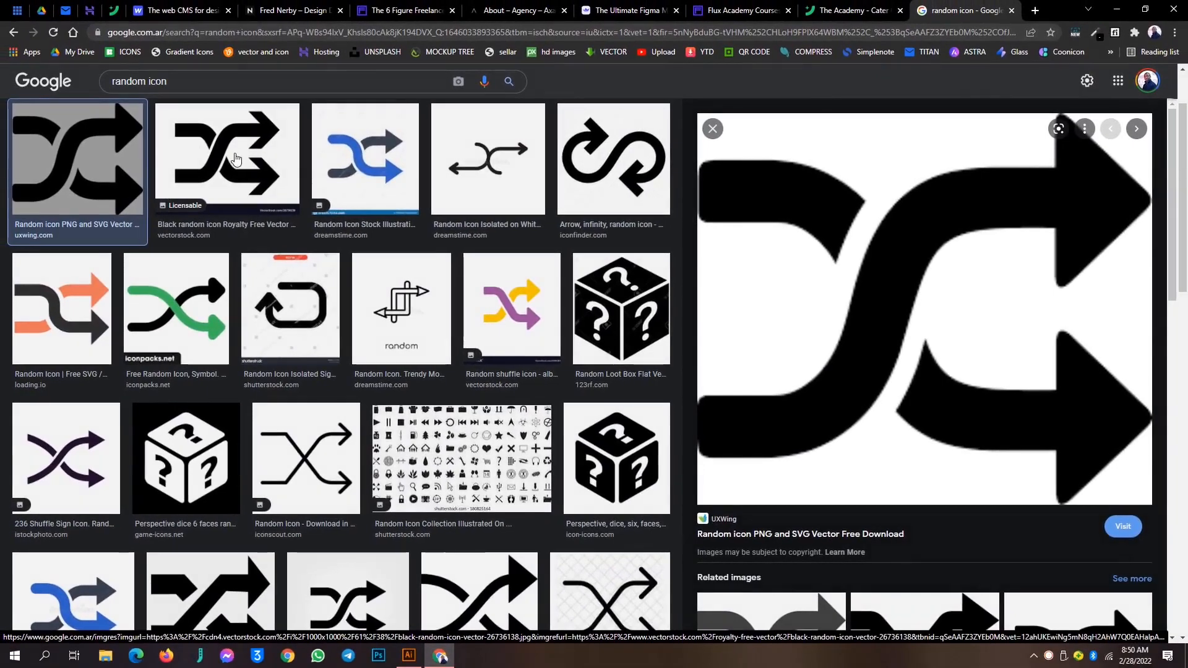
click(240, 148)
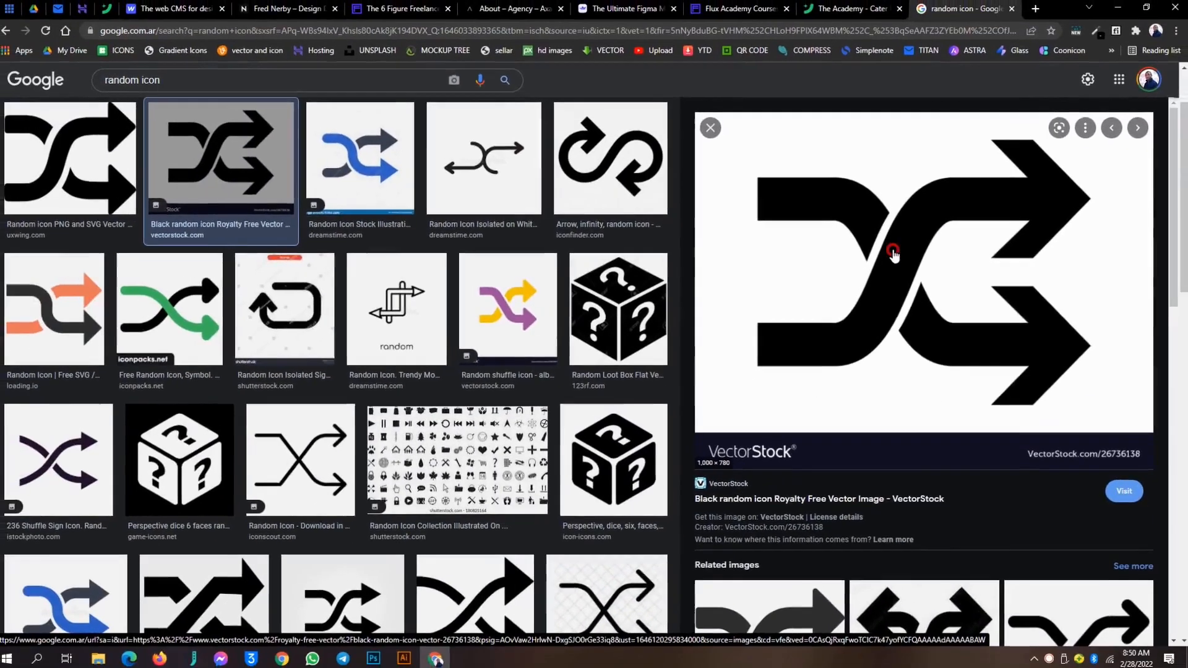
right_click(650, 275)
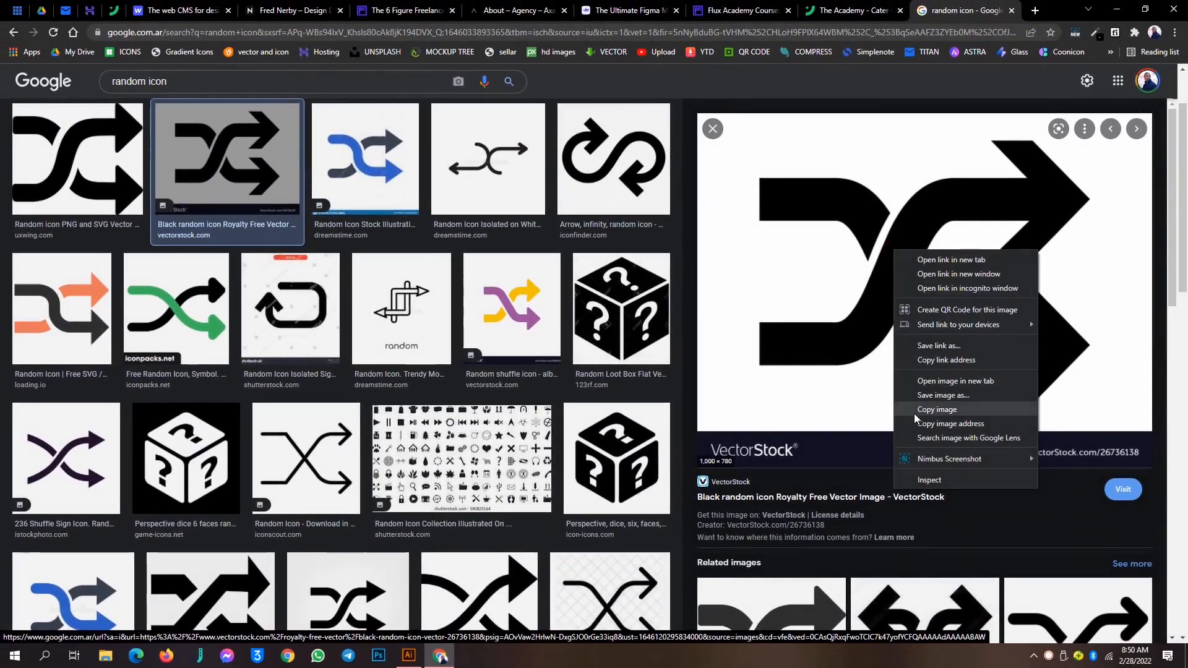
click(924, 394)
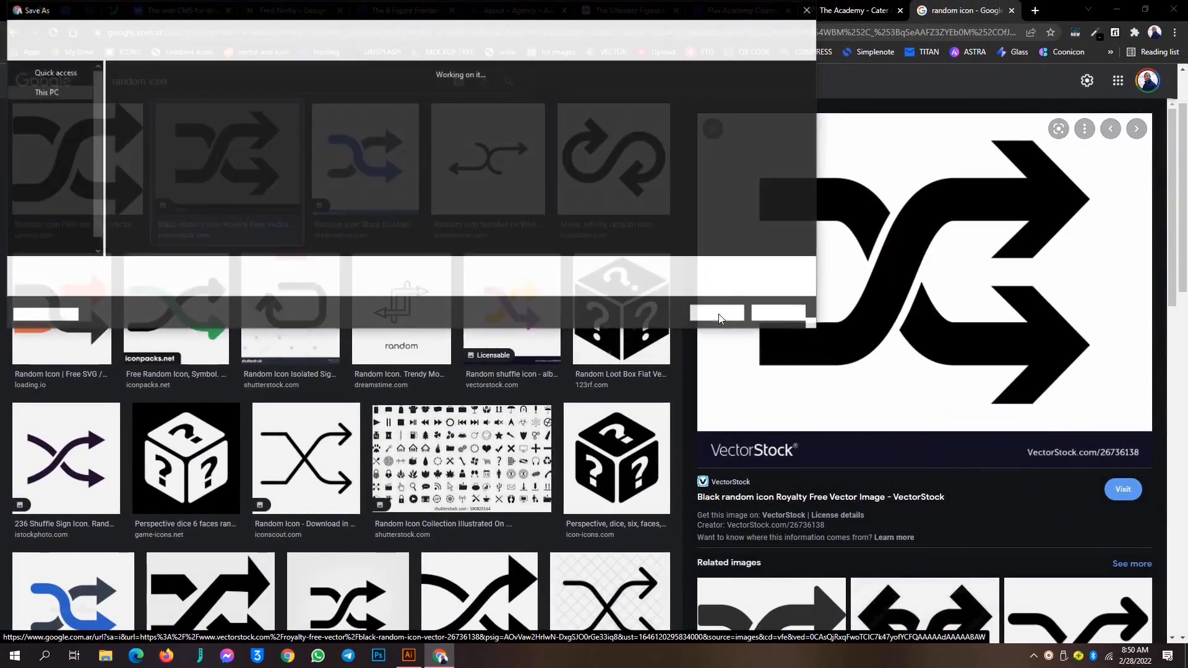
click(726, 313)
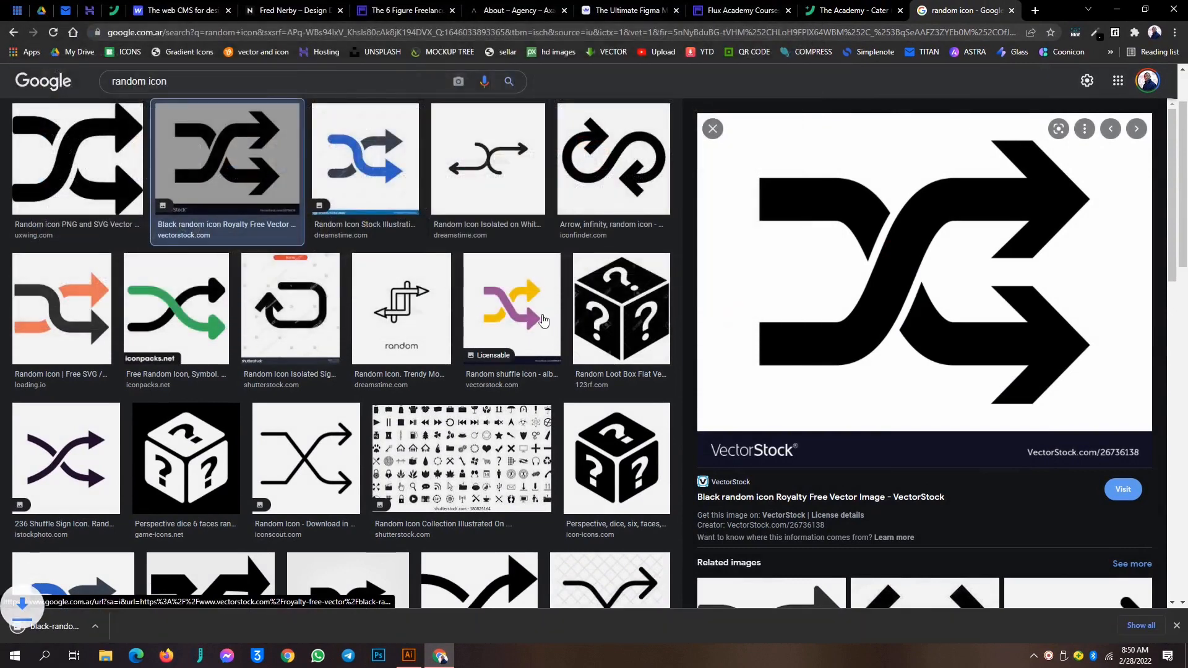
Save the purple and yellow random shuffle icon image from the search results
click(510, 310)
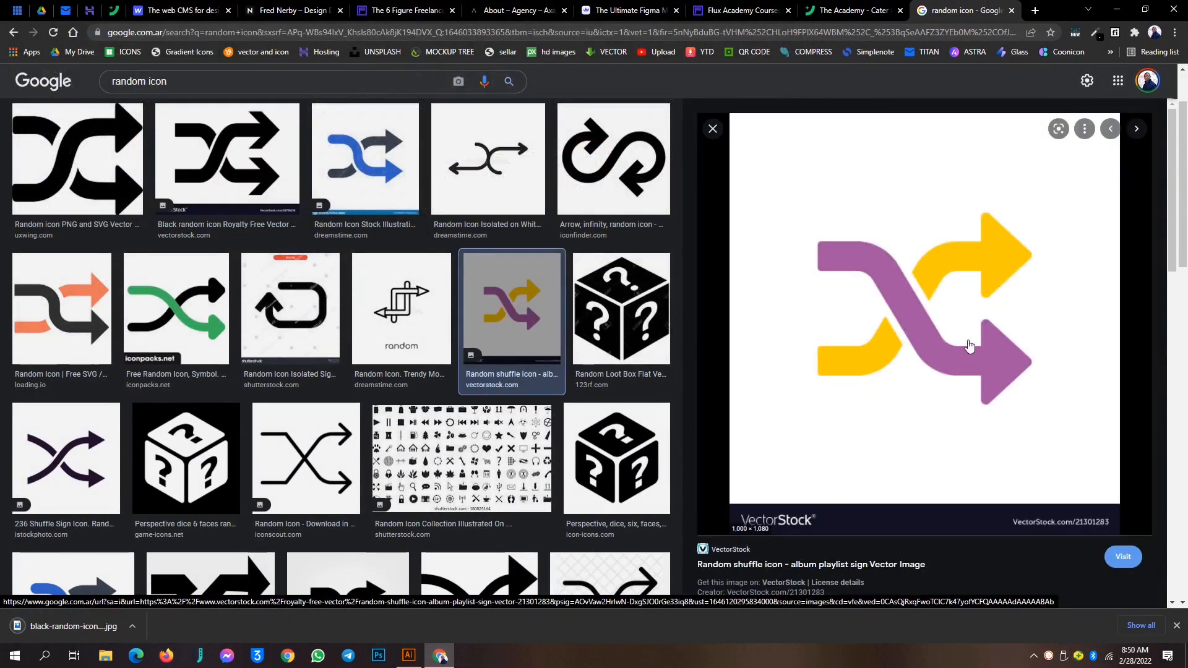
right_click(921, 314)
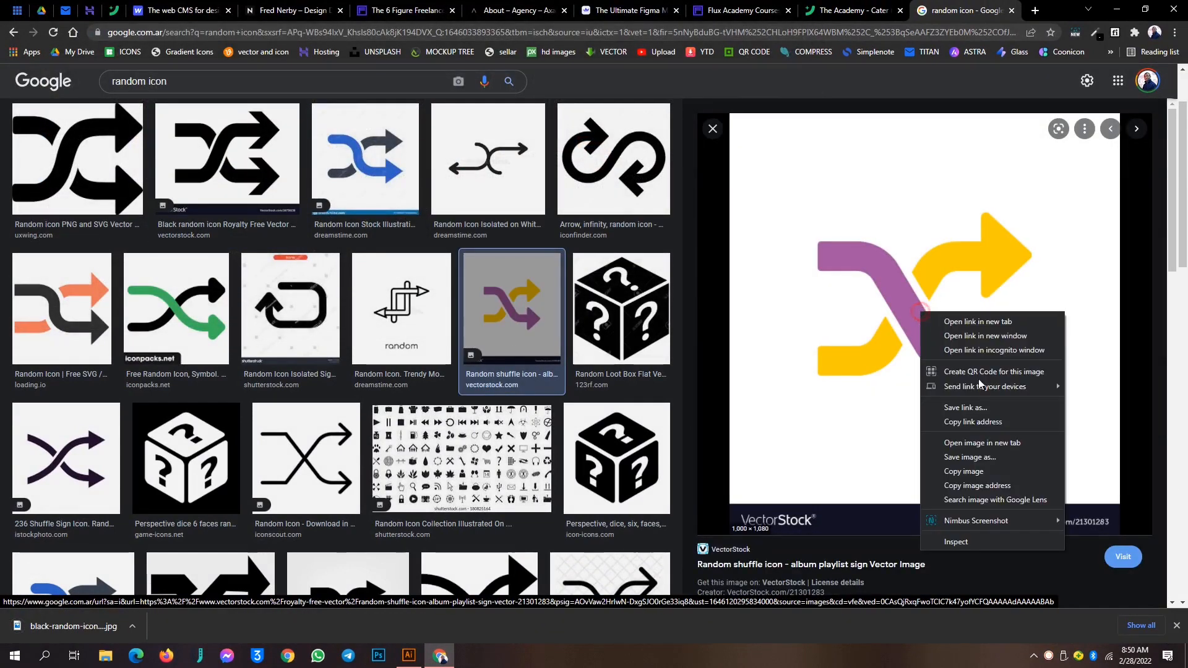
click(970, 457)
click(706, 313)
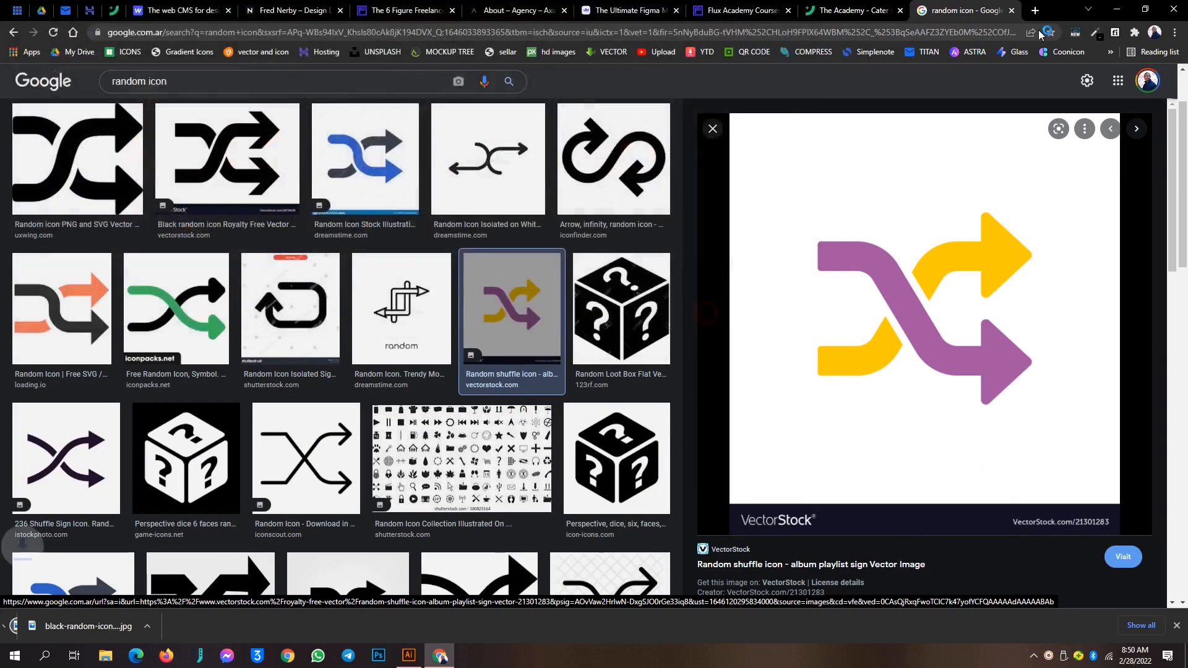
Return to Illustrator and show the whole empty artboard at 100%
click(1116, 10)
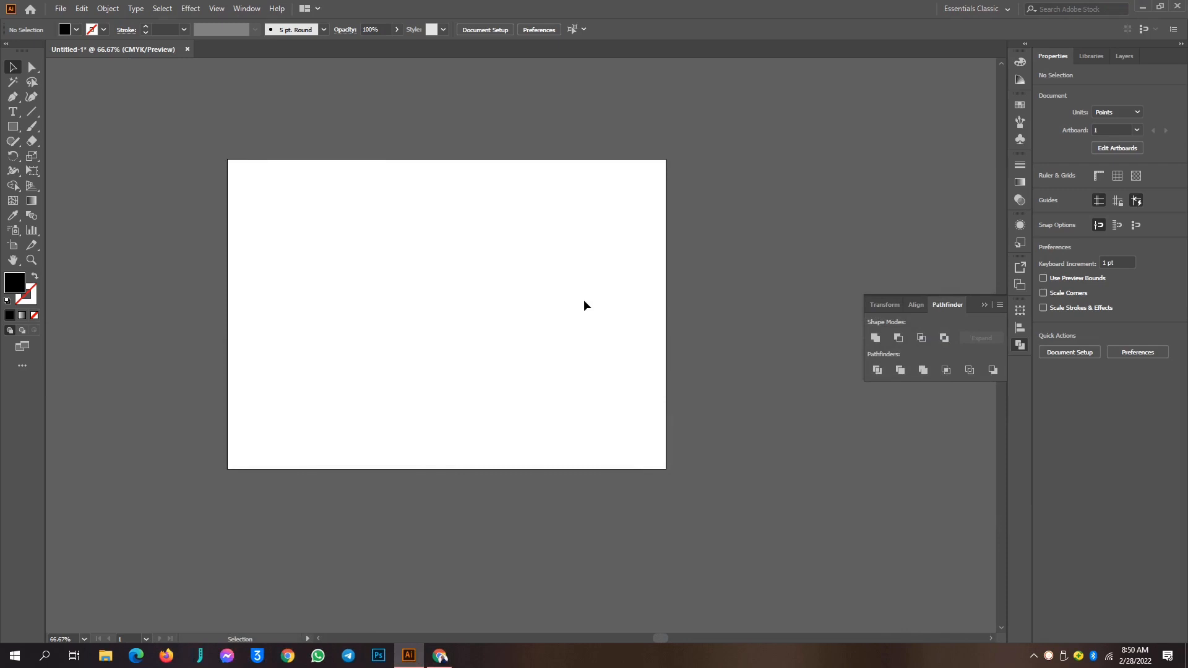
key(ctrl+1)
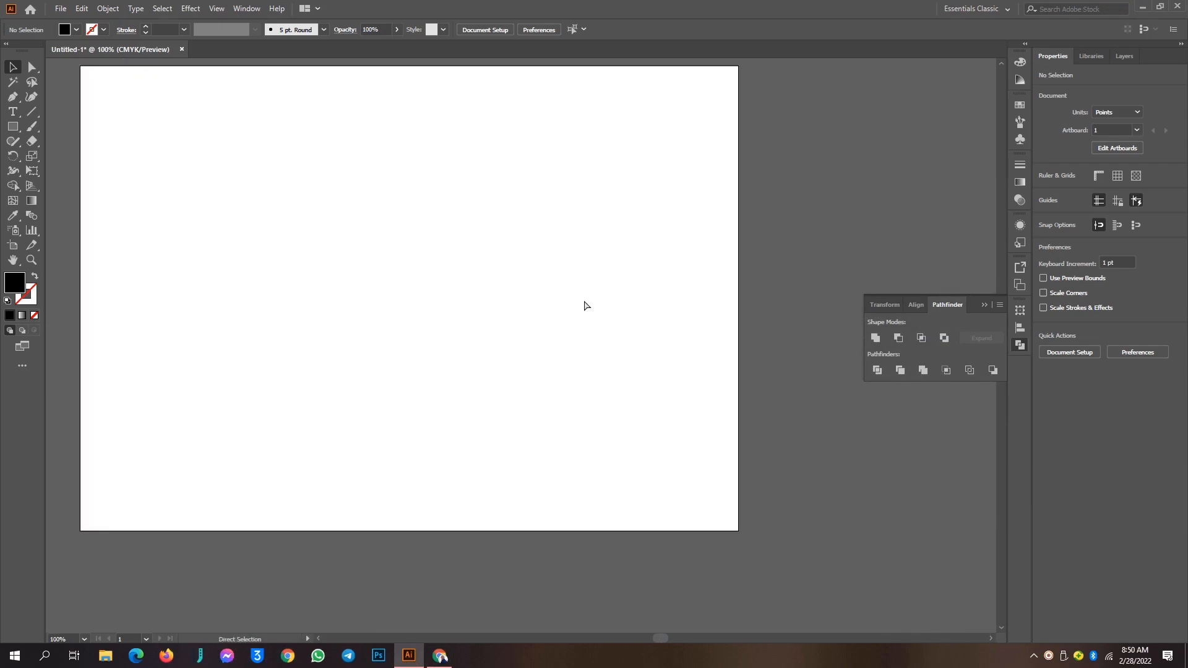
scroll(584, 301, left, 11)
scroll(584, 301, up, 6)
scroll(585, 301, down, 5)
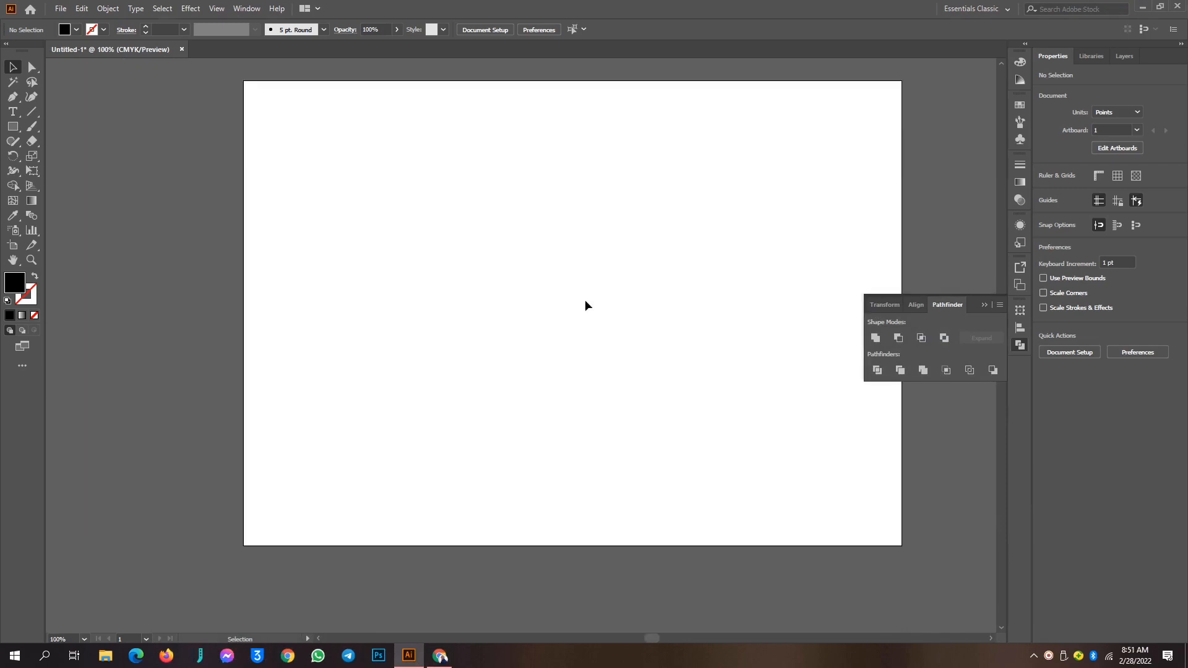
Open the CPALATE NEW NEW (1).ai colour palette file from the desktop
click(1142, 7)
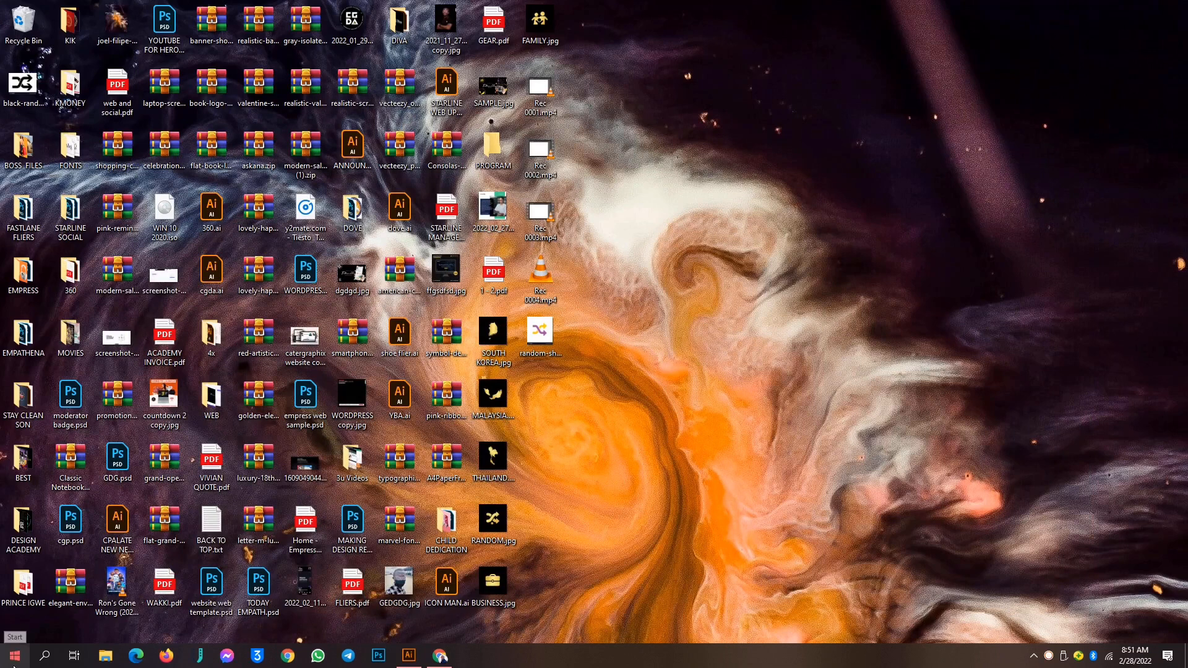
click(14, 666)
click(733, 291)
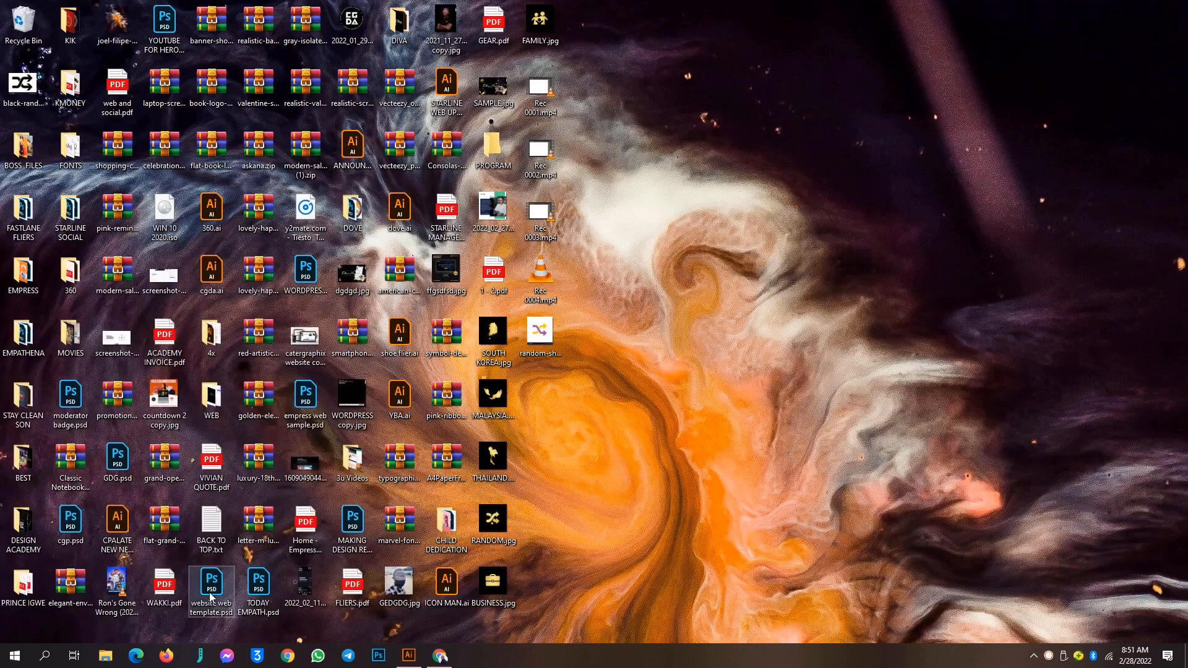
double_click(118, 523)
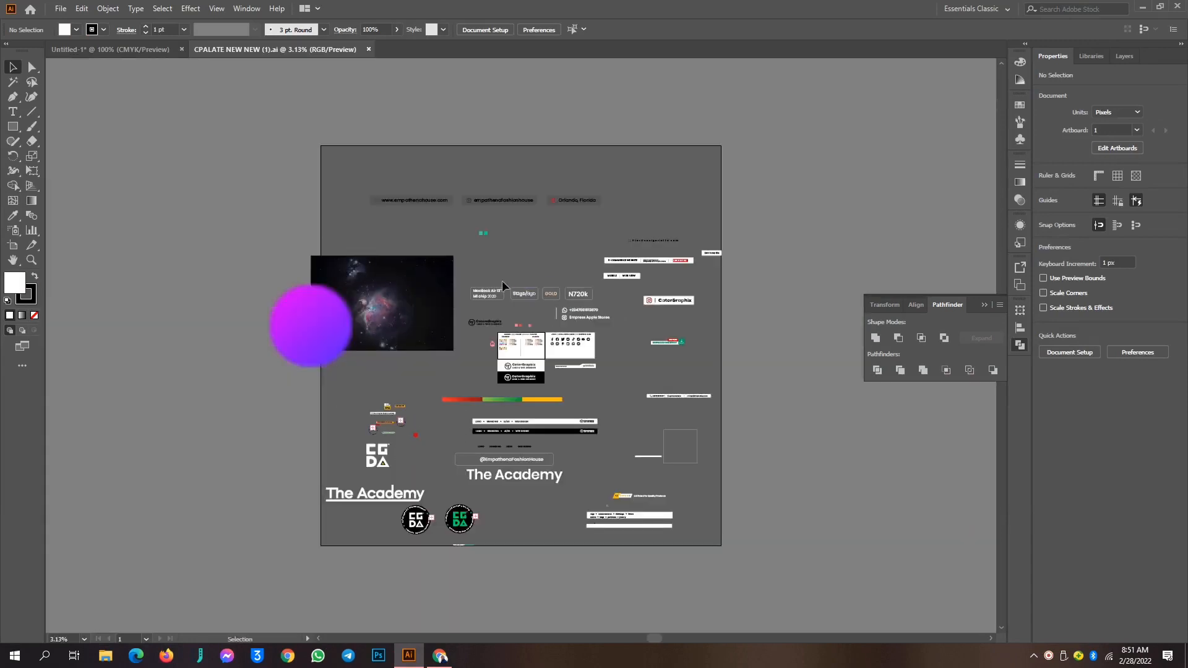
Bring the ten gradient swatches from the palette file into Untitled-1, just outside the artboard's upper-left corner
drag(503, 341, 157, 156)
drag(101, 125, 183, 87)
click(381, 138)
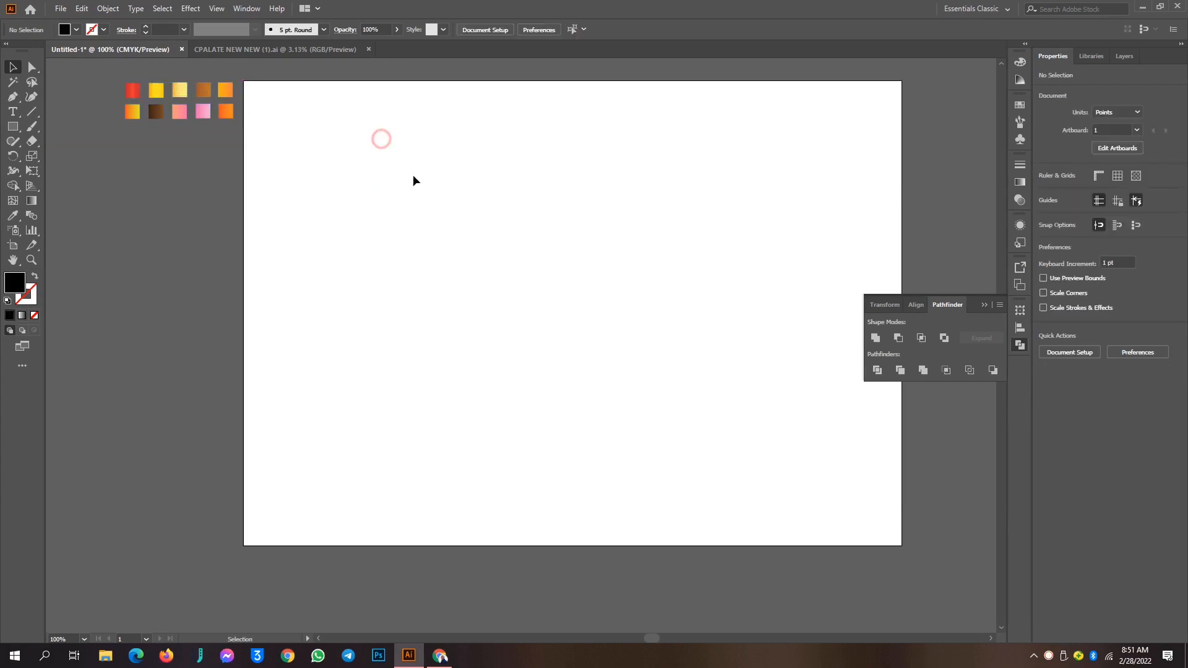
Place the saved purple and yellow shuffle icon and the black random icon image from the desktop into Untitled-1
click(983, 304)
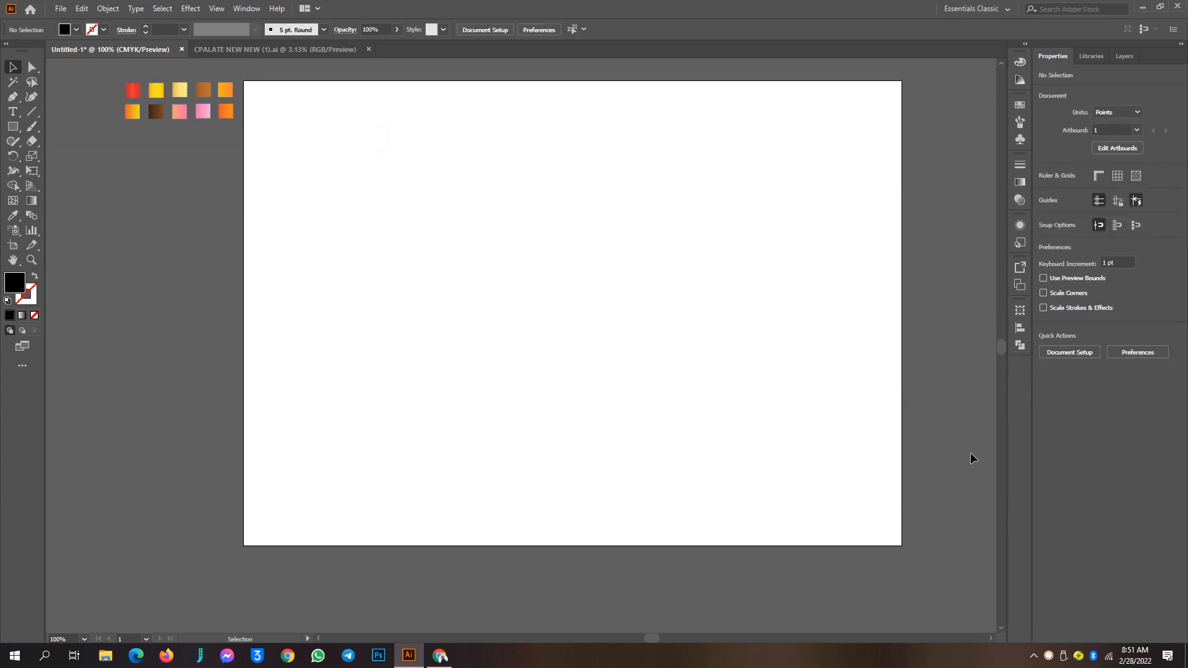
scroll(447, 162, up, 2)
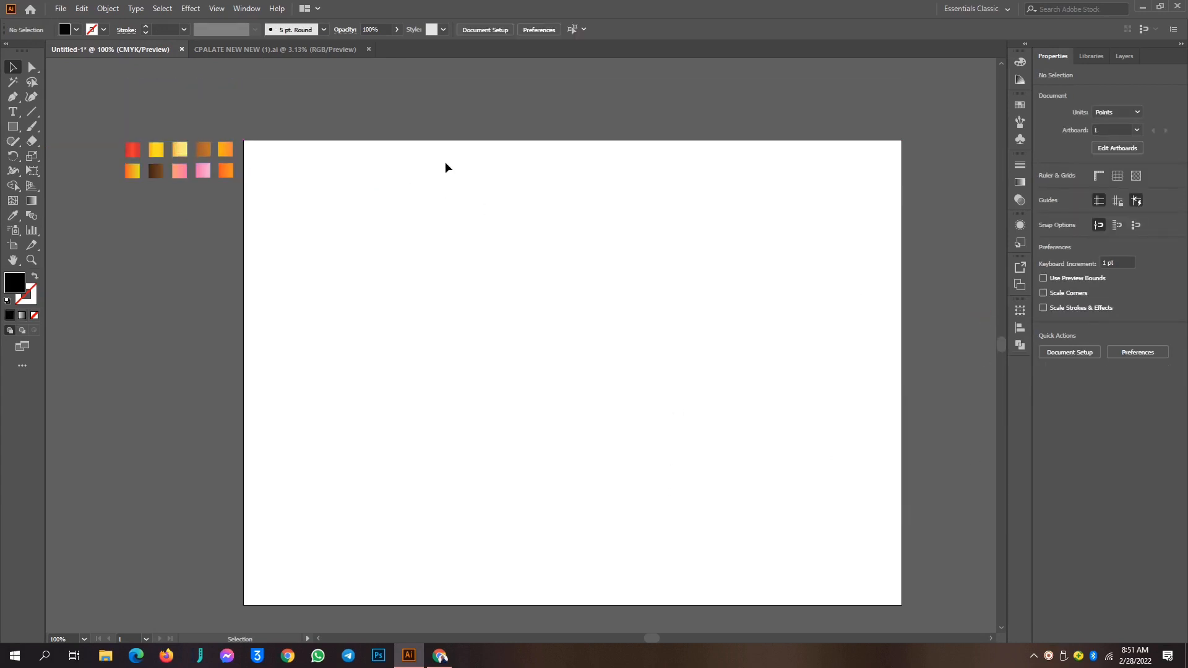
click(1160, 6)
drag(395, 17, 1012, 31)
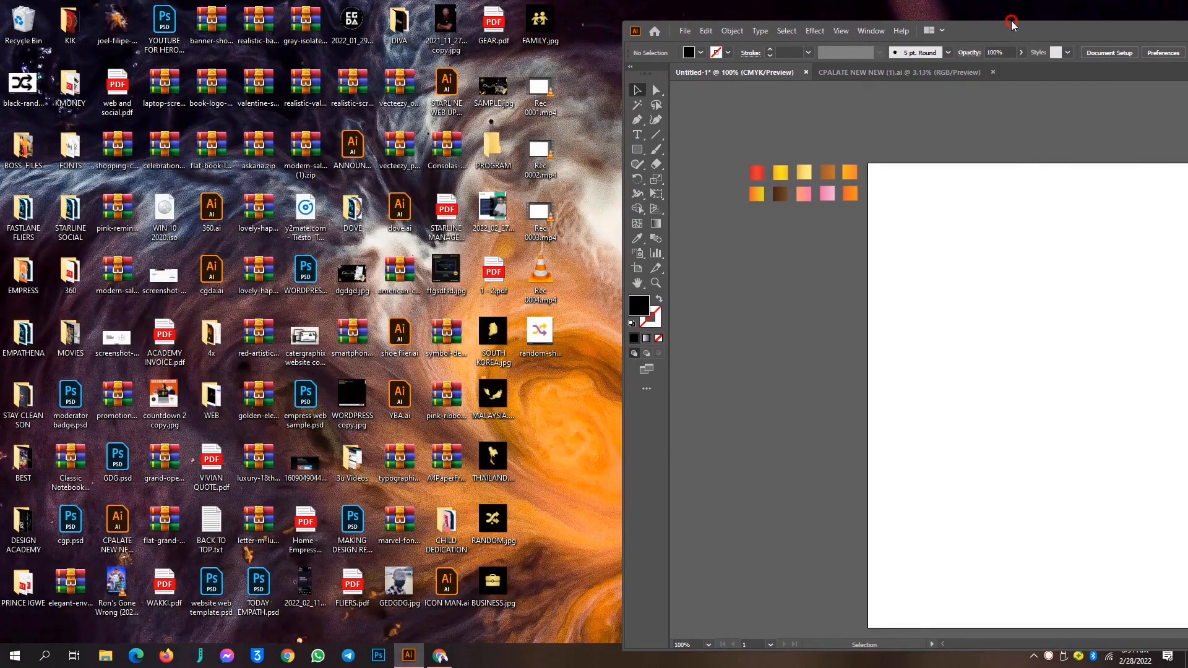
click(543, 321)
drag(545, 339, 1031, 366)
drag(22, 86, 861, 250)
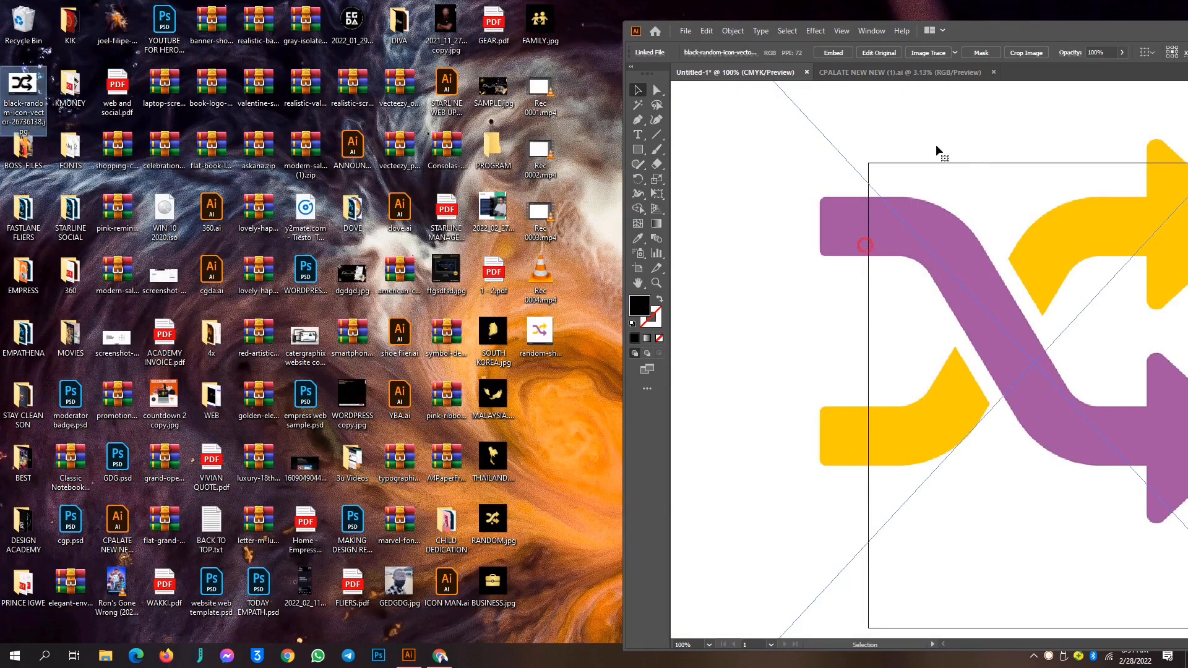
Reduce both placed images to about 240 pt wide and arrange them side by side, with the black icon left of the coloured one
double_click(973, 32)
drag(884, 329, 388, 369)
drag(800, 338, 697, 319)
click(824, 326)
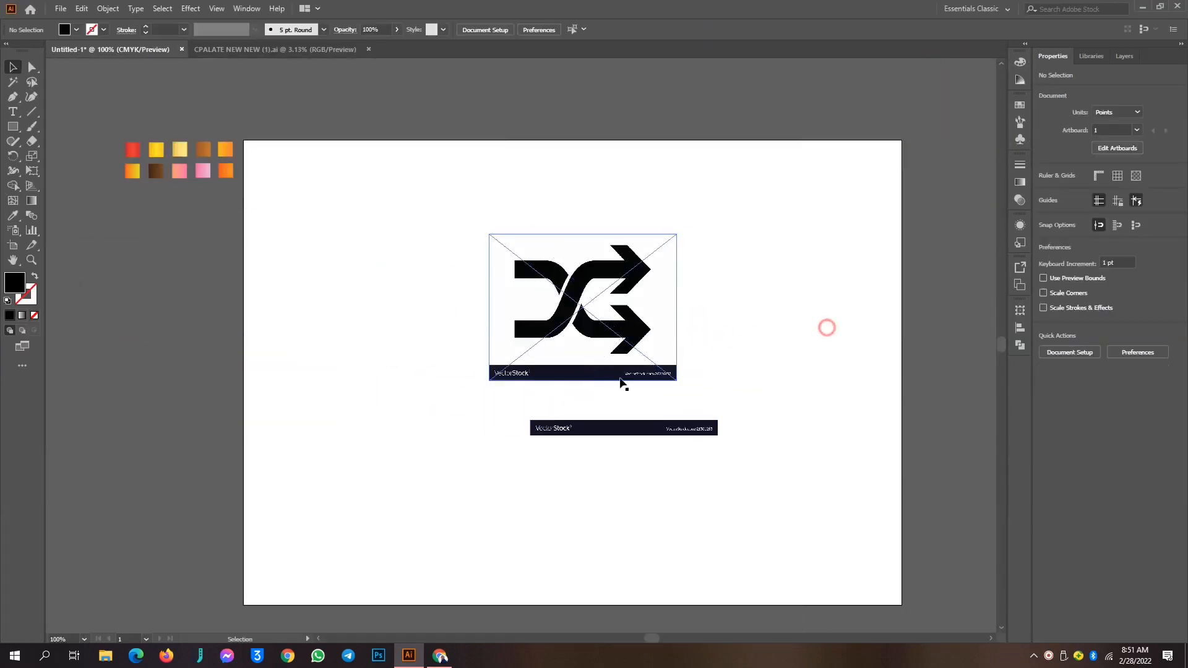
drag(579, 326, 357, 382)
drag(620, 354, 777, 412)
drag(340, 376, 399, 376)
drag(685, 399, 607, 373)
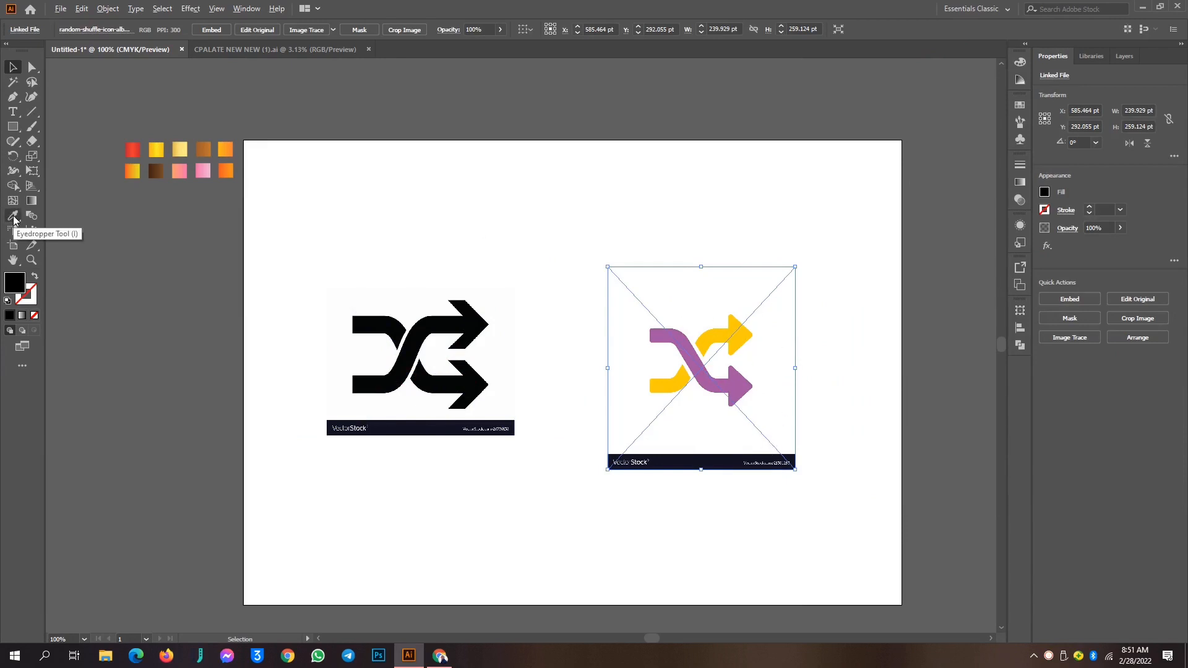
Draw a rectangle about 169 by 91 pt above the black icon and try gradient swatches on it with the Eyedropper, ending with light pink
click(13, 127)
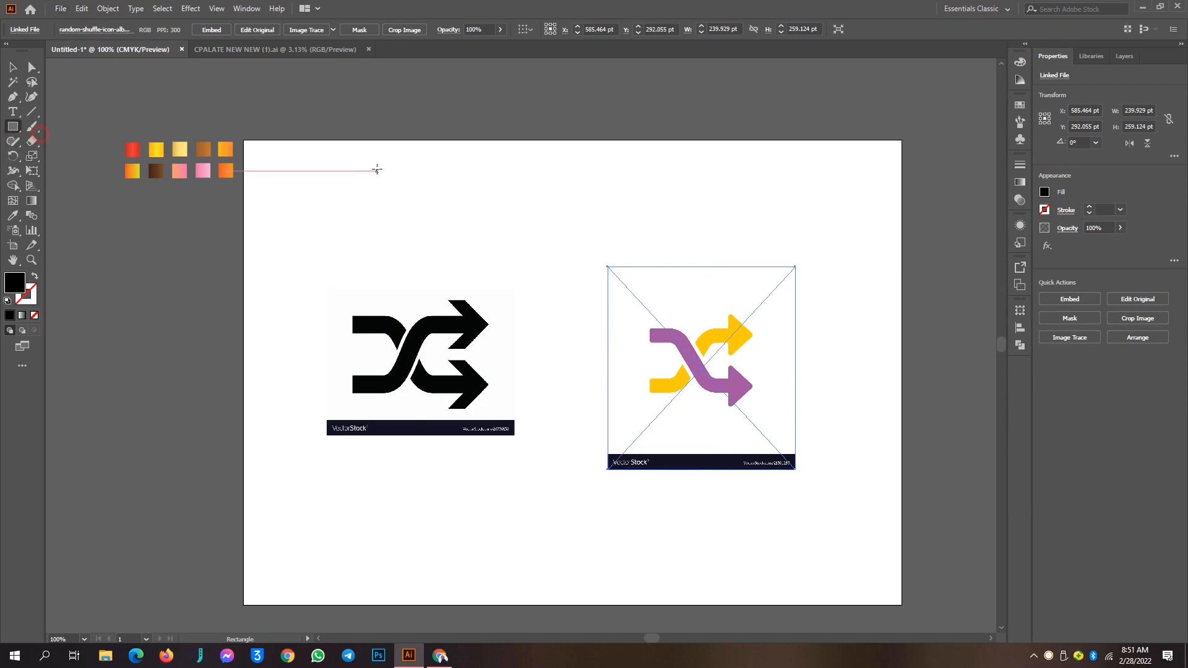
drag(388, 169, 520, 240)
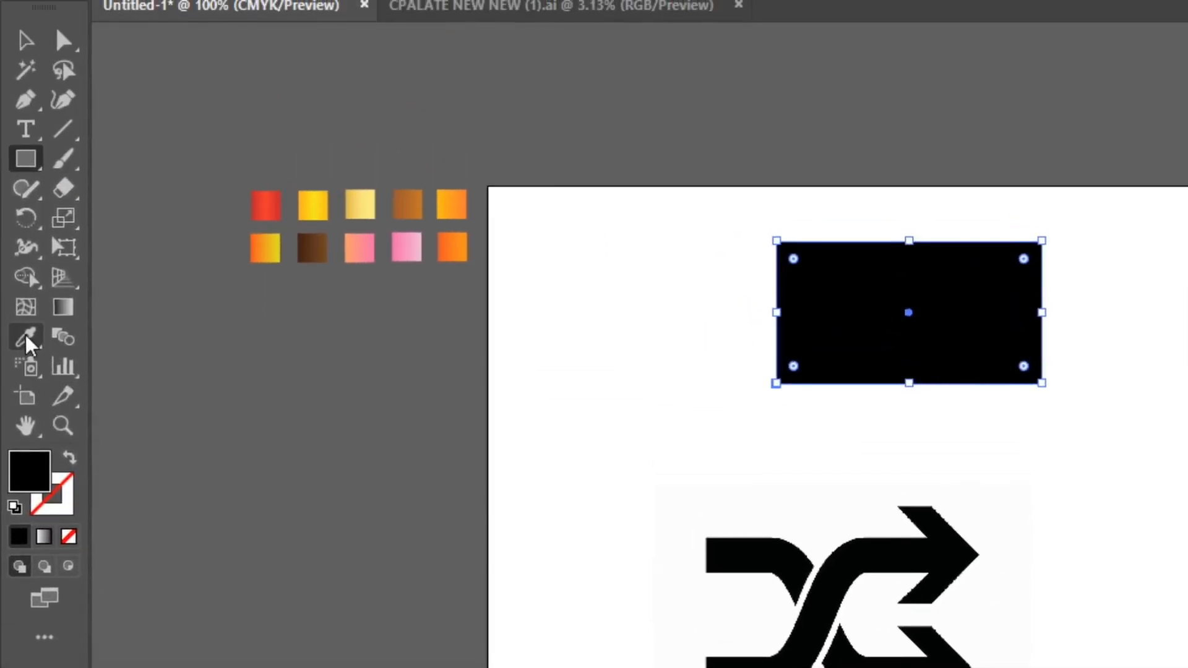
click(27, 333)
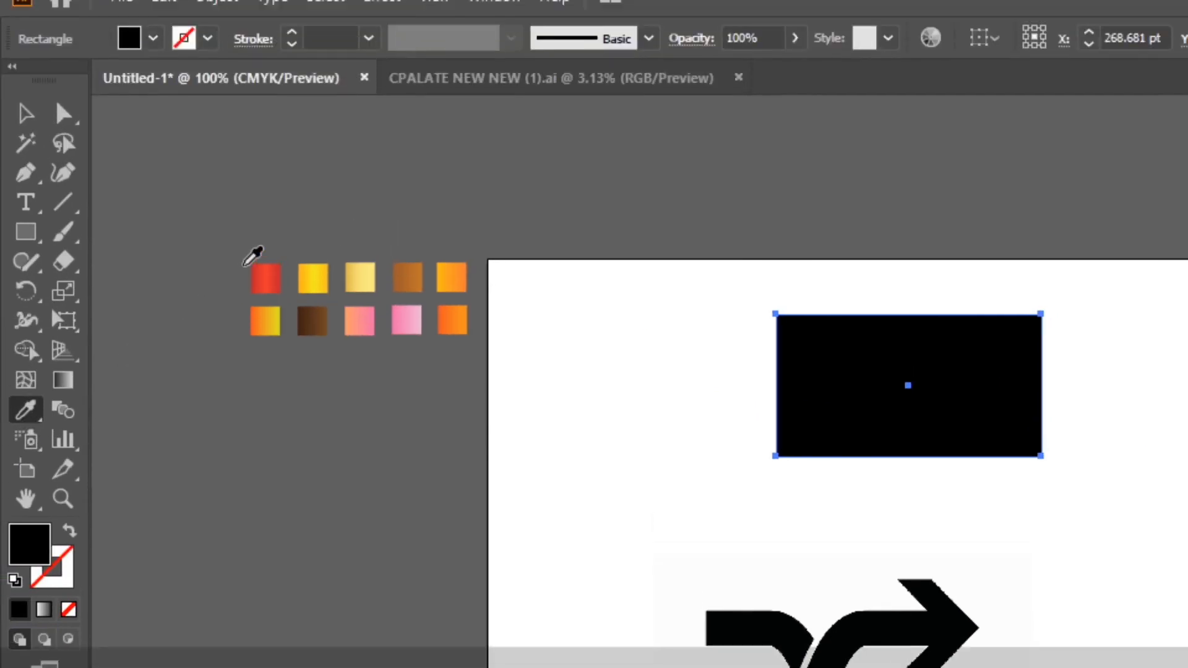
click(266, 193)
click(369, 304)
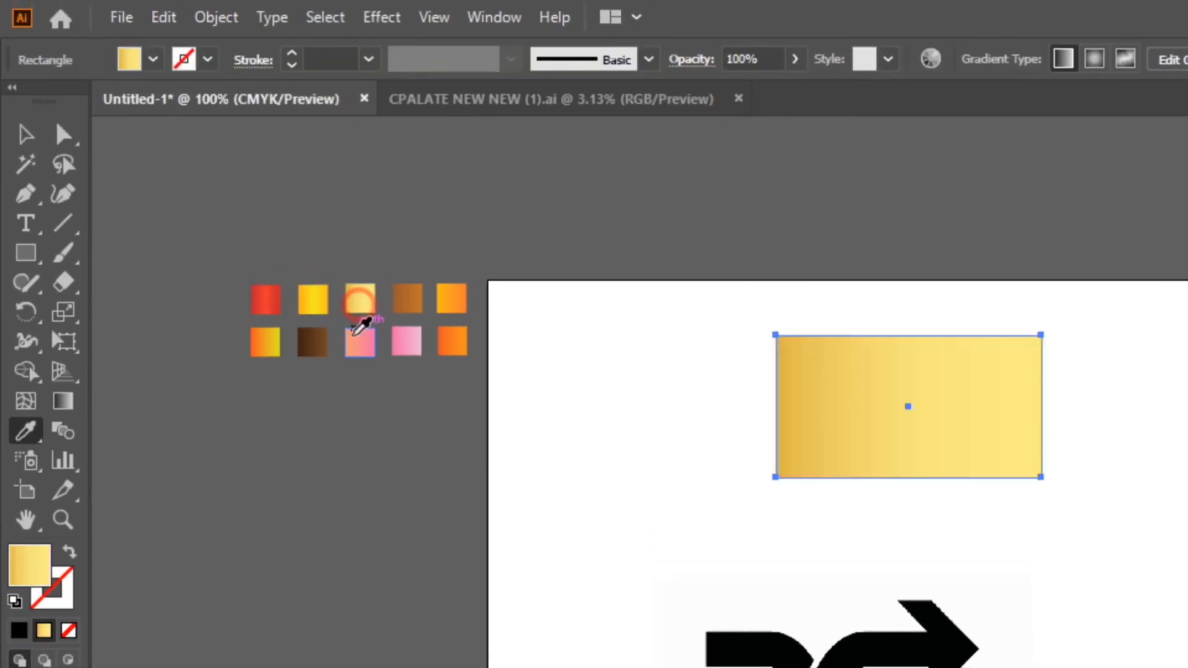
click(358, 342)
click(403, 340)
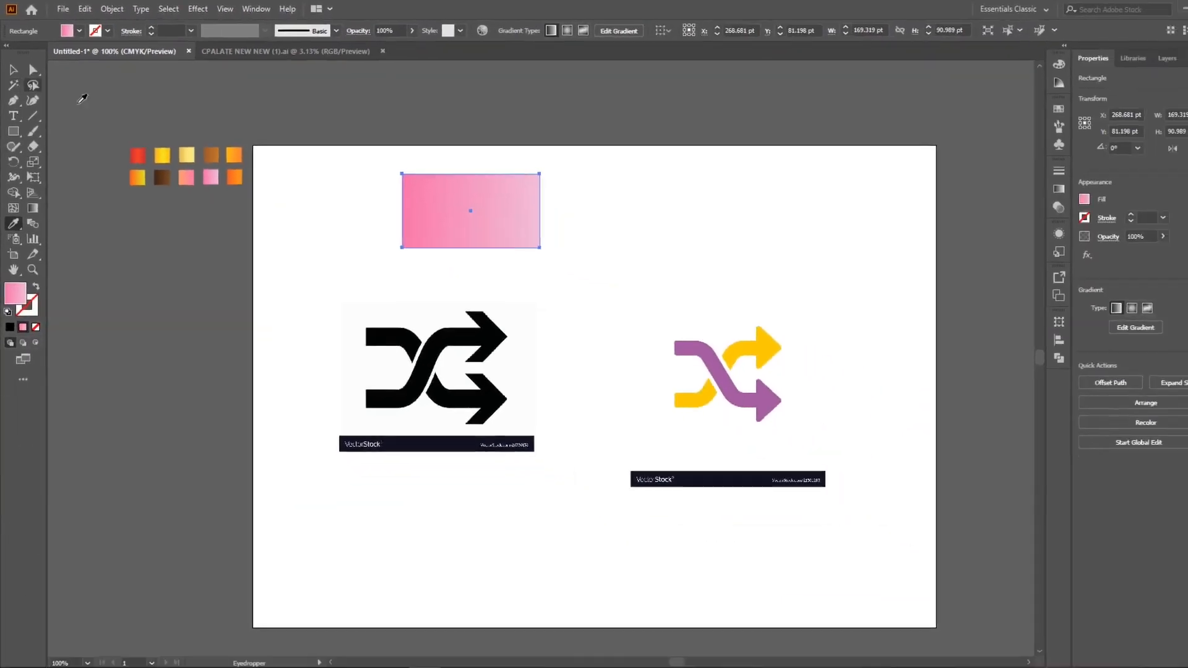
Try to recolour the linked black icon image with the red gradient swatch using the Eyedropper
click(12, 66)
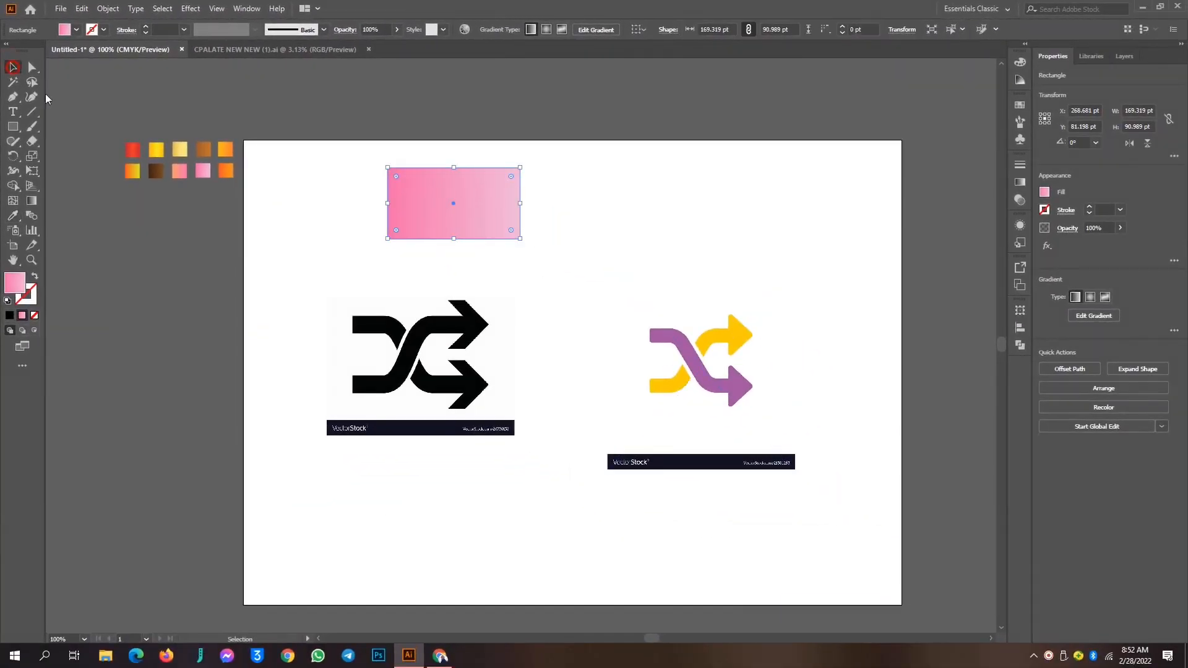
click(744, 389)
click(392, 359)
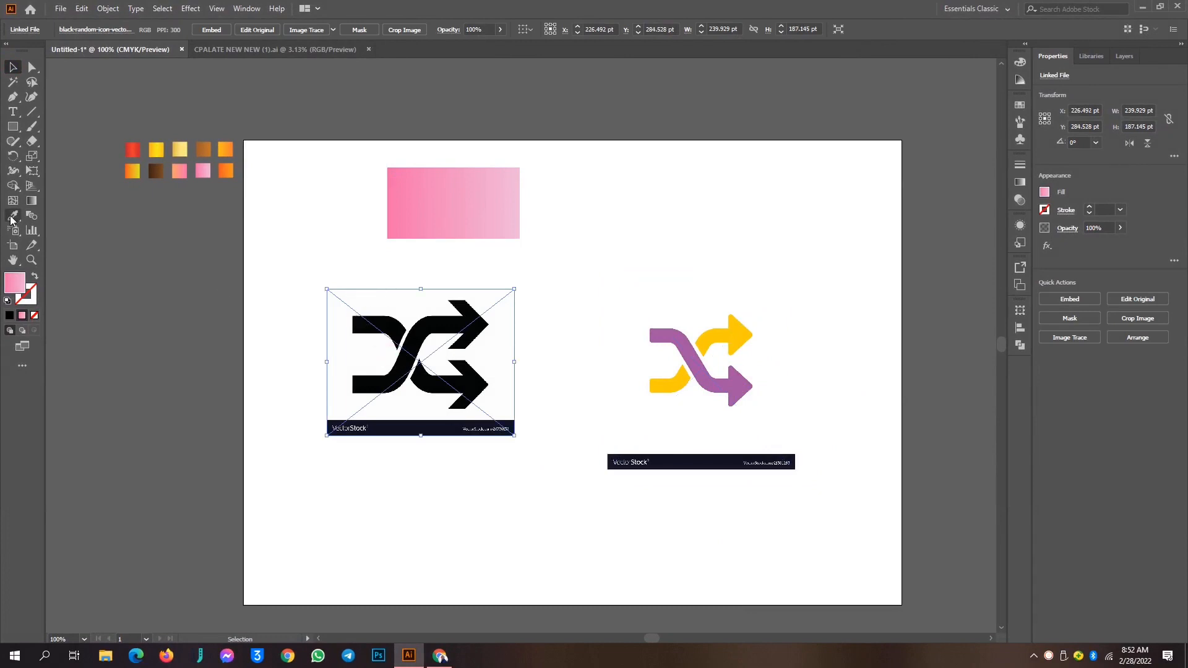
click(11, 216)
click(135, 150)
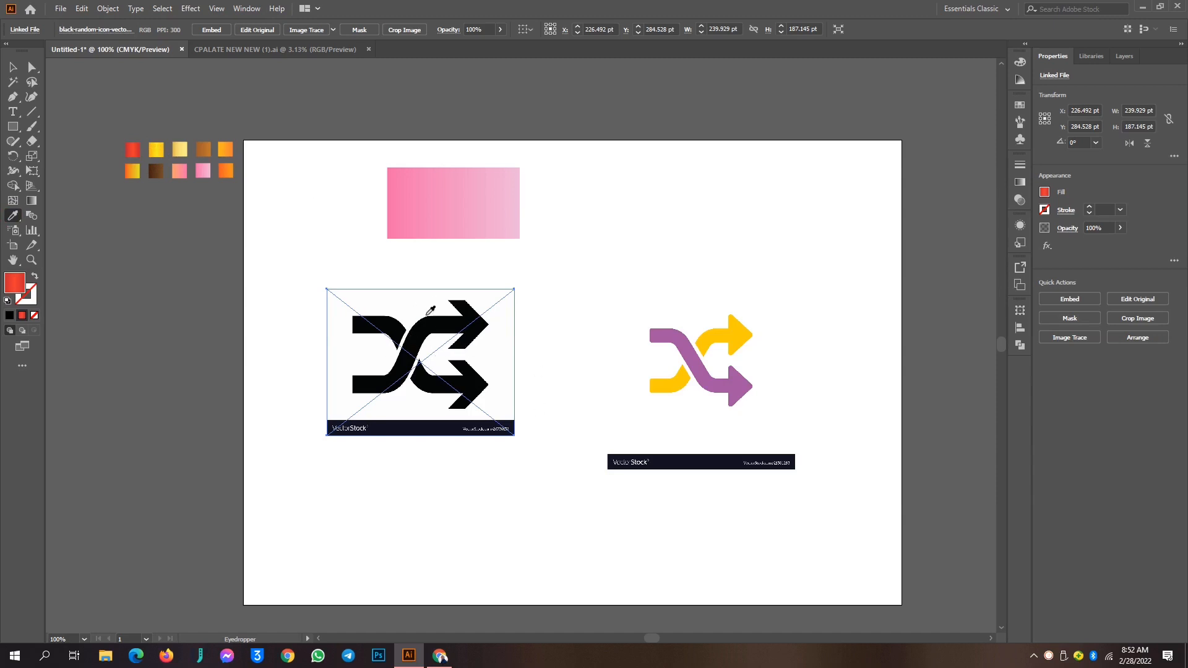
click(13, 67)
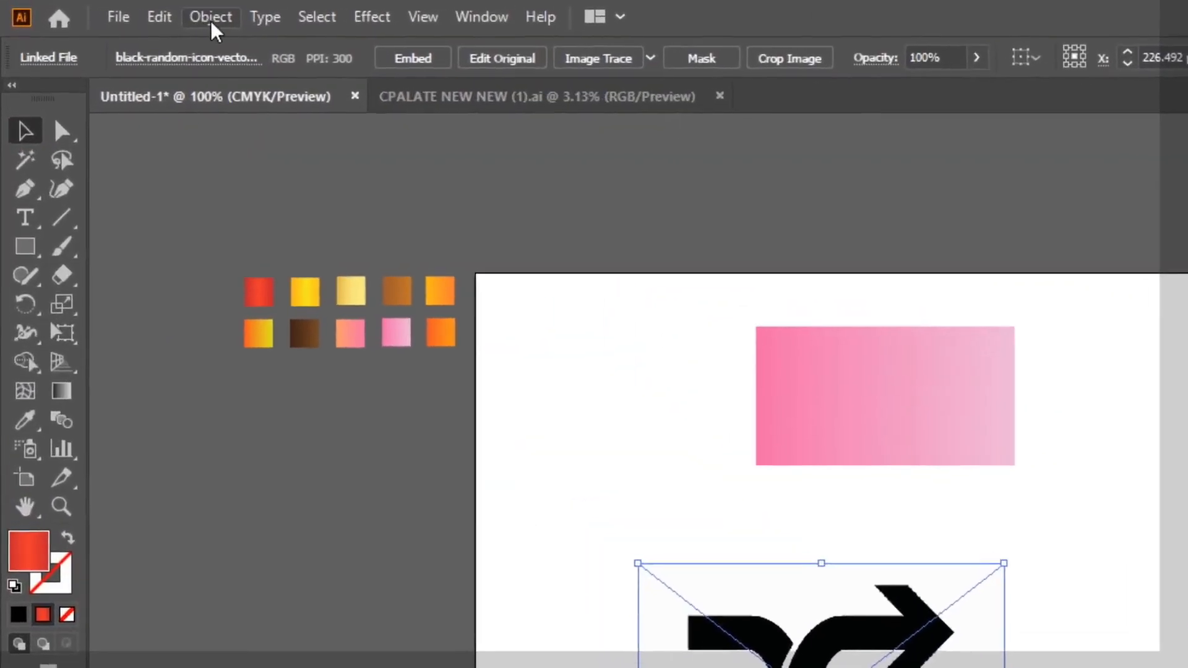
click(107, 8)
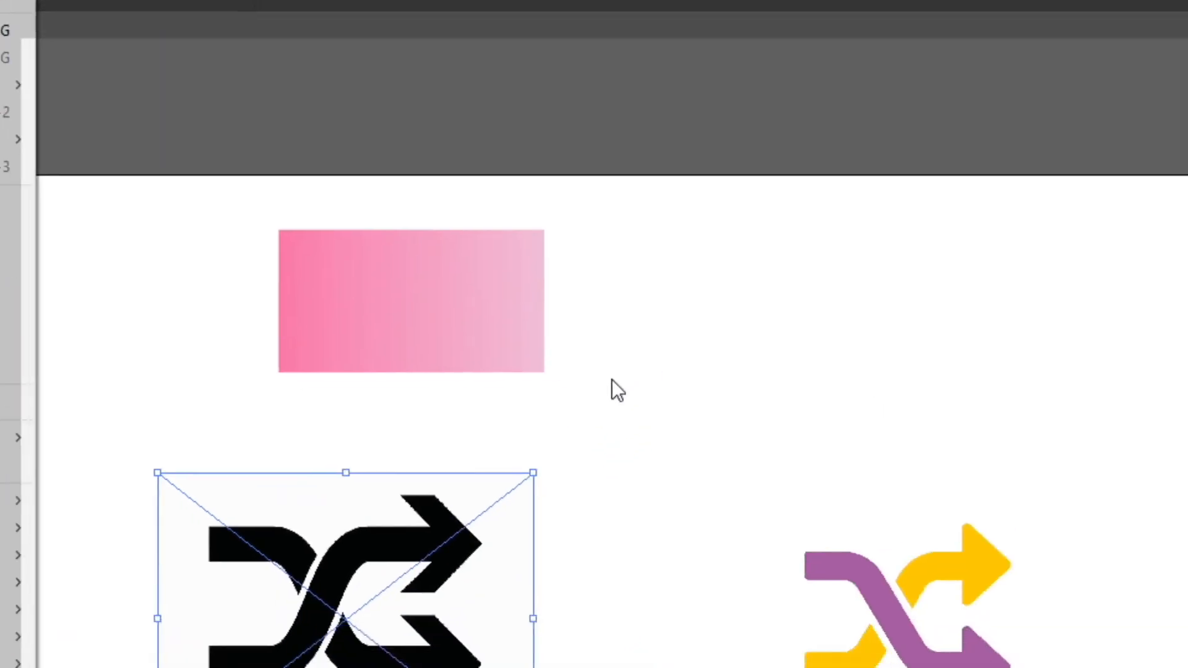
click(1106, 453)
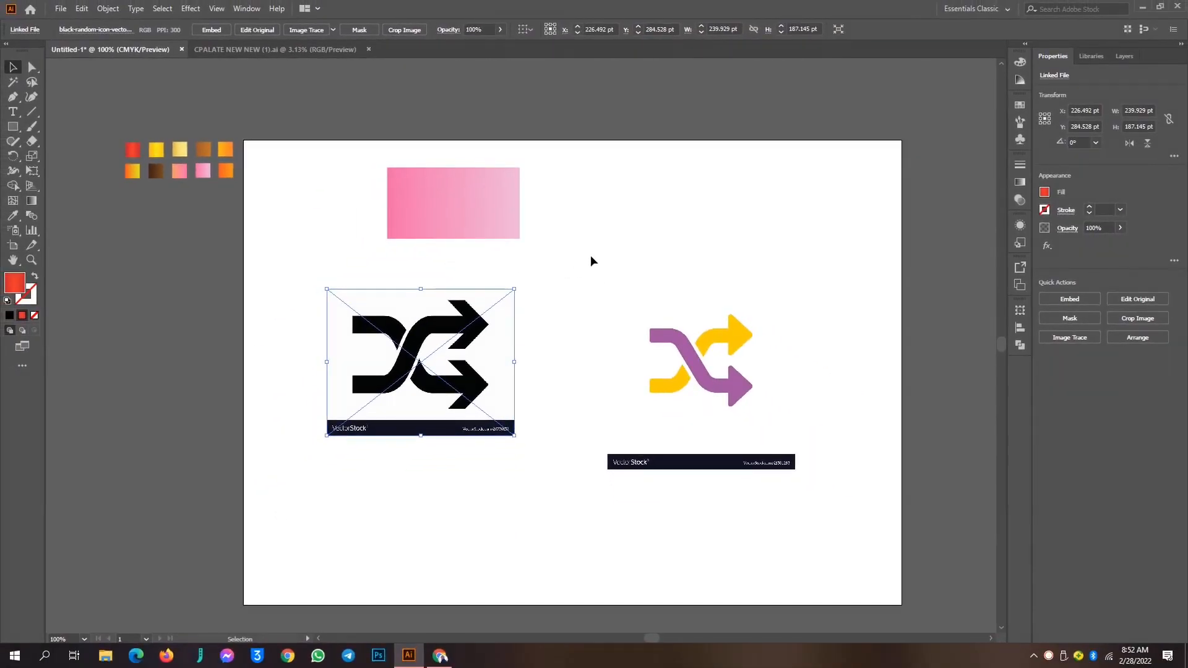
click(590, 254)
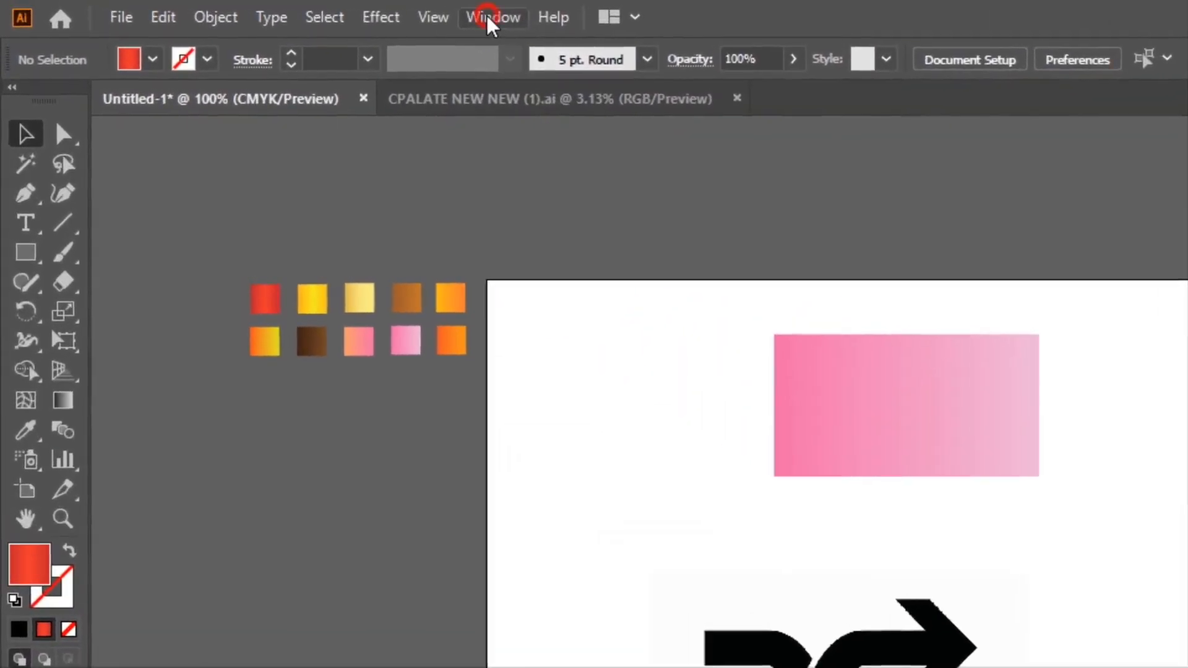
Show the Image Trace panel and dock it beneath the Pathfinder icon in the collapsed panel strip
click(258, 9)
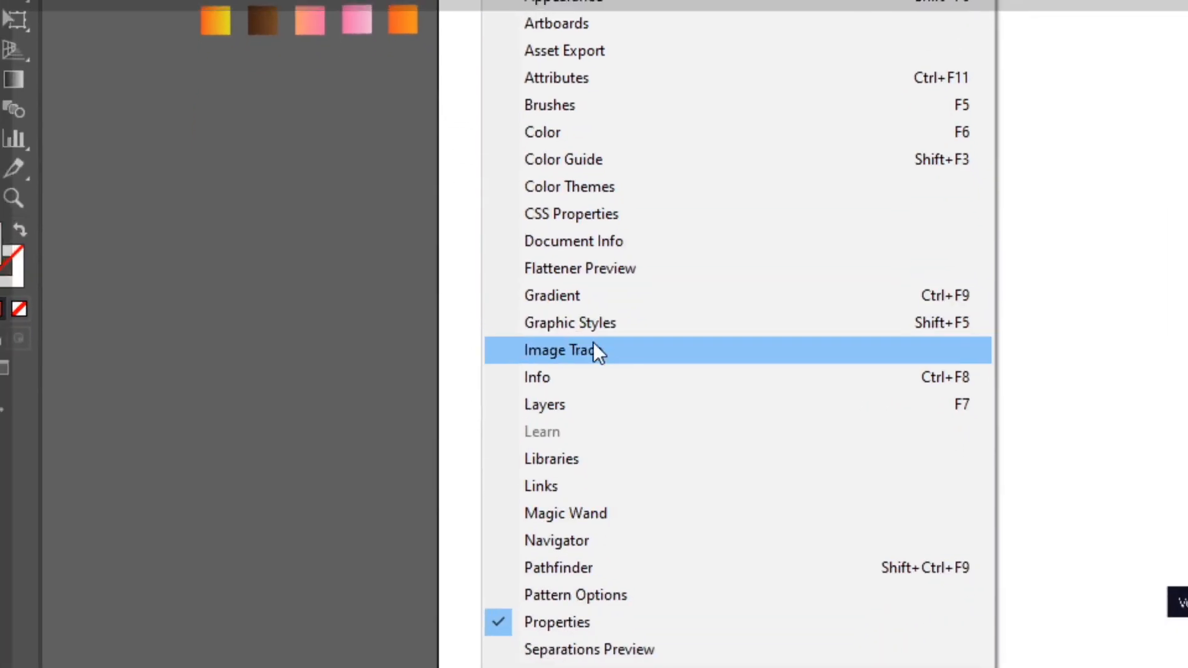
click(594, 348)
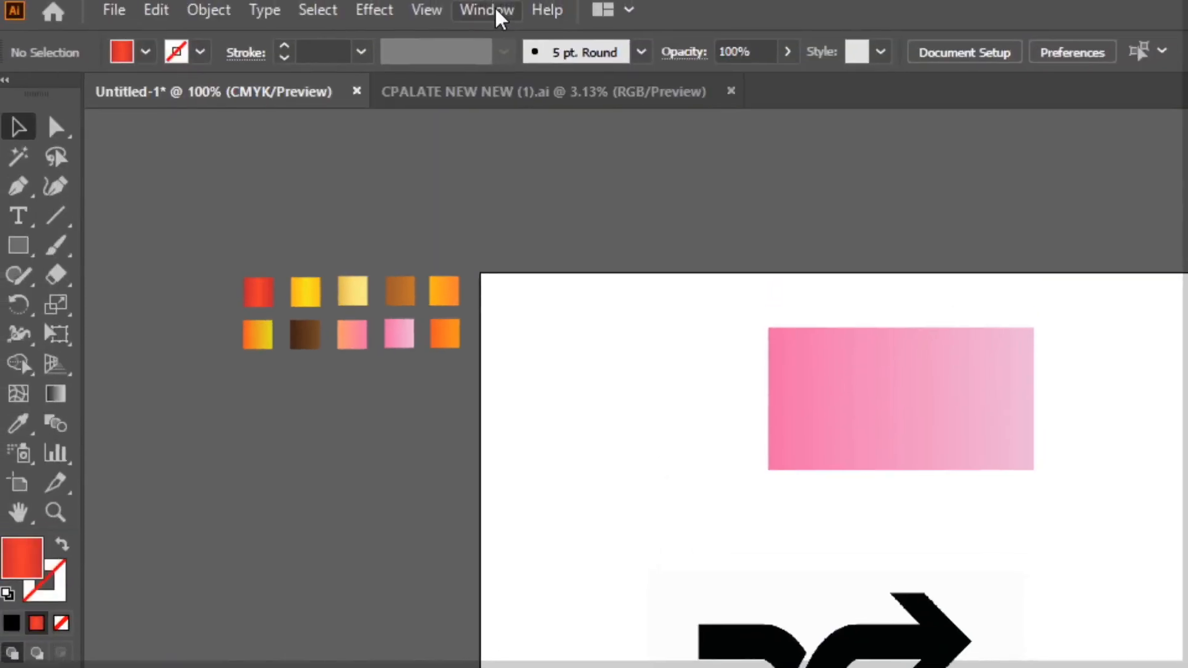
click(493, 12)
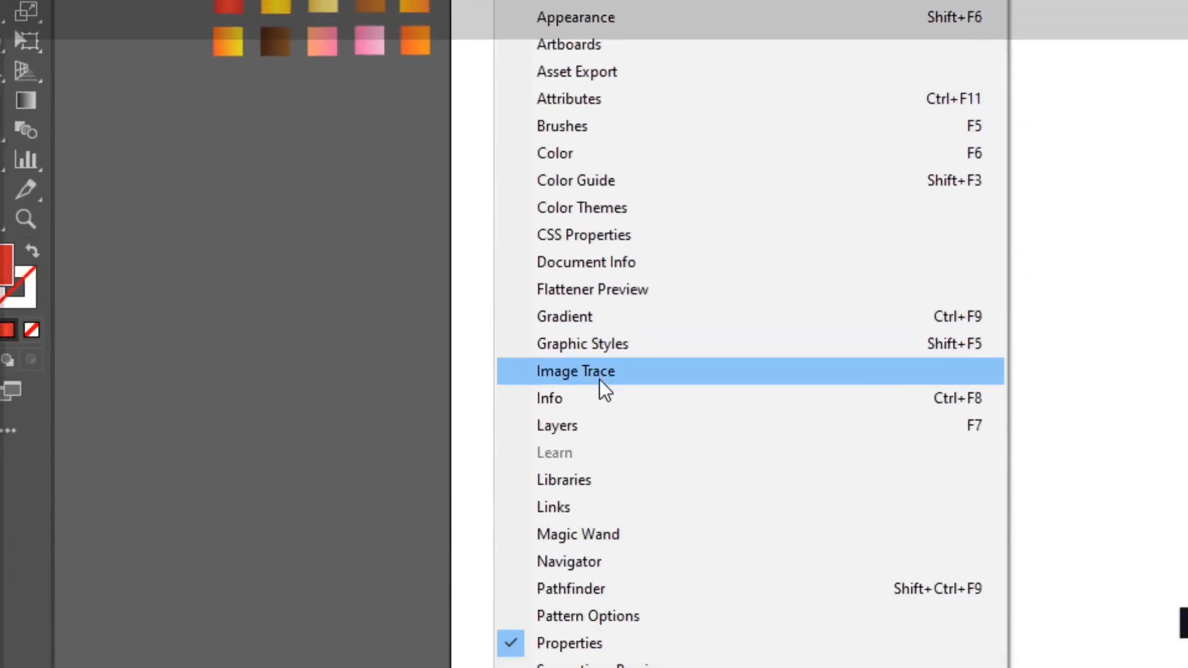
click(598, 372)
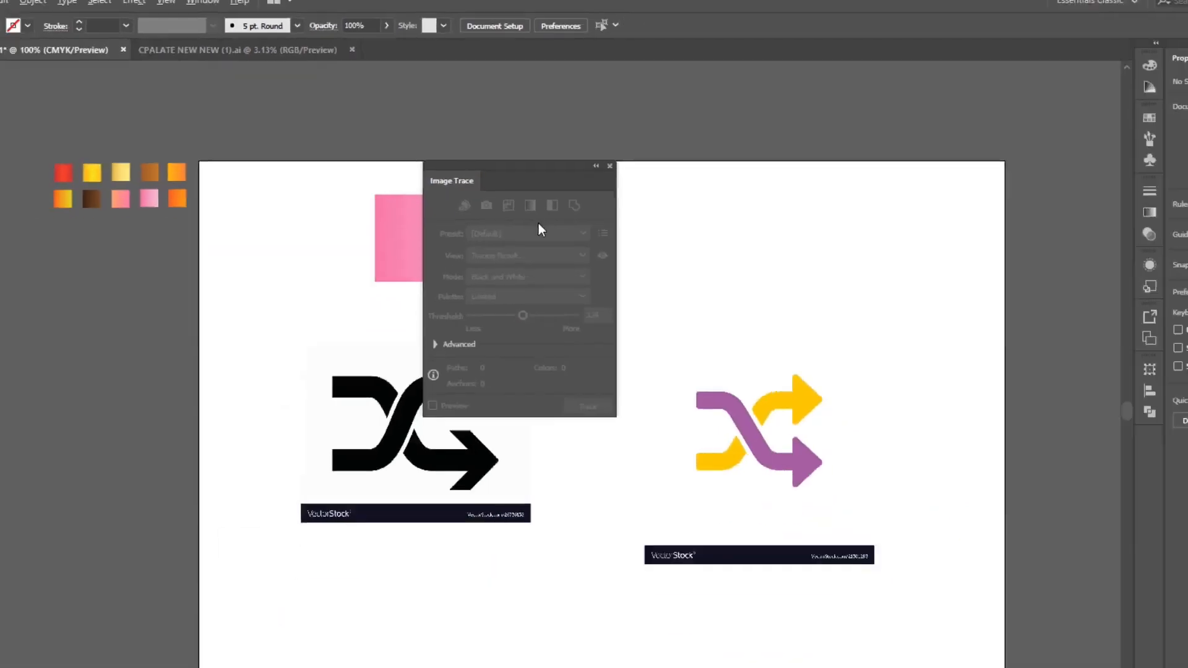
mouse_move(557, 164)
mouse_down()
mouse_move(1085, 429)
mouse_move(1140, 441)
mouse_up()
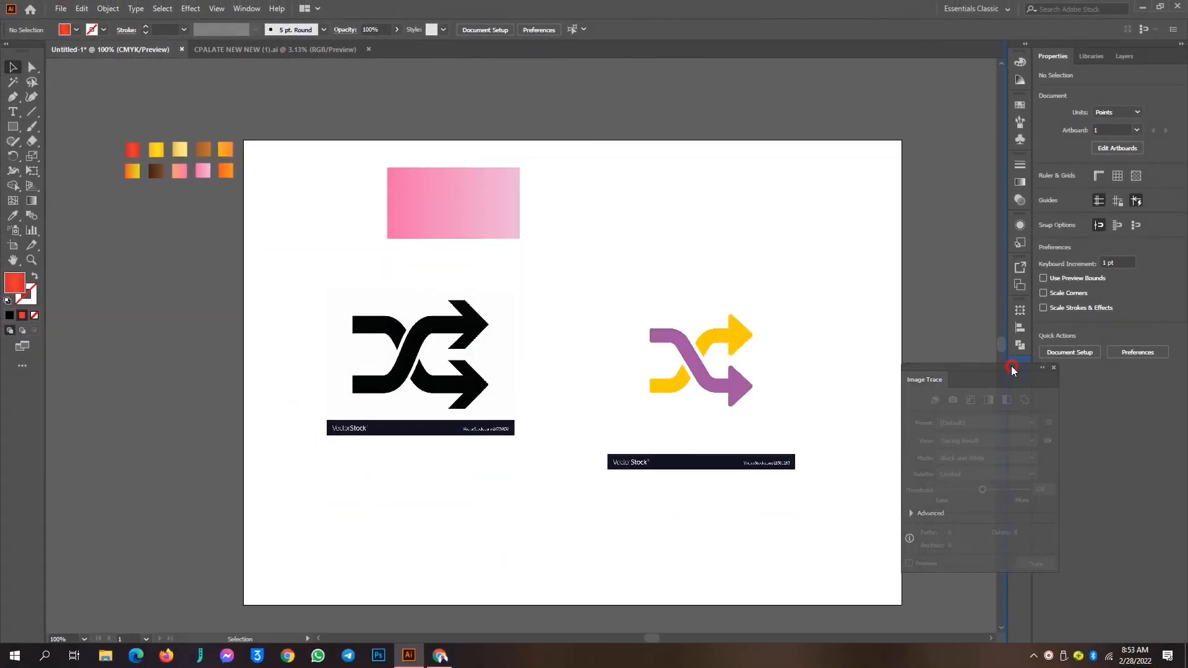
drag(1012, 369, 1018, 369)
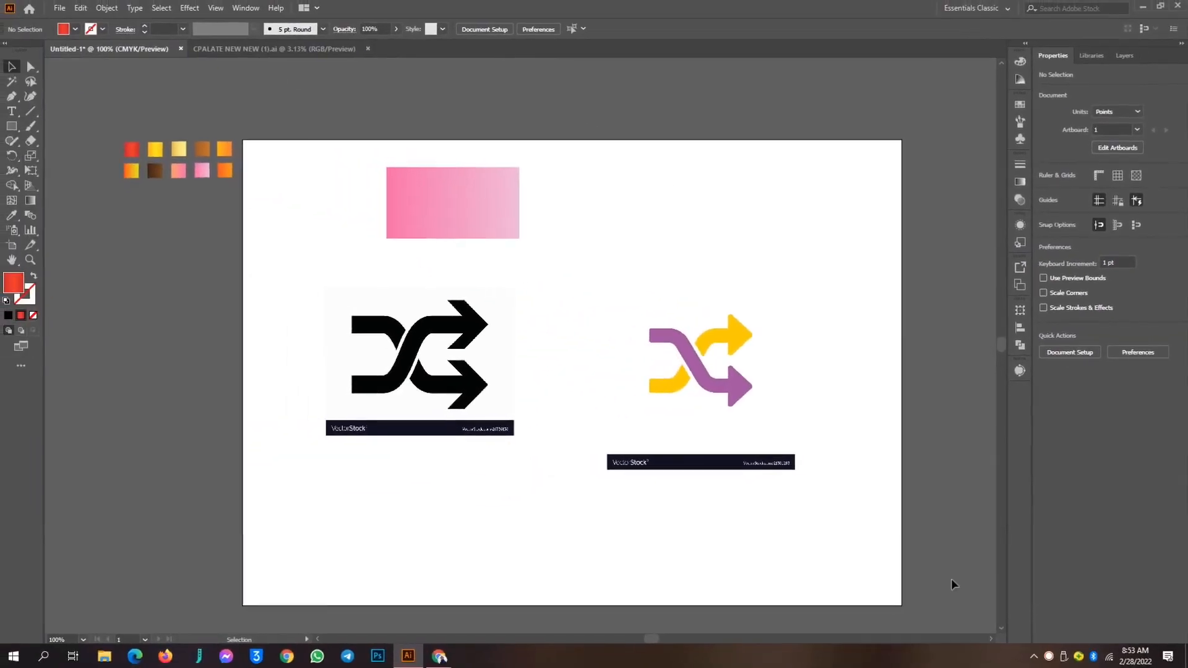
Enlarge the black icon image slightly to about 247 pt wide and trace it with the 3 Colors preset
click(688, 342)
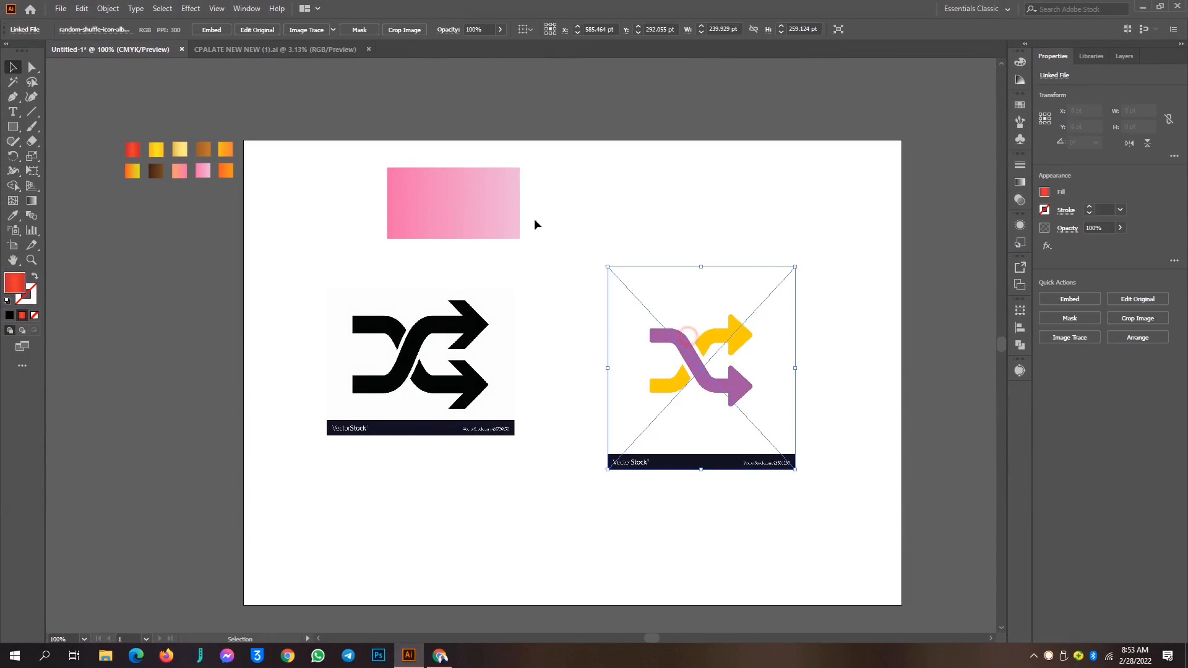
click(414, 351)
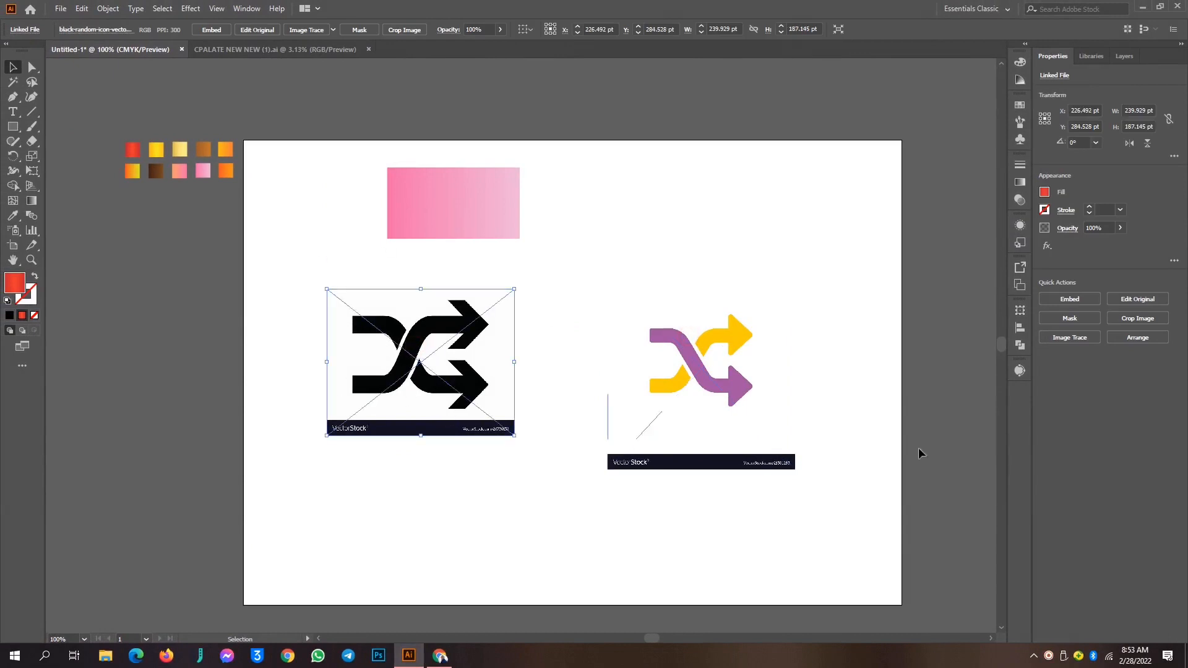
click(1019, 371)
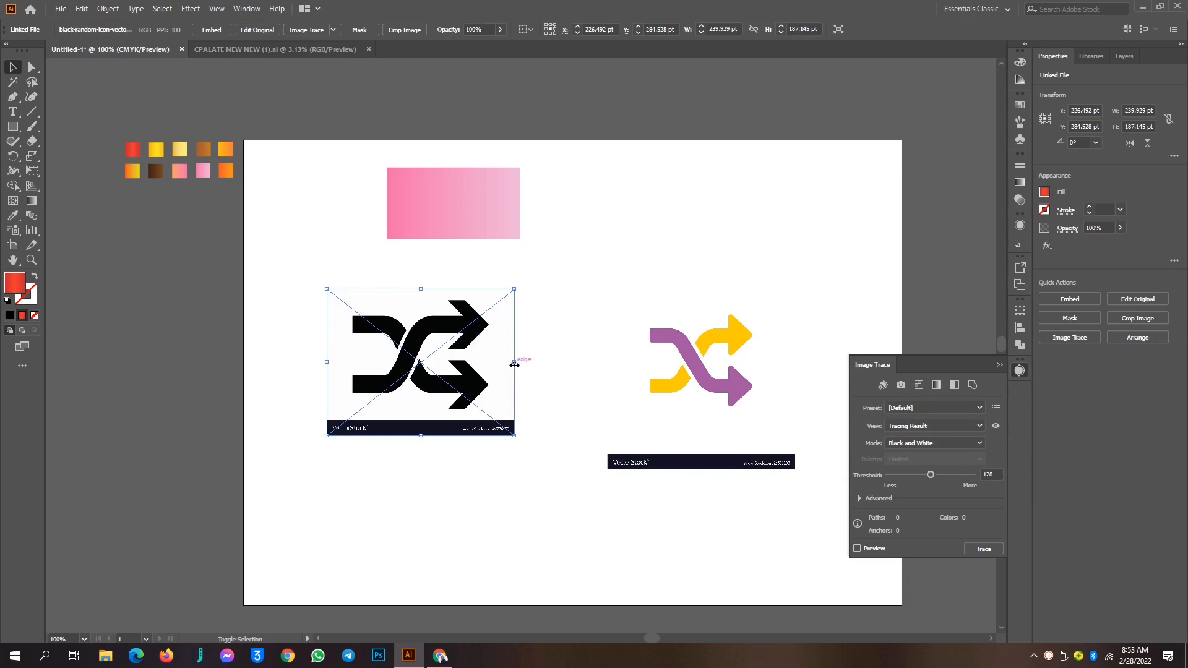
mouse_move(514, 363)
mouse_down()
mouse_move(504, 363)
mouse_move(541, 363)
mouse_move(520, 363)
mouse_up()
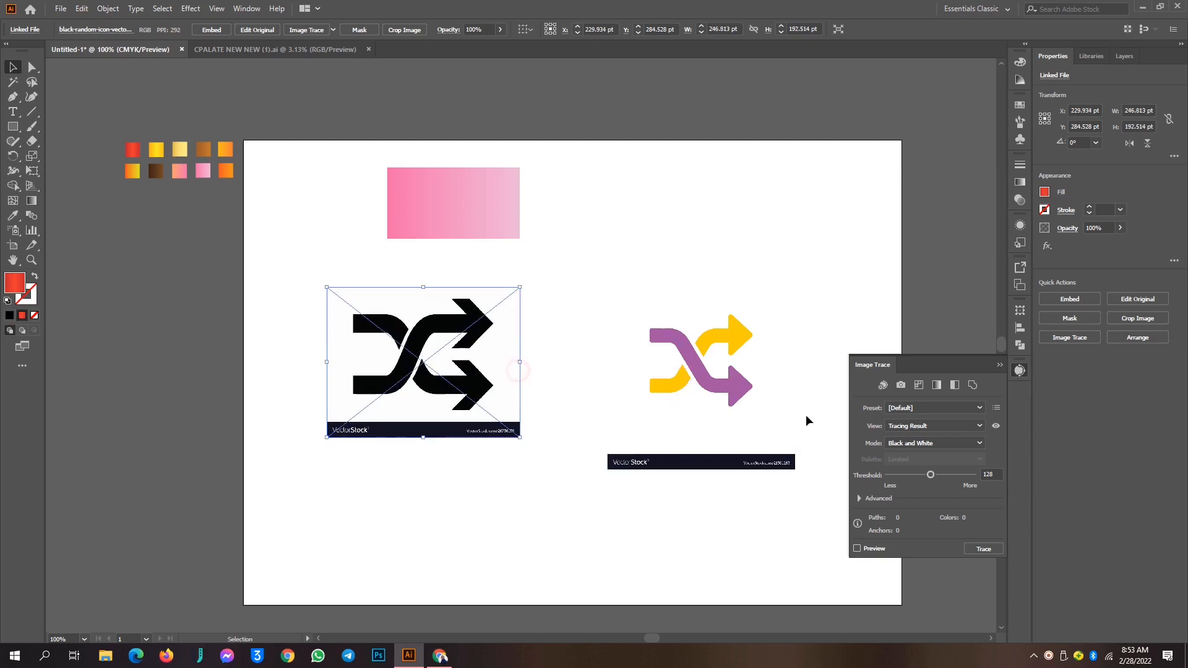
click(946, 406)
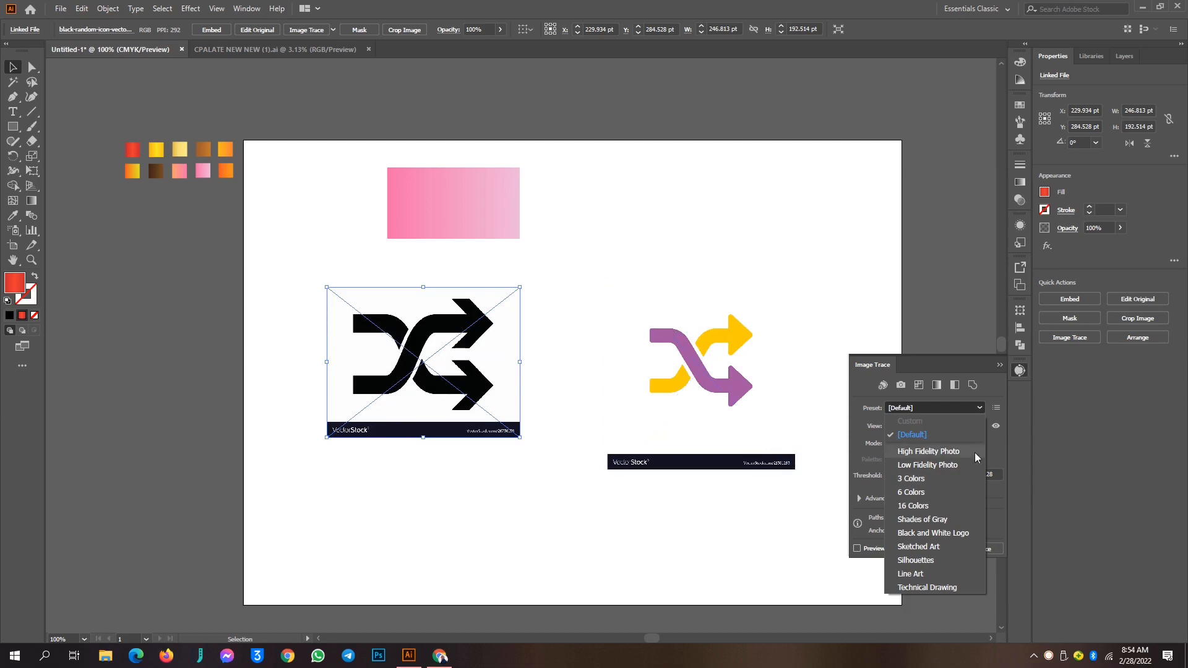
click(912, 479)
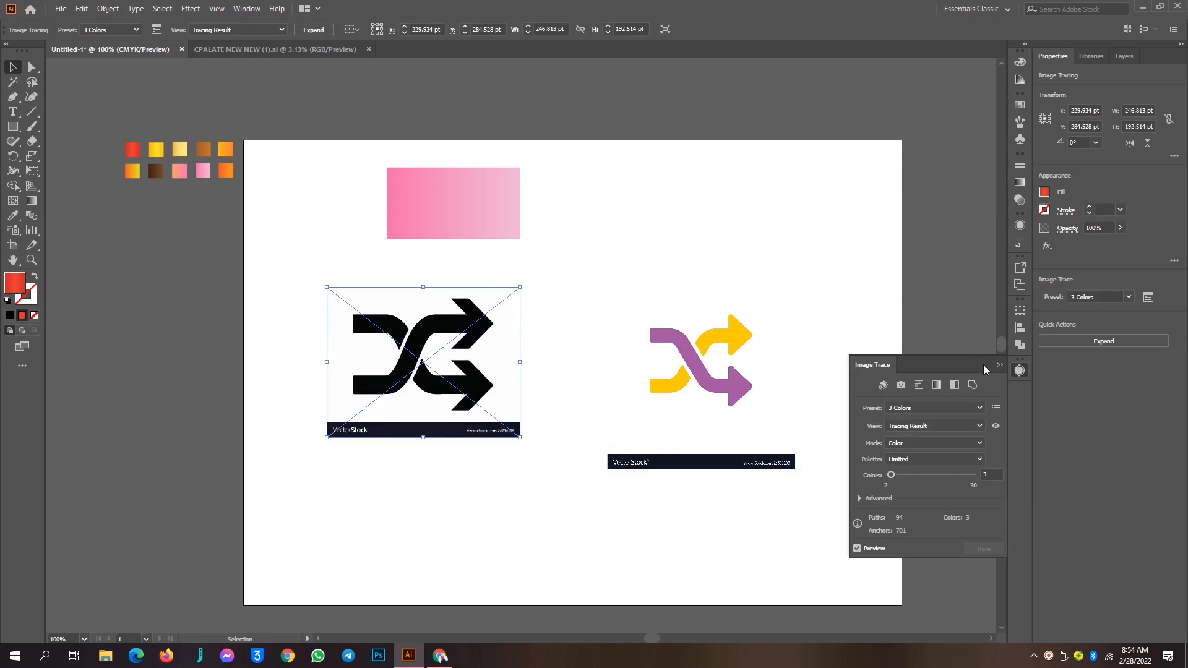
click(999, 364)
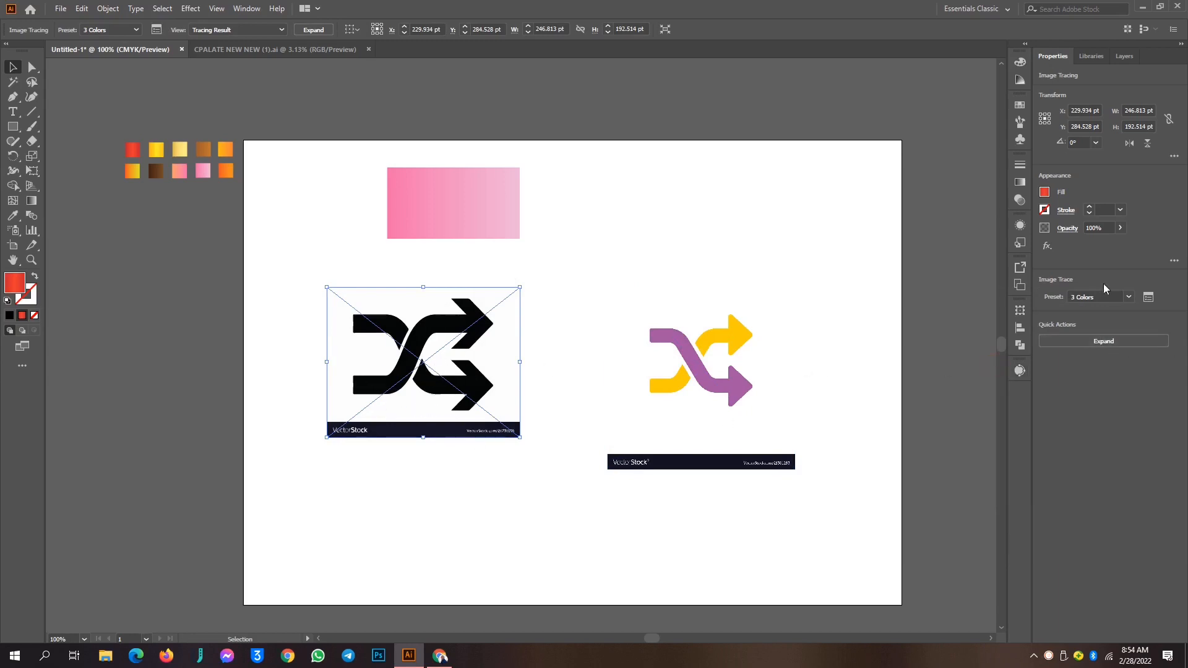
Expand the traced black icon into editable paths and move the resulting group slightly down and to the left
click(246, 8)
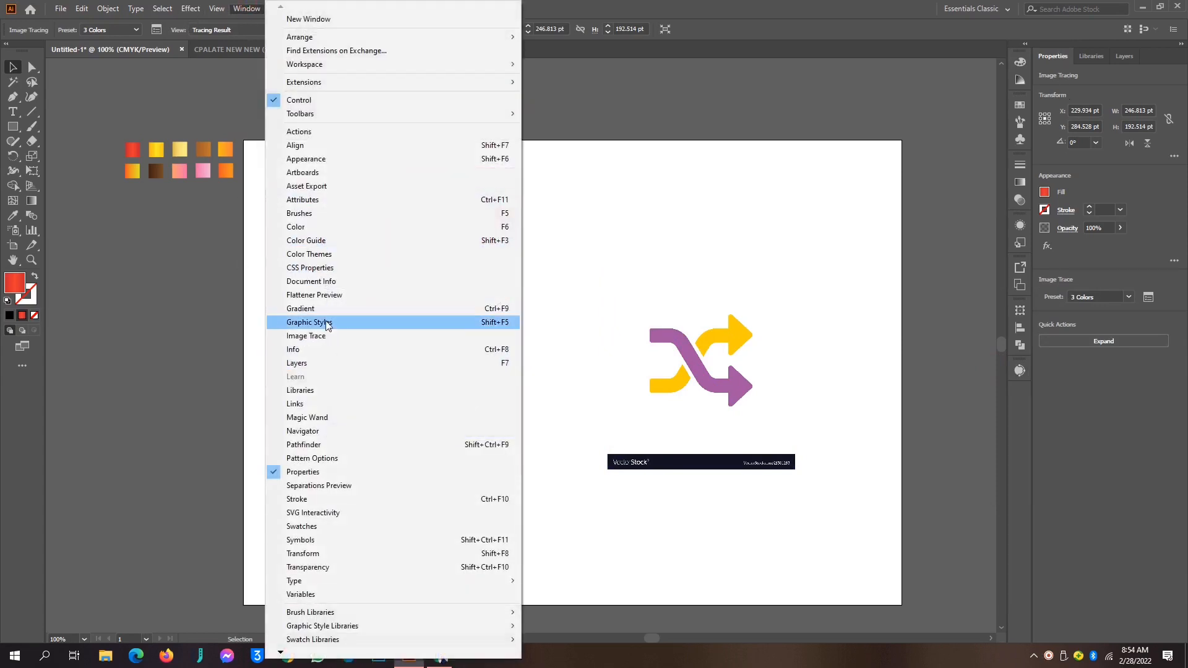
click(303, 471)
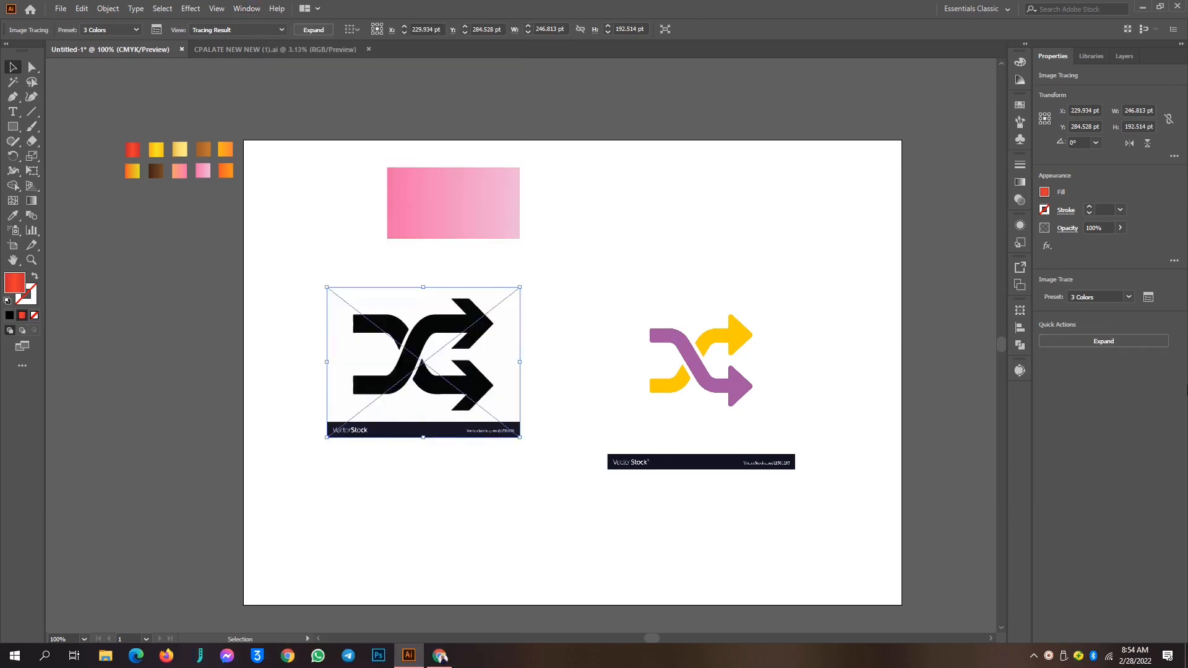
click(1094, 340)
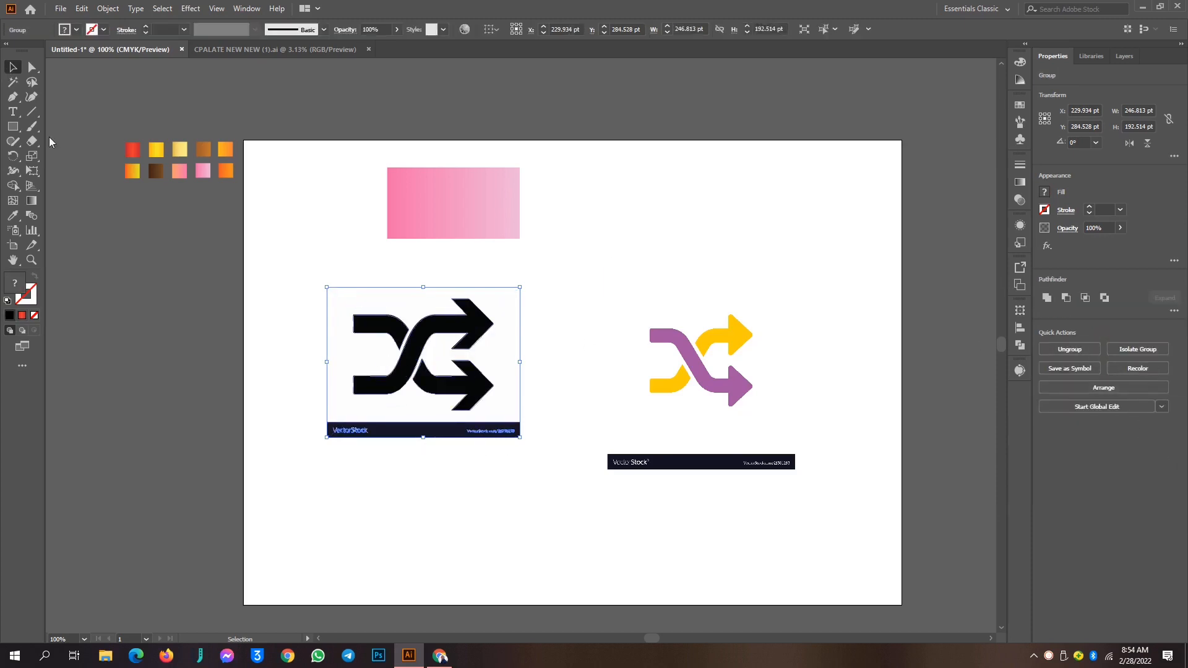
mouse_move(415, 344)
mouse_down()
mouse_move(395, 419)
mouse_move(394, 355)
mouse_up()
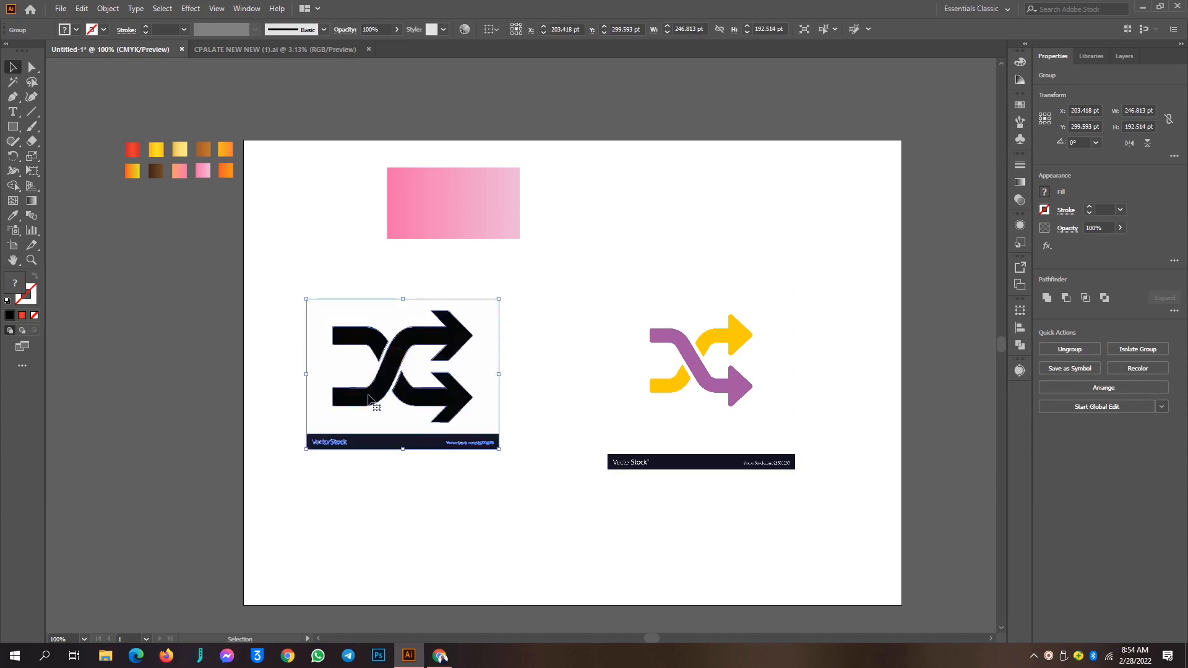
Try recolouring the entire expanded black icon group with the red gradient swatch using the Eyedropper, and undo it
click(11, 217)
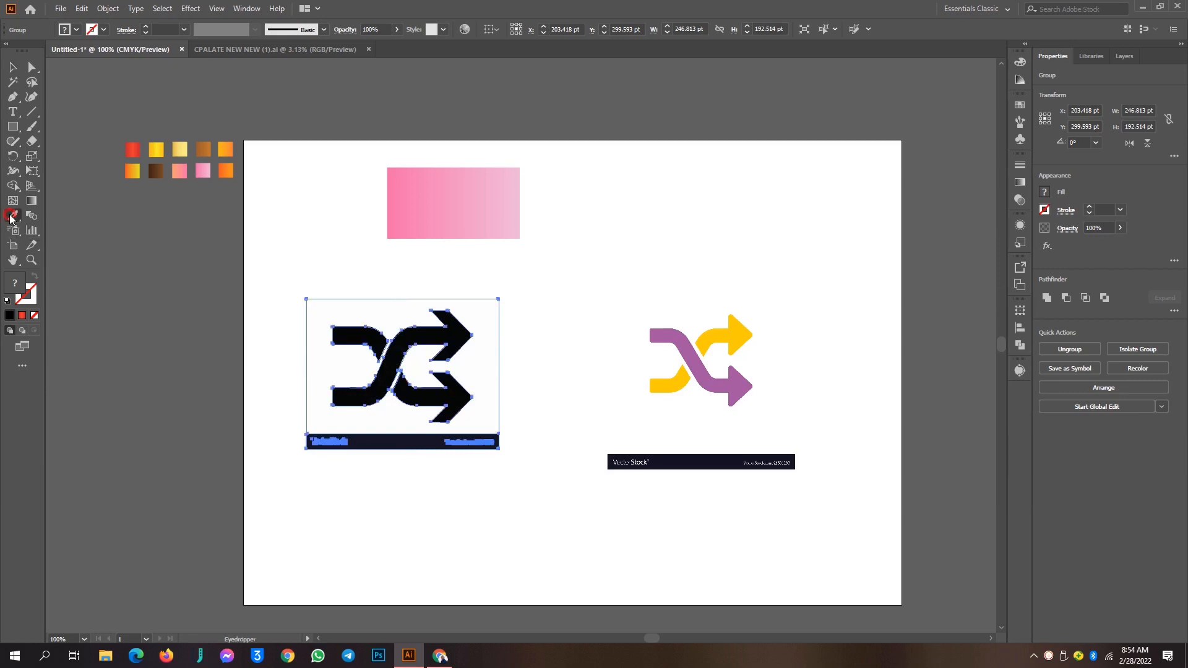
click(133, 150)
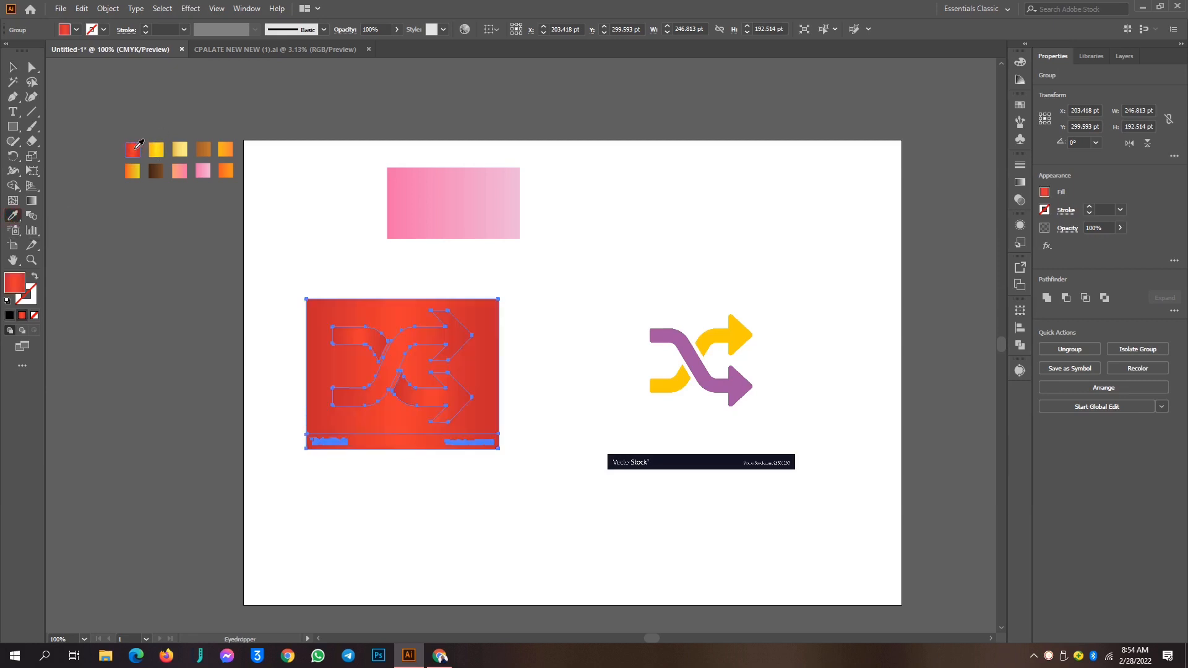
key(ctrl+z)
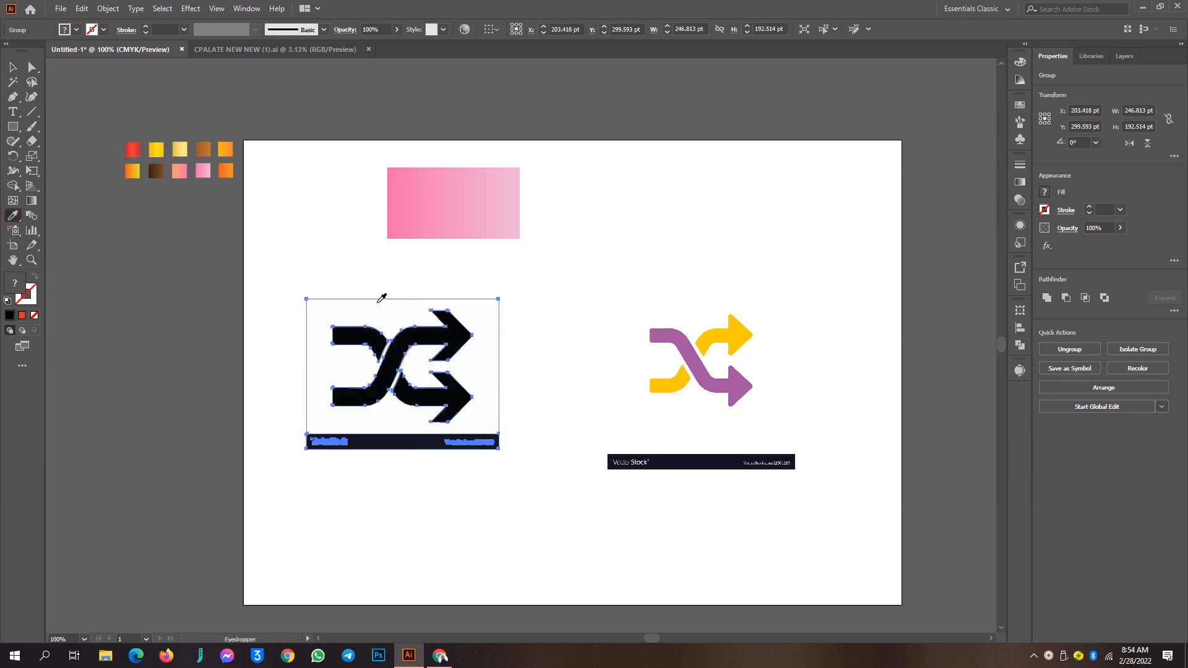
Select all parts of the expanded black icon, including its VectorStock banner, and ungroup them
click(12, 69)
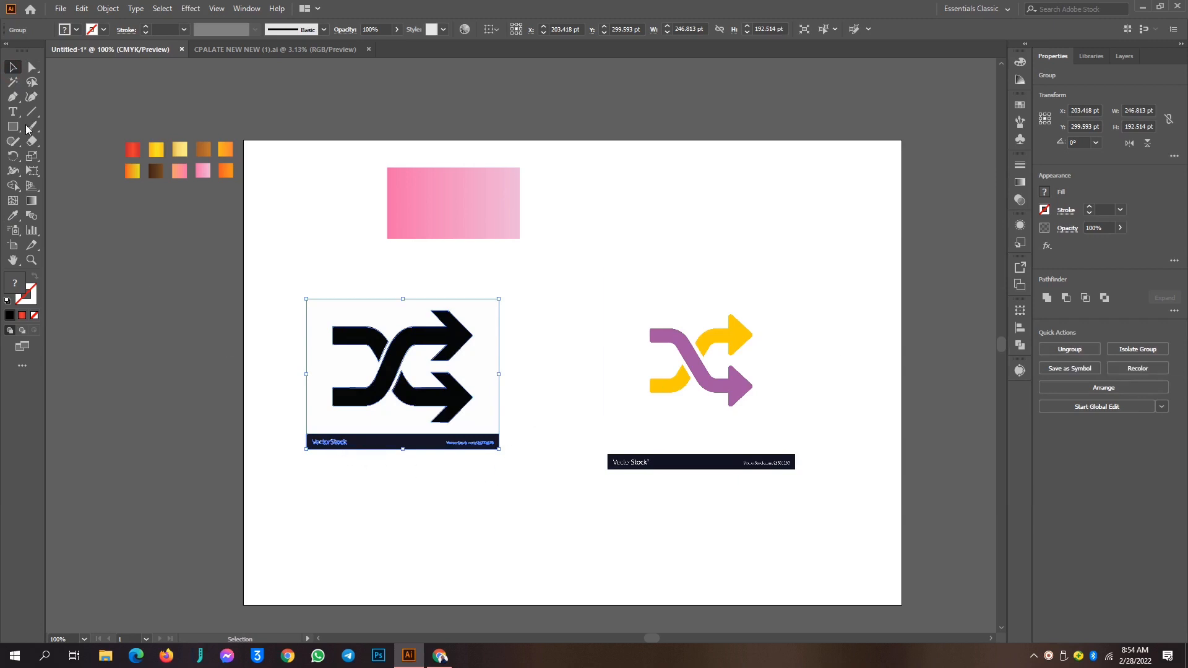
click(33, 66)
click(362, 457)
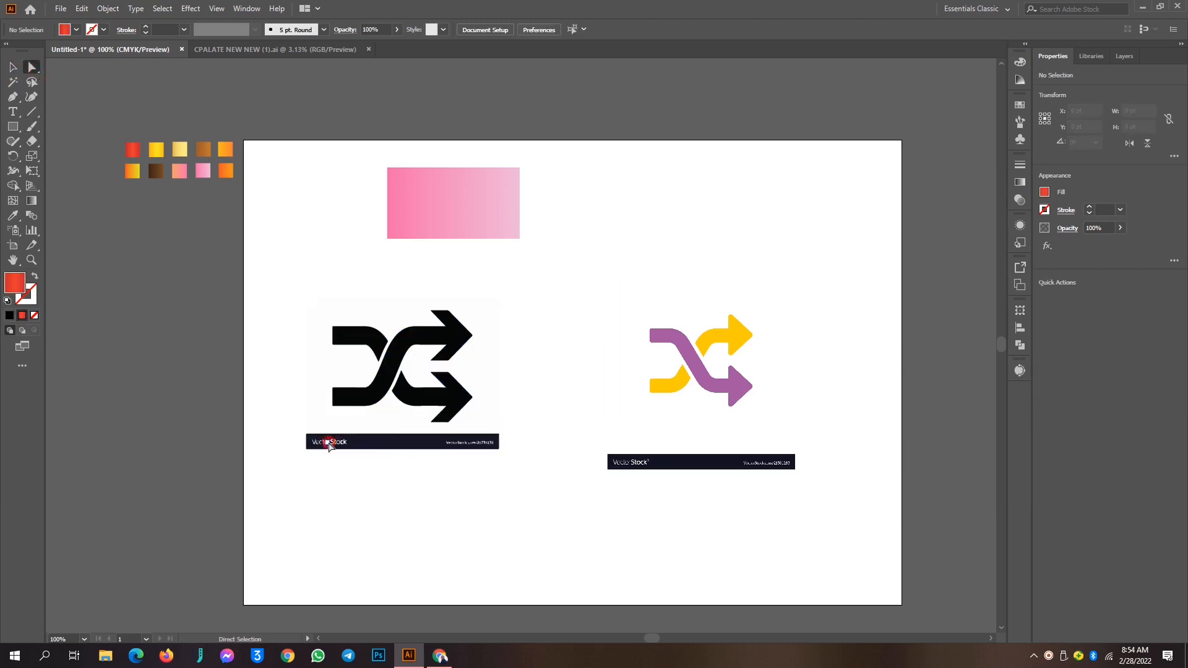
click(344, 443)
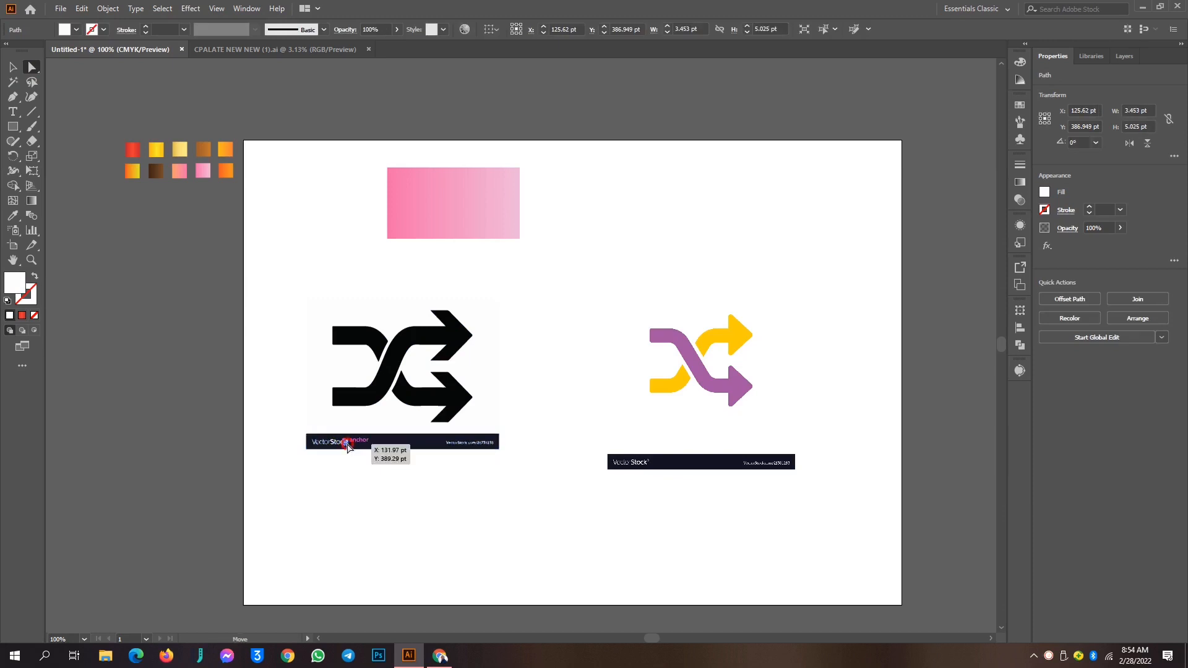
click(348, 445)
drag(262, 272, 536, 493)
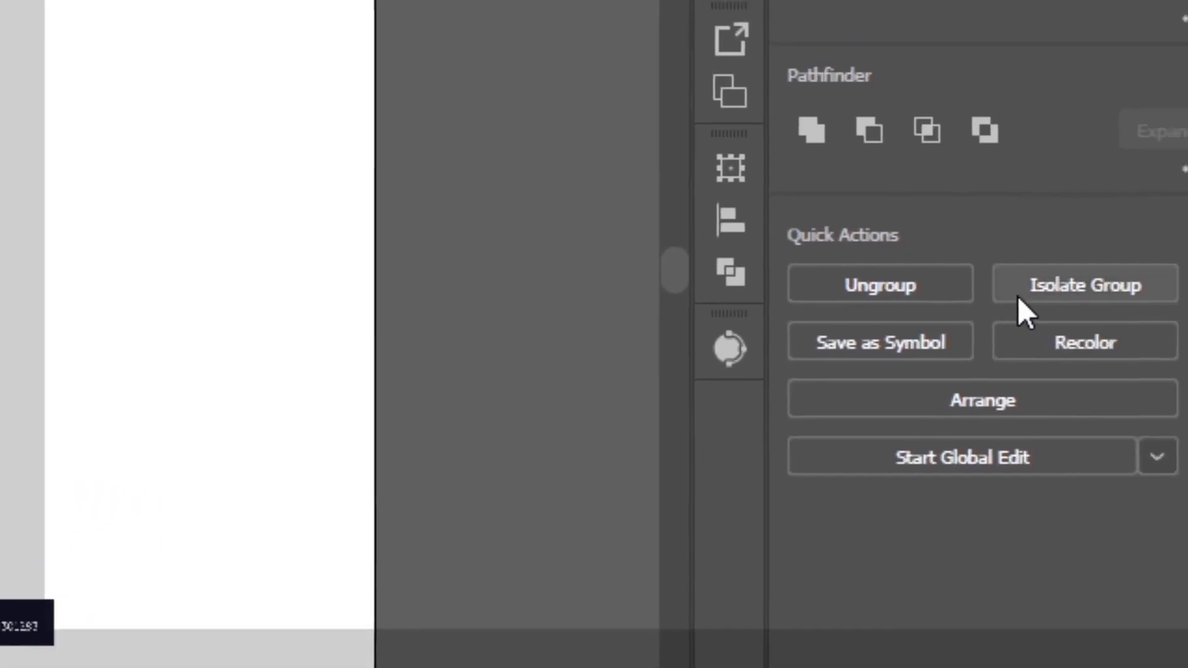
click(910, 284)
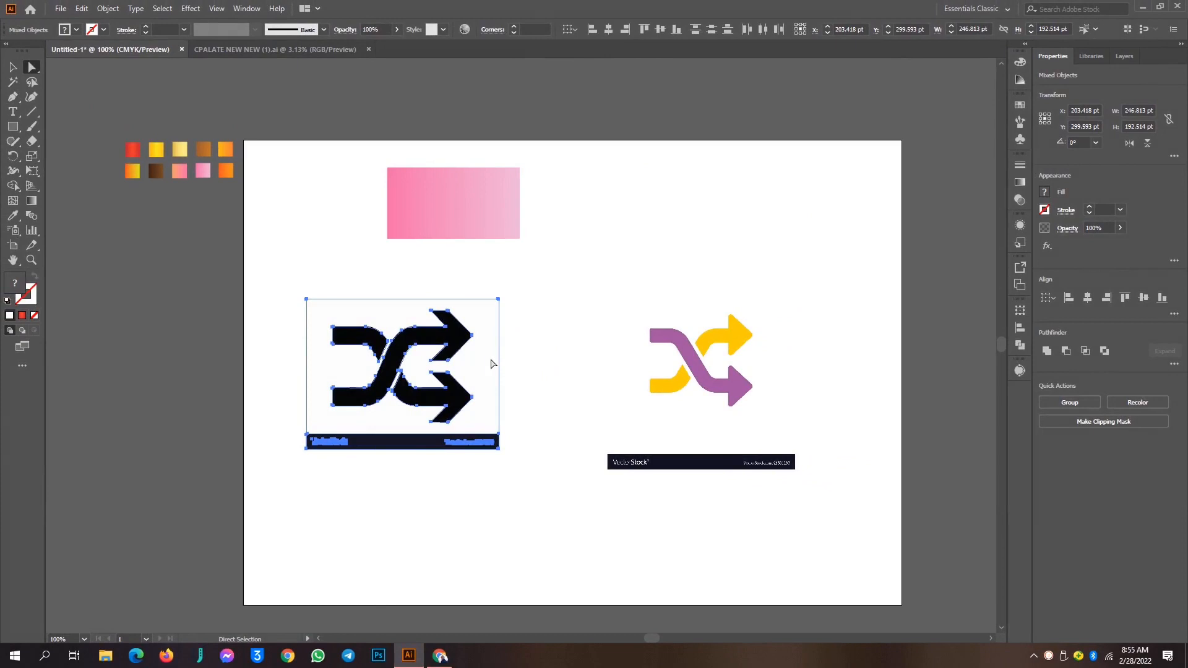
Move the white background compound path away from the black arrows, partly off the artboard's lower left edge
click(592, 336)
click(483, 360)
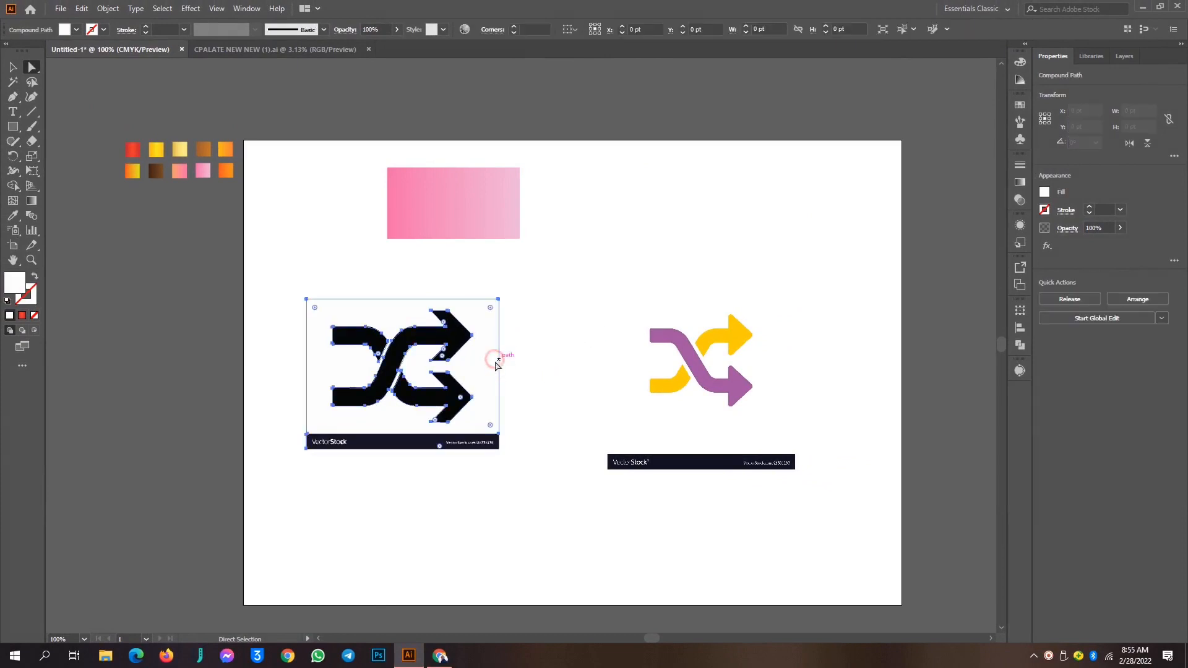
drag(482, 361, 271, 443)
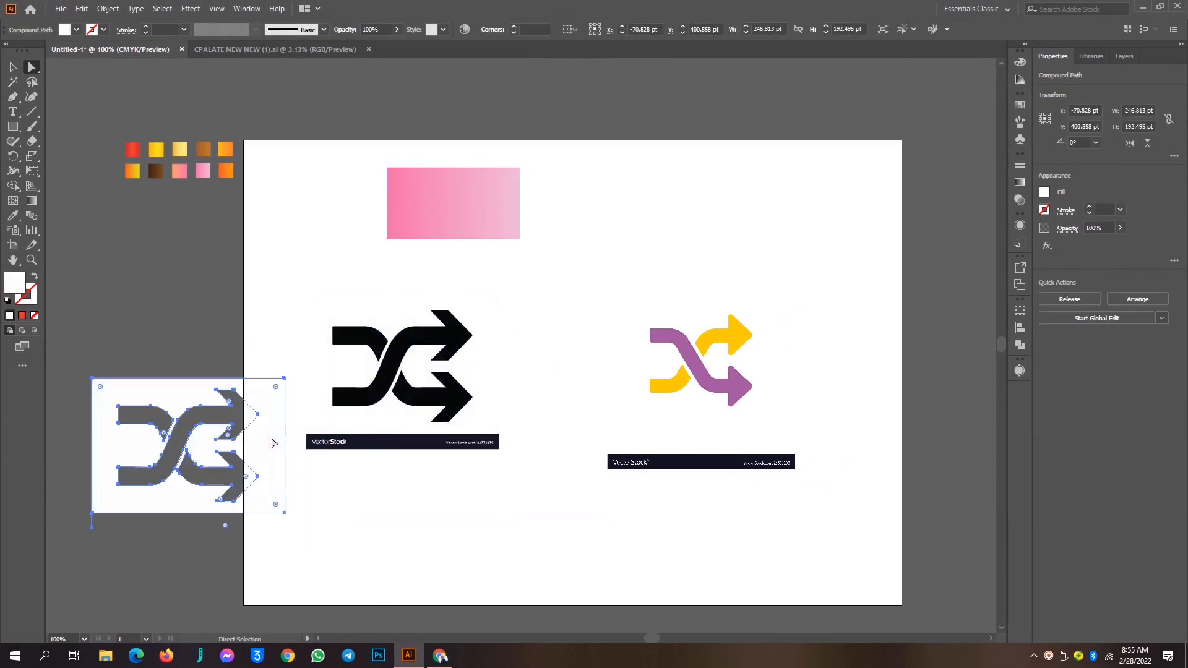
Move the black arrow pieces to the artboard's upper right and delete the leftover white background and VectorStock banner
click(347, 334)
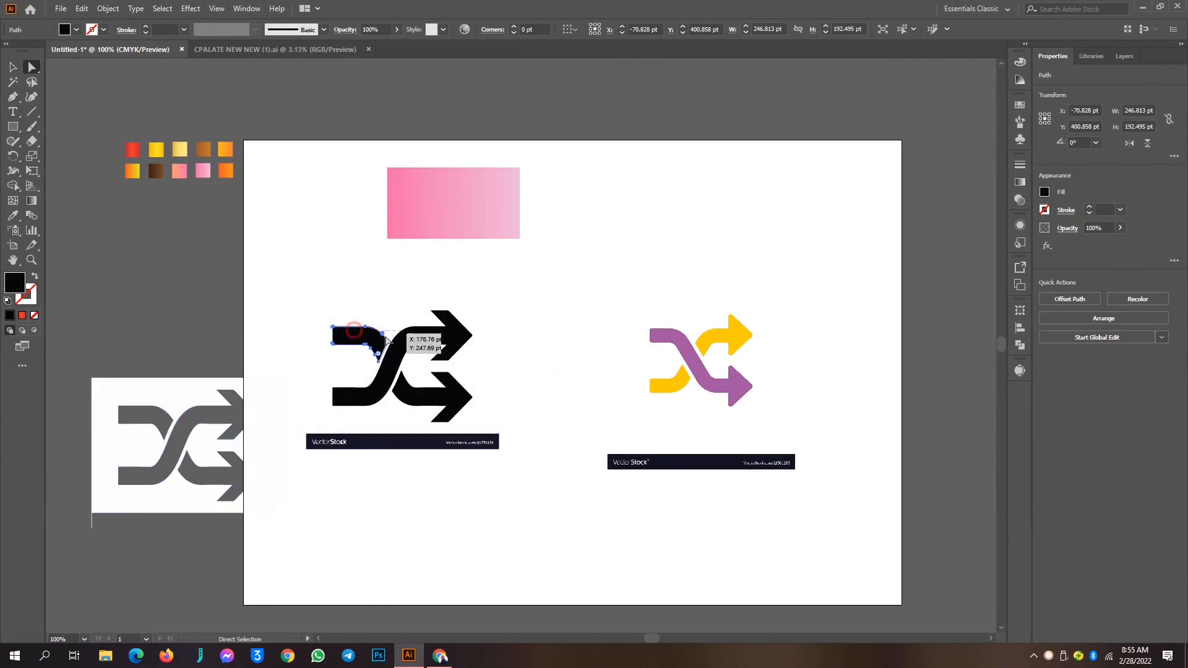
click(407, 395)
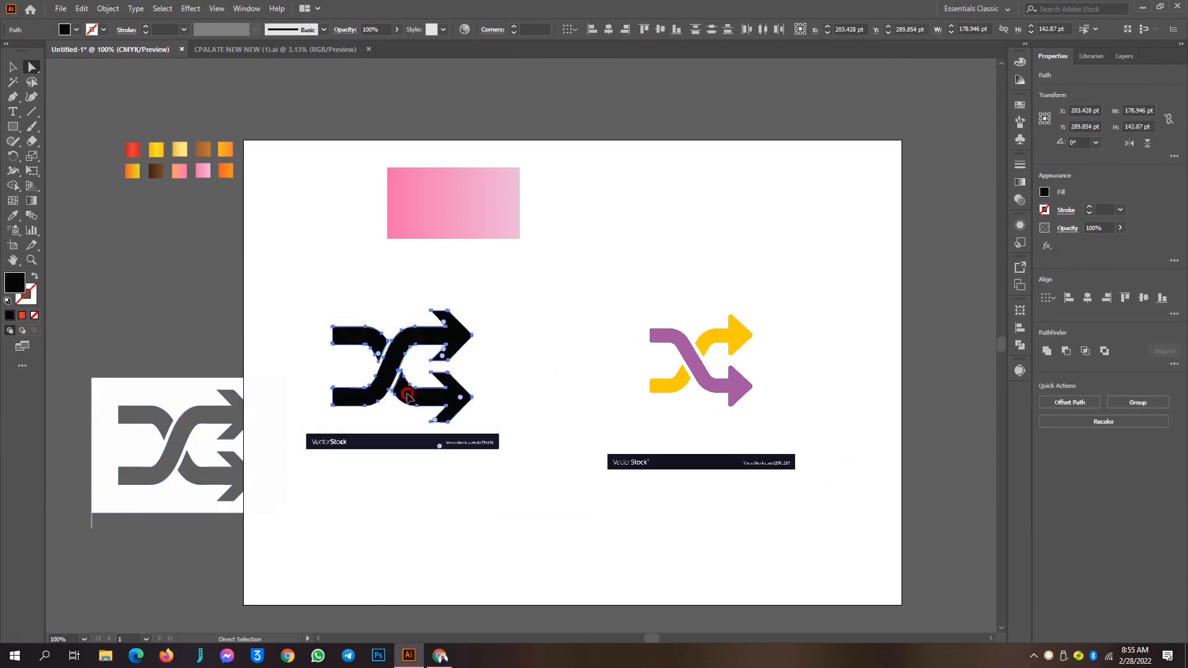
drag(406, 395, 760, 233)
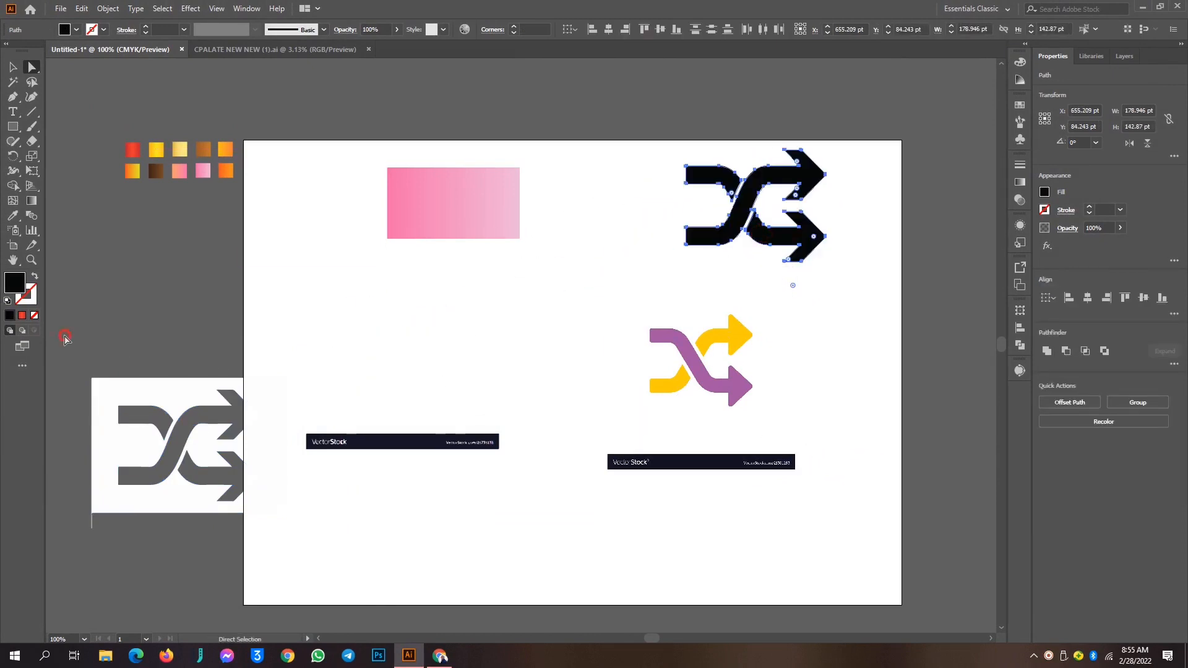
drag(65, 339, 530, 557)
key(Delete)
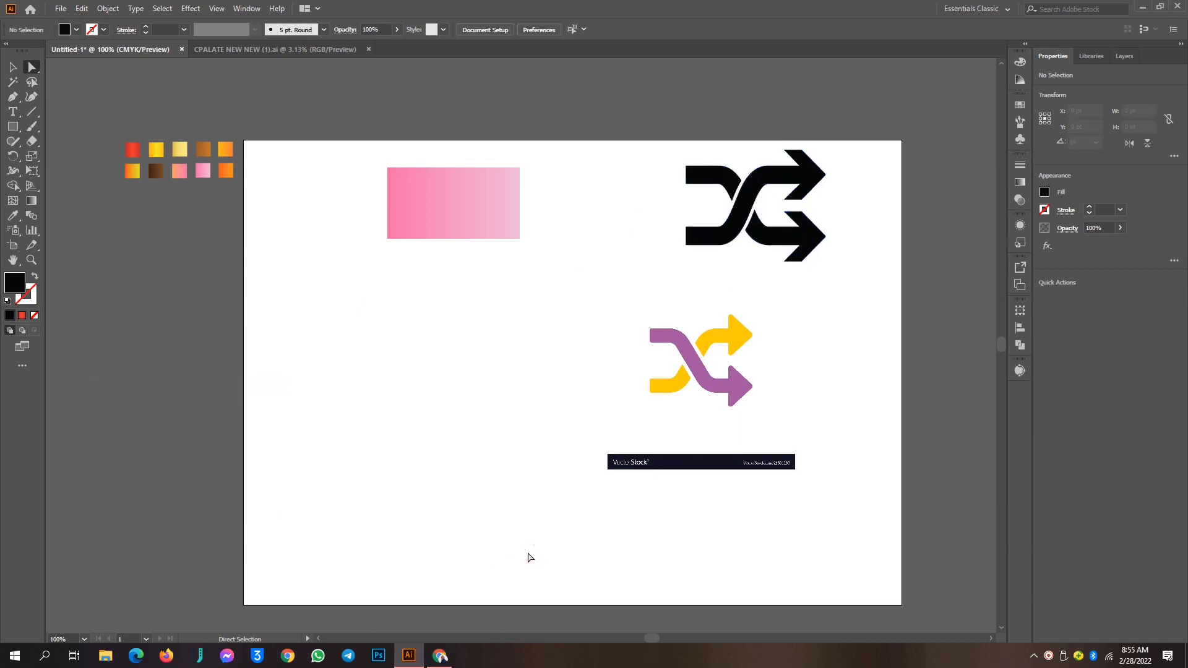
drag(671, 143, 872, 278)
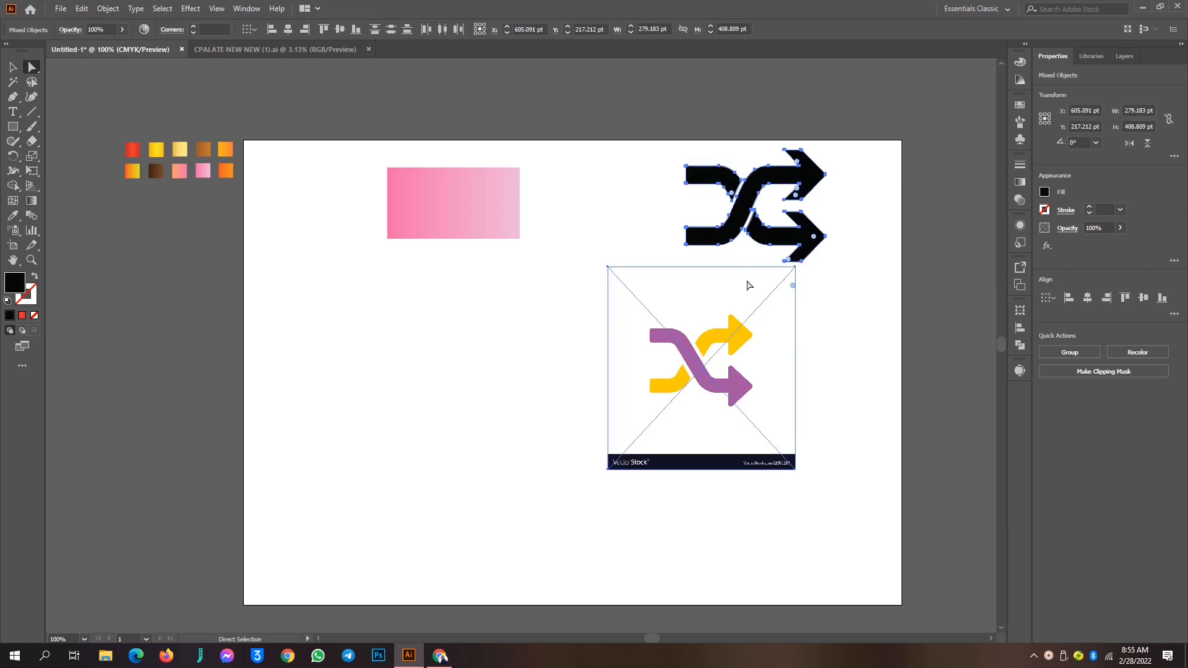
key(ctrl+g)
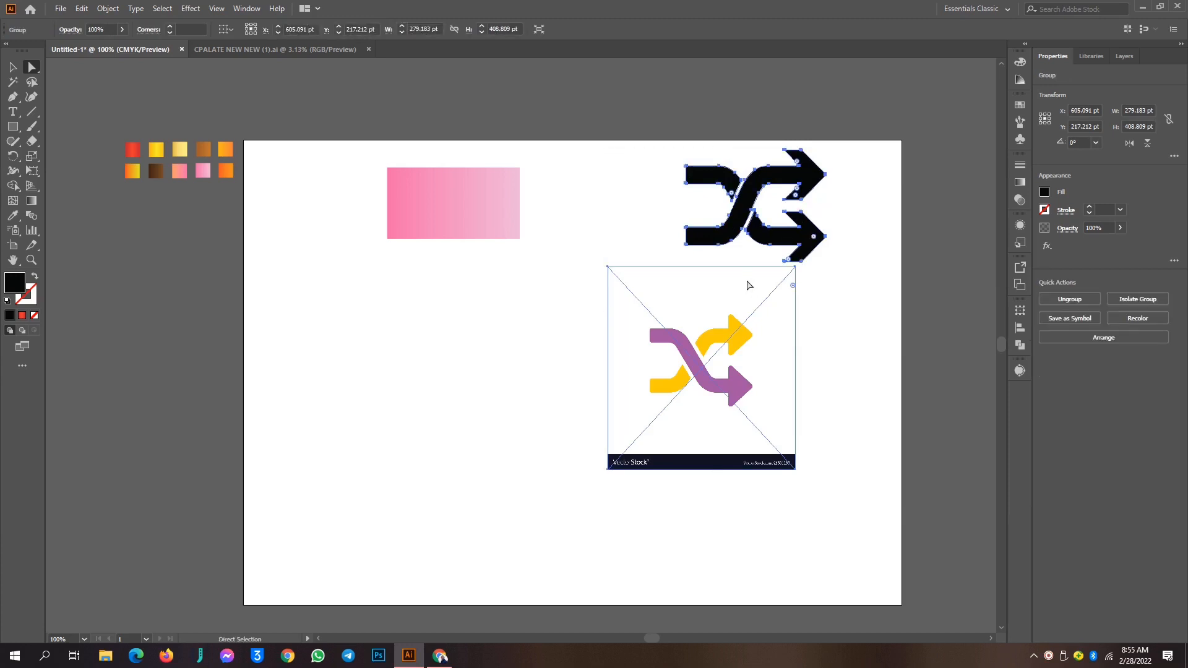
key(ctrl+shift+g)
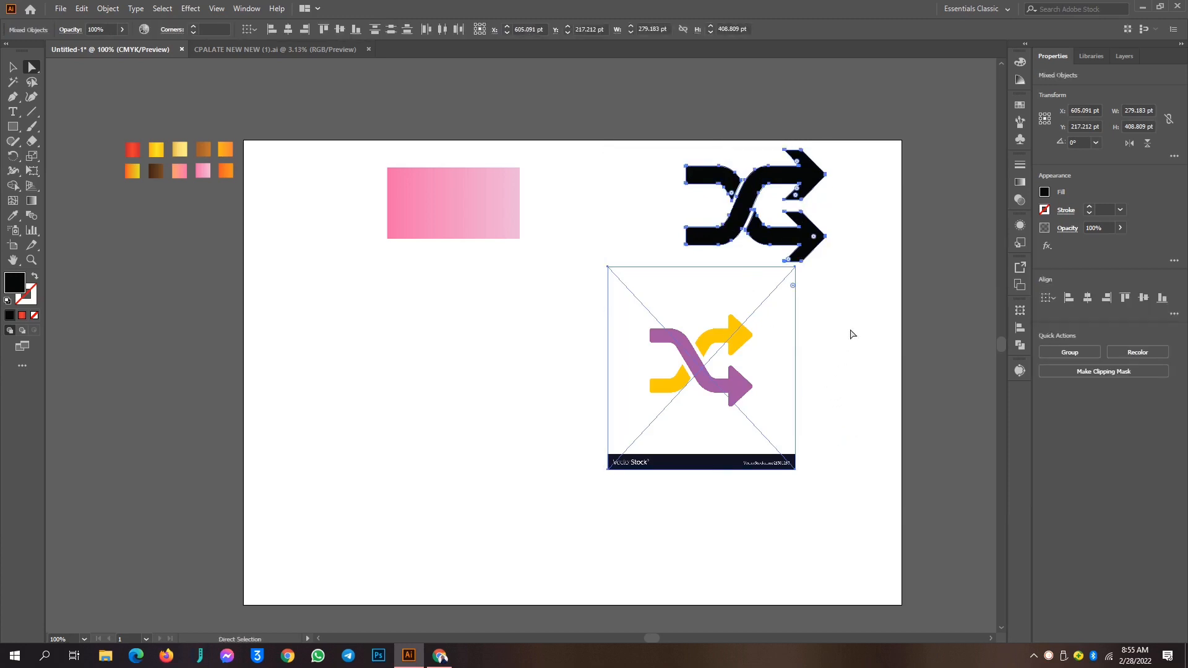
Move the purple and yellow icon image down the artboard, clear of the black arrows, and group the black arrow pieces
click(935, 433)
drag(694, 372, 679, 490)
drag(626, 149, 869, 286)
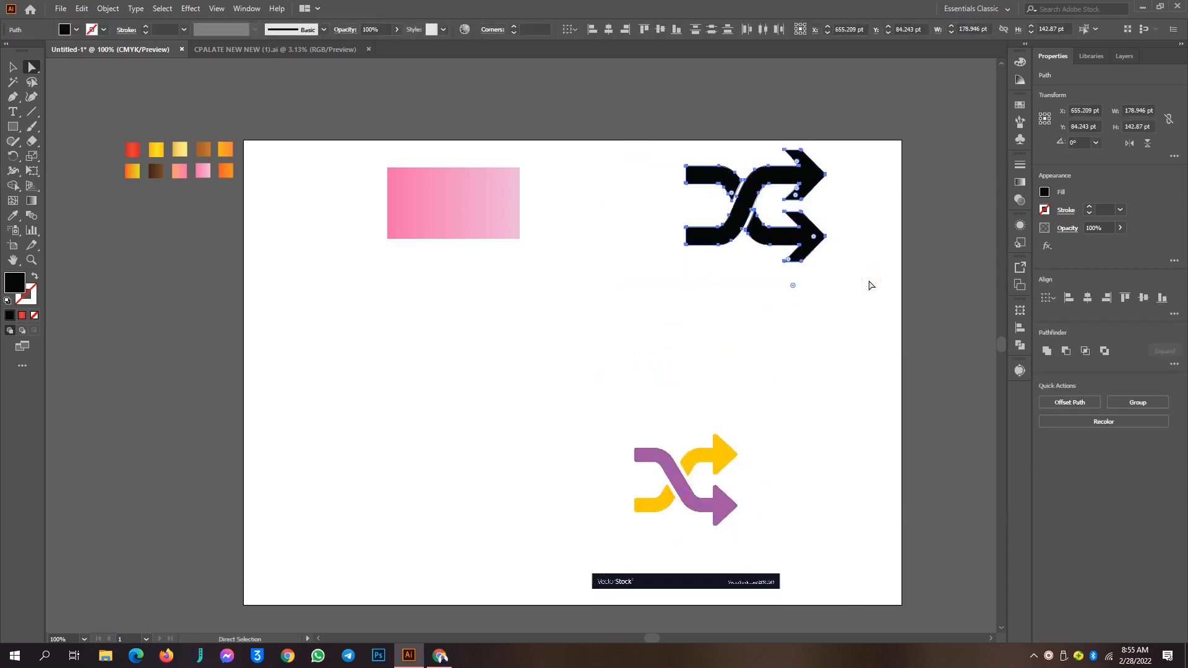
drag(657, 123, 863, 308)
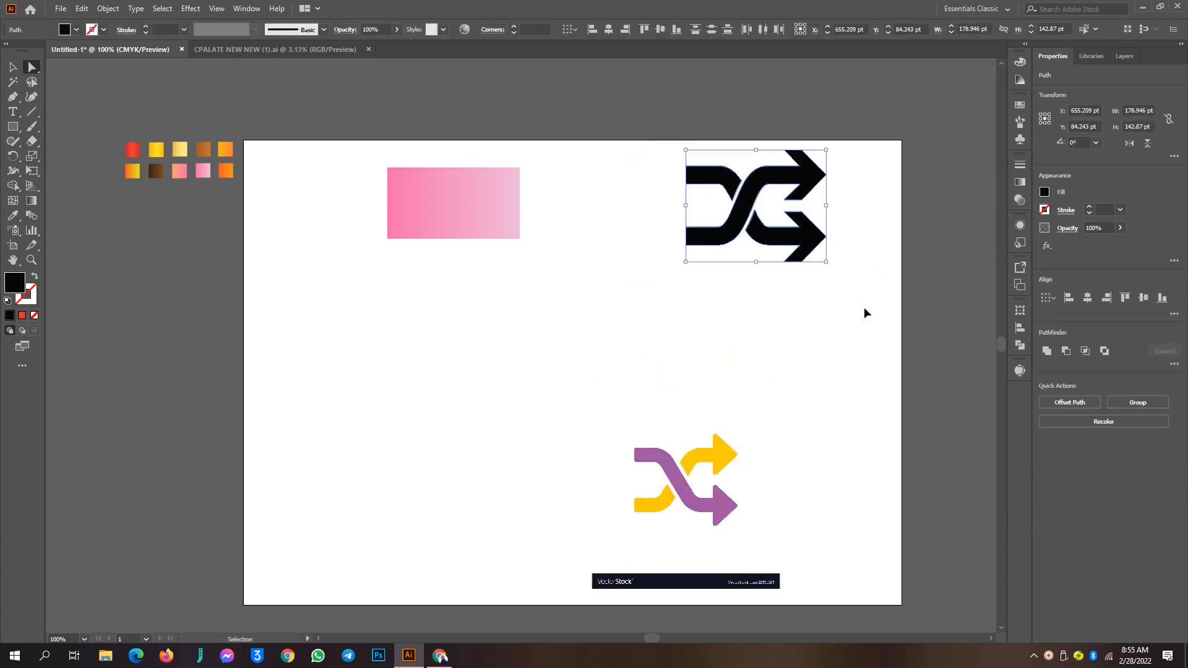
key(ctrl+g)
key(a)
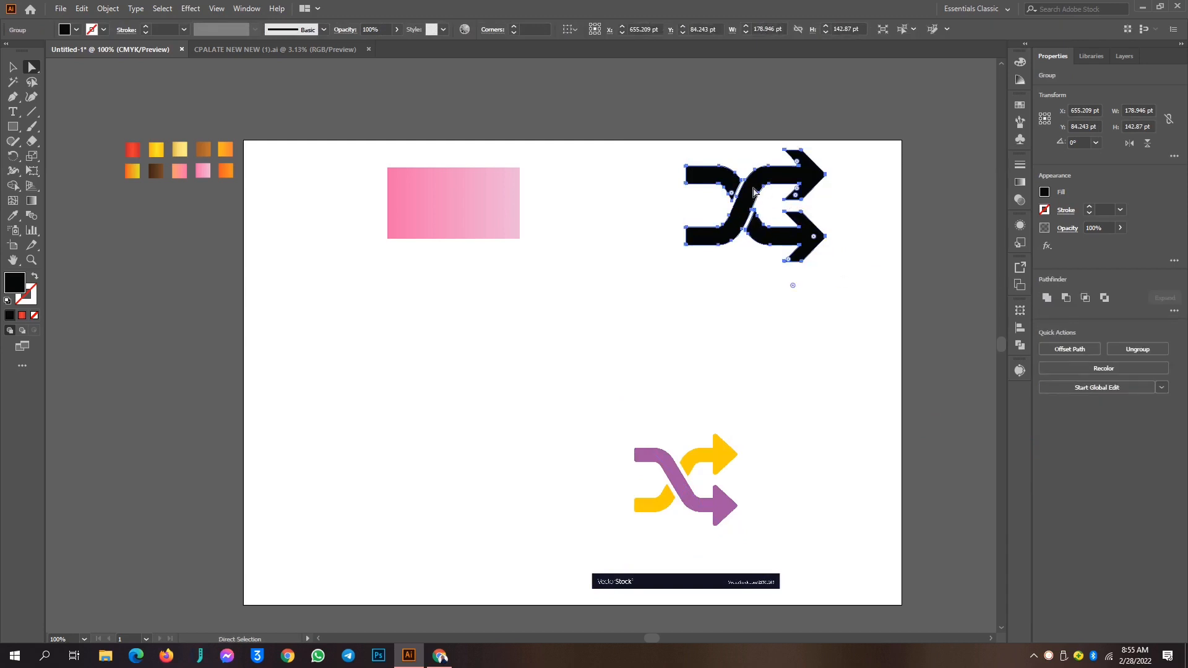
Try moving the rising black arrow out of the grouped icon with the Direct Selection tool, and undo the move
click(859, 234)
drag(697, 204, 292, 378)
key(ctrl+z)
click(744, 266)
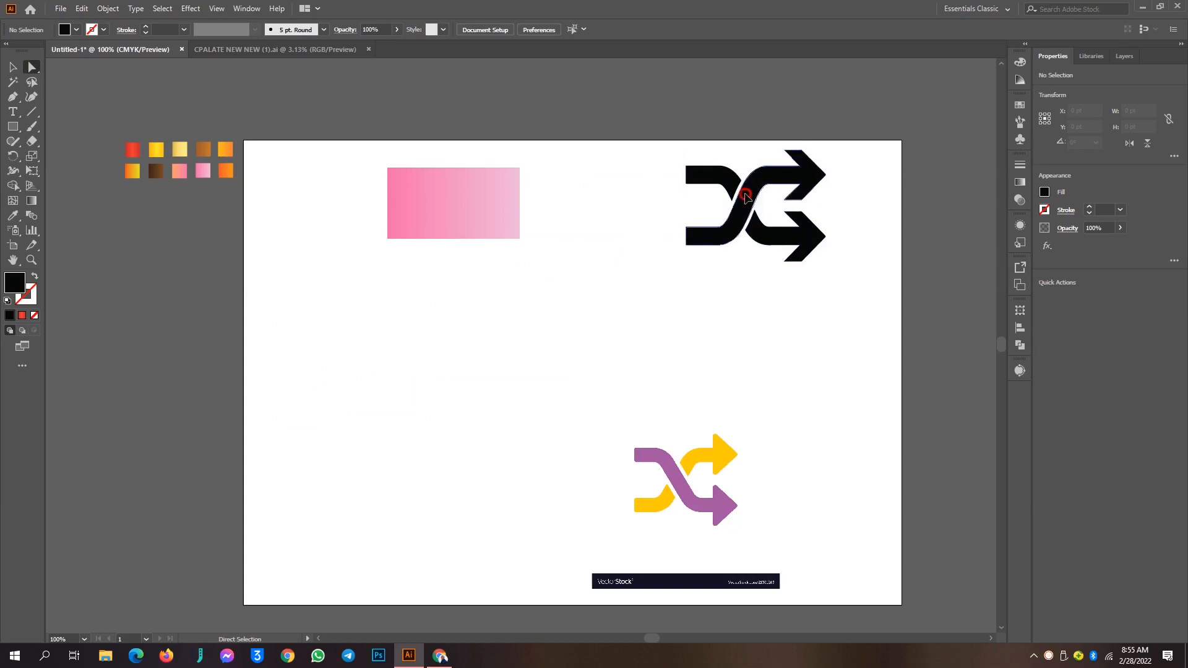
drag(746, 197, 457, 269)
key(ctrl+z)
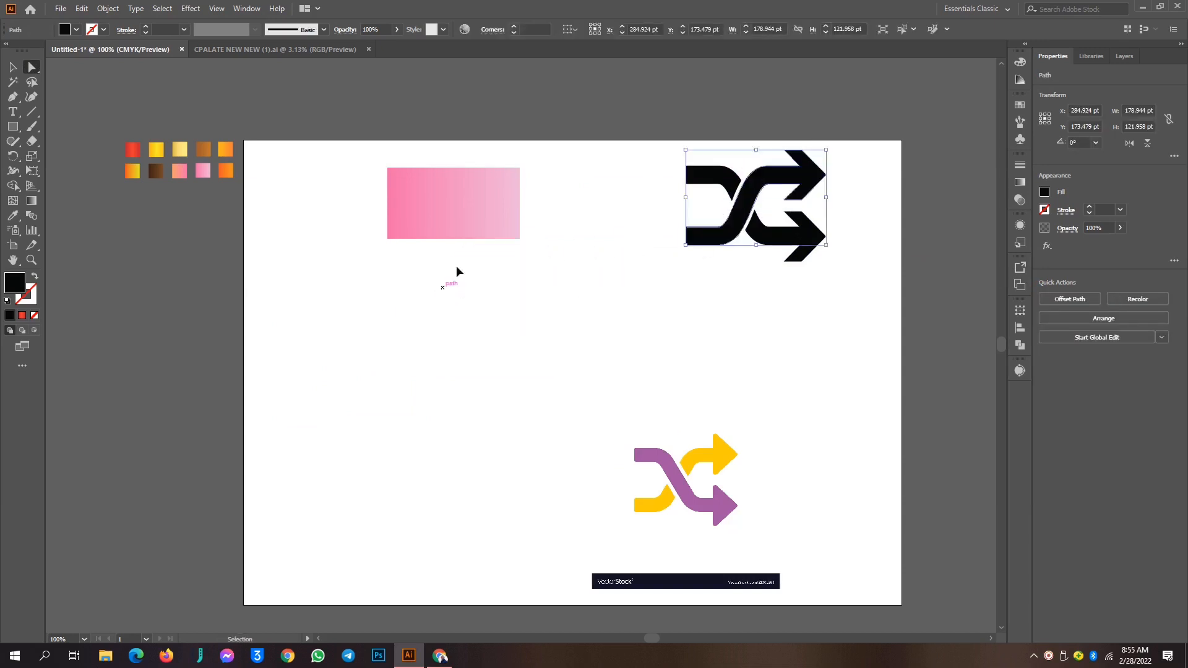
Pull the three black arrow pieces of the grouped icon apart individually with the Direct Selection tool
click(11, 68)
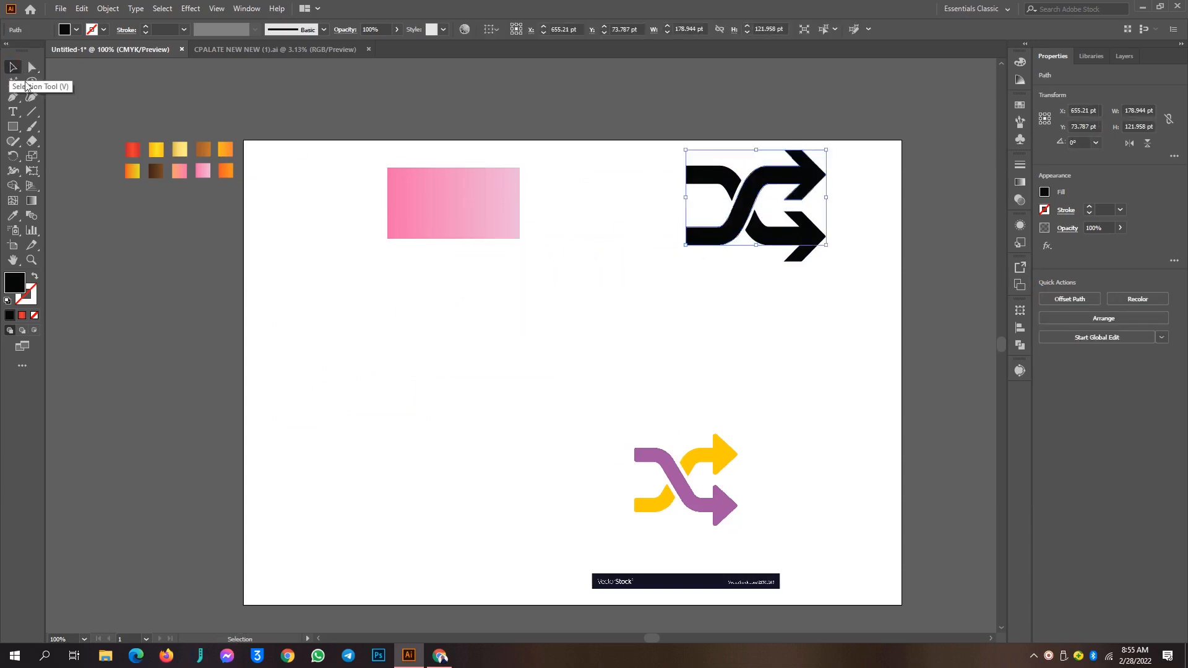
click(33, 67)
click(914, 288)
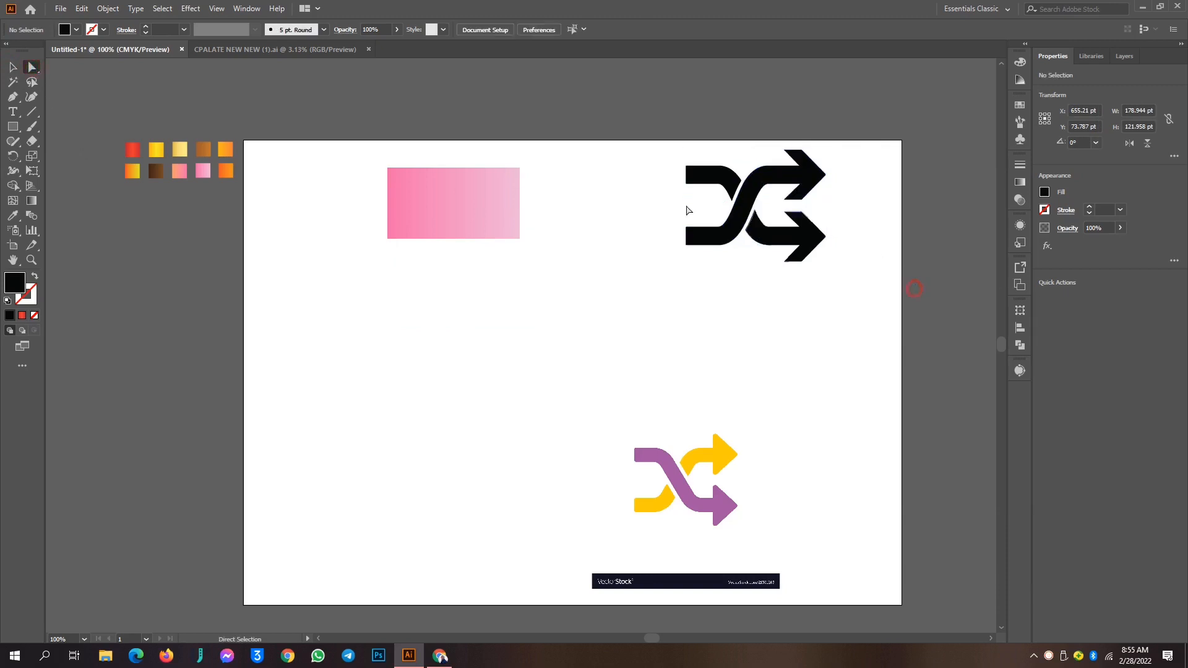
drag(747, 177, 618, 247)
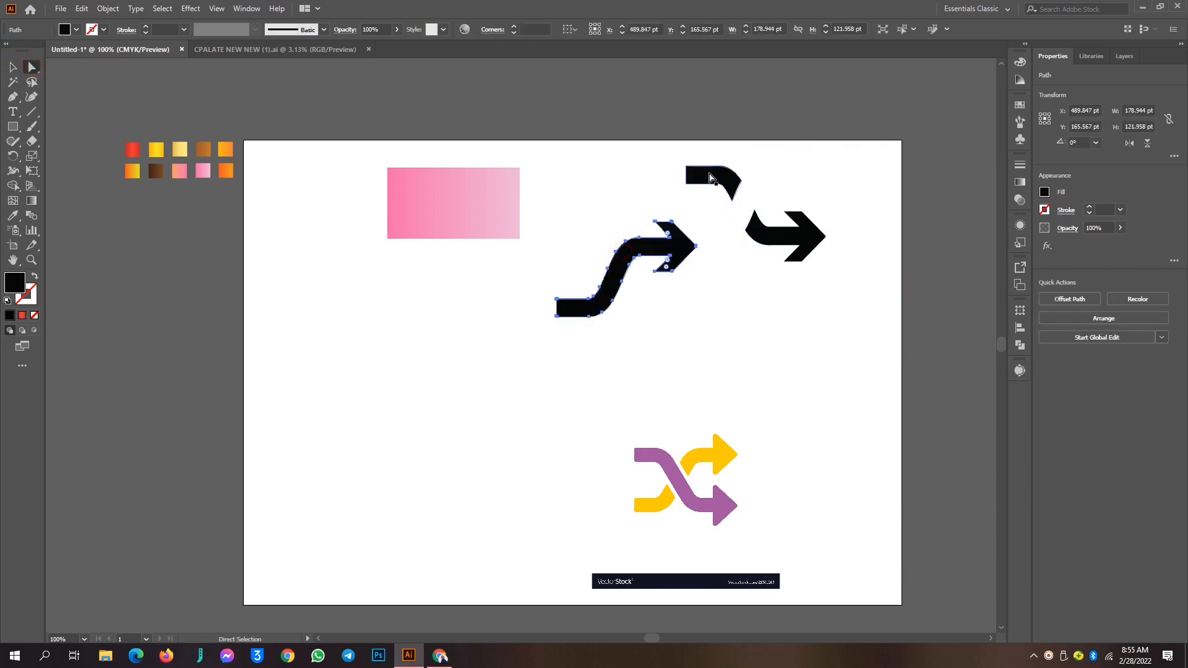
drag(710, 178, 609, 147)
drag(782, 243, 762, 277)
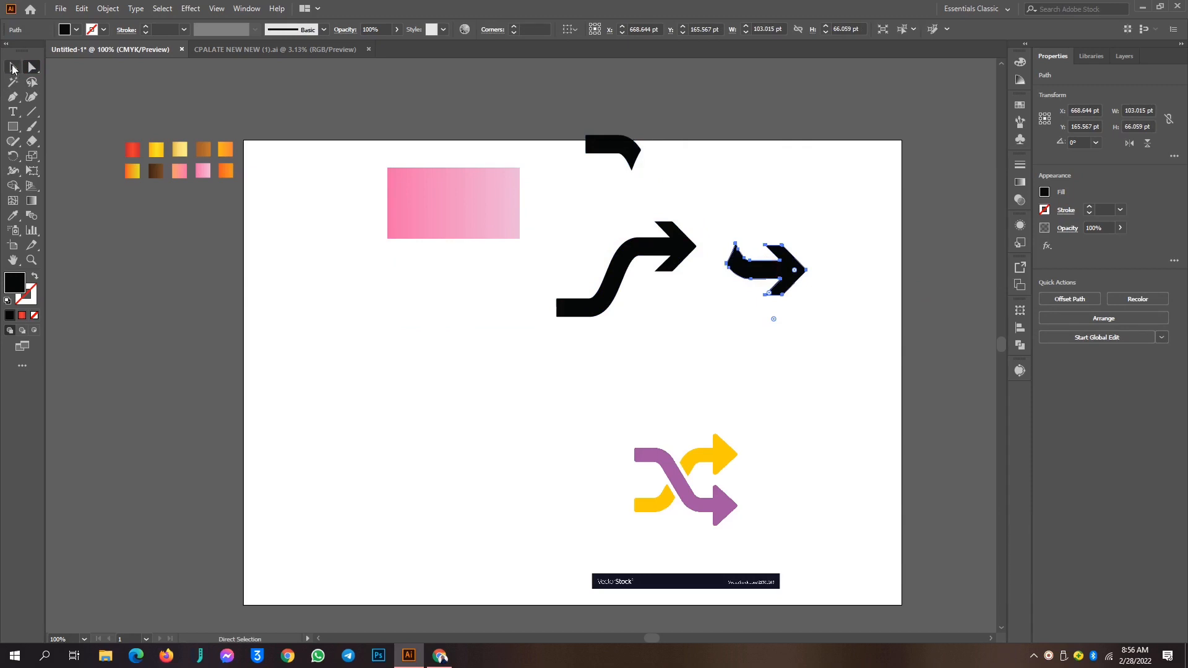
Move the spread-out arrow group as a whole with the Selection tool, and undo this and the individual piece moves
click(12, 68)
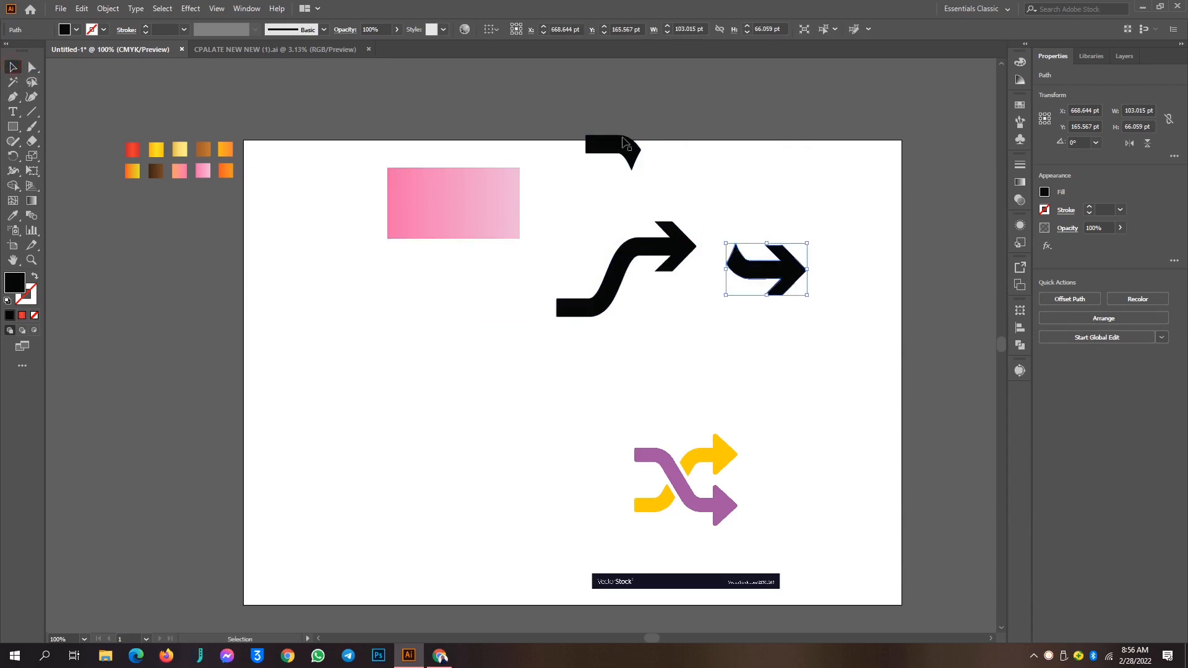
drag(618, 290, 718, 256)
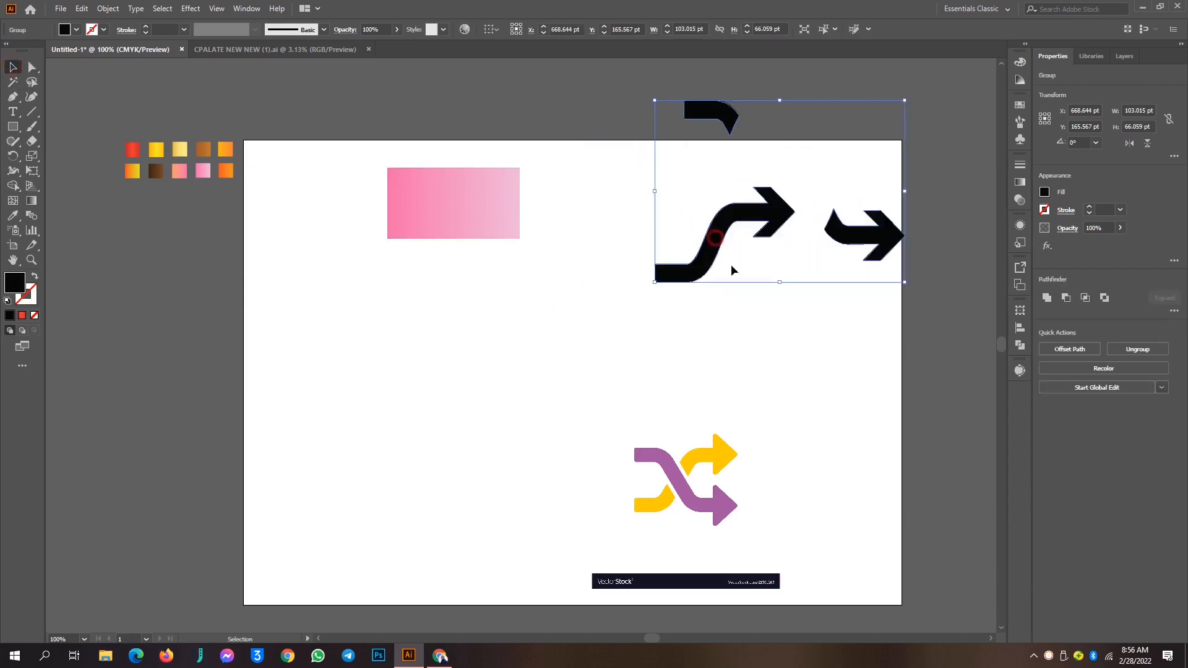
key(ctrl+z)
key(ctrl+z)
key(ctrl+z)
key(ctrl+z)
key(ctrl+z)
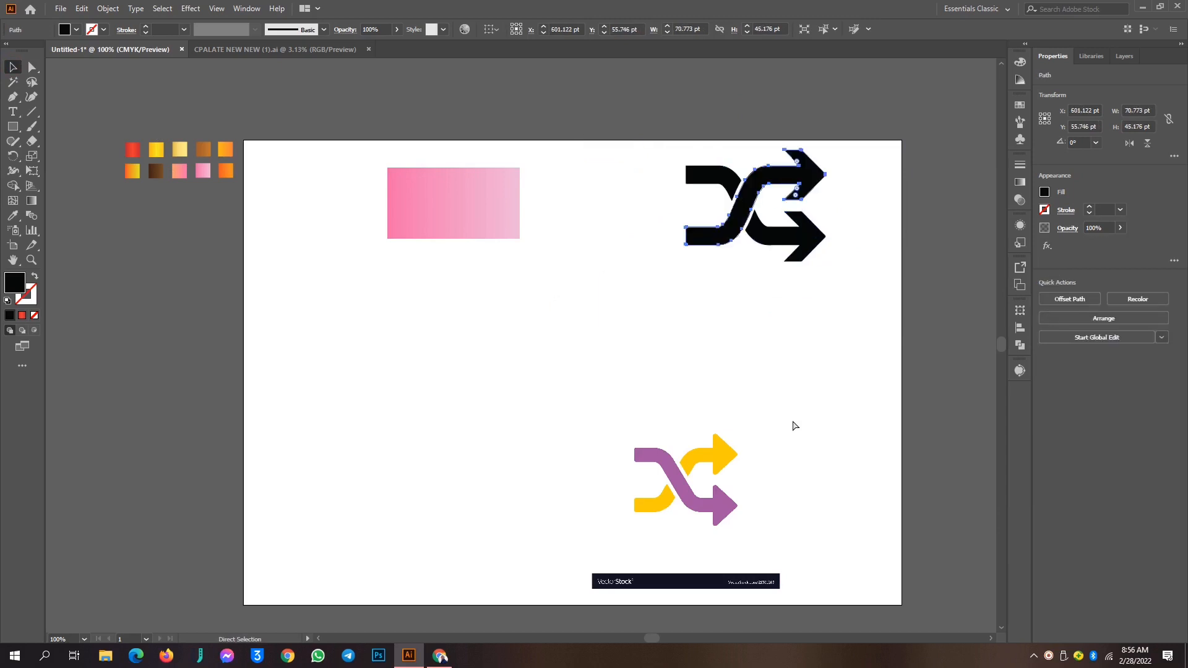
Move the grouped black icon to the artboard's left side and fill its rising arrow with the rectangle's pink gradient using the Eyedropper
click(626, 274)
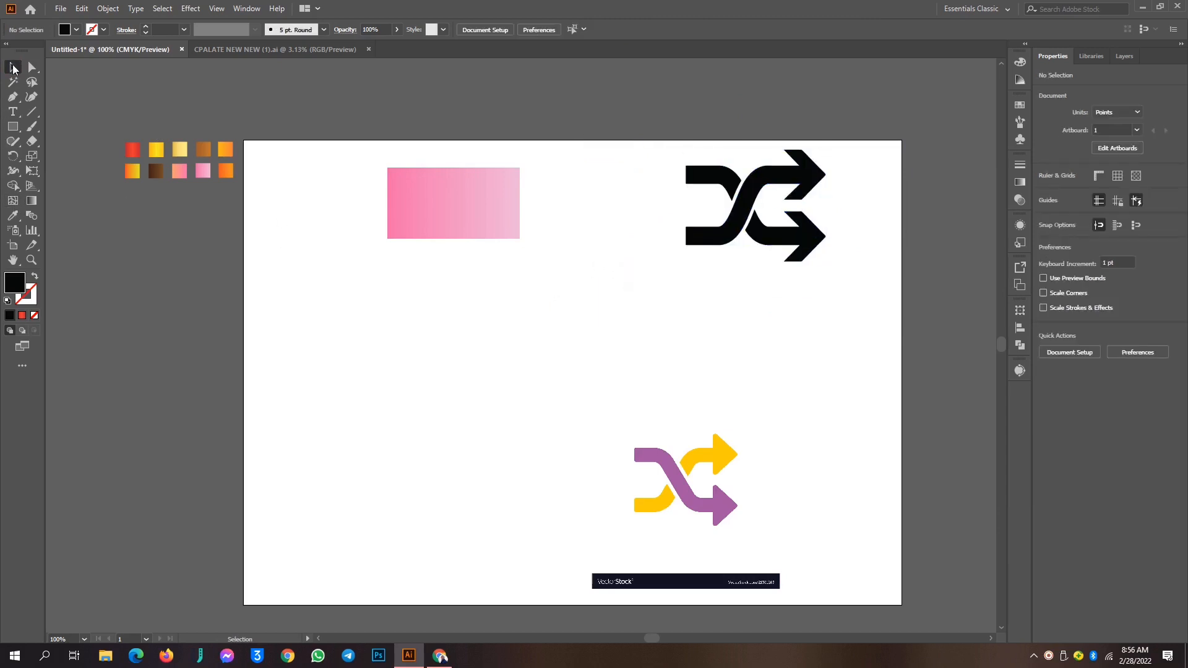
drag(758, 186, 368, 365)
click(32, 66)
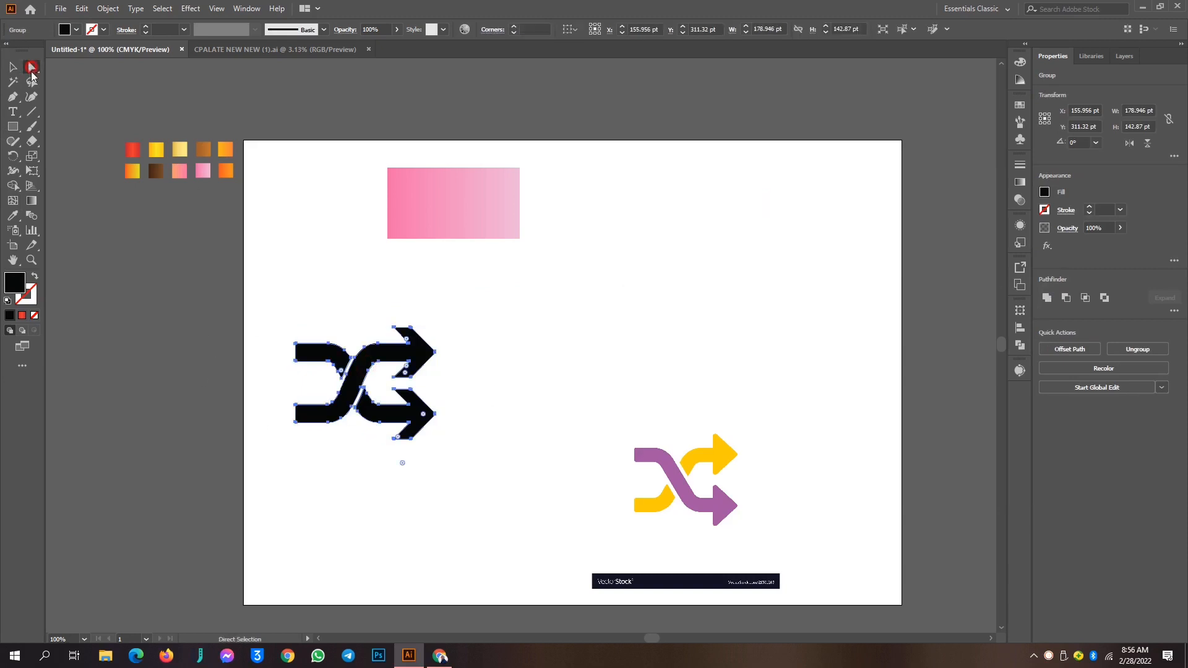
click(565, 379)
click(398, 347)
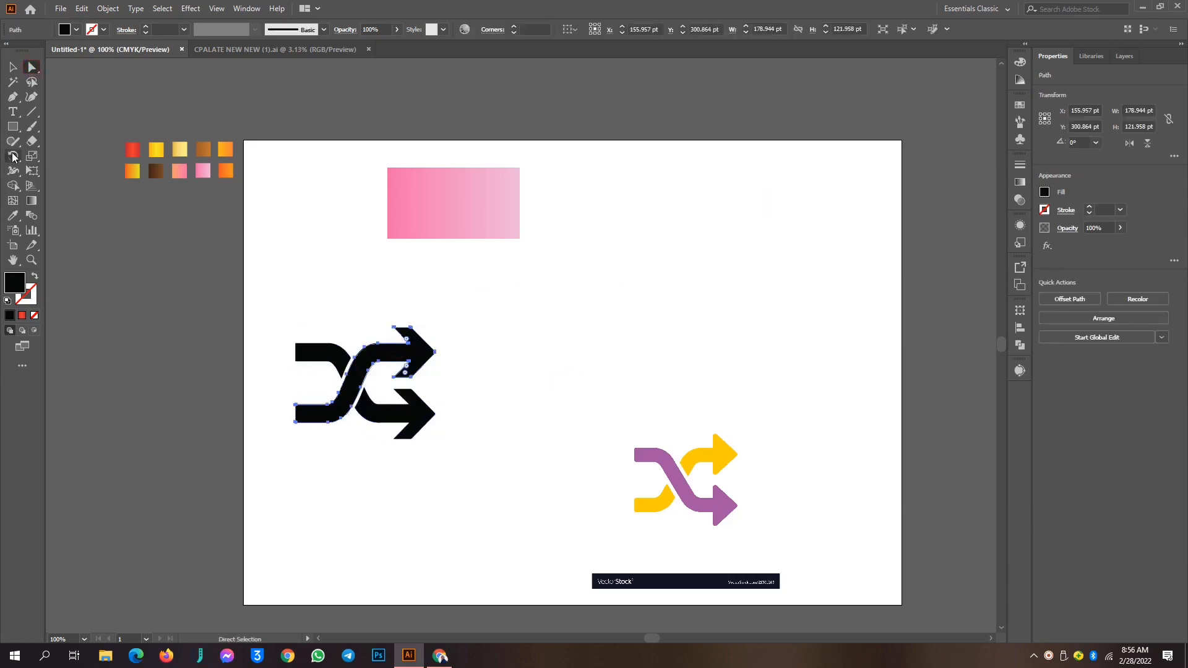
click(12, 215)
click(461, 202)
Fill the icon's lower right black arrow piece with the red gradient swatch using the Eyedropper
click(33, 67)
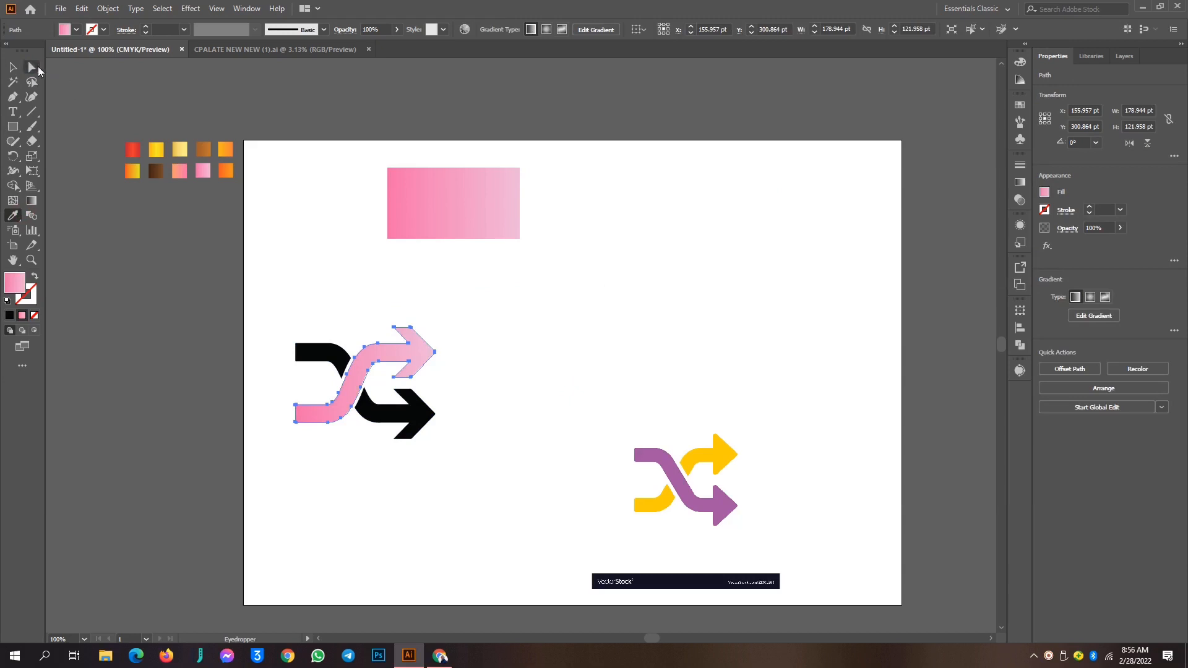
click(425, 410)
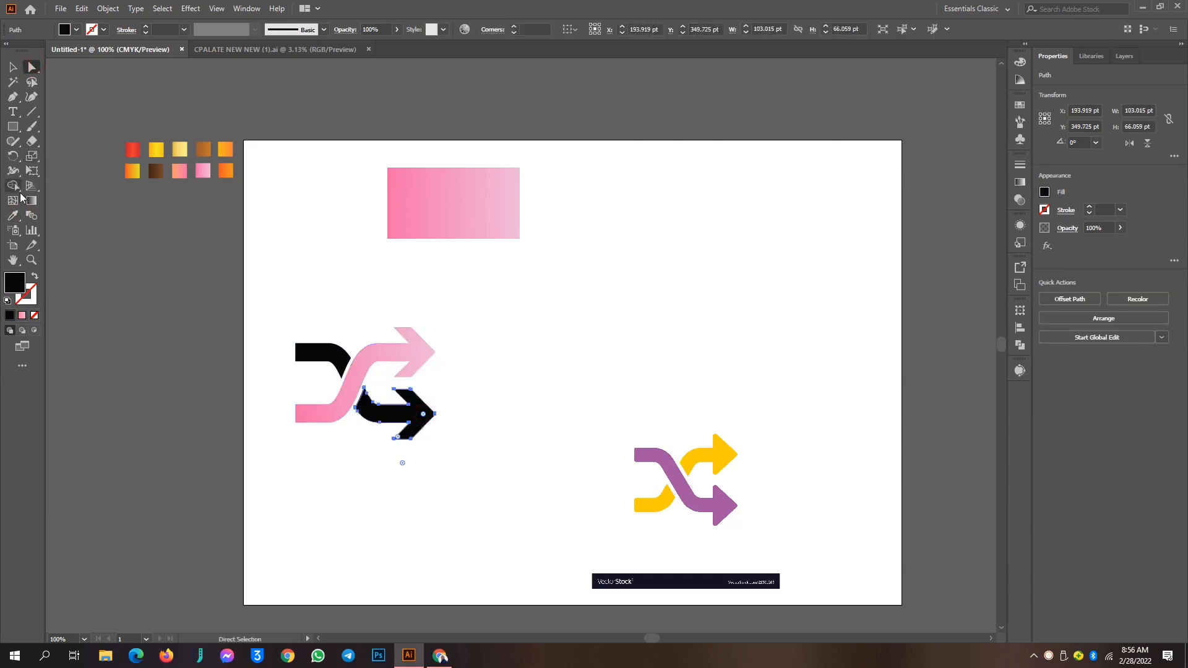
click(14, 215)
click(132, 150)
key(v)
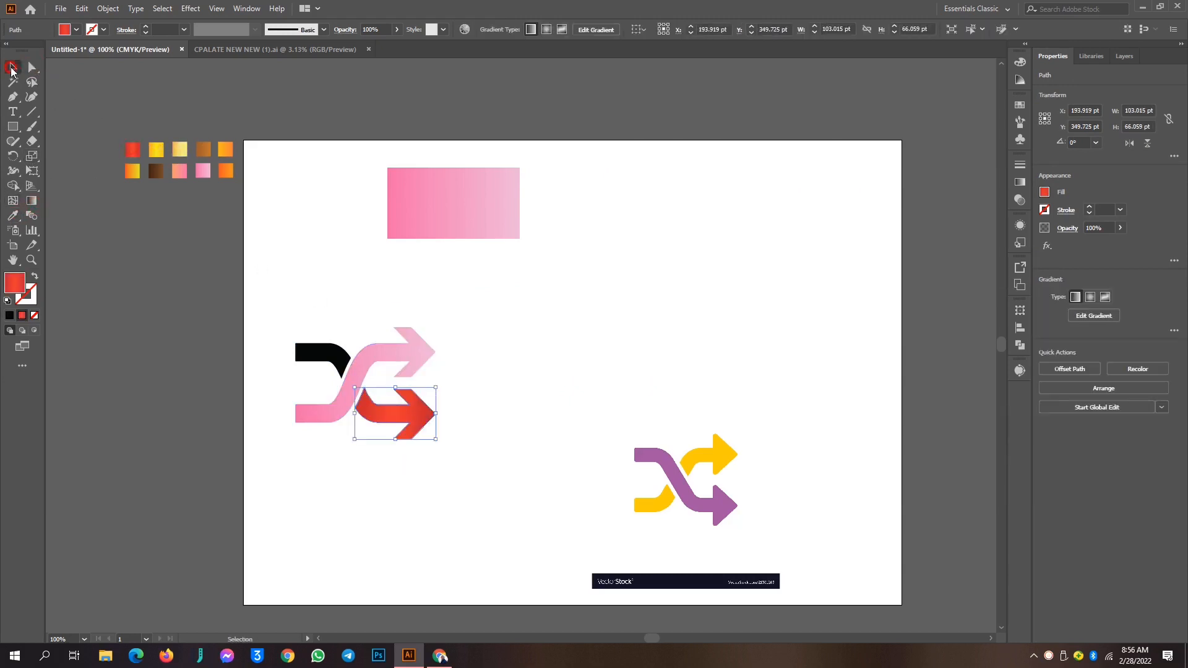
Try to fill the whole grouped icon with the orange gradient swatch using the Eyedropper, and undo the fill
click(320, 366)
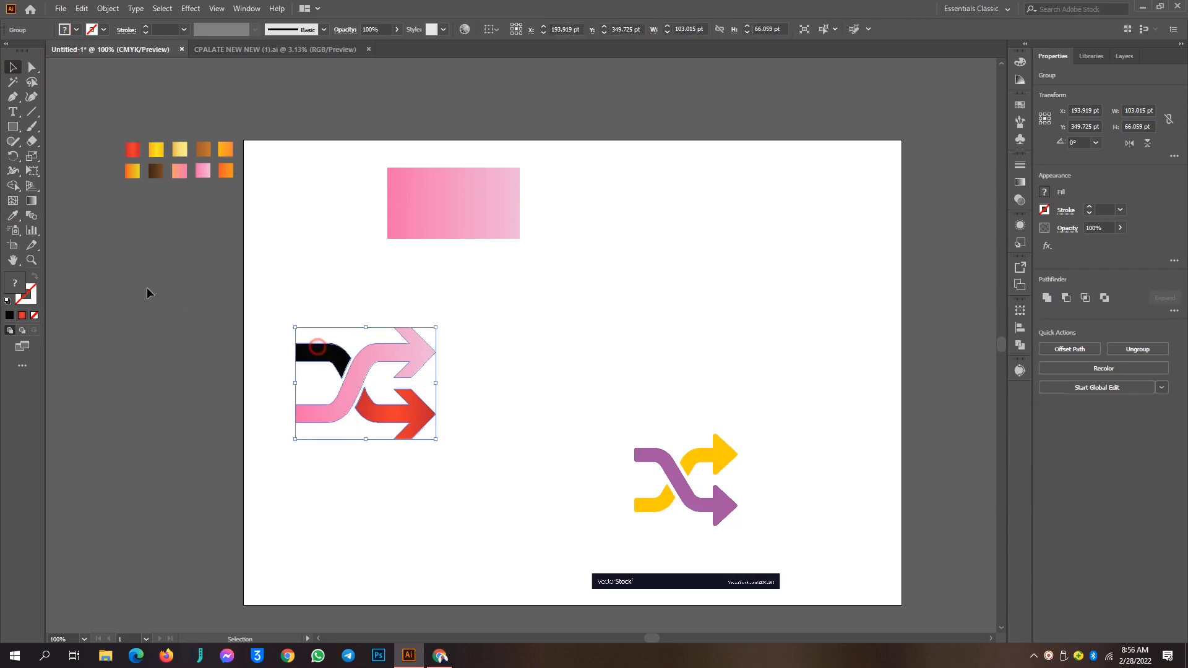
click(12, 216)
click(226, 168)
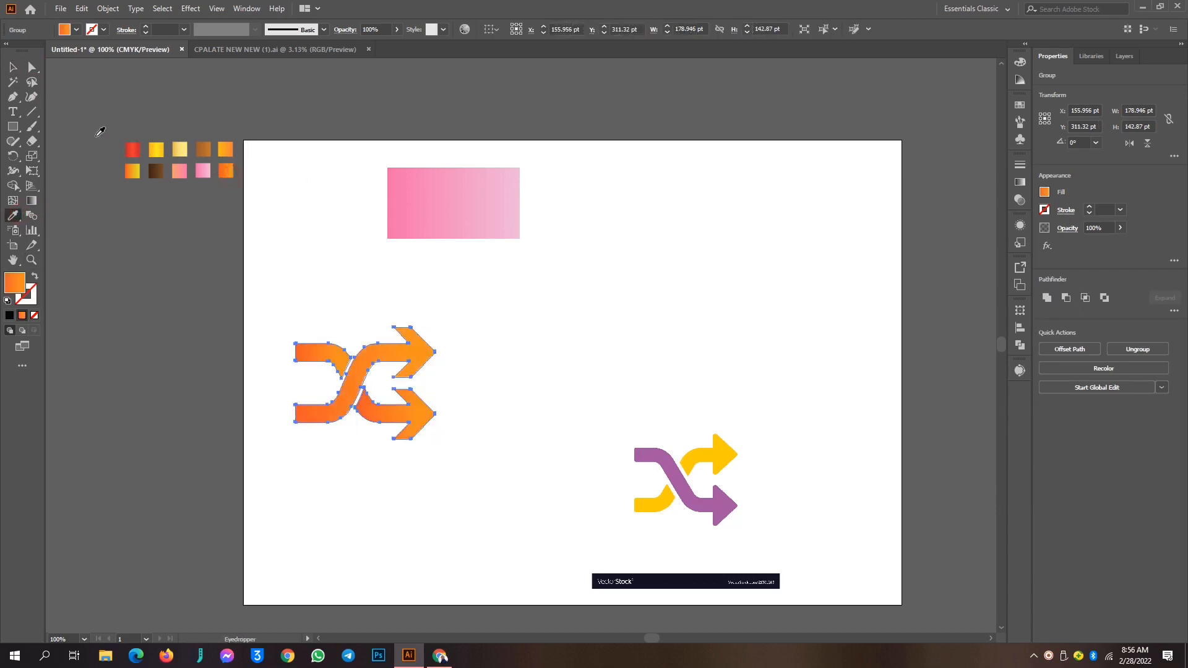
key(ctrl+z)
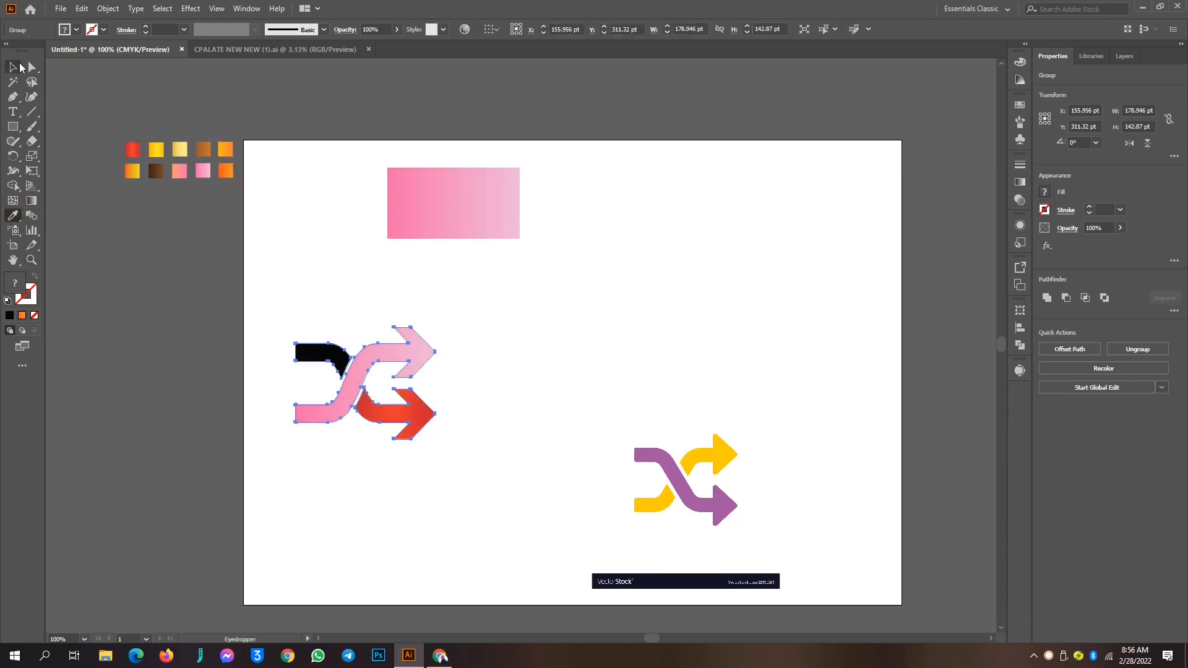
Fill only the icon's black upper left piece with the orange gradient swatch using the Direct Selection tool and Eyedropper
click(30, 67)
click(351, 283)
click(318, 353)
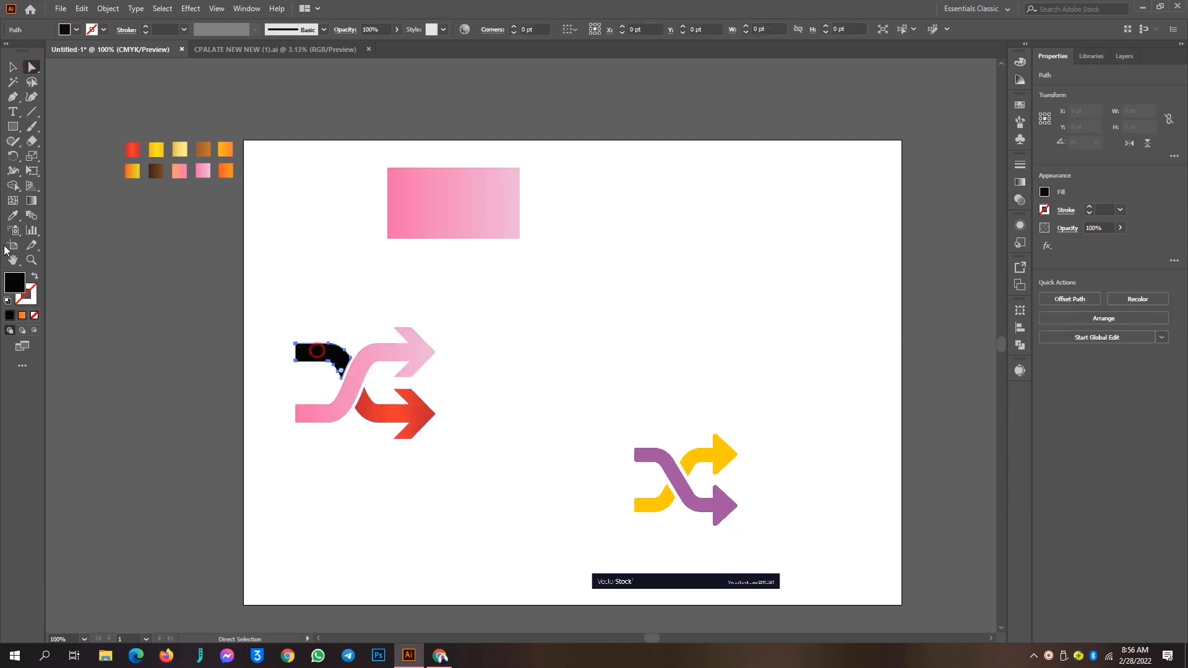
click(12, 215)
click(226, 171)
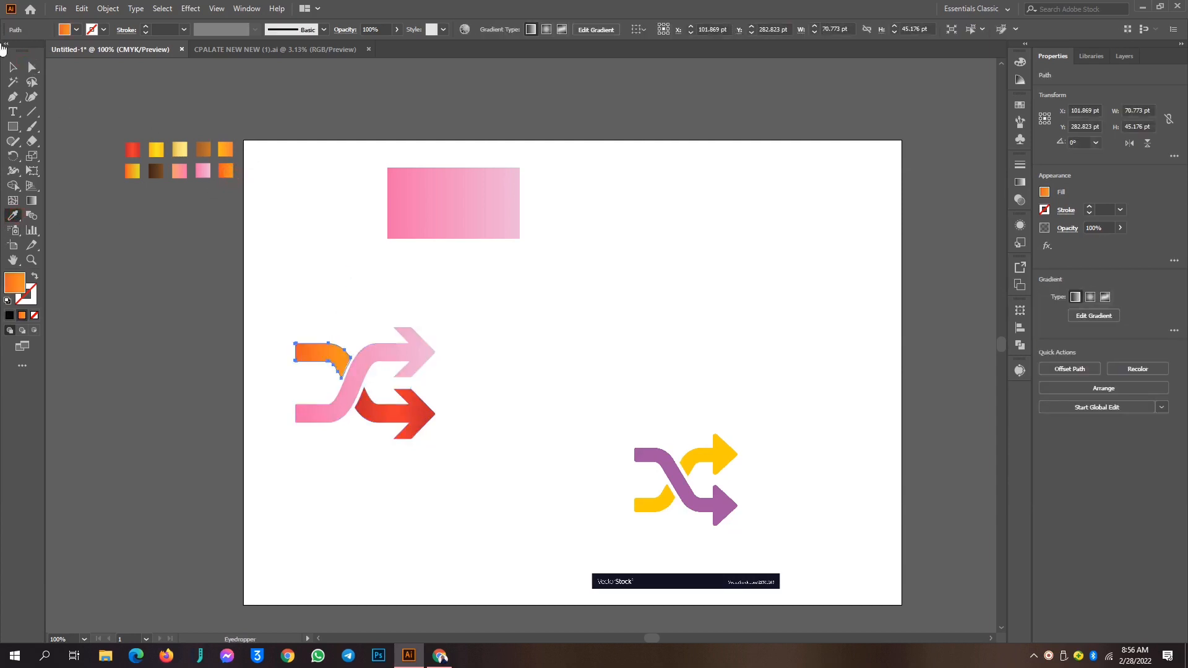
Scale the recoloured arrow icon down slightly as a whole with the Selection tool
click(13, 67)
click(652, 335)
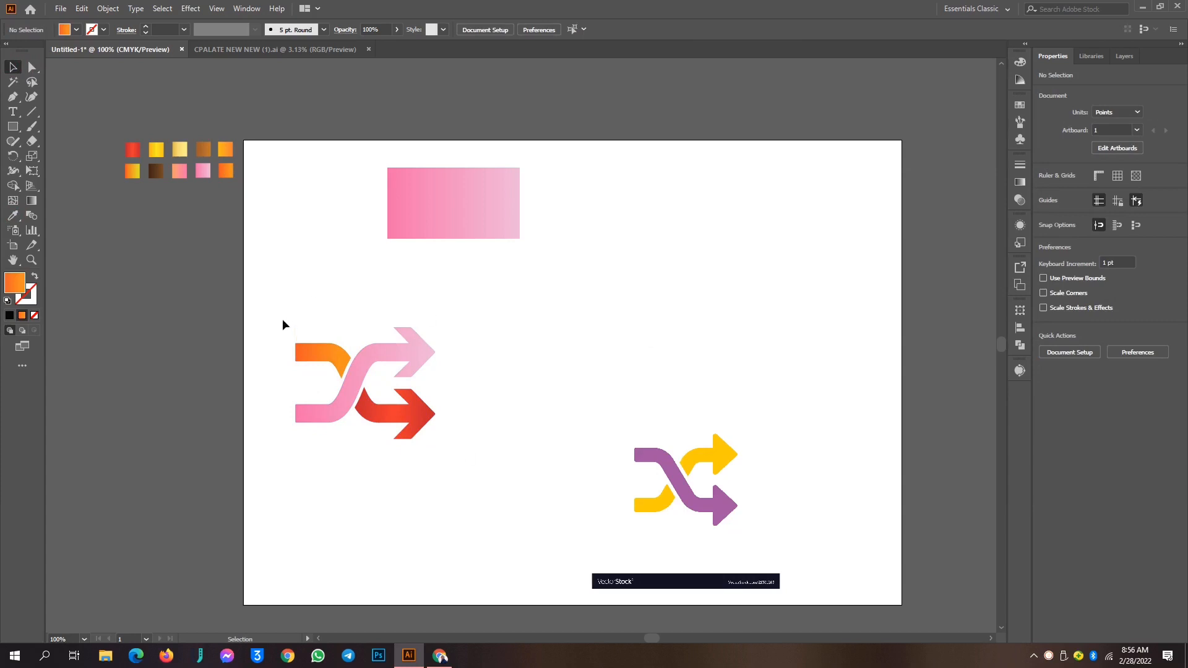
drag(283, 321, 491, 471)
drag(438, 383, 410, 412)
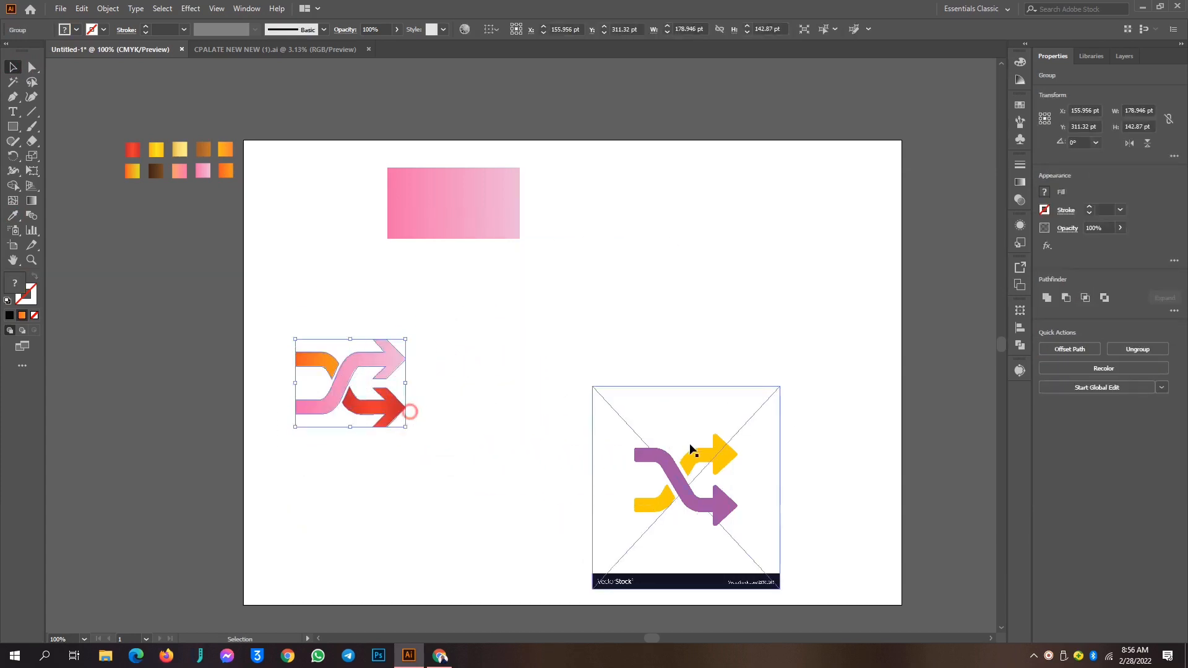
Select the linked purple and yellow shuffle image and show its Image Trace settings
click(693, 454)
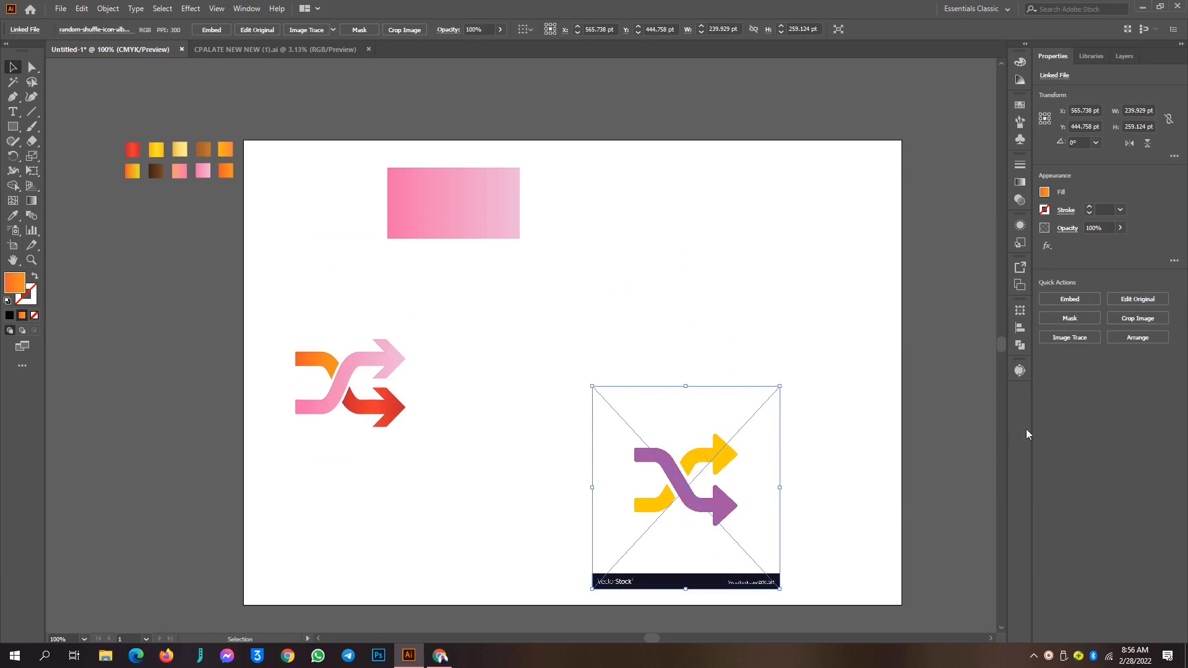
click(1019, 370)
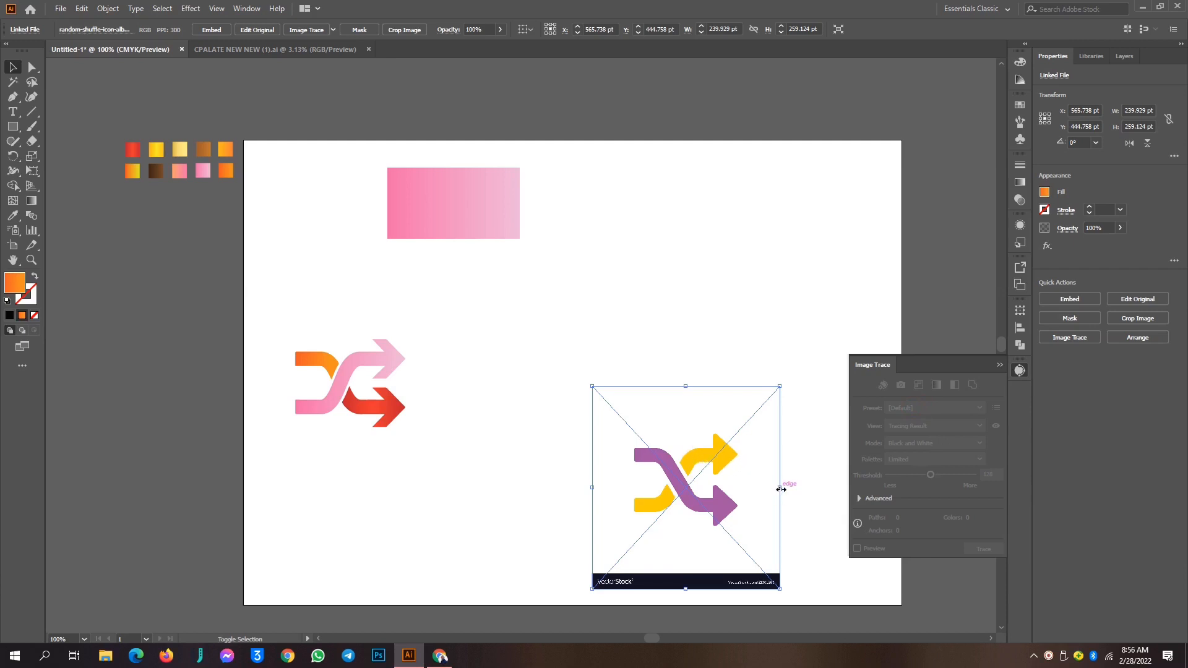
drag(781, 489, 791, 494)
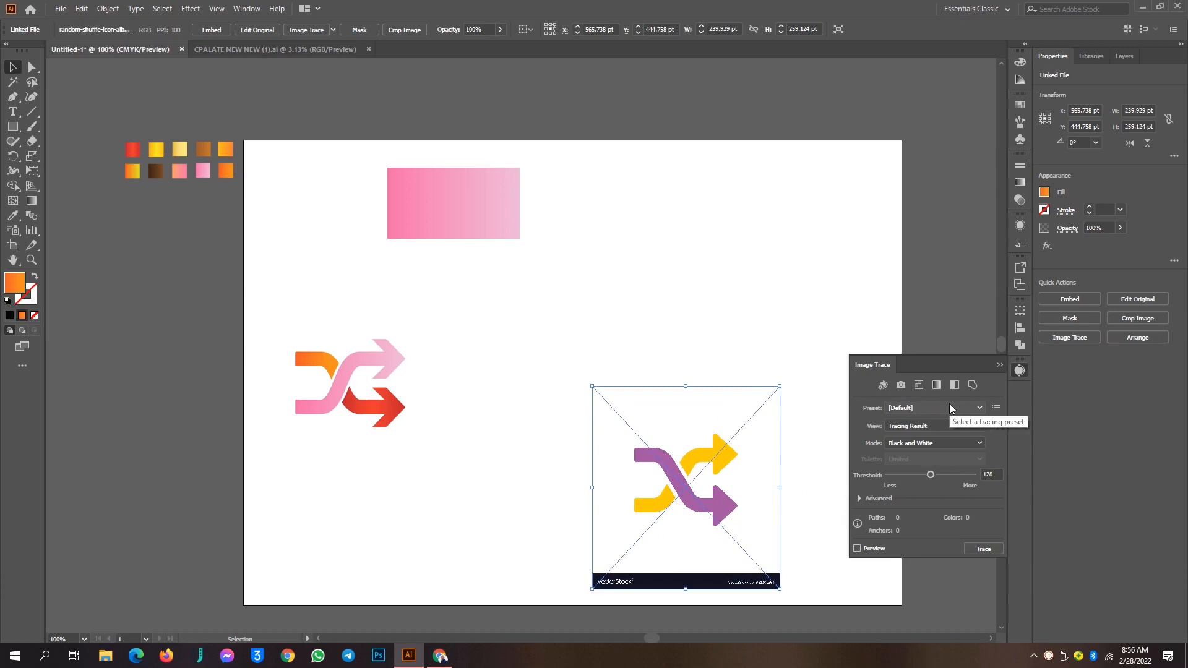
Try tracing the purple and yellow shuffle image with the 3 Colors preset, and undo the trace
click(975, 408)
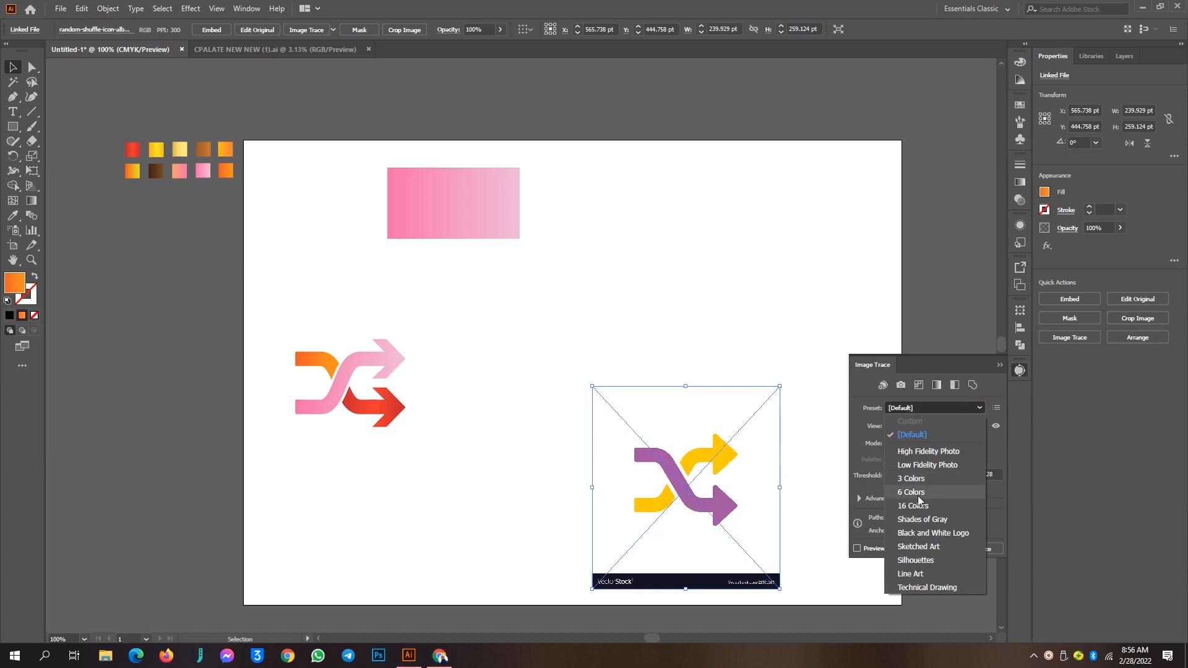
click(921, 480)
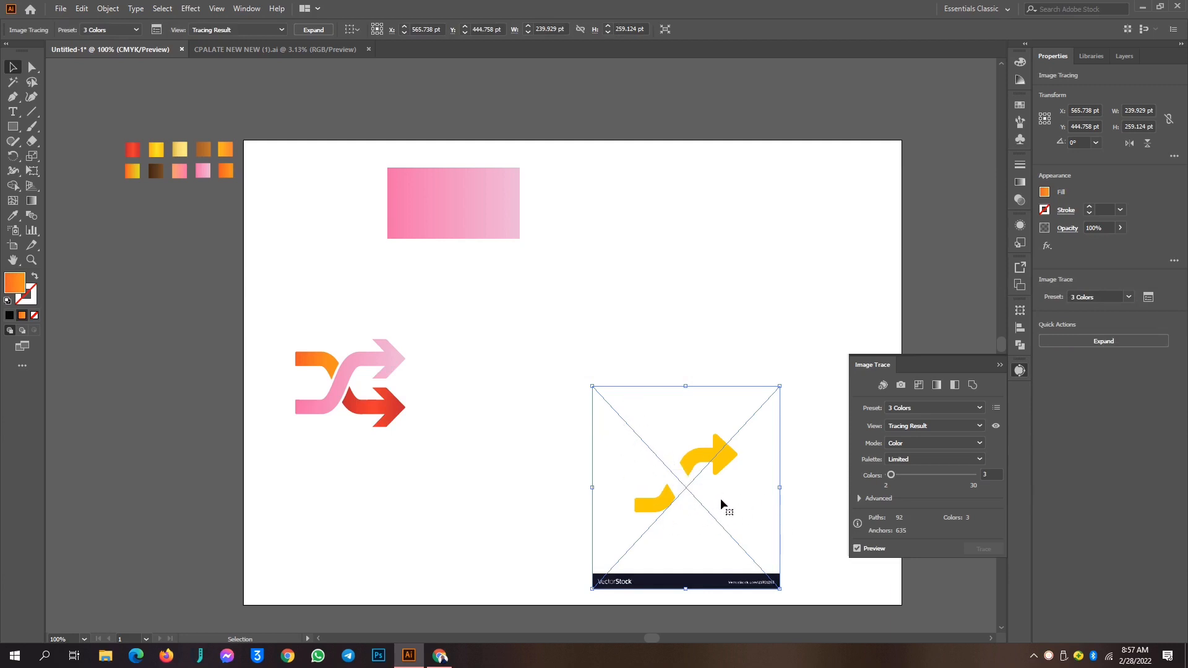
key(ctrl+z)
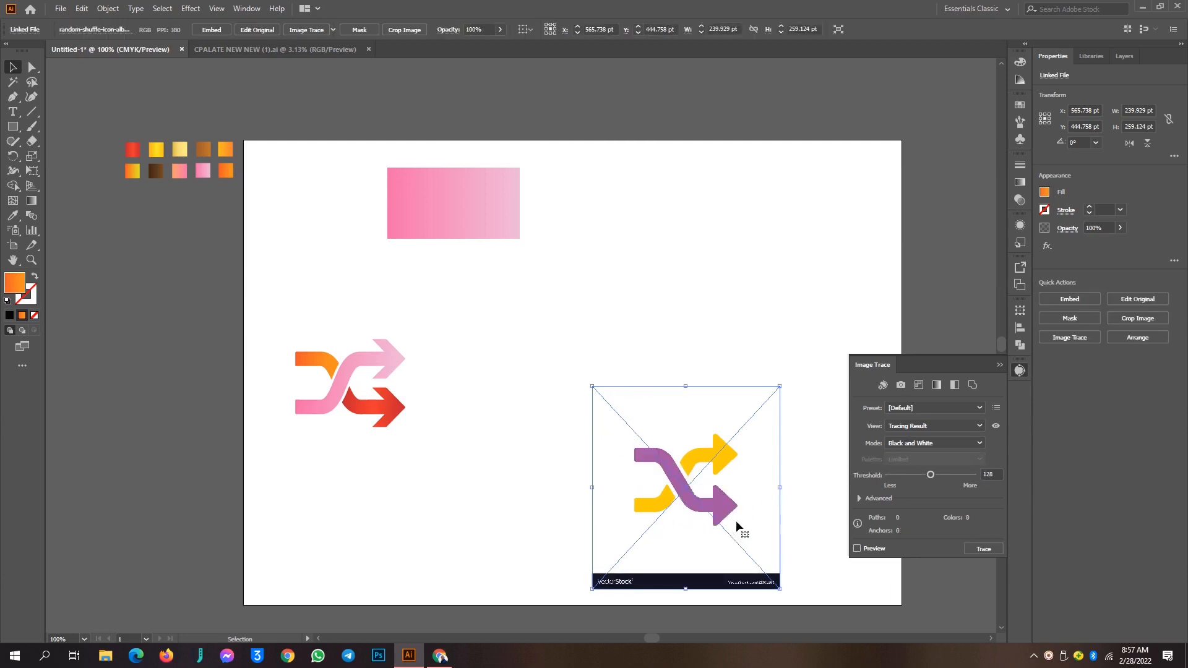
Trace the purple and yellow shuffle image with the 6 Colors preset and move it up the artboard
click(934, 407)
click(922, 481)
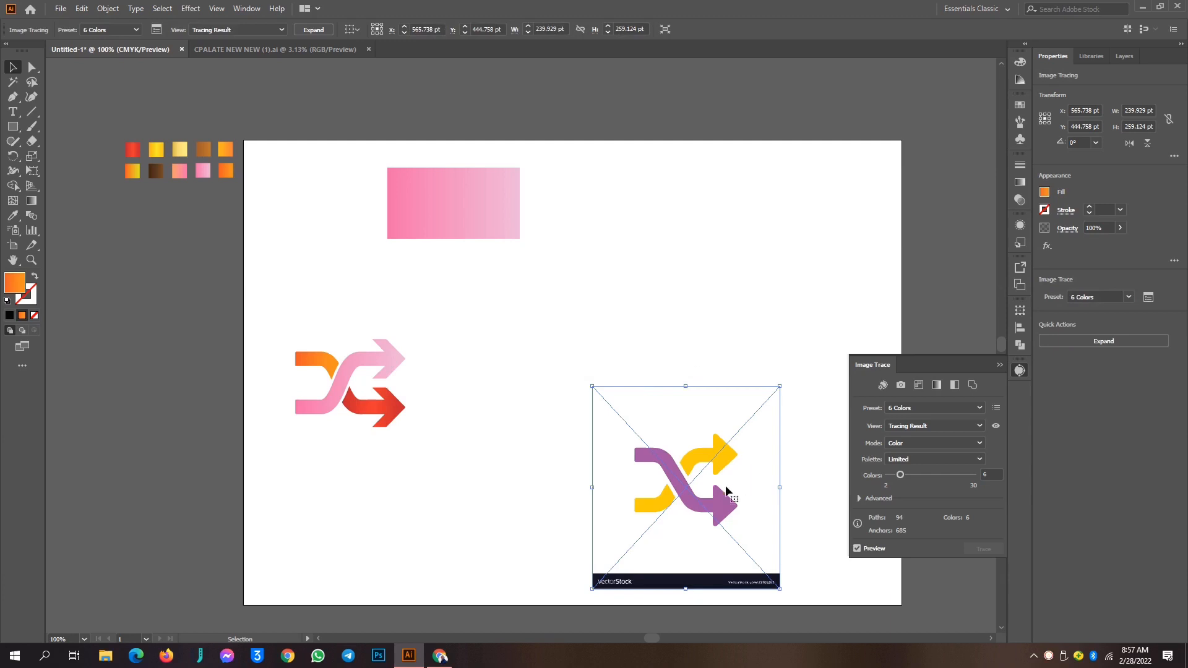
drag(701, 493, 684, 350)
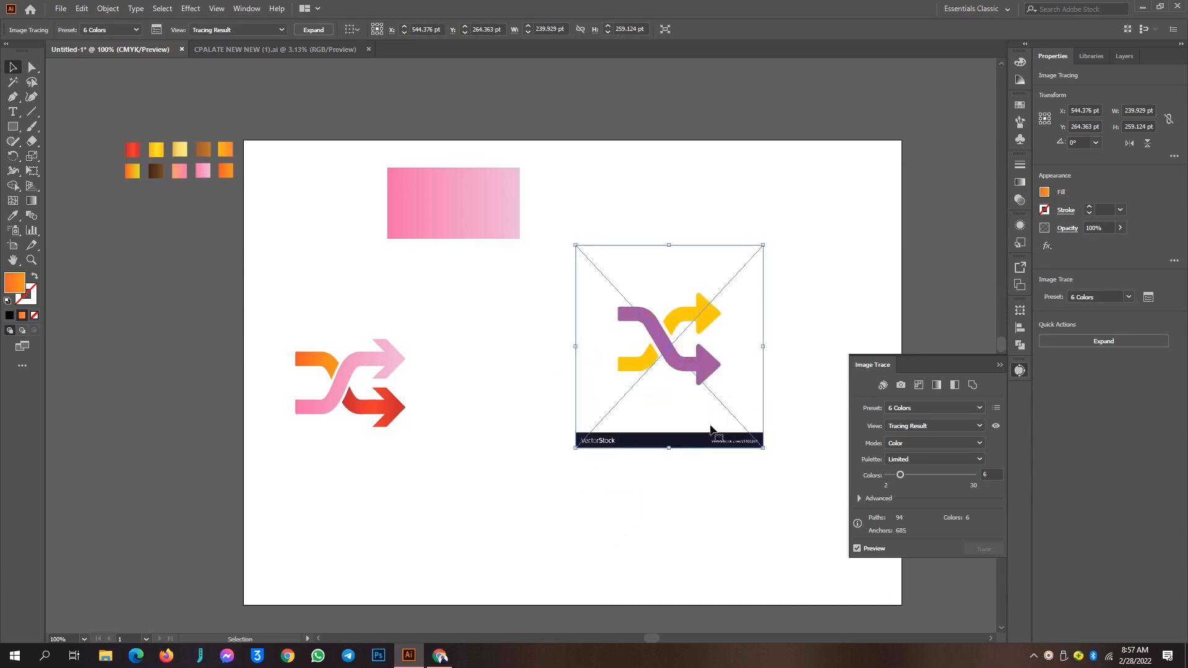
Examine the preset, view, mode and palette choices offered for the traced image
click(929, 410)
click(928, 409)
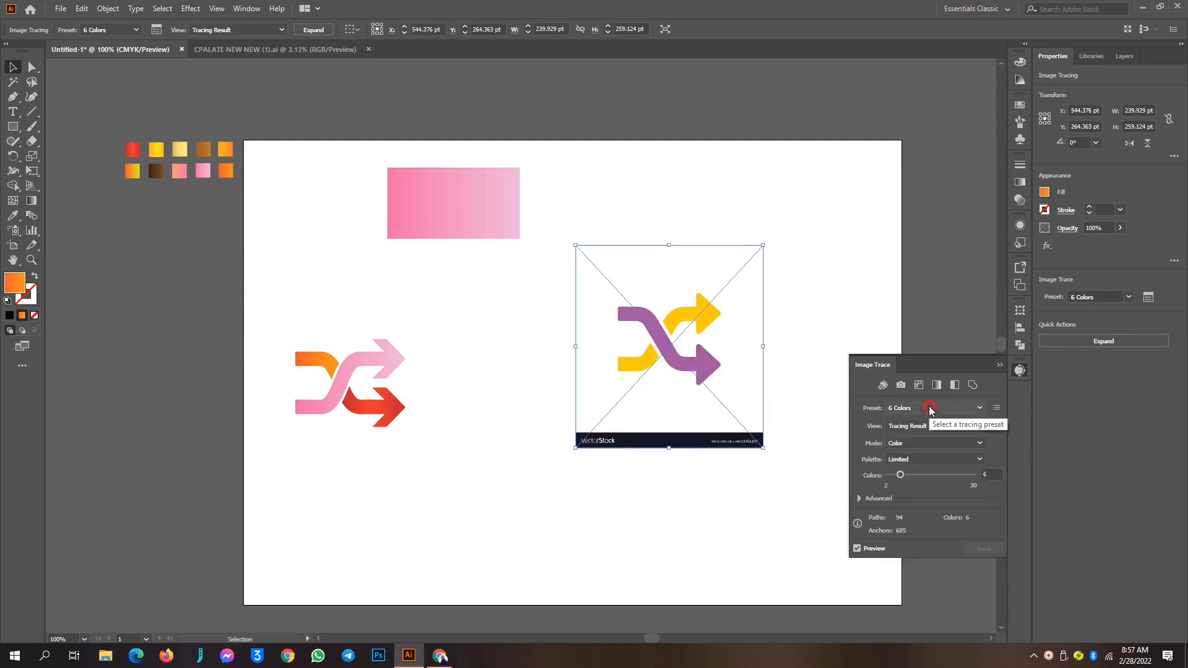
click(924, 421)
click(940, 425)
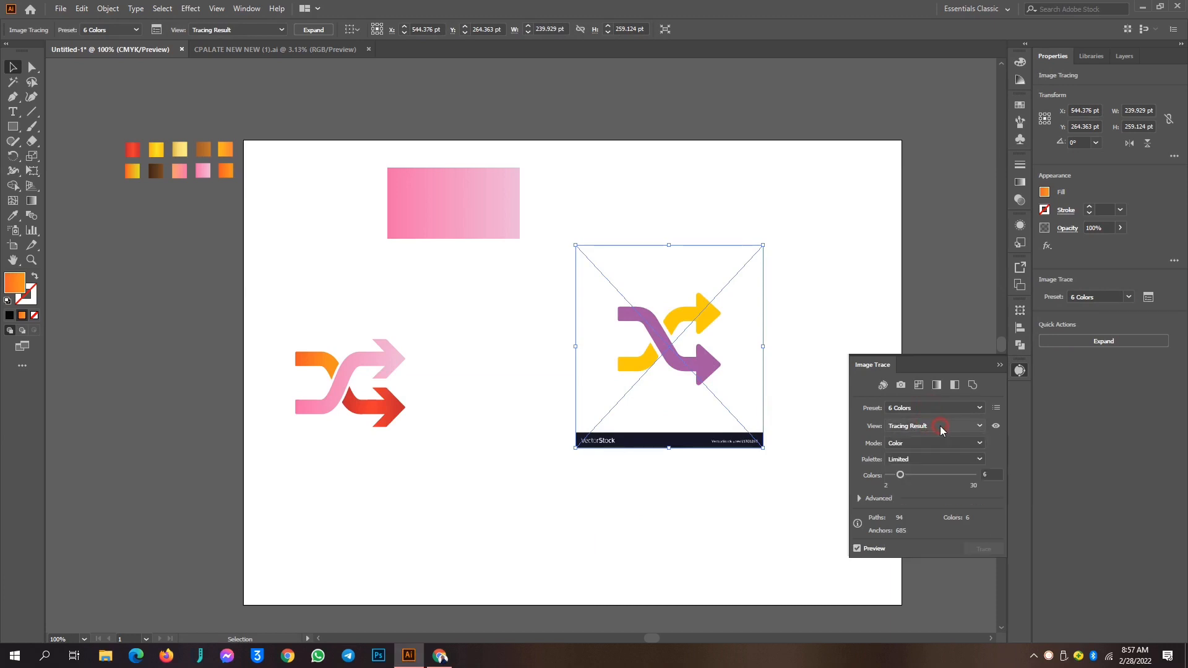
click(940, 426)
click(940, 426)
click(926, 443)
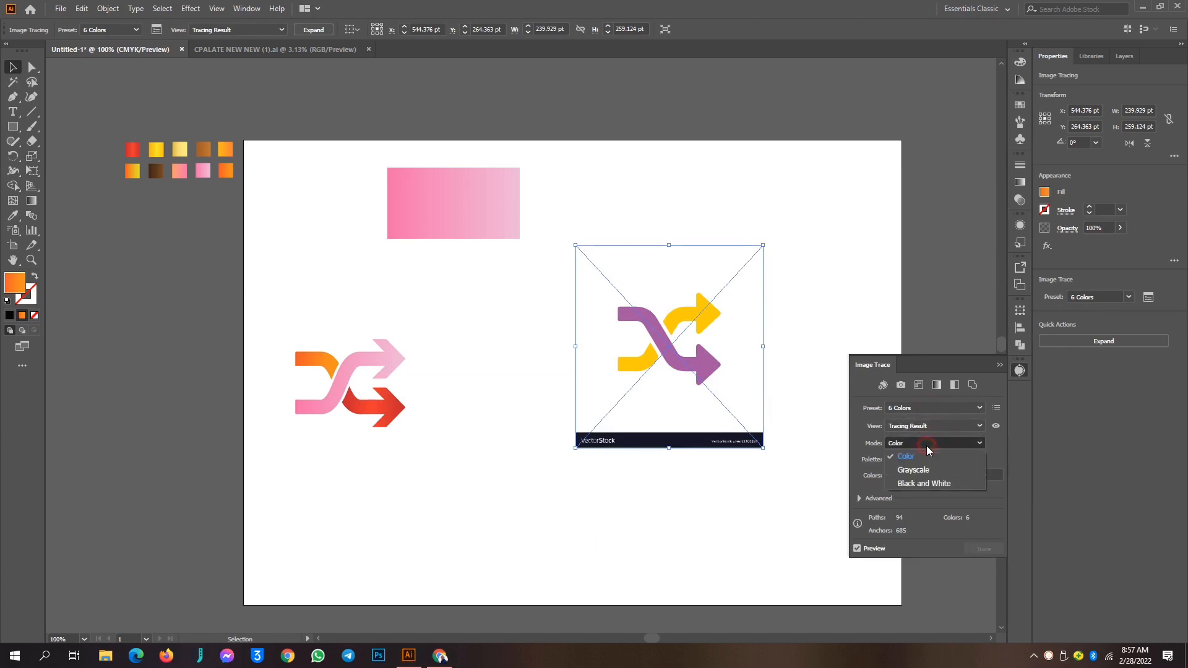
click(926, 444)
click(922, 461)
click(922, 461)
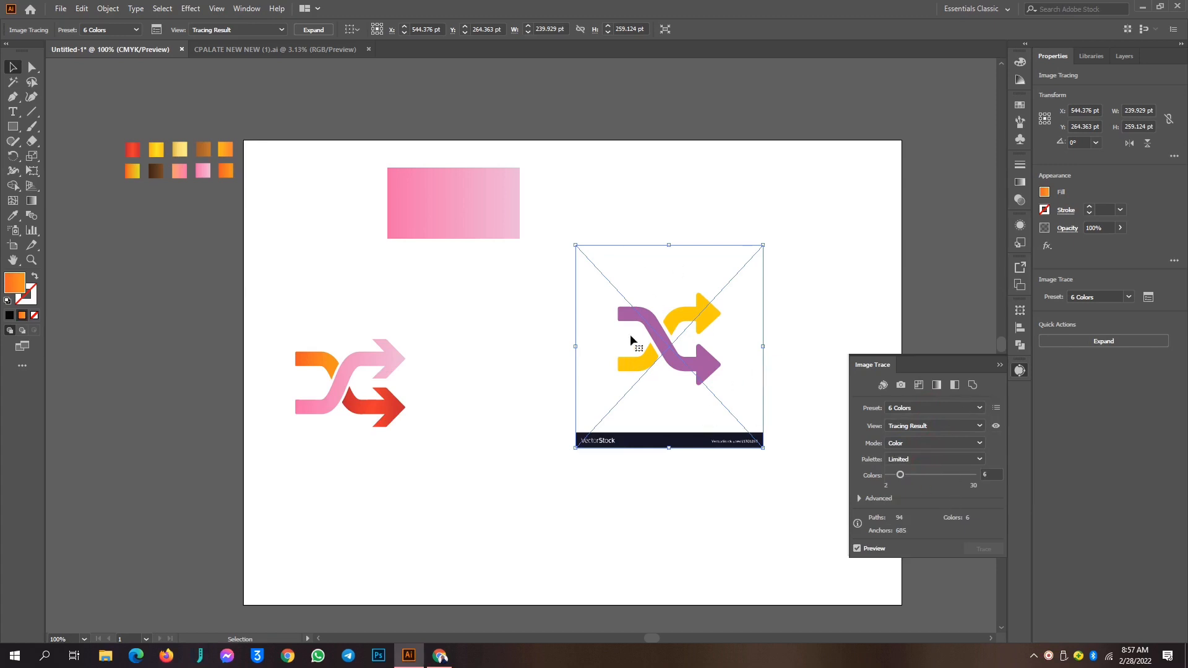
Move the traced image closer to the recoloured icon and expand the trace into editable paths
drag(708, 375, 664, 394)
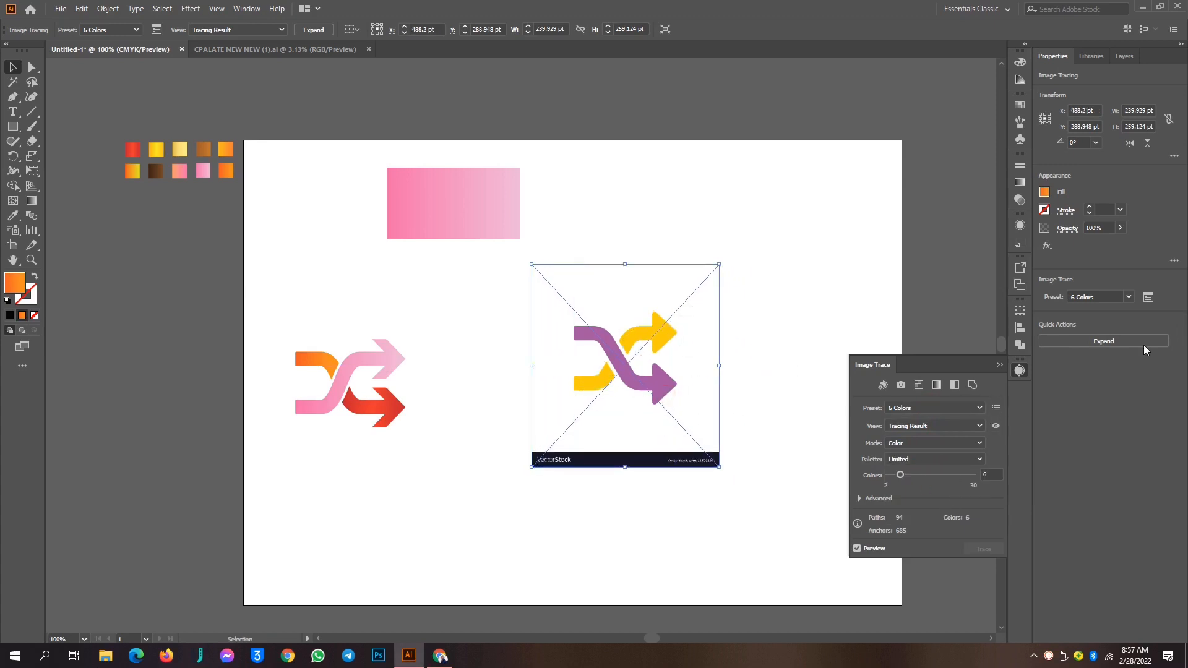
click(1089, 342)
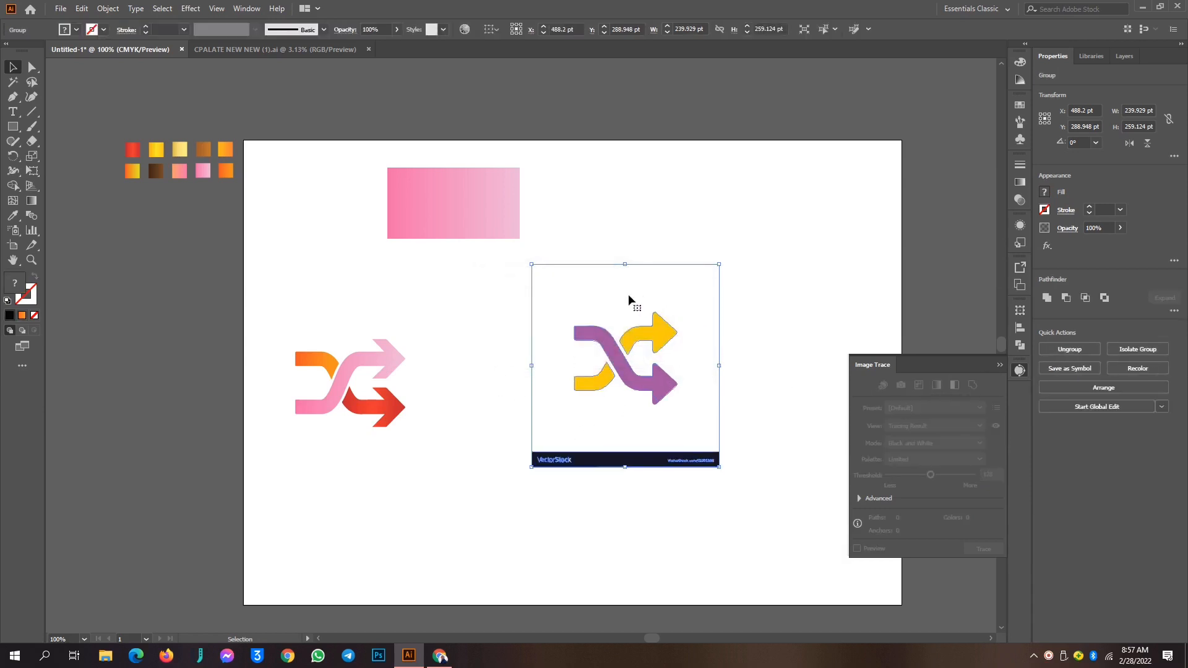
Move the three purple and yellow arrow pieces to the artboard's upper right corner and delete the remaining background and VectorStock banner
click(32, 67)
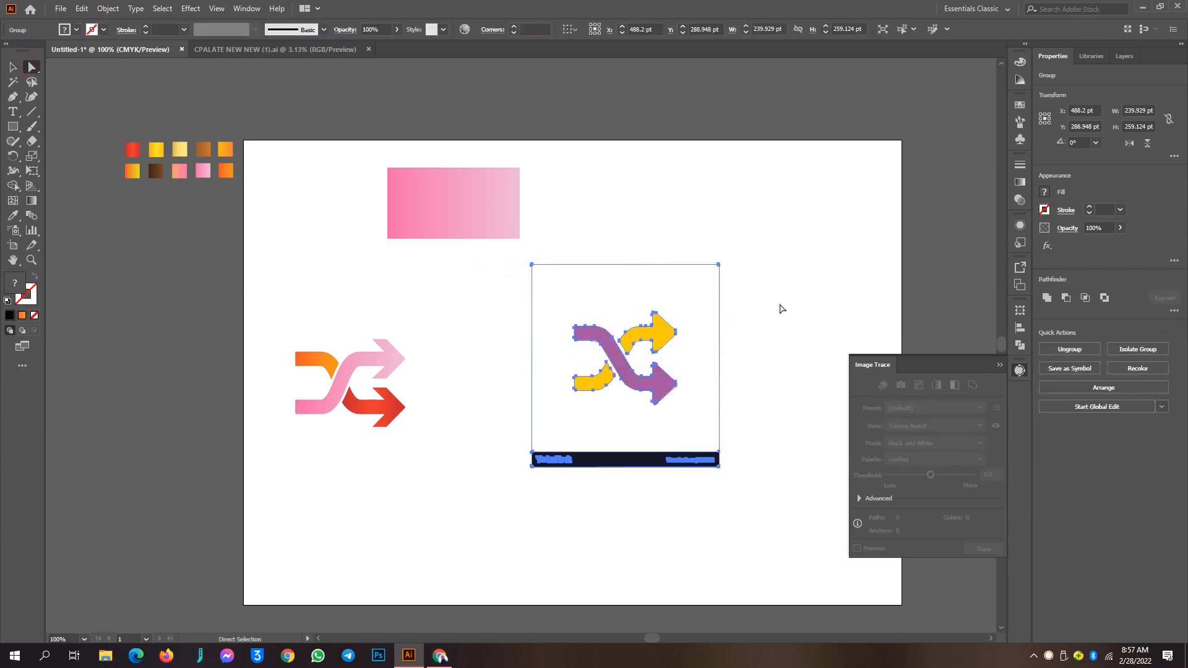
click(782, 309)
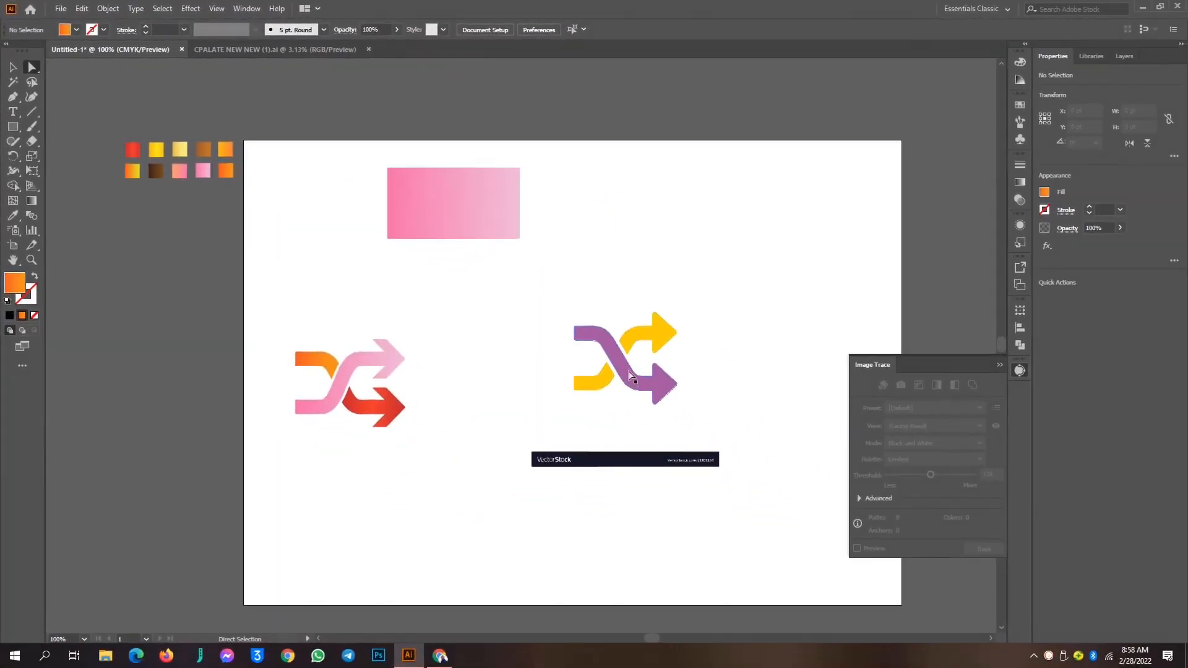
click(628, 369)
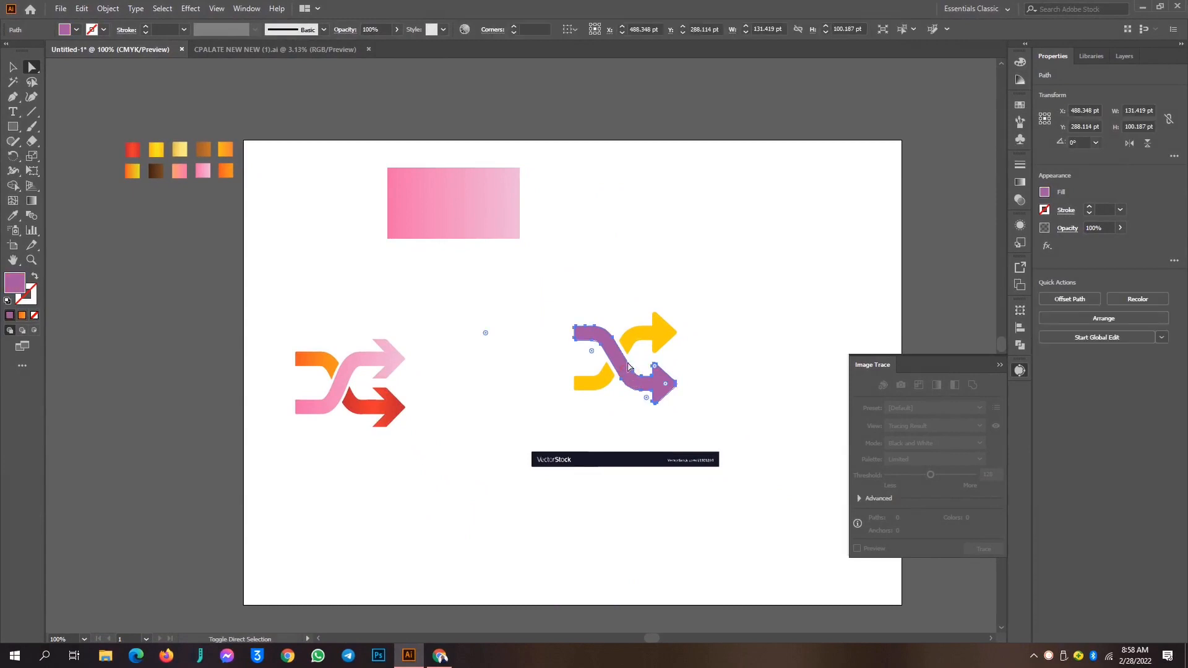
shift+click(628, 337)
shift+click(604, 382)
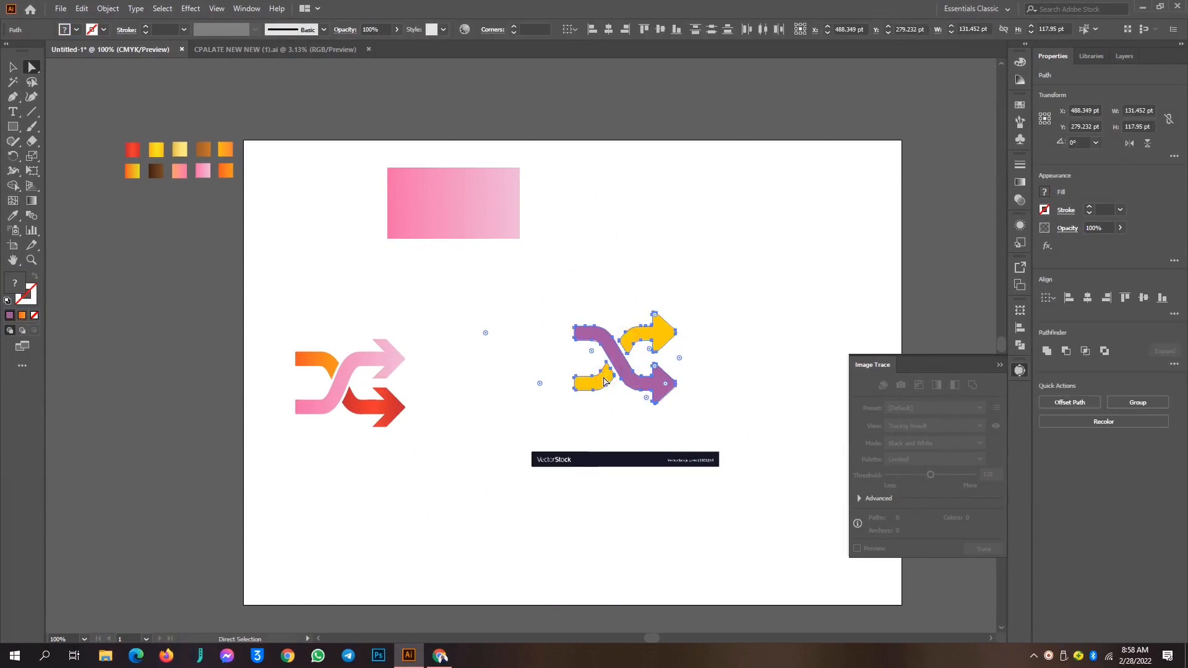
drag(604, 381, 810, 213)
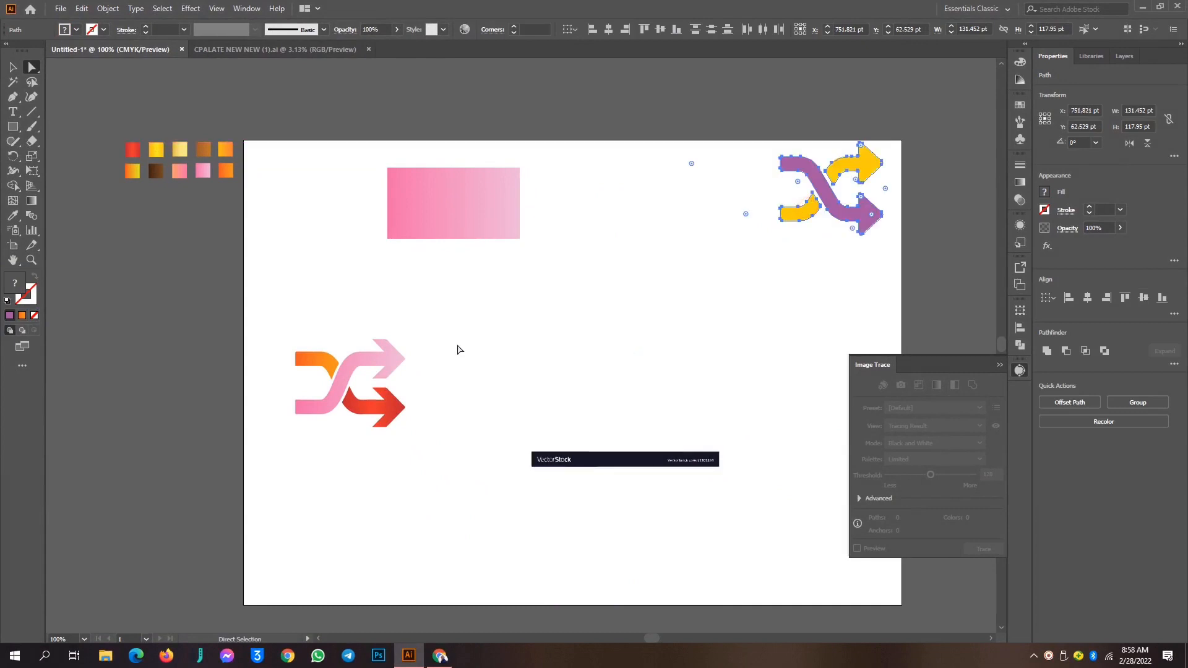
mouse_move(486, 256)
mouse_down()
mouse_move(715, 427)
mouse_move(751, 506)
mouse_up()
key(Delete)
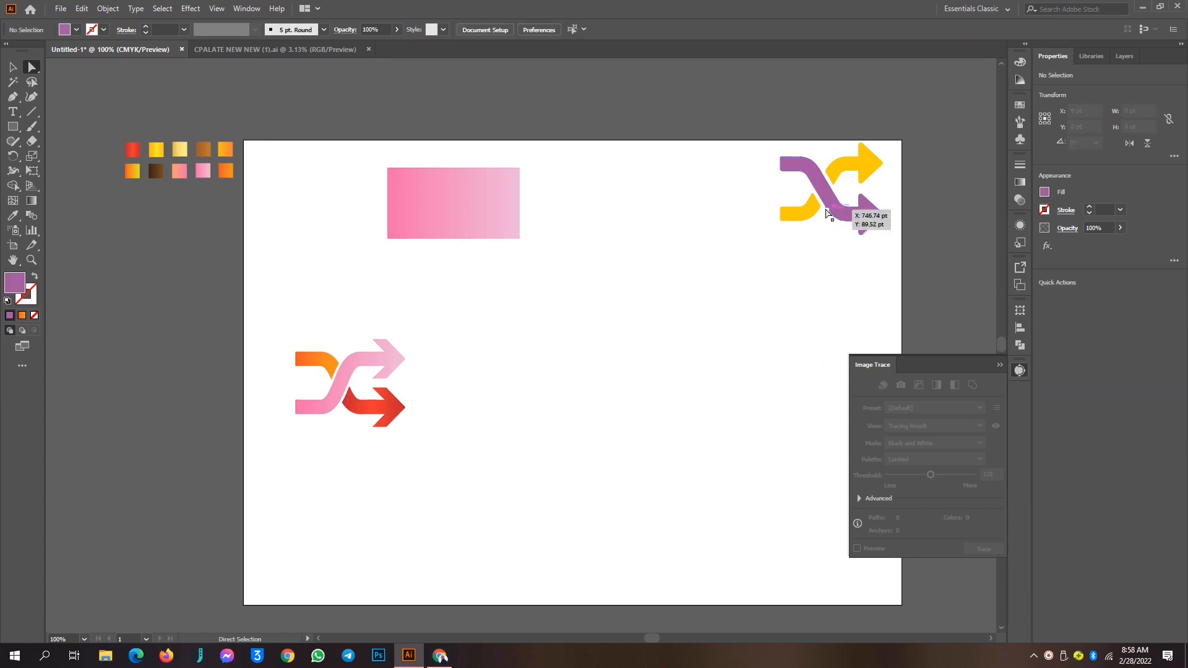
Move the purple and yellow icon back beside the recoloured gradient icon and deselect it
drag(695, 112, 918, 274)
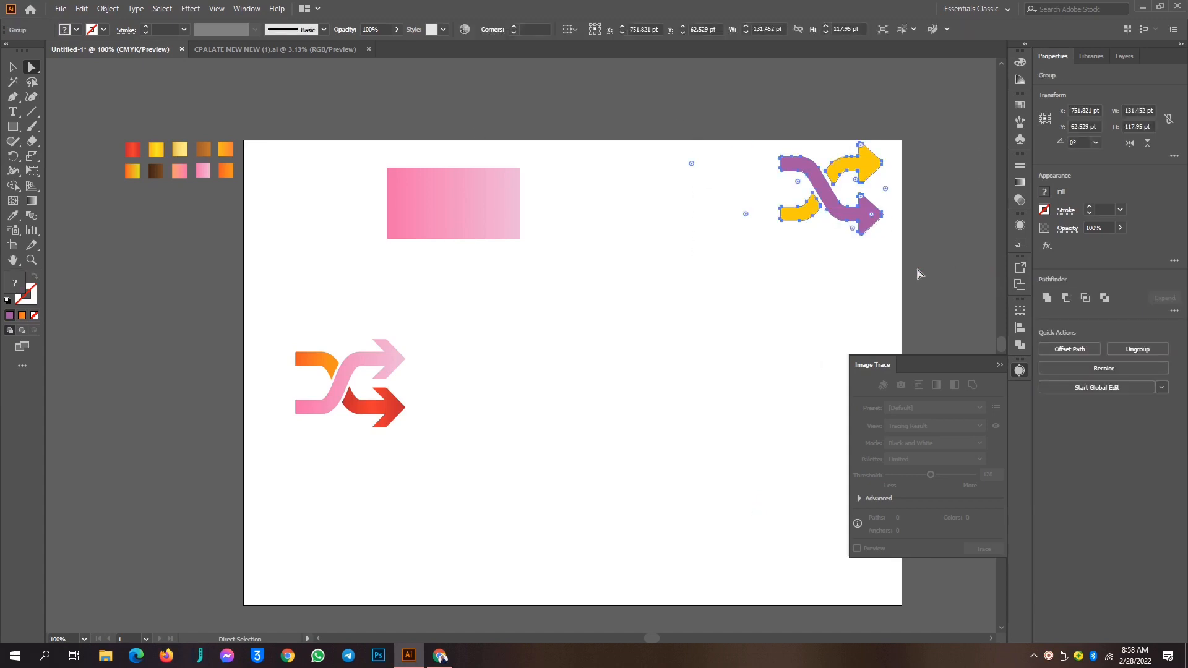
key(ctrl)
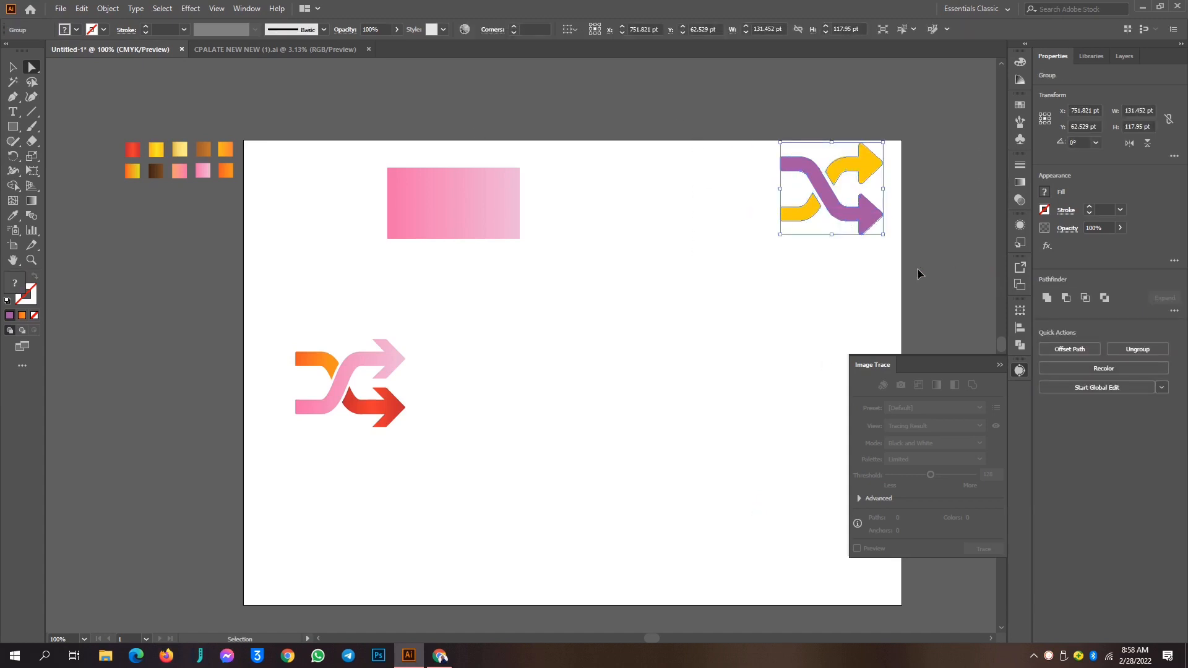
drag(829, 206, 494, 487)
click(581, 341)
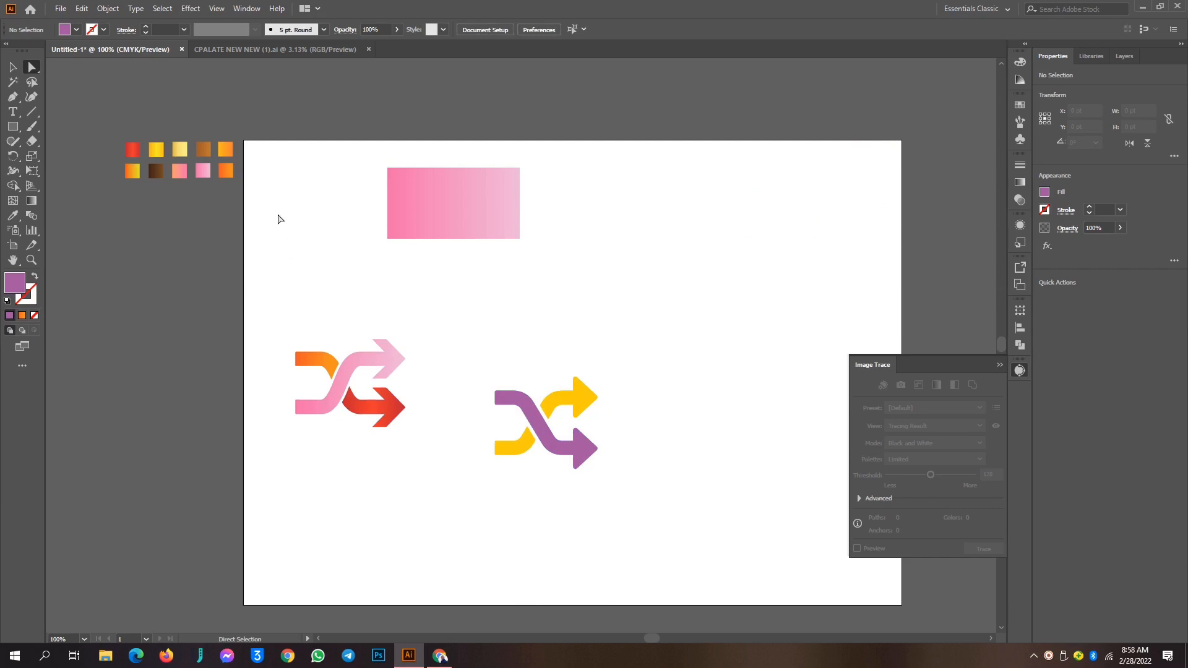
Delete the pink gradient rectangle and both shuffle icons from the artboard
drag(253, 144, 676, 528)
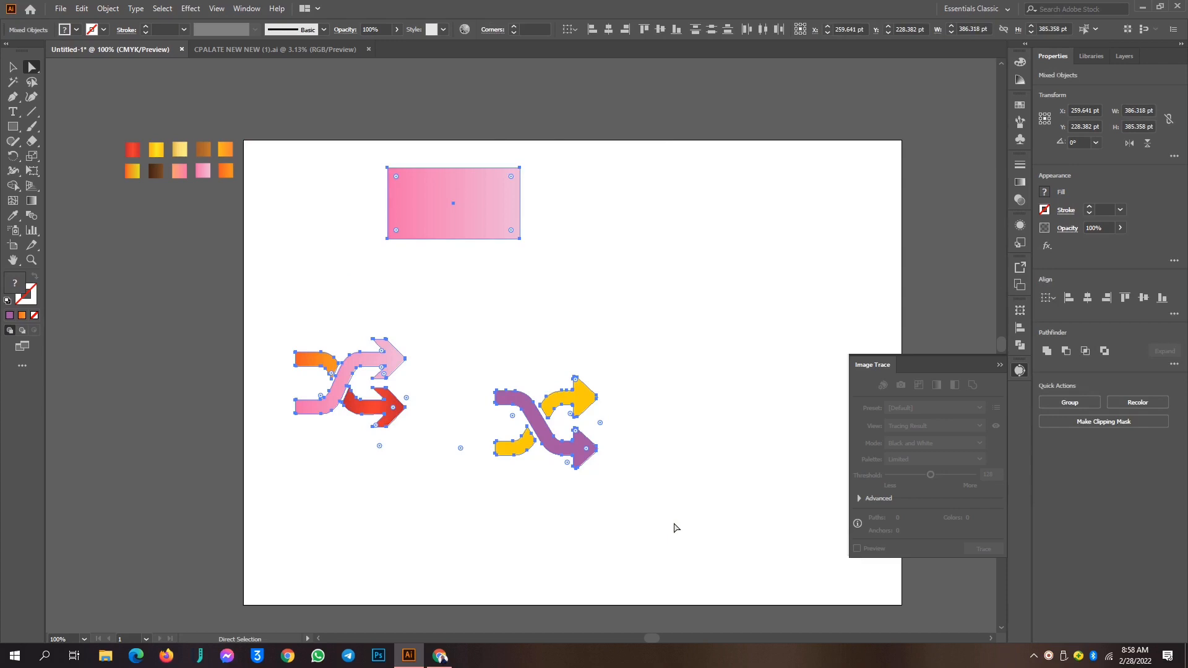
key(Delete)
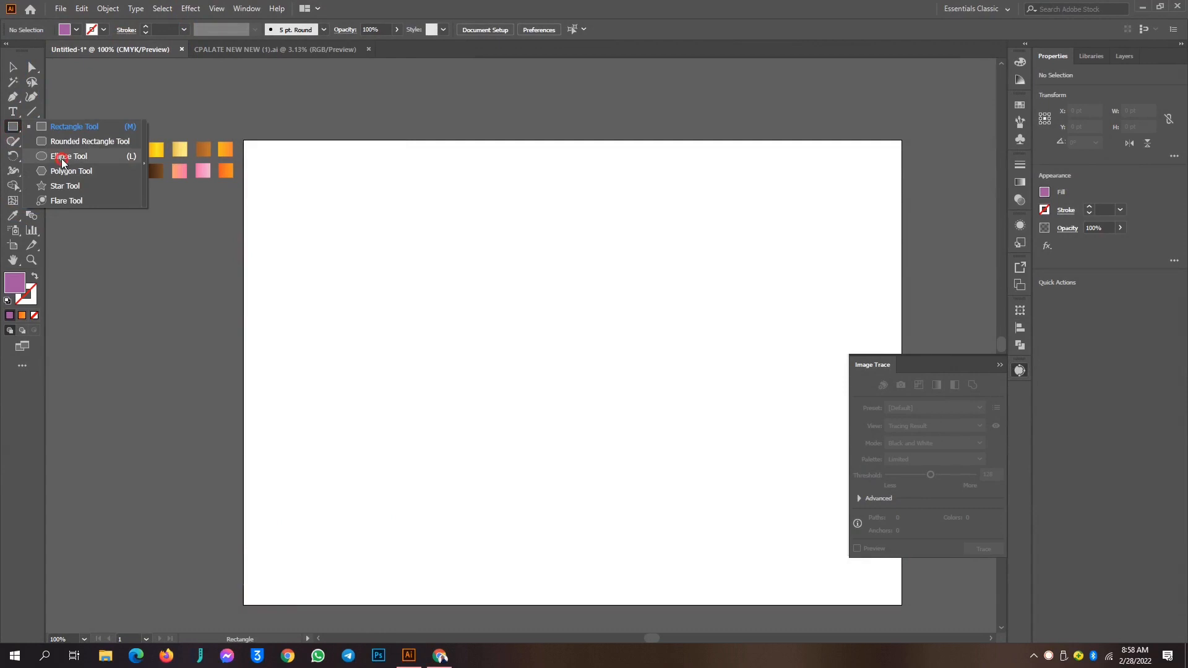
Draw a circle near the artboard's centre with the Ellipse tool and swap its purple fill with the empty stroke
click(59, 160)
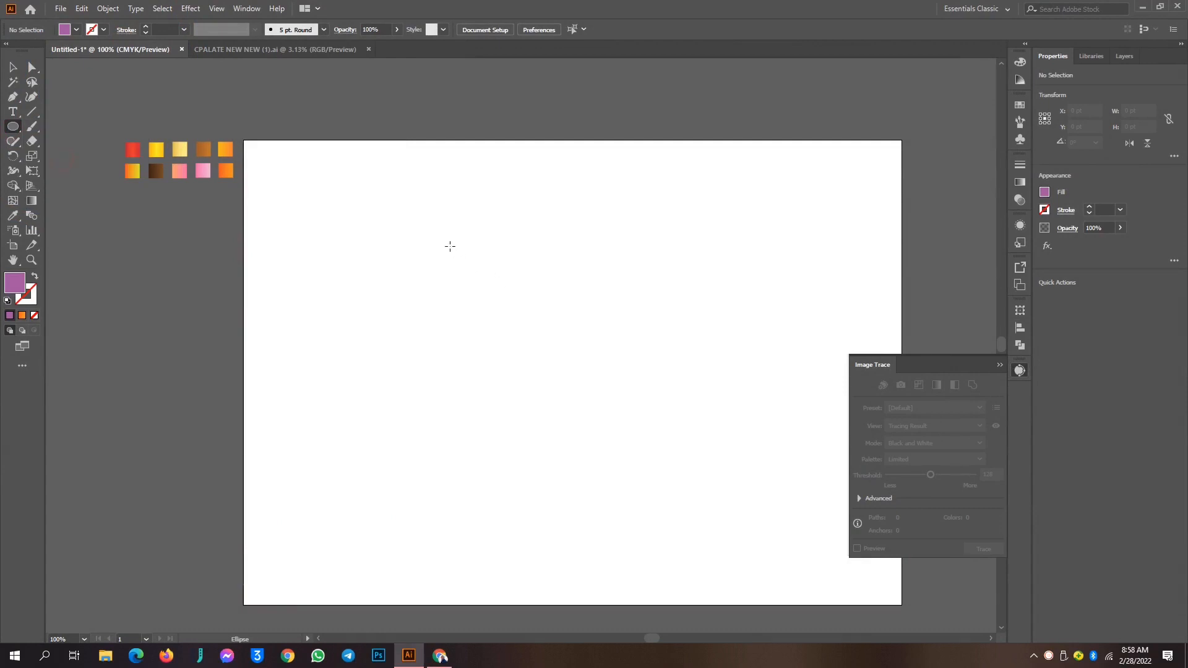
drag(450, 246, 697, 495)
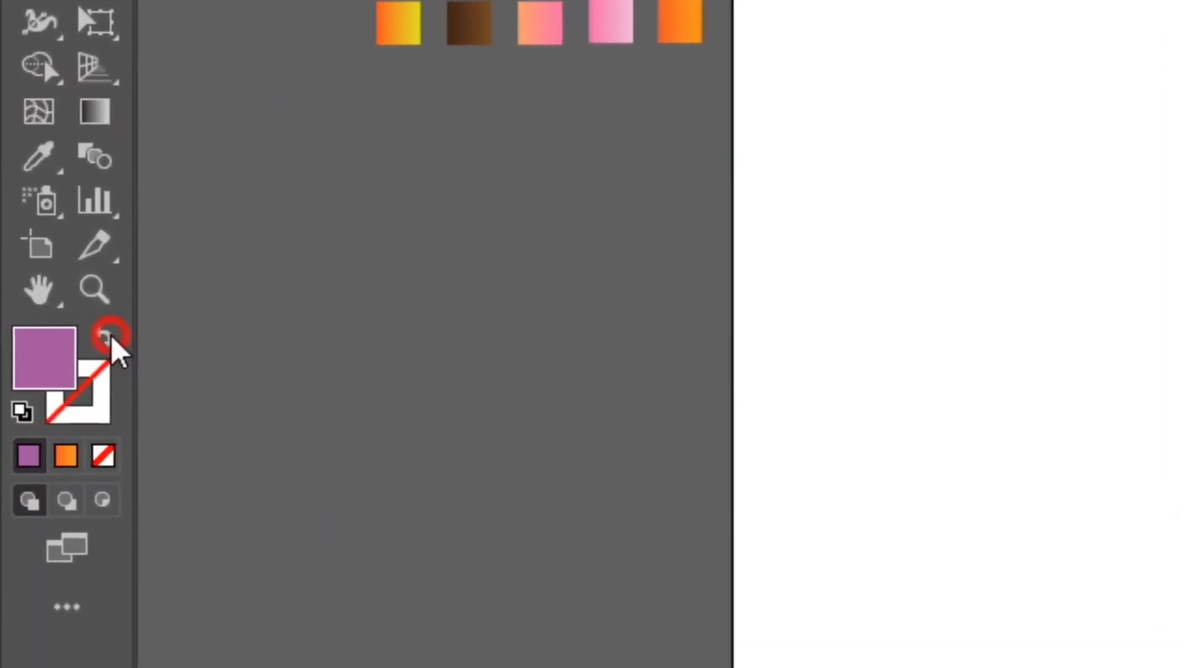
click(35, 276)
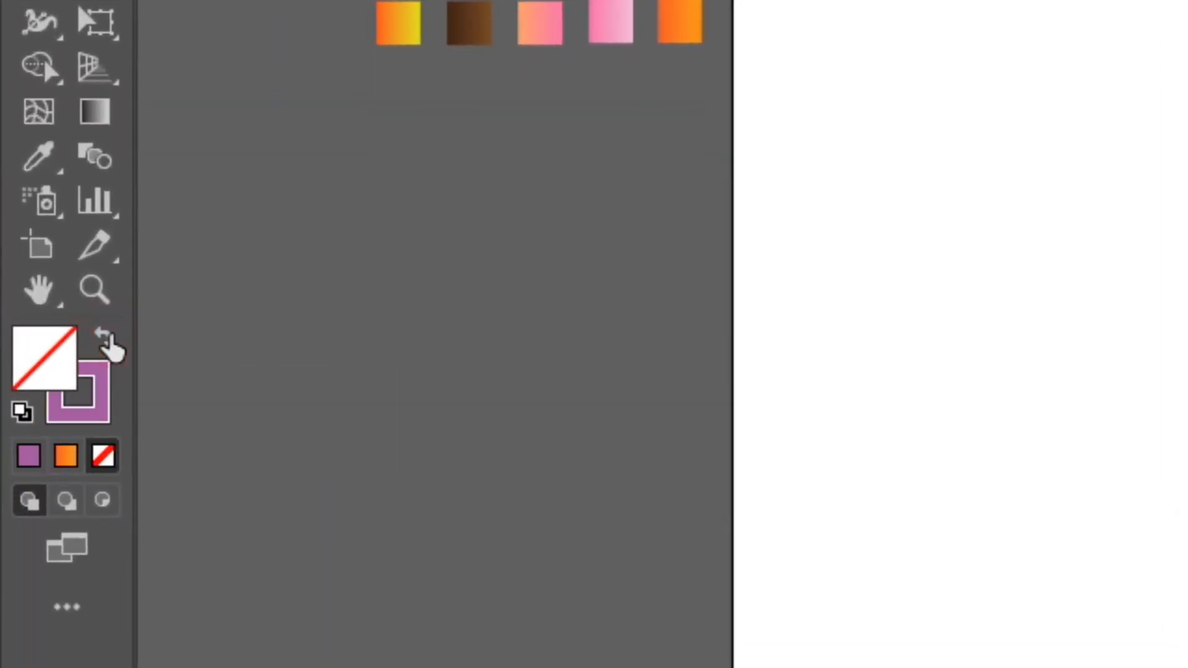
Swap the circle's fill and stroke repeatedly, finishing with no fill and a purple stroke
click(104, 337)
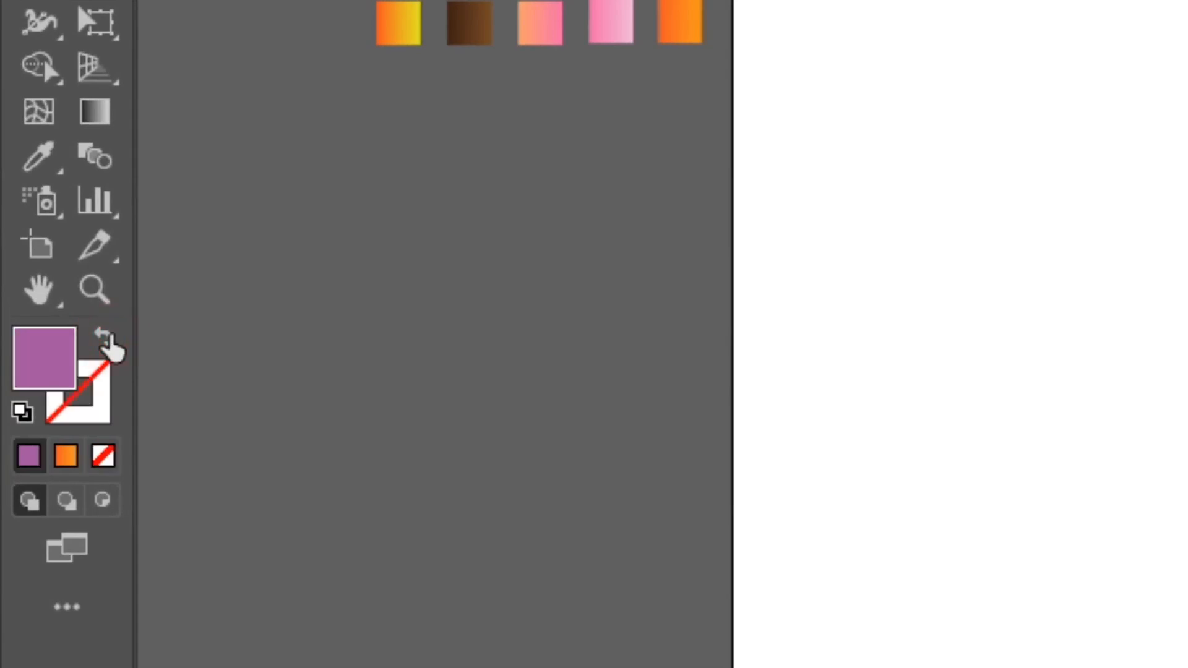
click(103, 337)
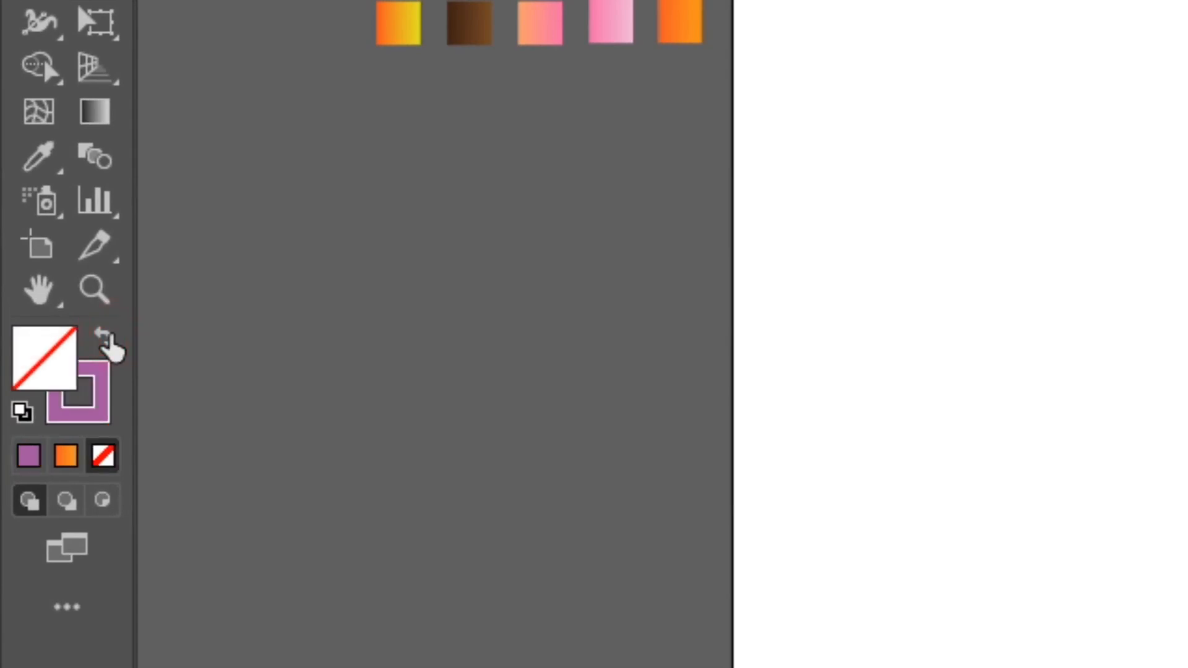
click(104, 337)
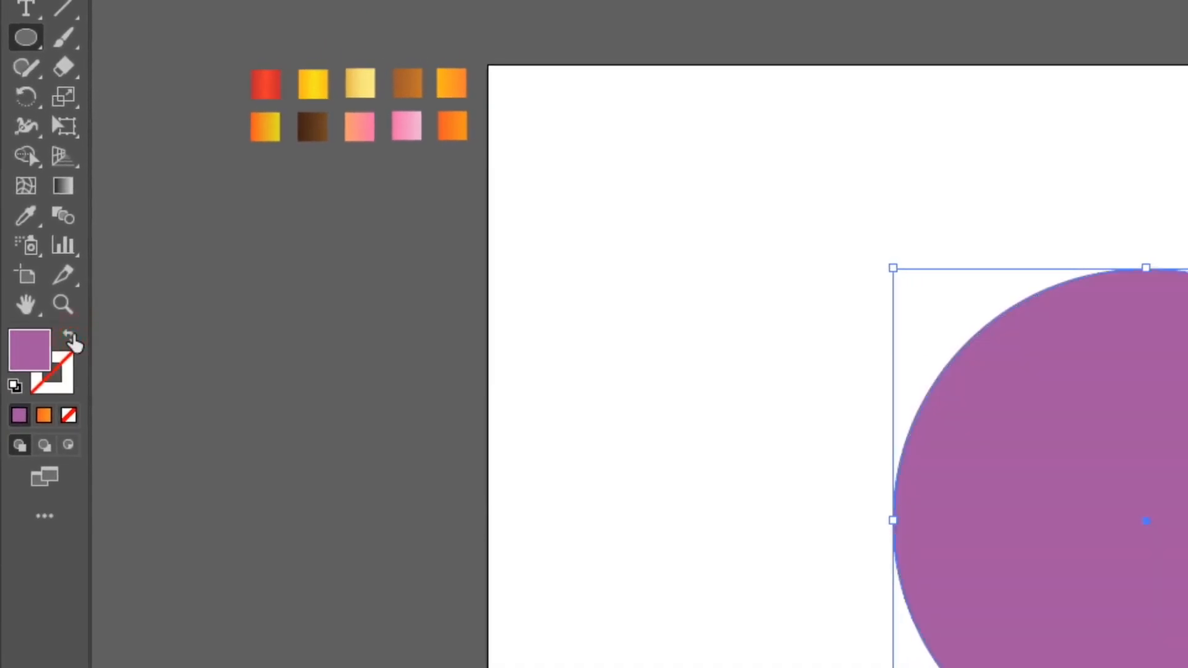
click(70, 337)
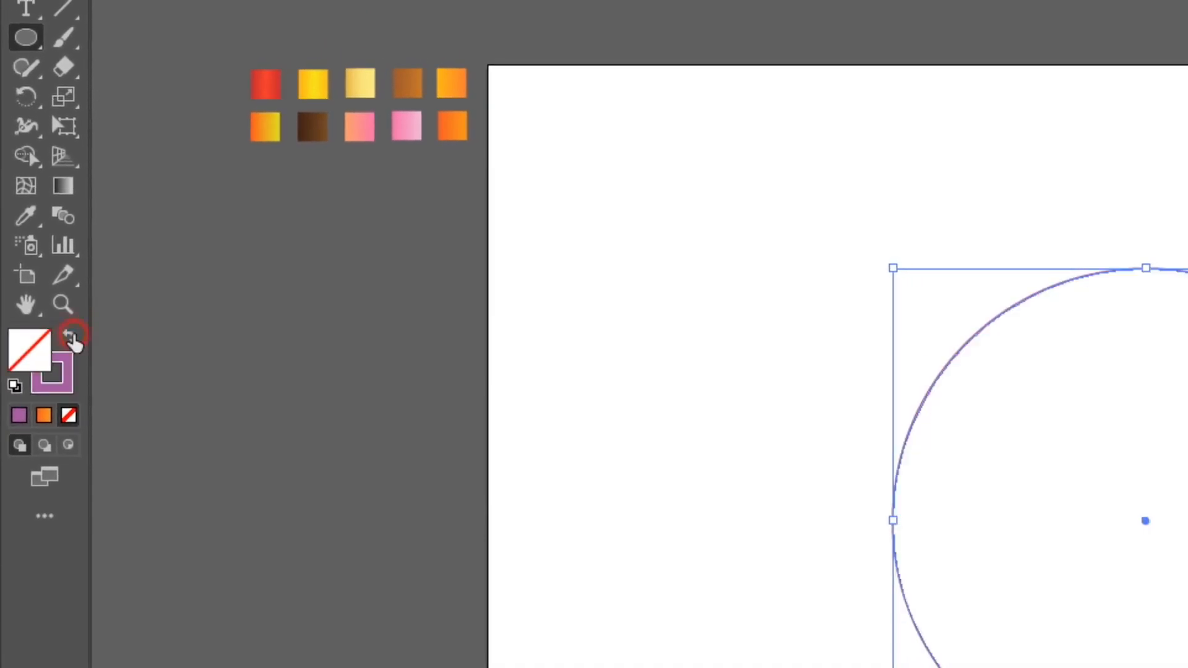
click(69, 337)
click(72, 339)
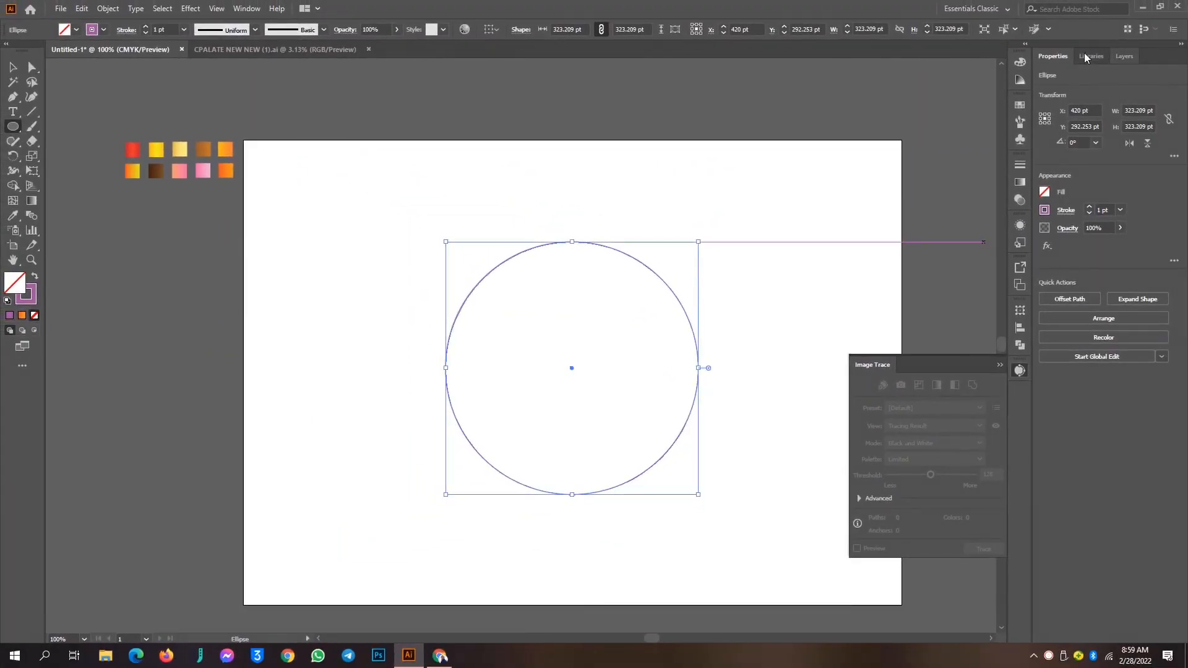
Close the Image Trace settings and set the circle's stroke weight to 64 pt
click(1000, 360)
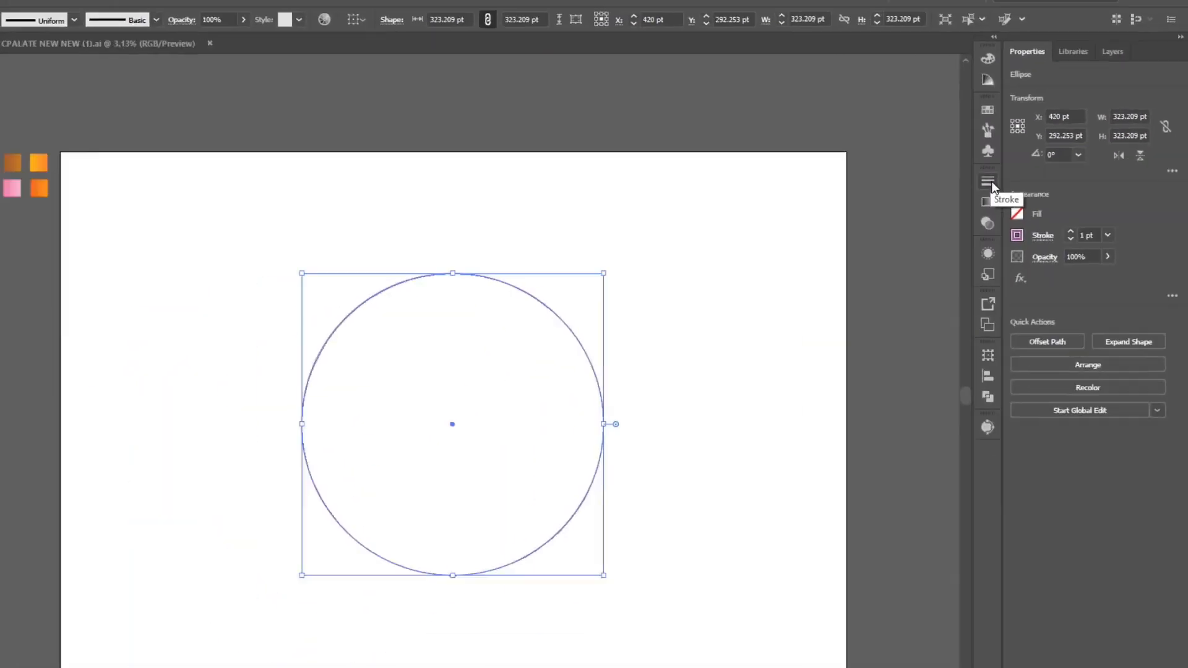
click(246, 8)
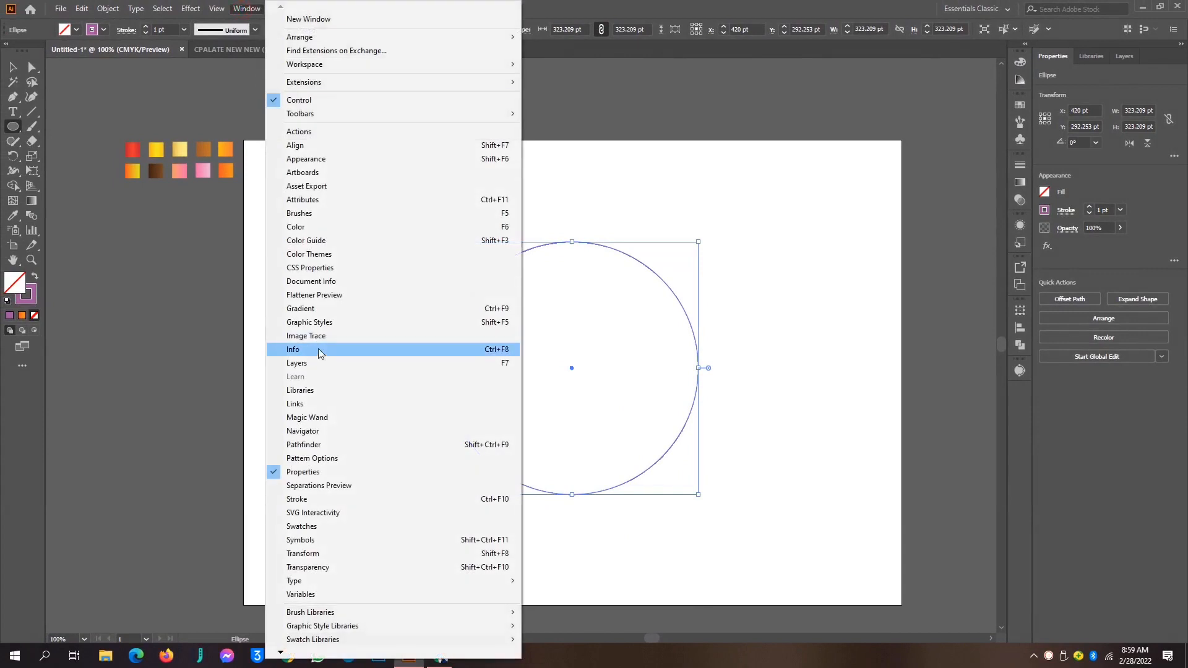
click(321, 500)
click(907, 179)
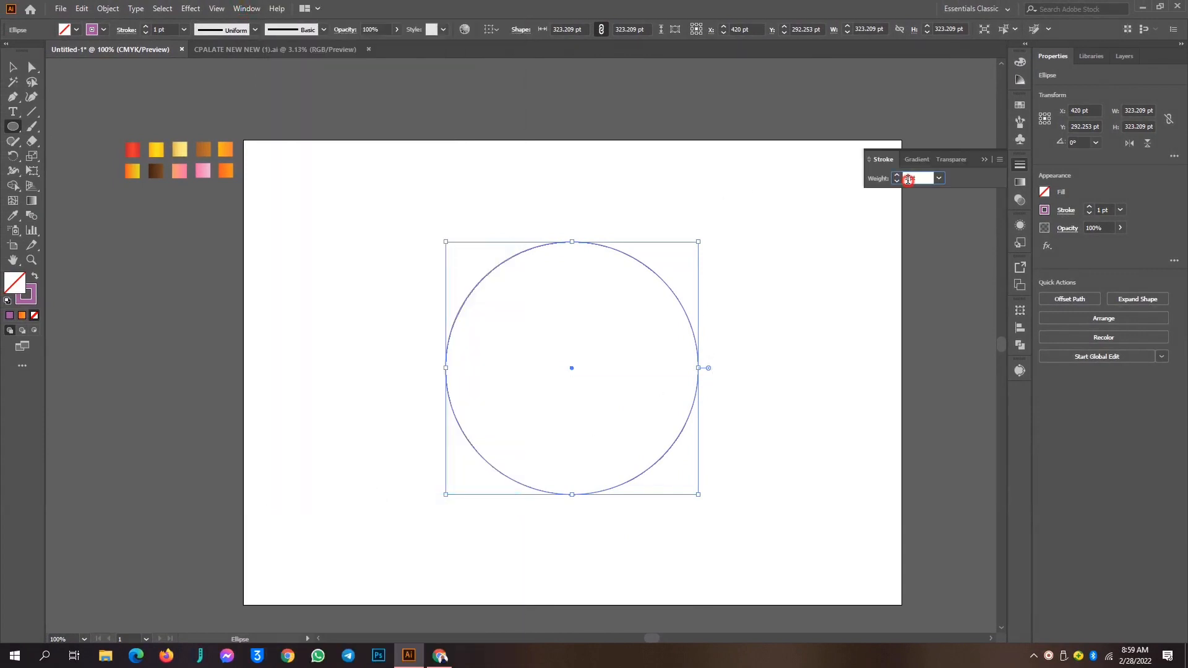
key(Up)
key(Up)
key(Up)
key(Up)
key(Up)
key(Up)
key(Up)
key(Up)
key(Up)
key(Up)
key(Up)
key(Up)
key(Up)
key(Up)
key(Up)
key(Up)
key(Up)
key(Up)
key(Up)
key(Up)
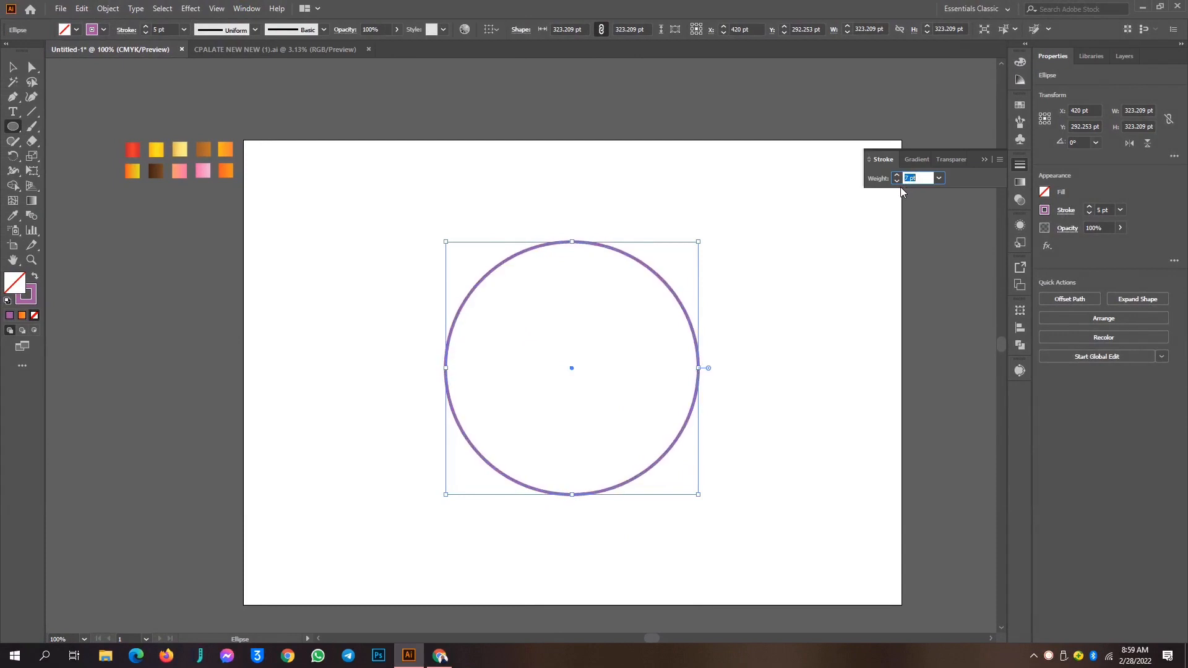
key(Up)
key(Up)
key(Up)
key(Up)
key(Up)
key(Up)
key(Up)
key(Up)
key(Up)
key(Up)
key(Up)
key(Up)
key(Up)
key(Up)
key(Up)
key(Up)
key(Up)
key(Up)
key(Up)
key(Up)
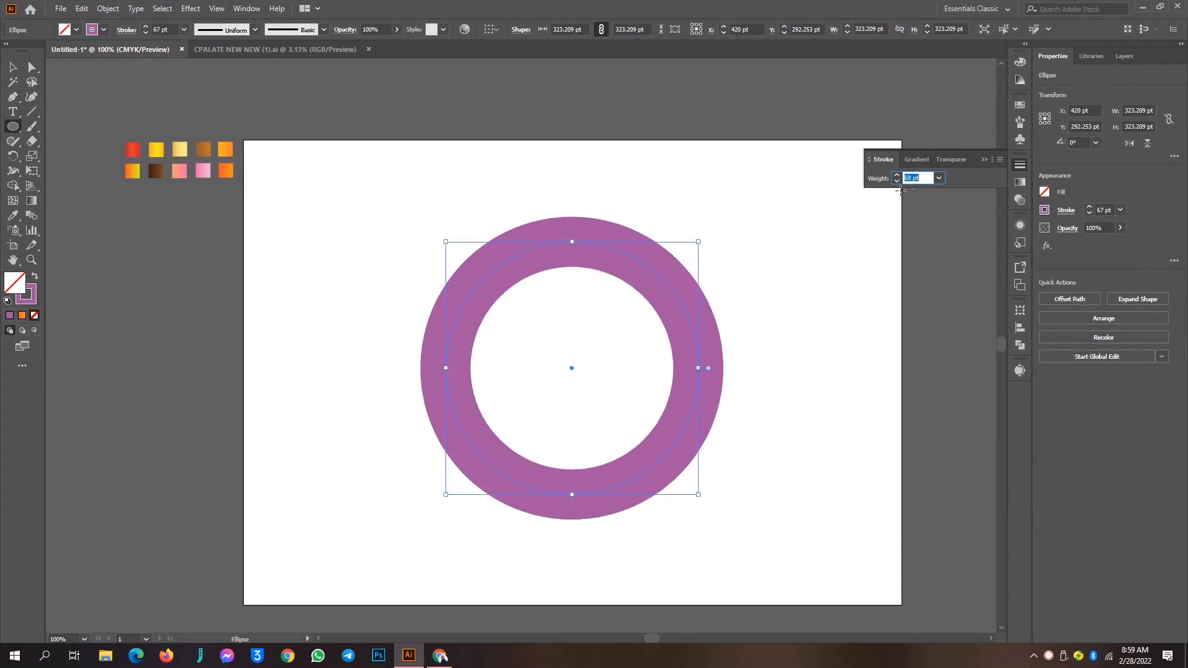
key(Down)
key(Down)
key(Down)
key(Down)
key(Down)
click(987, 159)
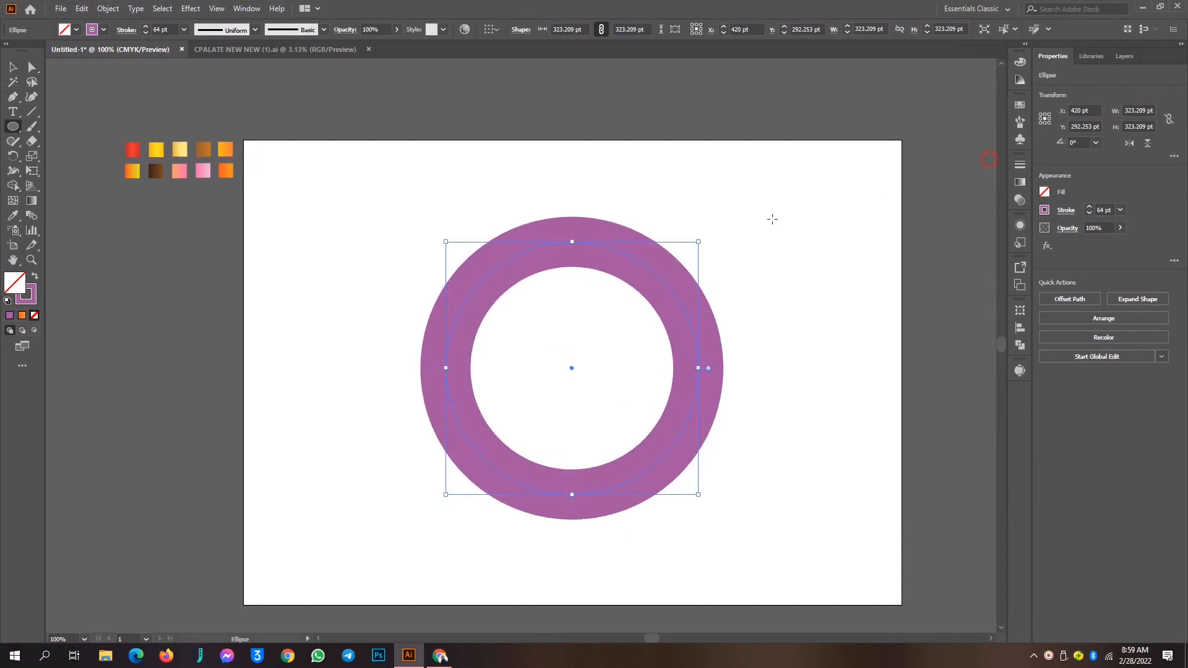
Reselect the purple ring, fill it with the orange gradient, and swap its fill and stroke back and forth
key(v)
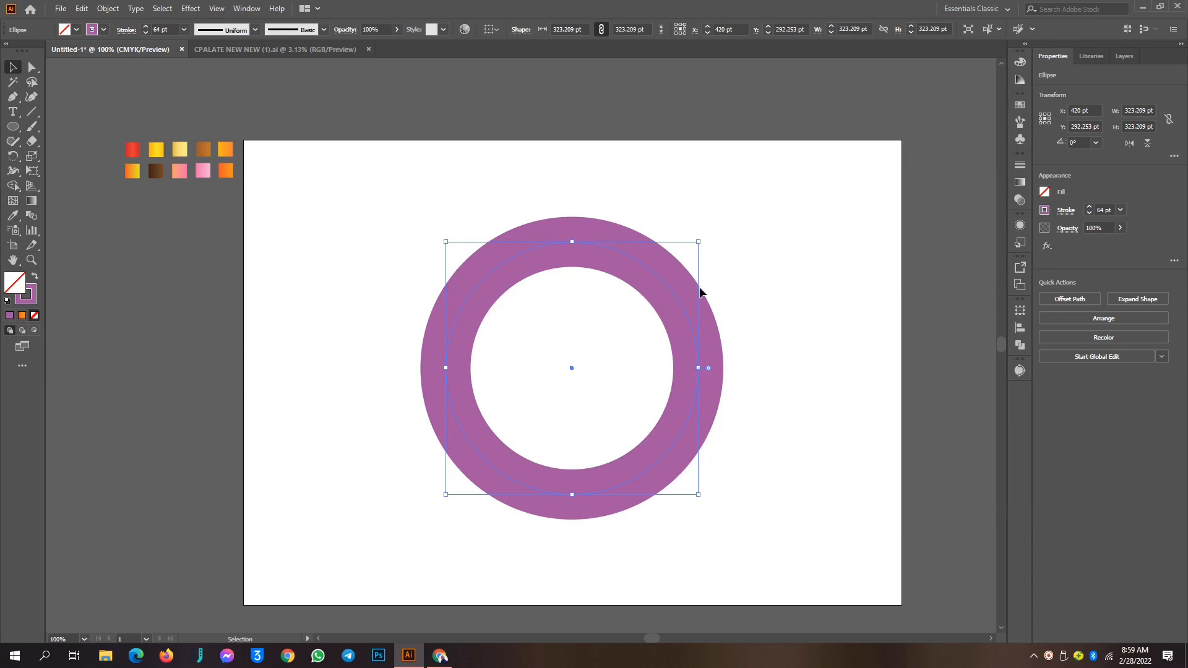
click(791, 303)
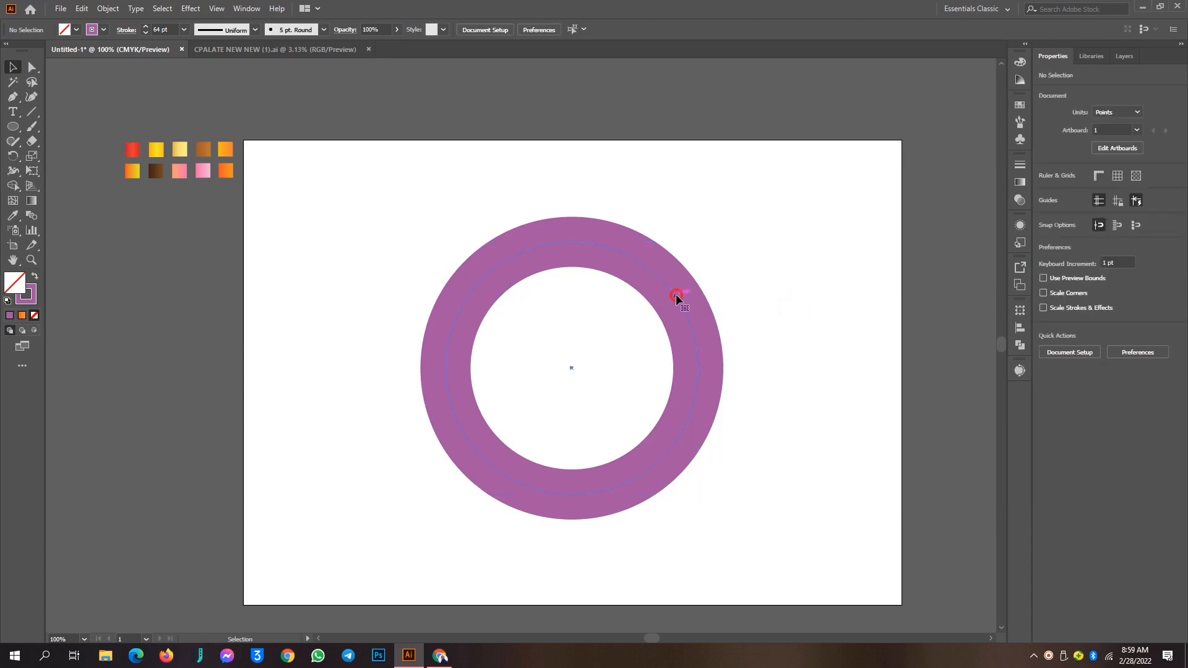
click(677, 298)
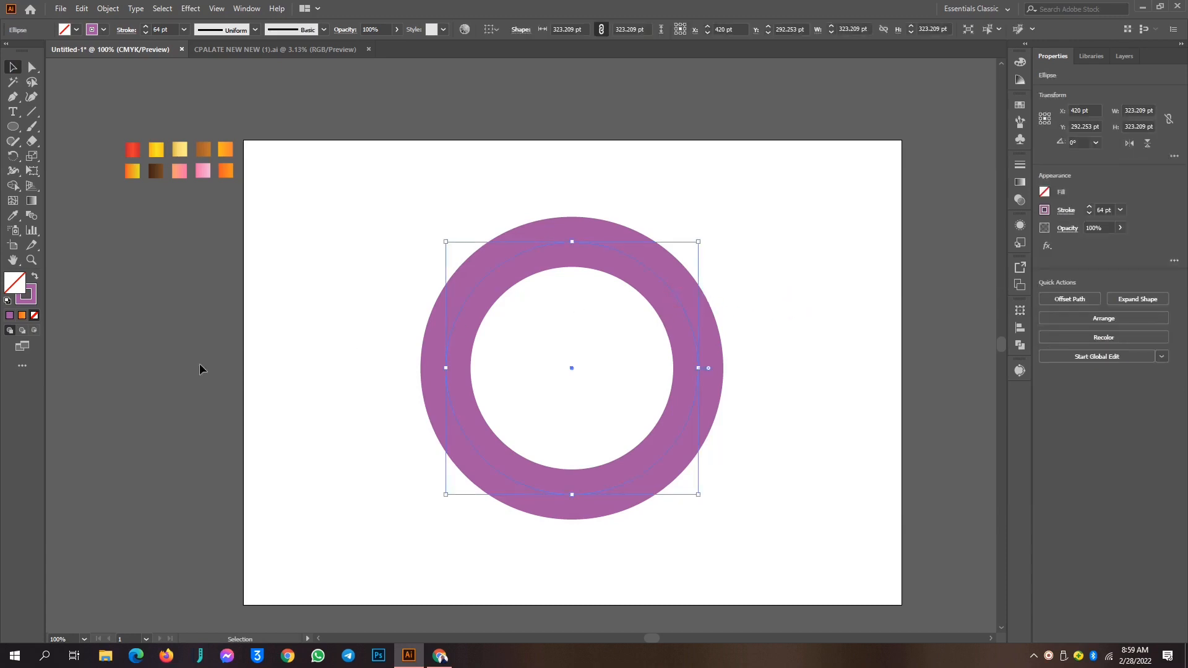
click(30, 300)
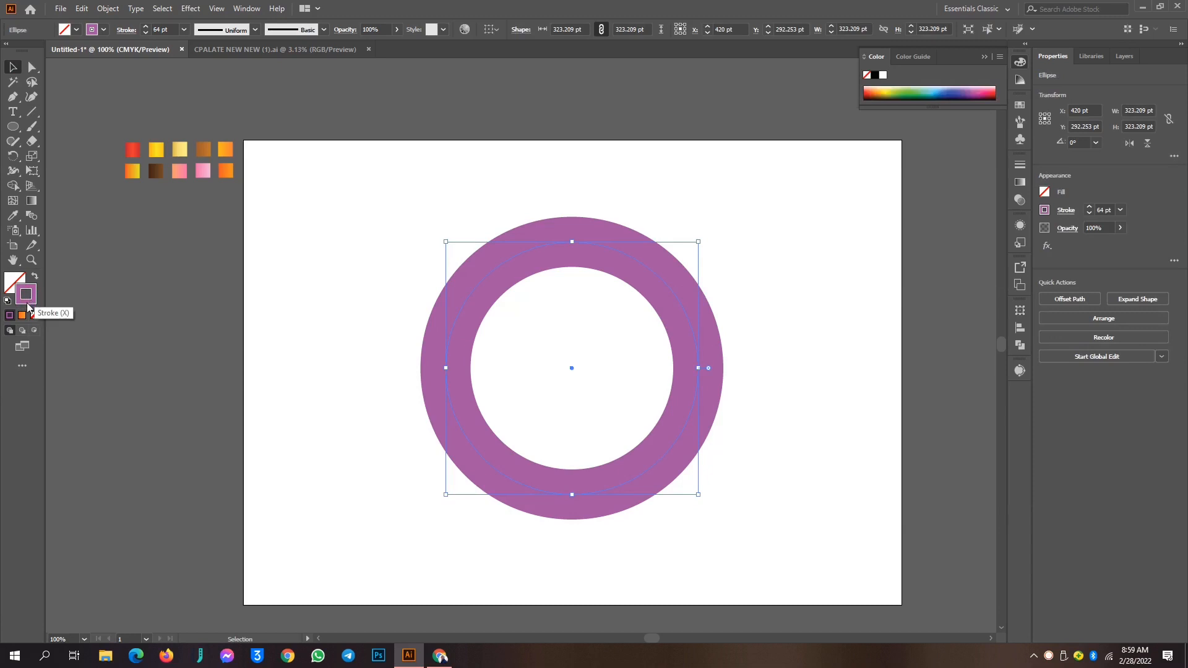
click(13, 282)
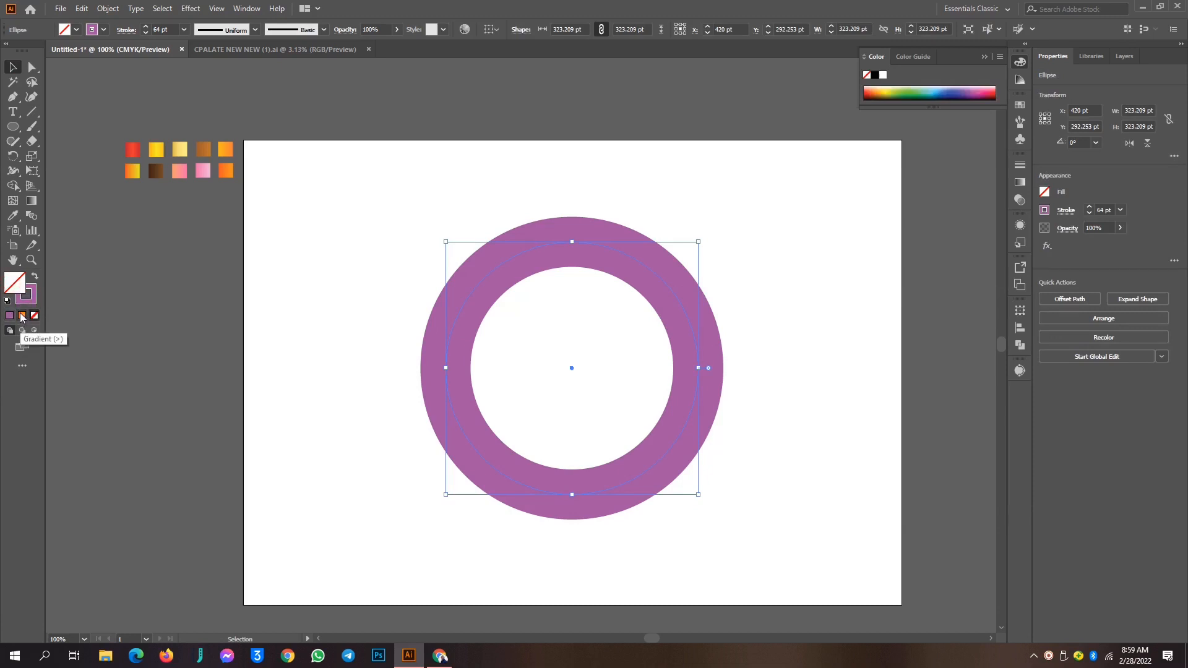
click(22, 317)
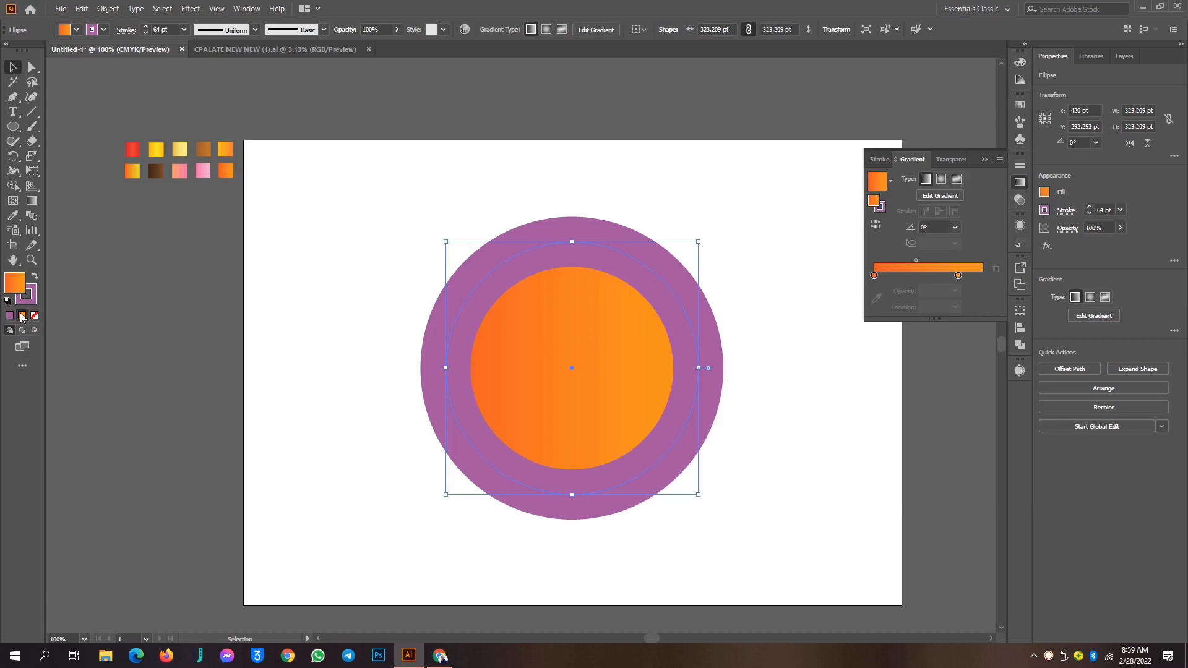
click(36, 276)
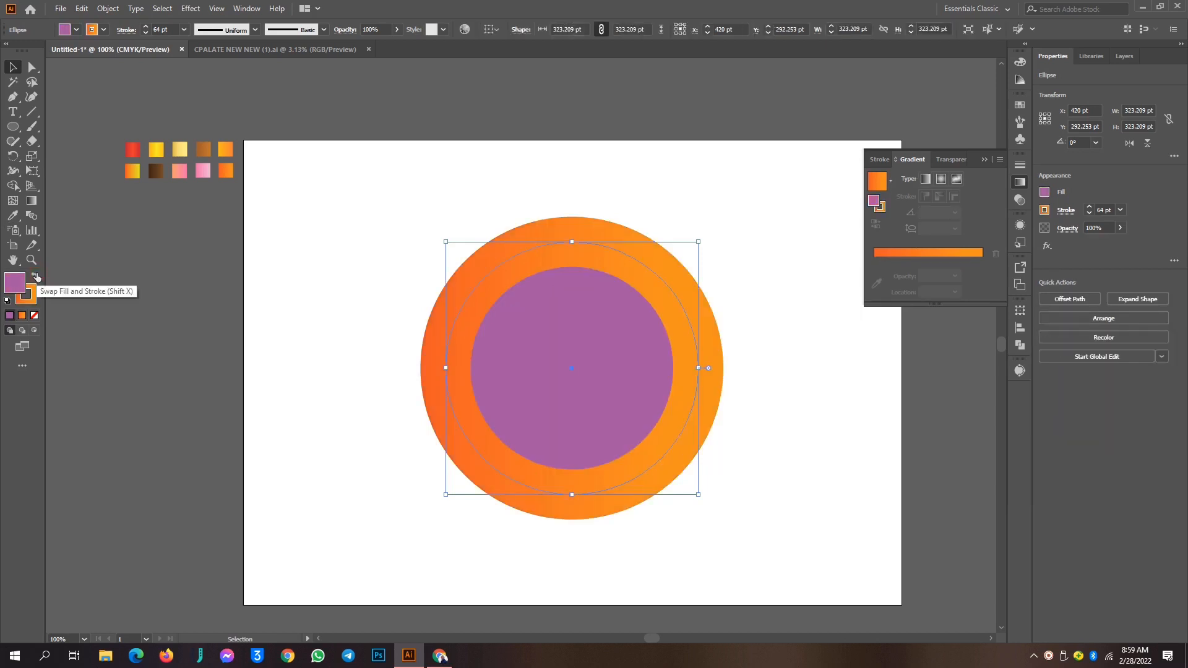
click(37, 277)
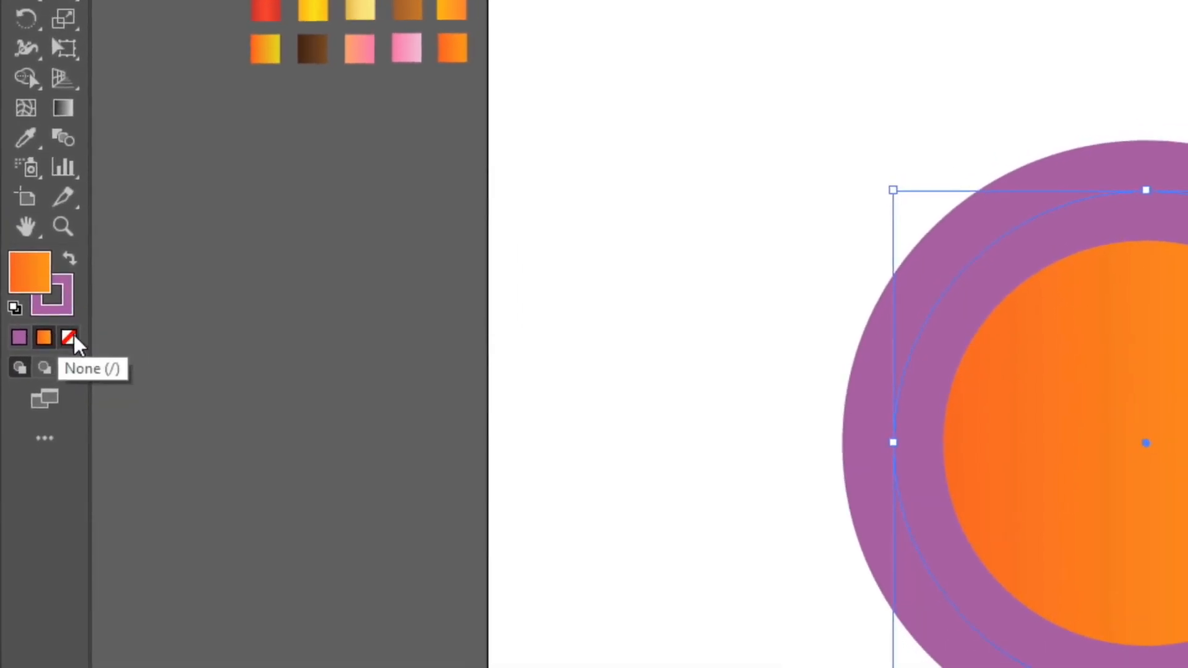
Remove both the gradient fill and the purple stroke from the circle, then restore the purple stroke
click(70, 337)
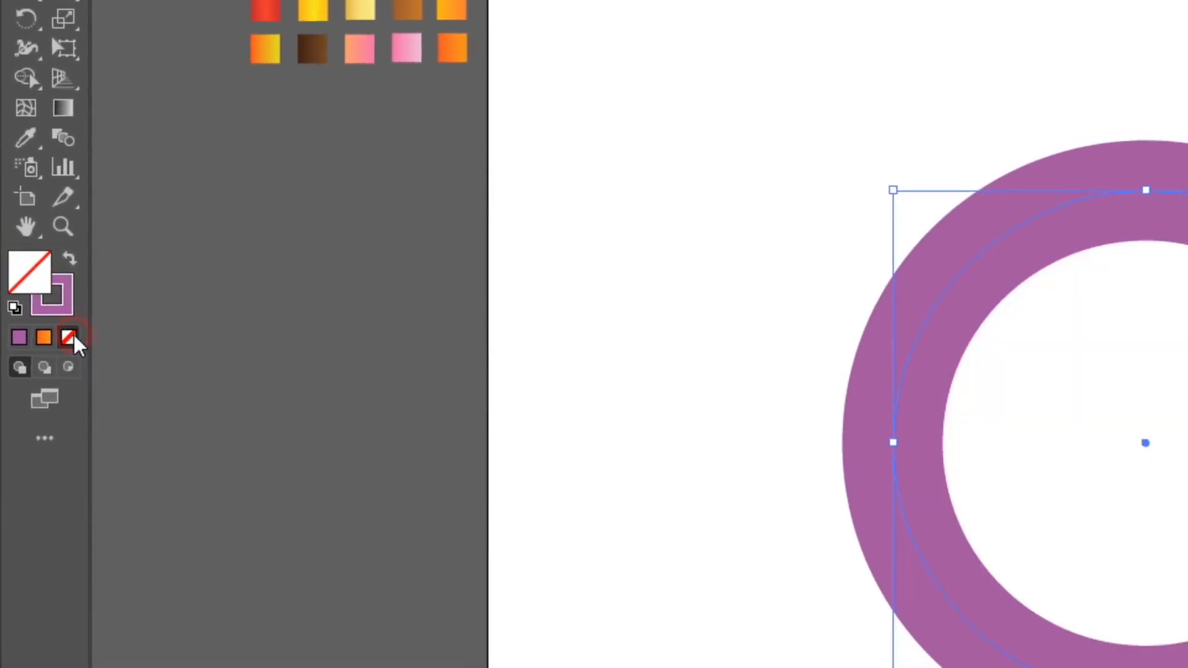
click(65, 304)
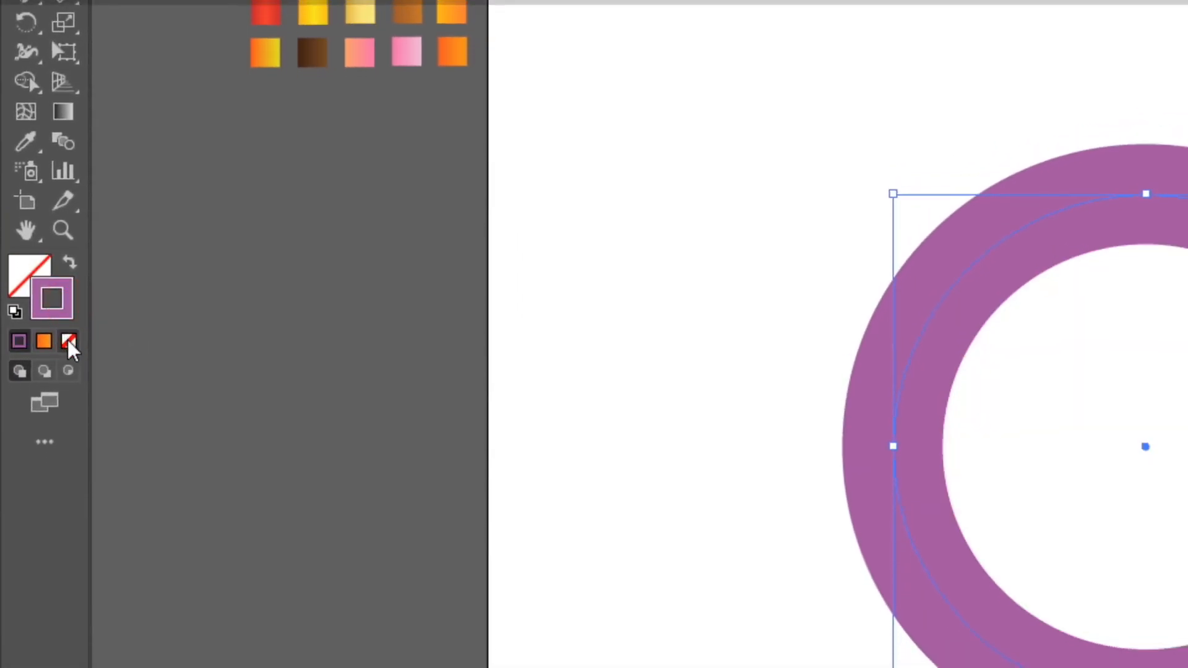
click(68, 337)
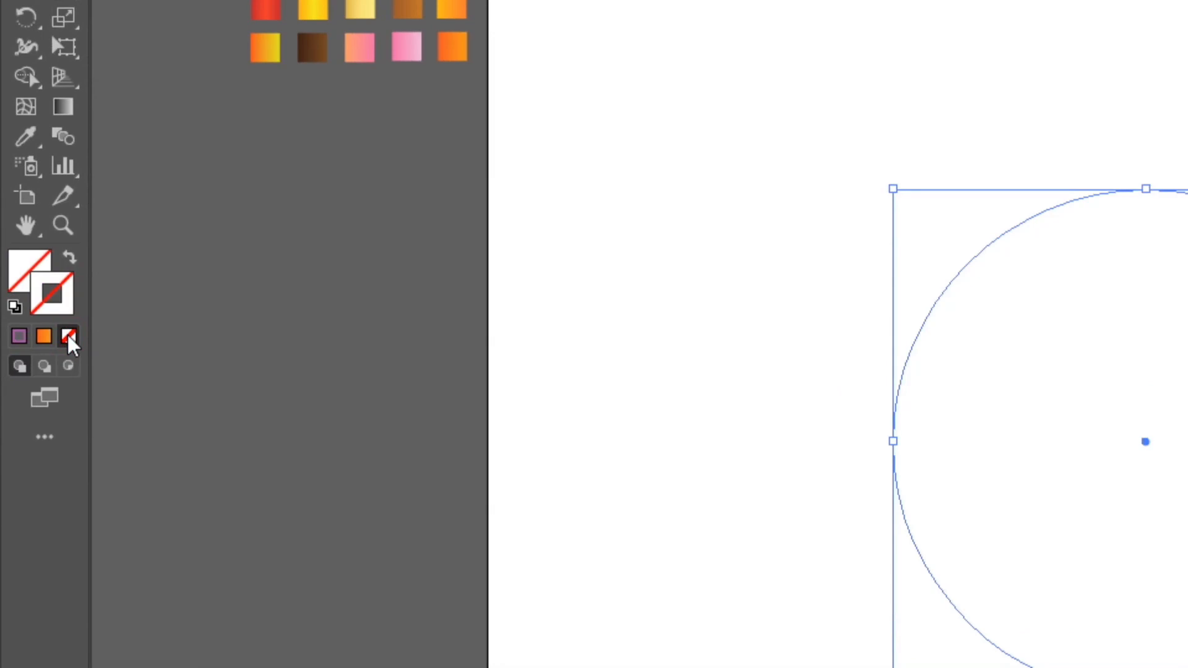
click(21, 334)
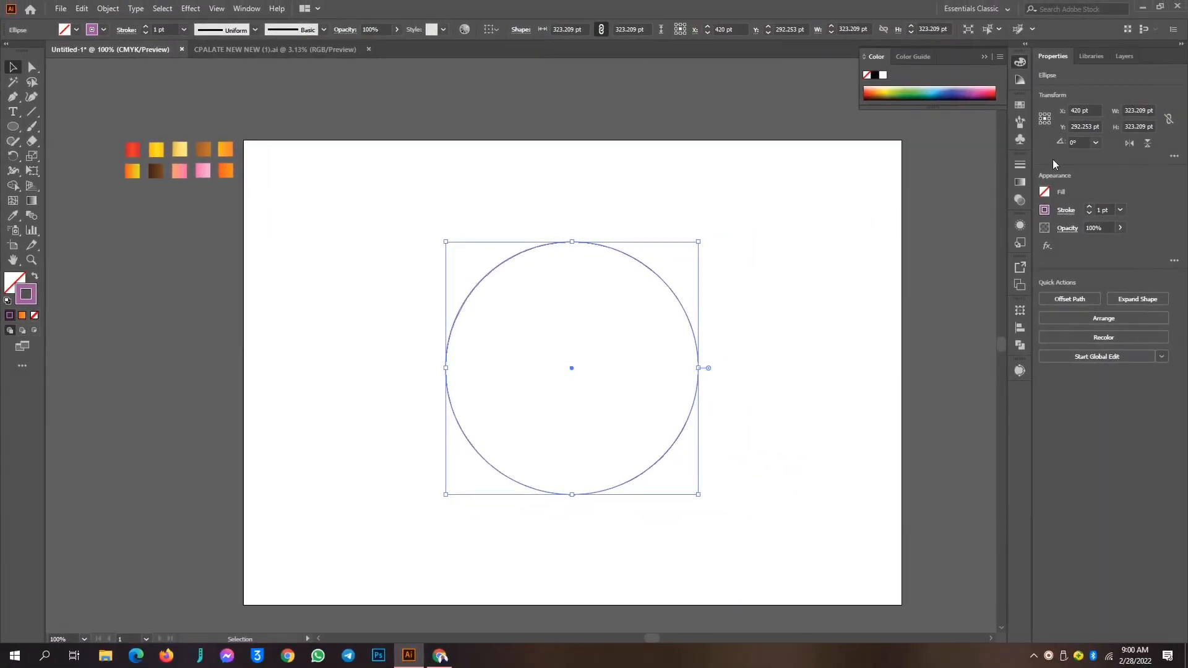
Set the purple circle's stroke weight to 69 pt
click(1020, 165)
click(908, 177)
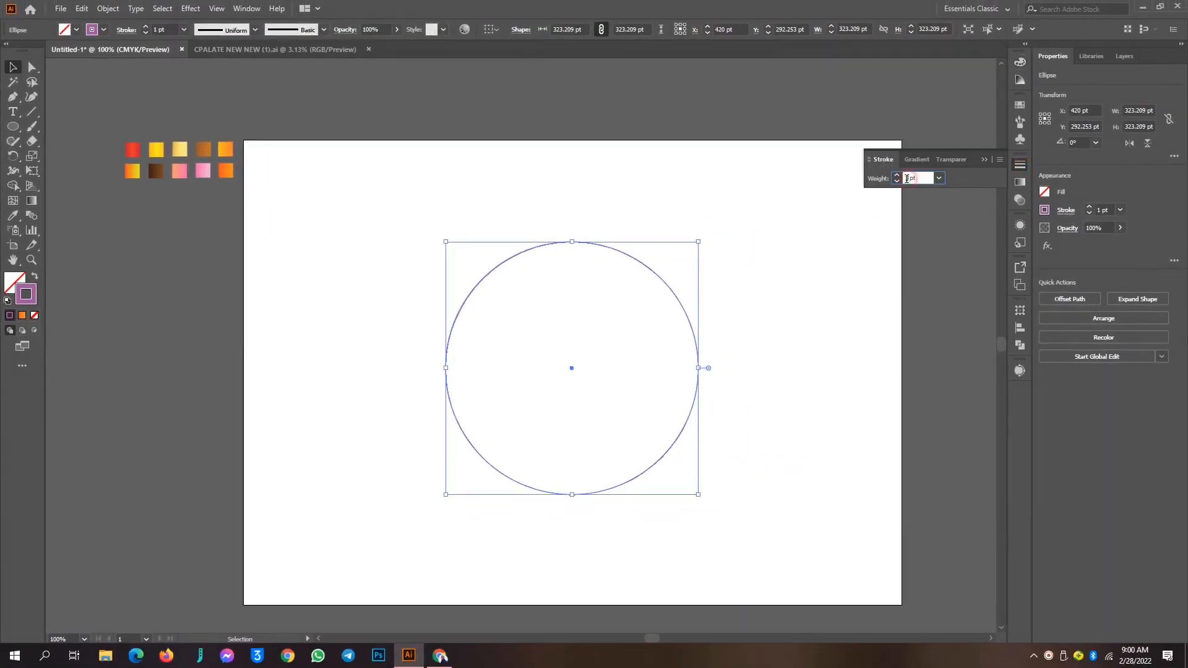
key(Up)
key(Up)
key(Up)
key(Up)
key(Up)
key(Up)
key(Up)
key(Up)
key(Up)
key(Up)
key(Up)
key(Up)
key(Up)
key(Up)
key(Up)
key(Up)
key(Up)
key(Up)
key(Up)
key(Up)
key(Up)
key(Up)
key(Up)
key(Up)
key(Up)
key(Up)
key(Up)
key(Up)
key(Up)
key(Up)
key(Up)
key(Up)
key(Up)
key(Up)
key(Up)
key(Up)
key(Up)
key(Up)
key(Up)
key(Up)
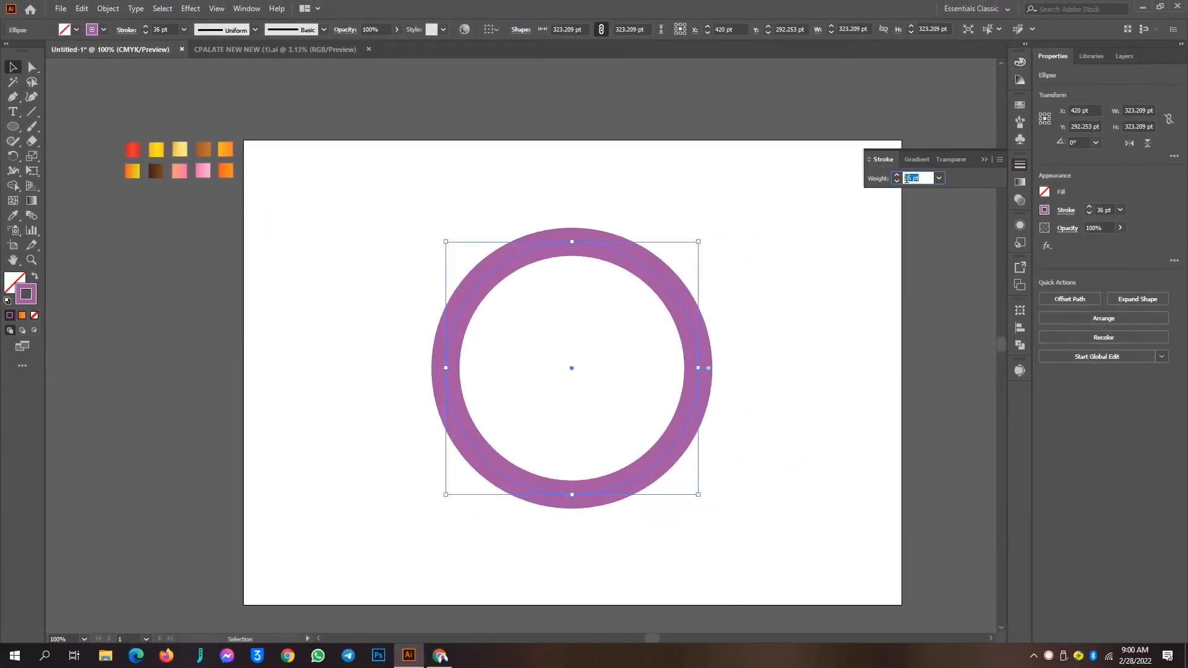
key(Up)
key(Up)
key(Up)
key(Up)
key(Up)
key(Up)
key(Up)
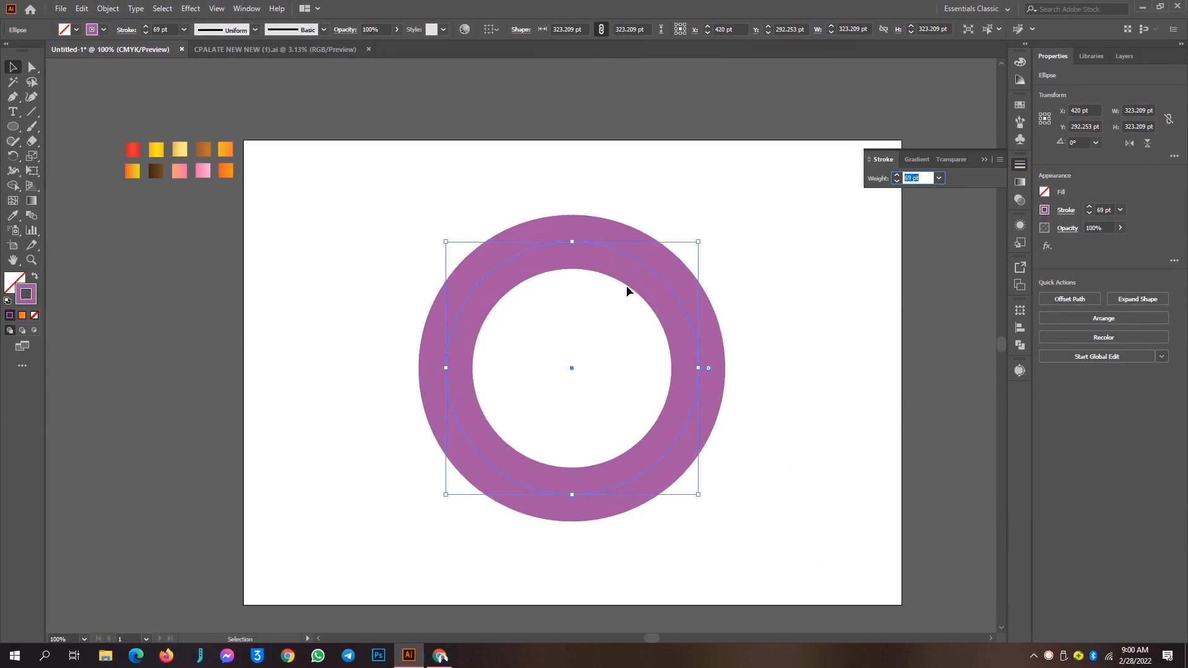
Move the purple ring to the artboard's left edge and place a duplicate level with it near the right edge
drag(646, 274, 435, 270)
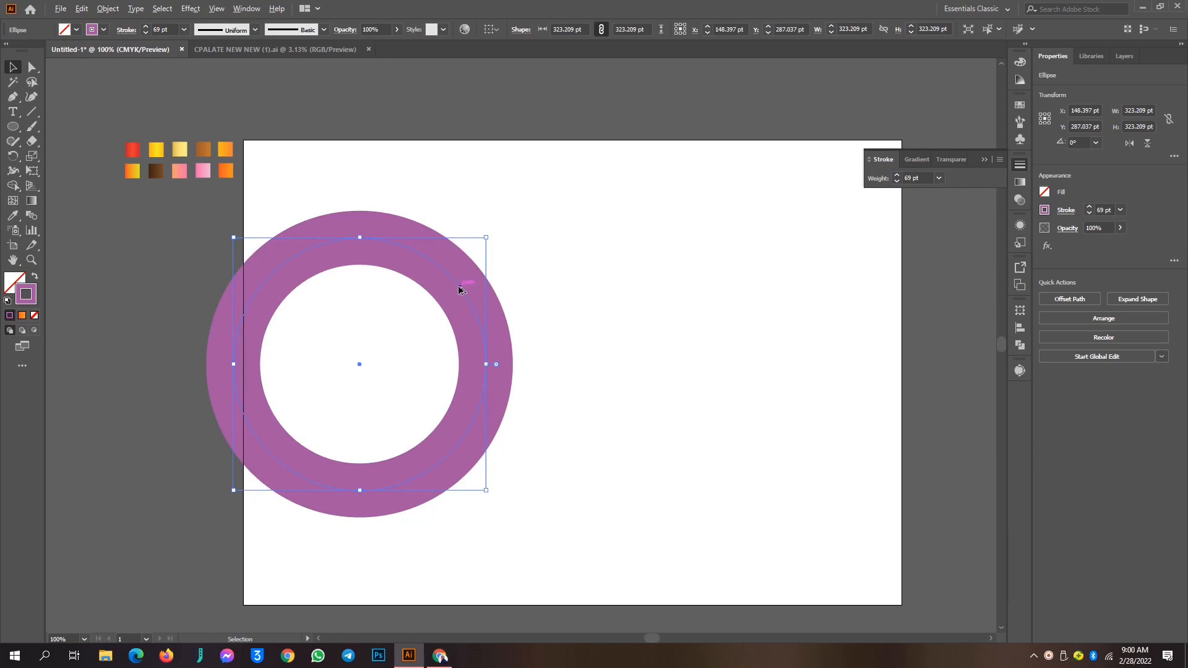
drag(457, 289, 853, 286)
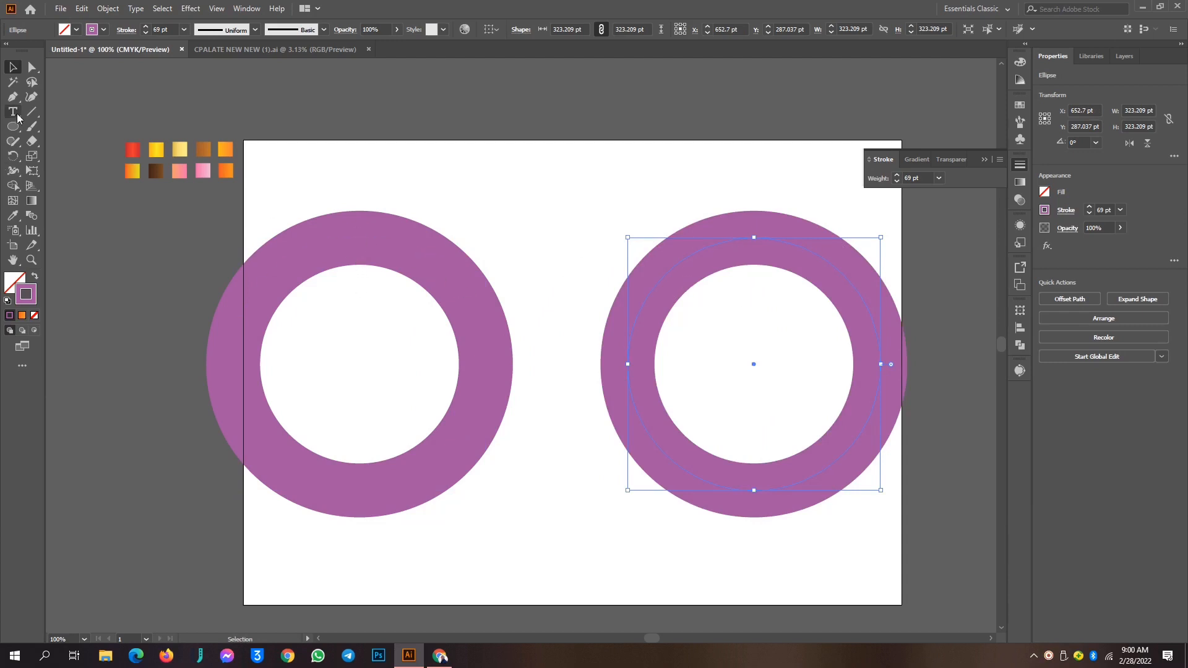
Reshape the right ring with the Curvature tool, forming two humps with a dip between them and bulging its left side outward
click(29, 99)
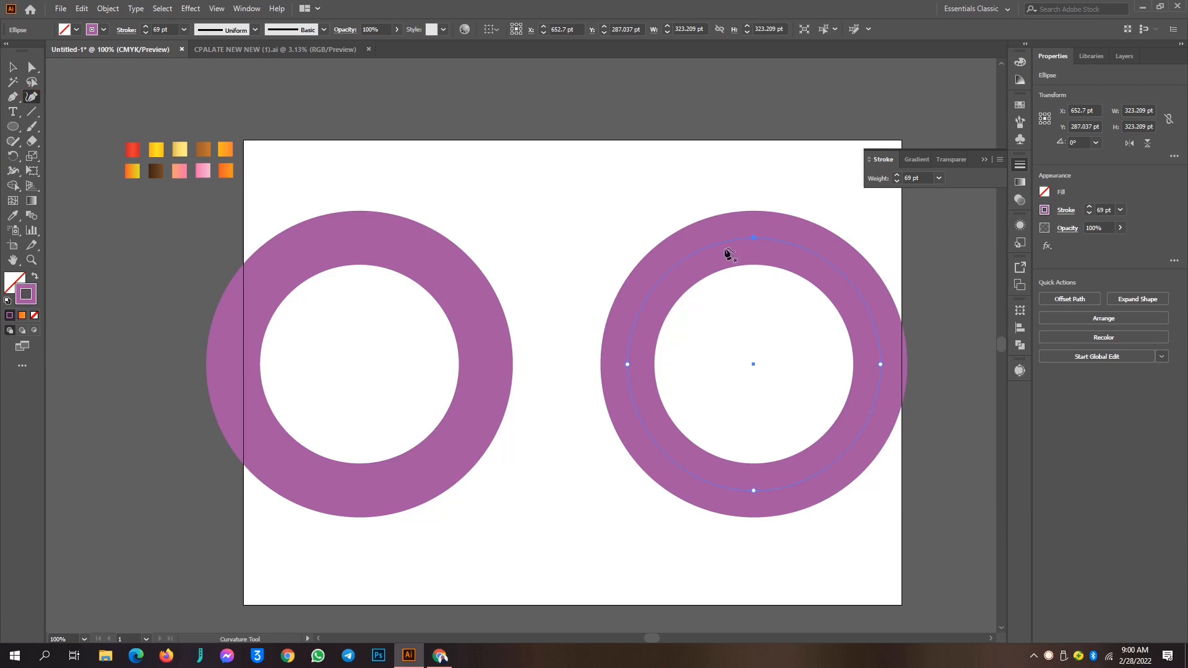
drag(753, 237, 686, 242)
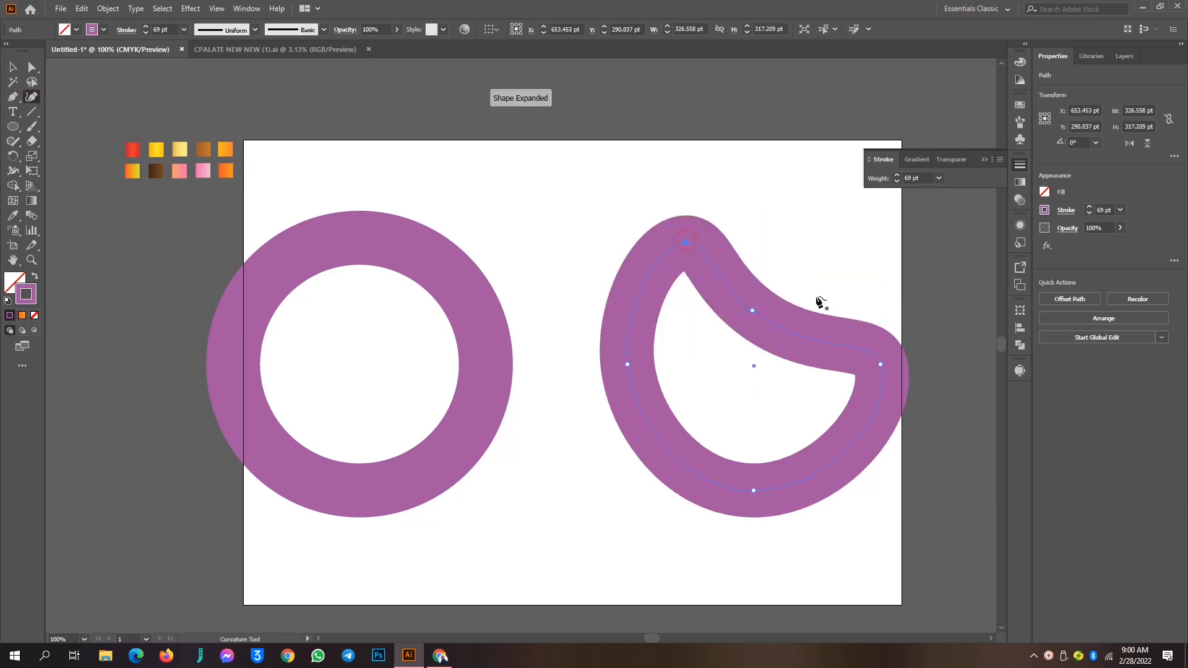
drag(782, 331, 811, 269)
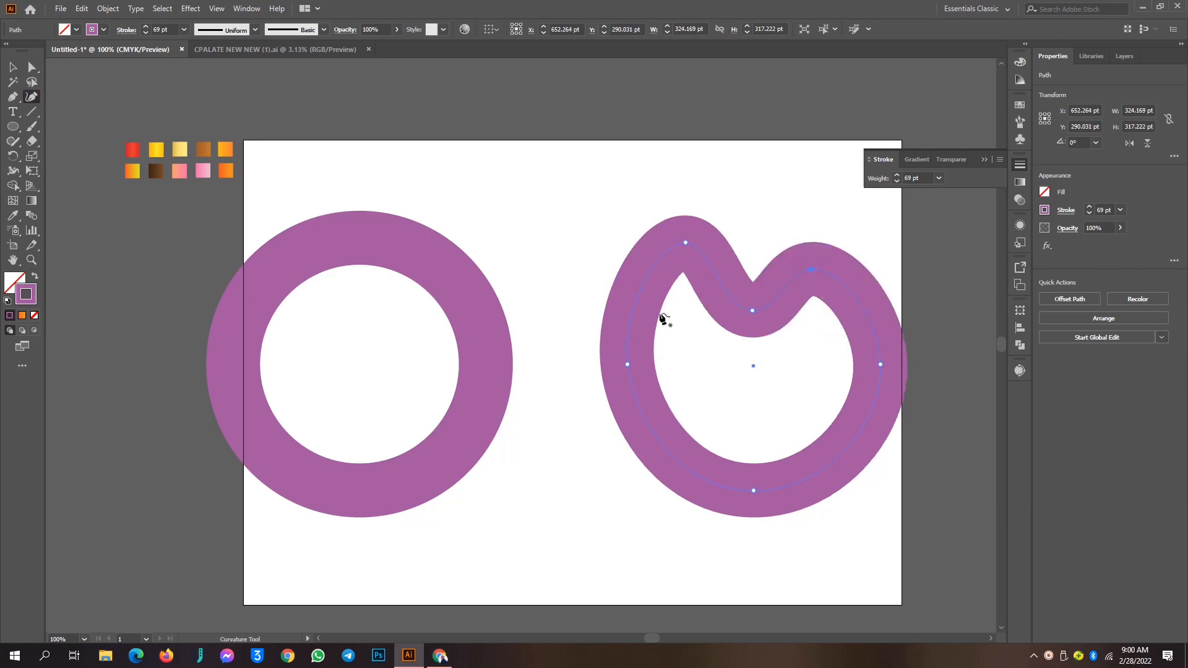
drag(627, 365, 599, 402)
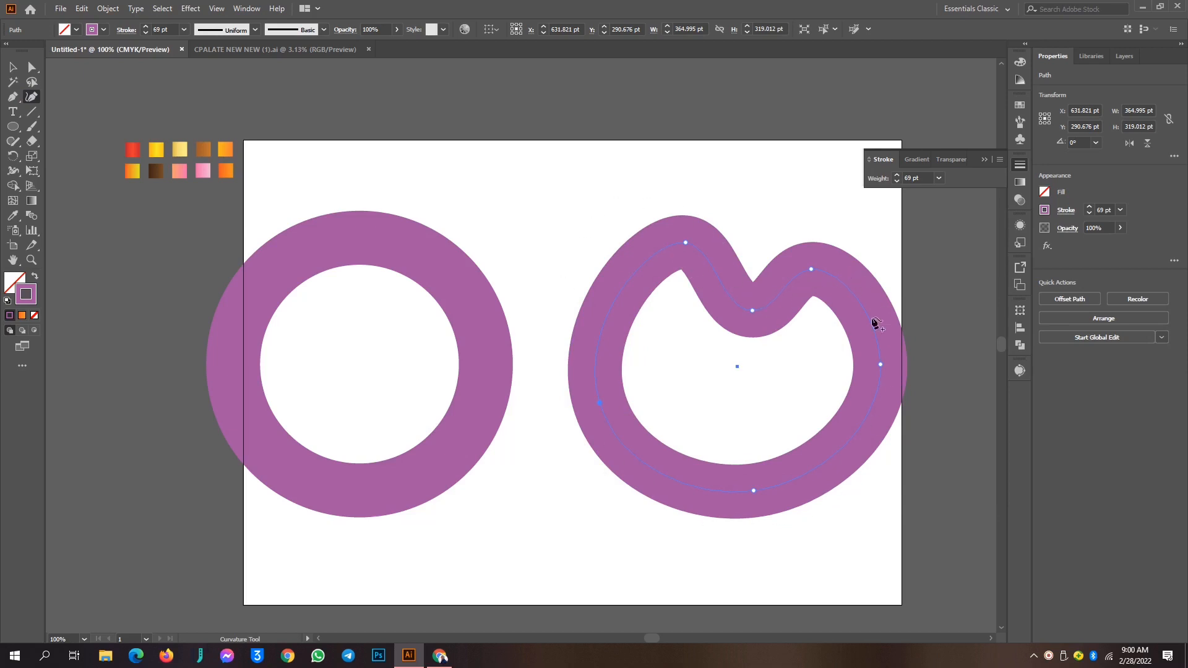
click(14, 66)
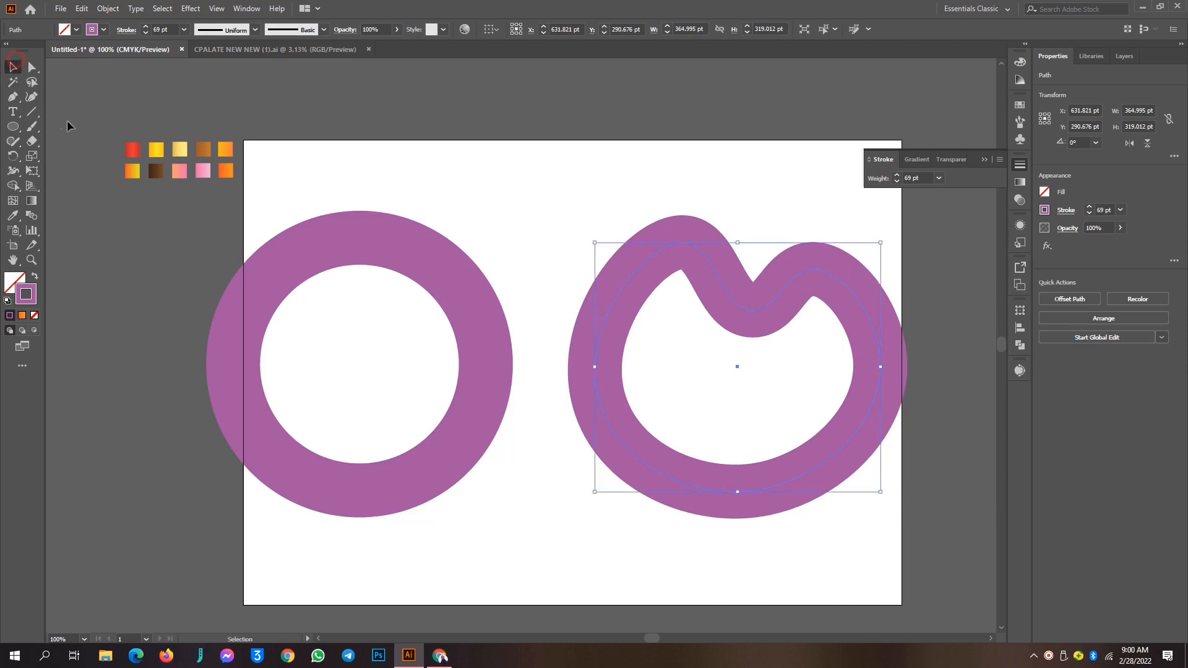
Expand the purple ring on the artboard's left side, converting its fill and stroke into a filled shape
click(359, 237)
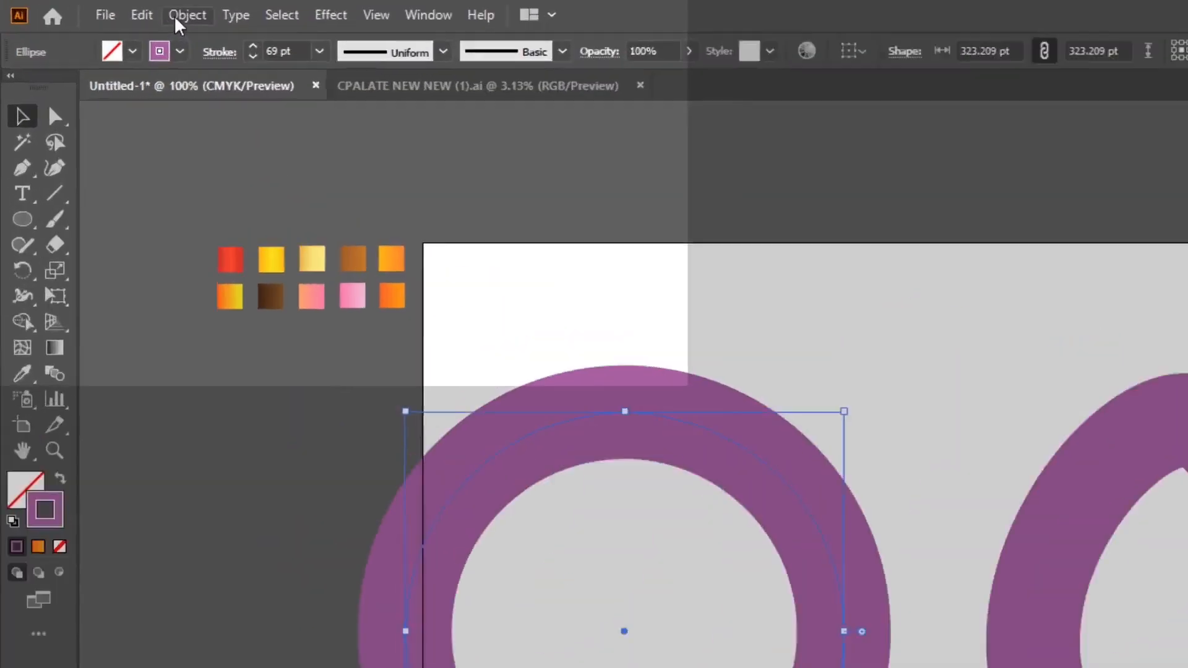
click(106, 9)
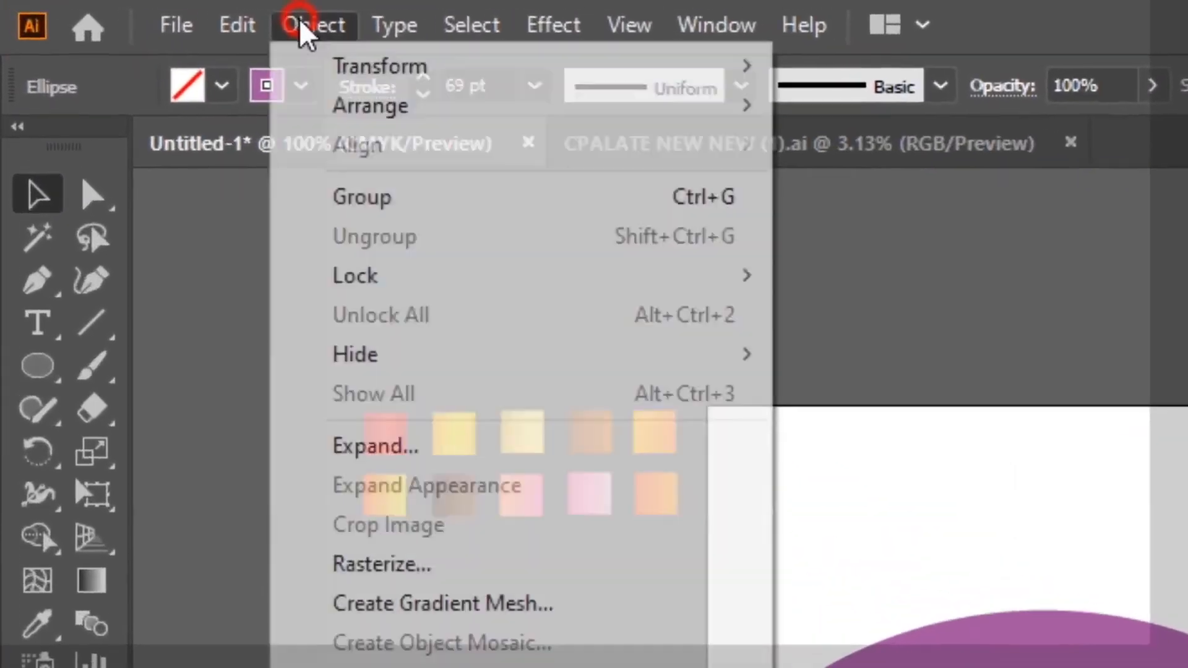
click(391, 462)
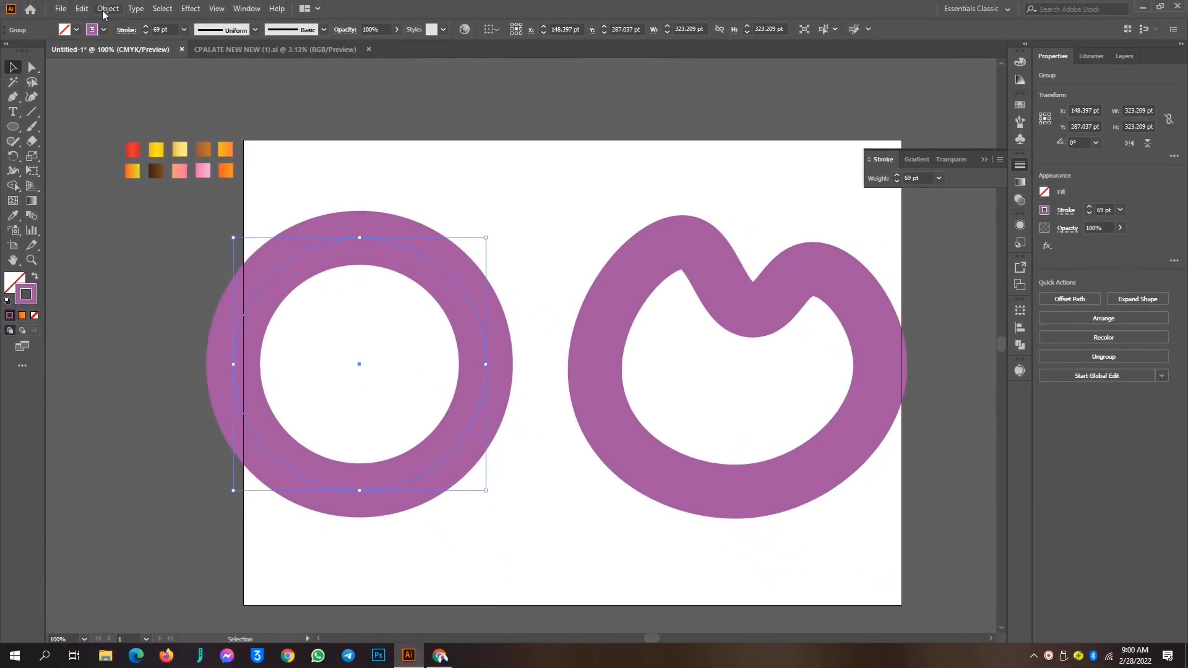
click(107, 9)
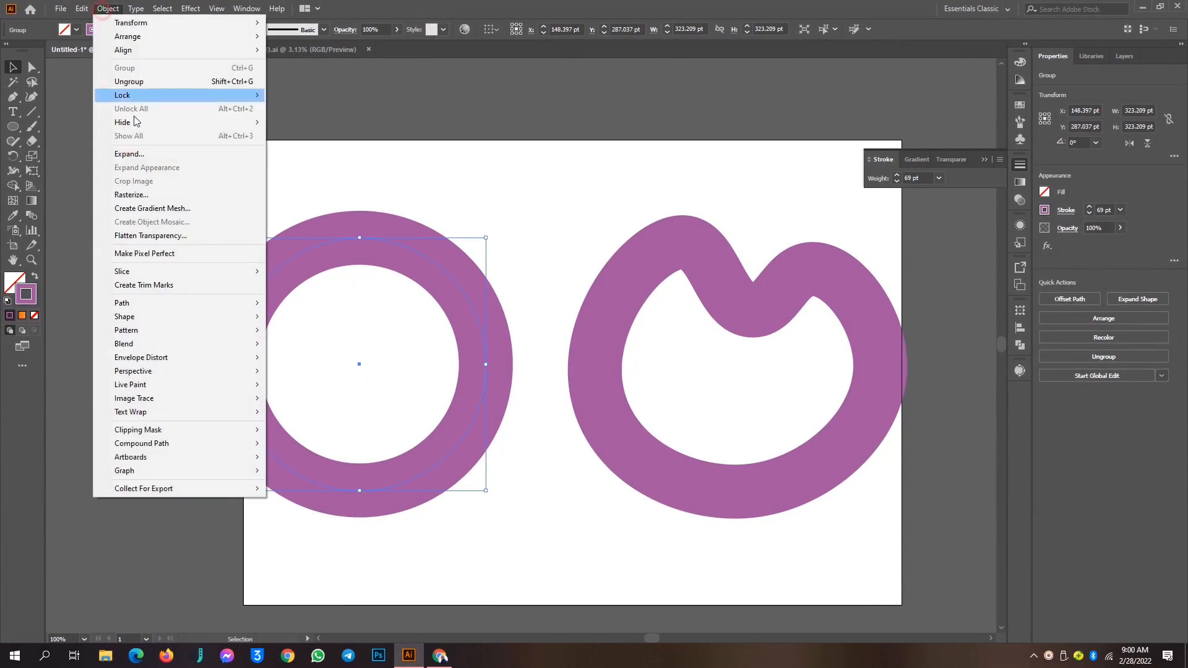
click(128, 154)
drag(832, 147, 605, 113)
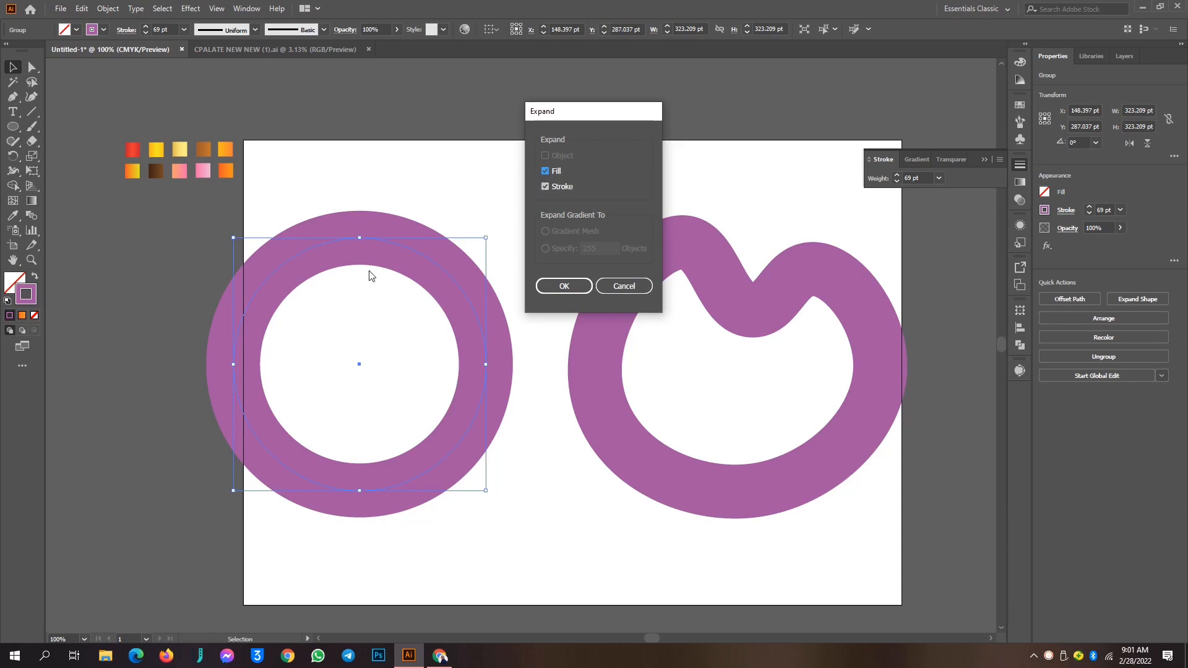
click(550, 289)
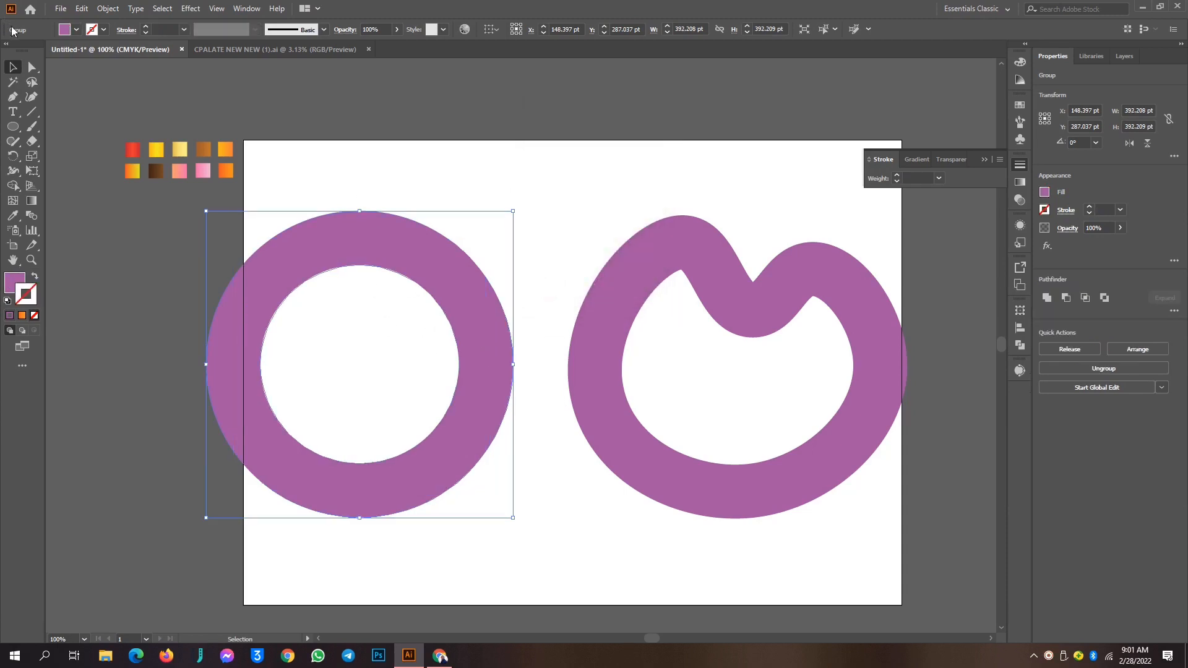
Pull the top of the expanded ring's inner hole downward with the Curvature tool to form a smiling mouth
click(31, 96)
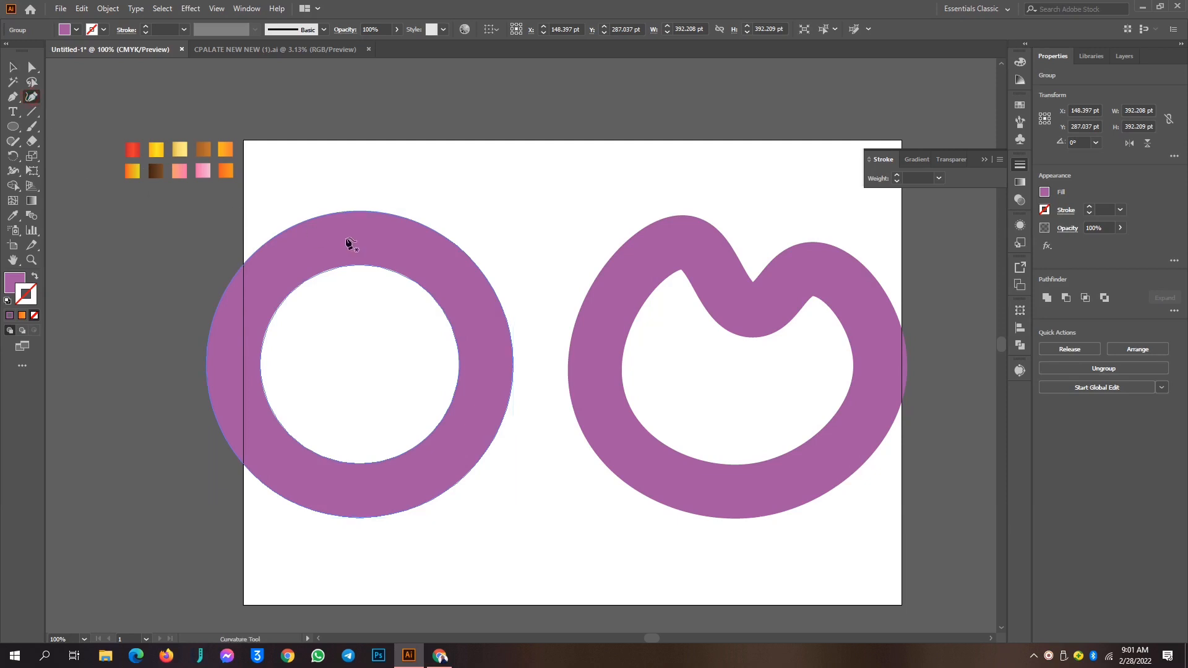
click(355, 273)
drag(358, 265, 351, 360)
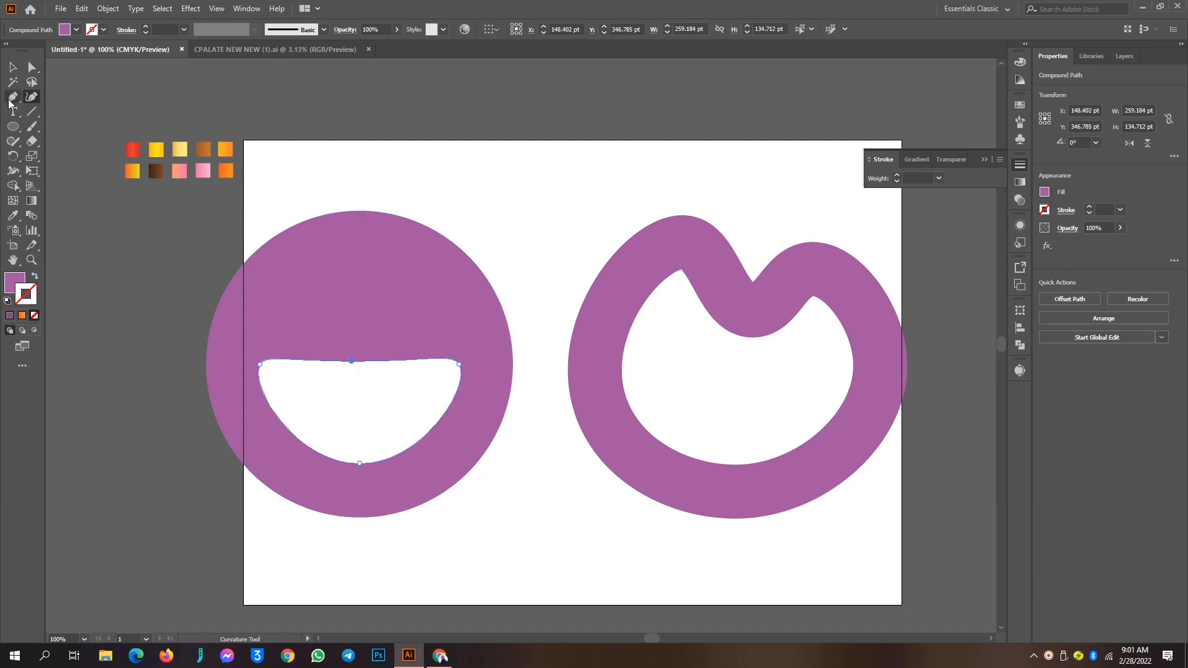
click(12, 66)
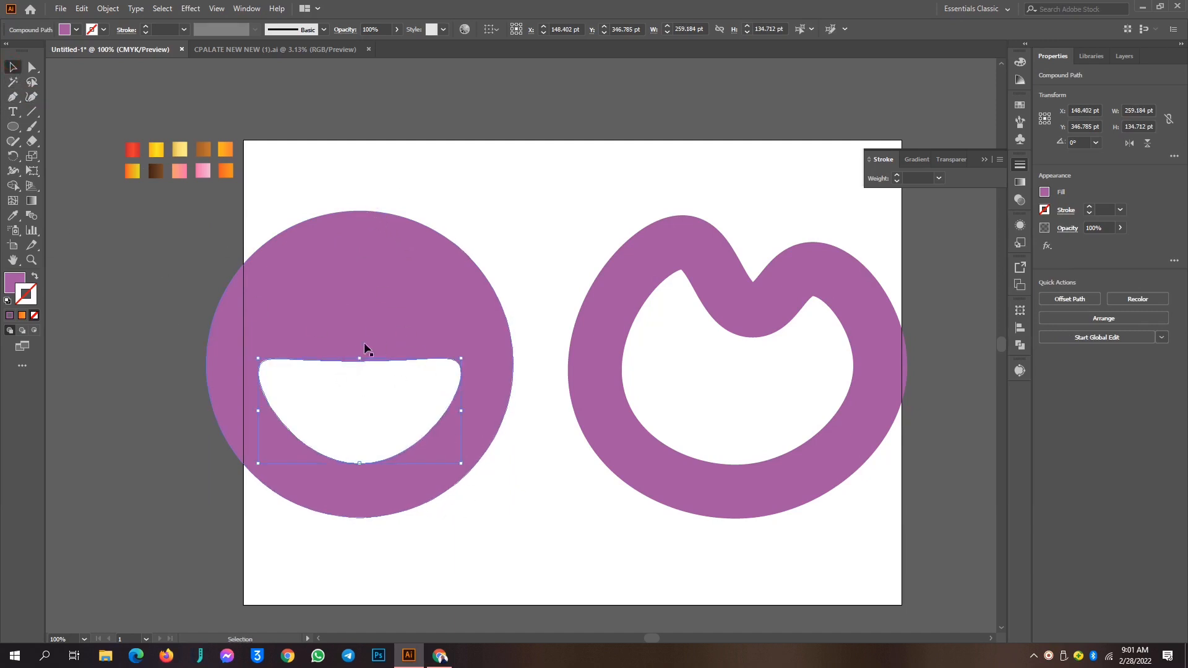
click(31, 96)
drag(350, 360, 352, 400)
Draw a circle about 44 pt wide above and beside the smiling face and fill it with white
click(13, 127)
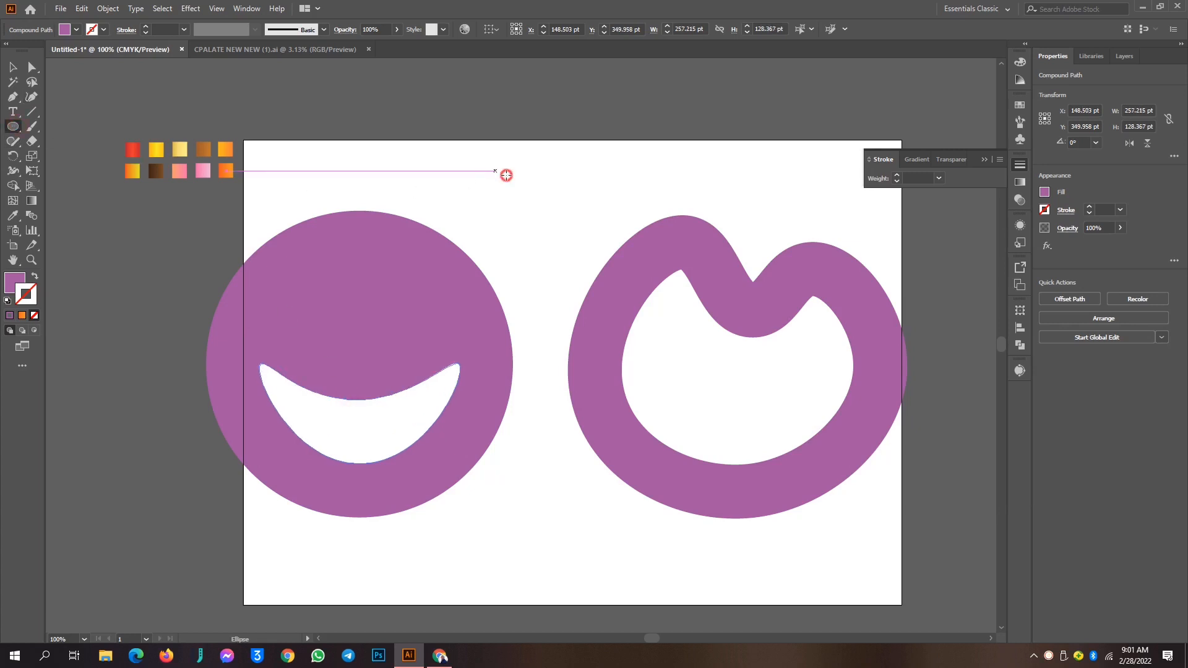
drag(495, 171, 529, 205)
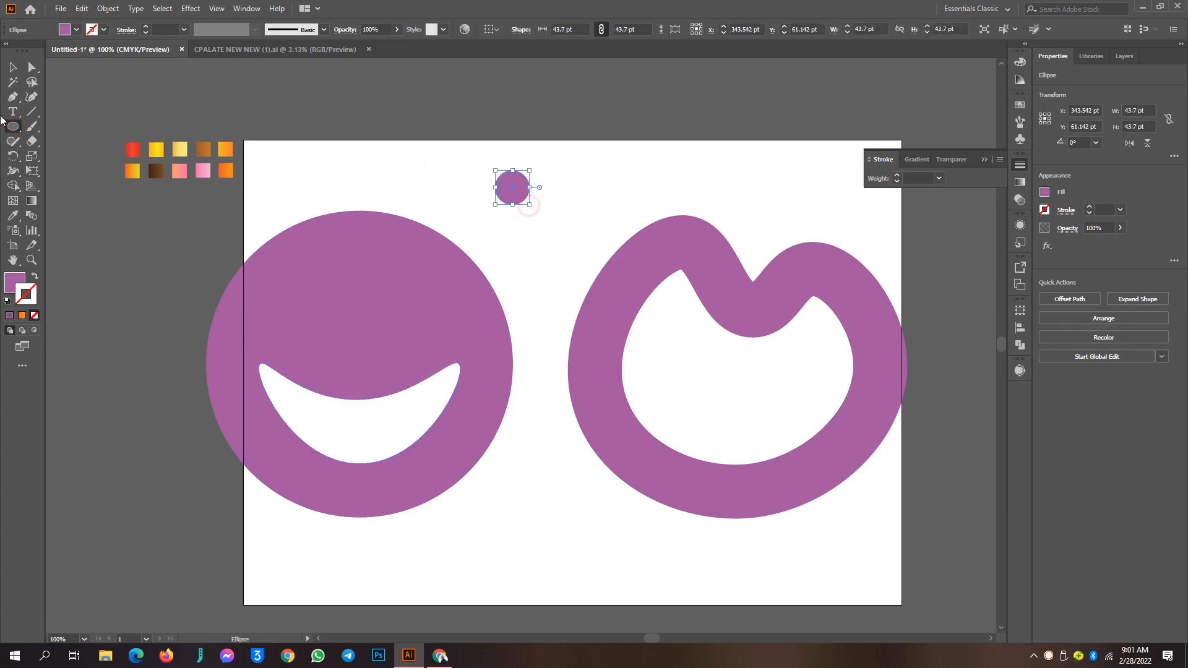
double_click(14, 281)
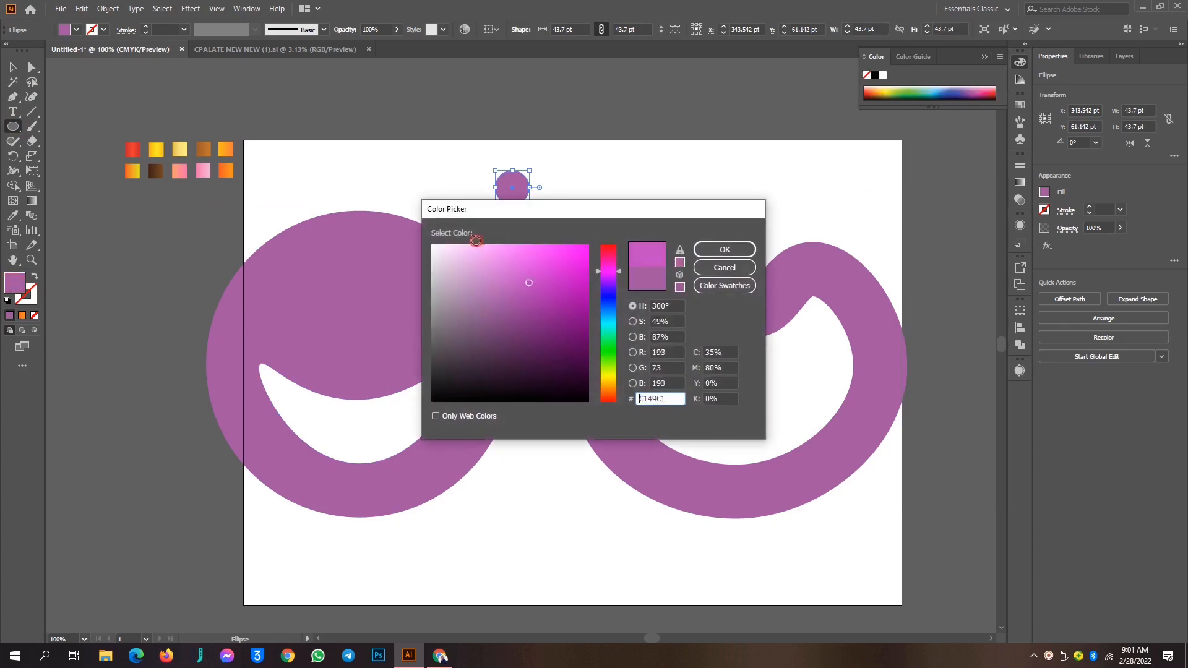
click(432, 245)
click(725, 249)
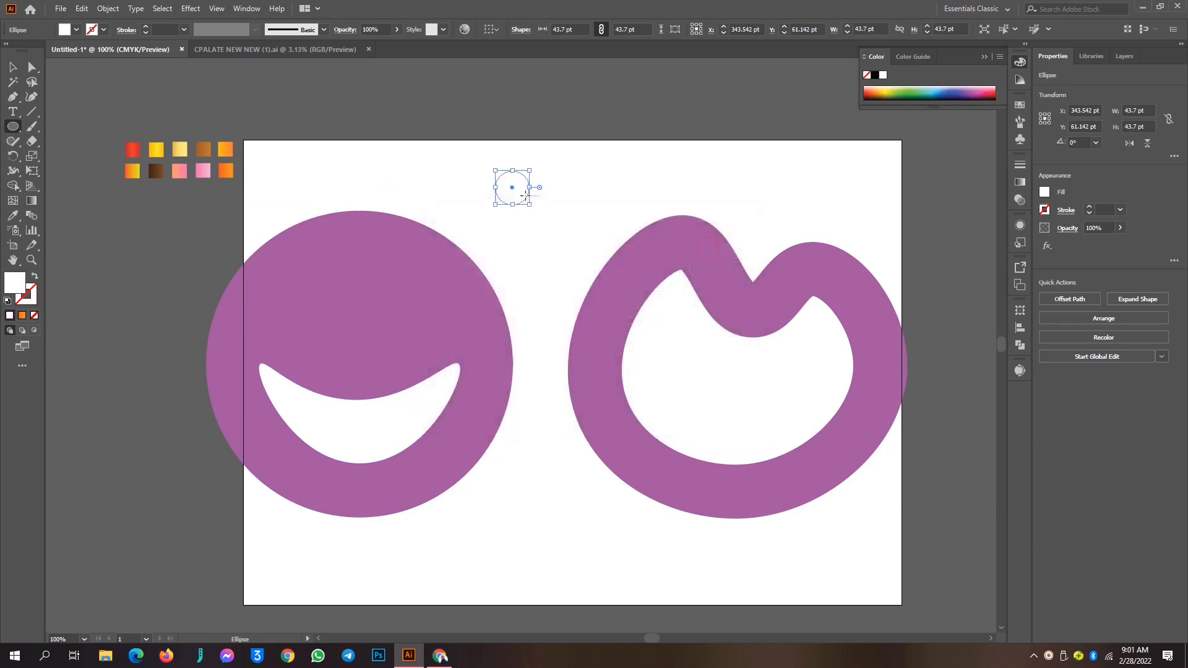
Place two white circles about 67 pt wide side by side above the mouth as the face's eyes
drag(531, 187, 419, 303)
key(Delete)
click(13, 67)
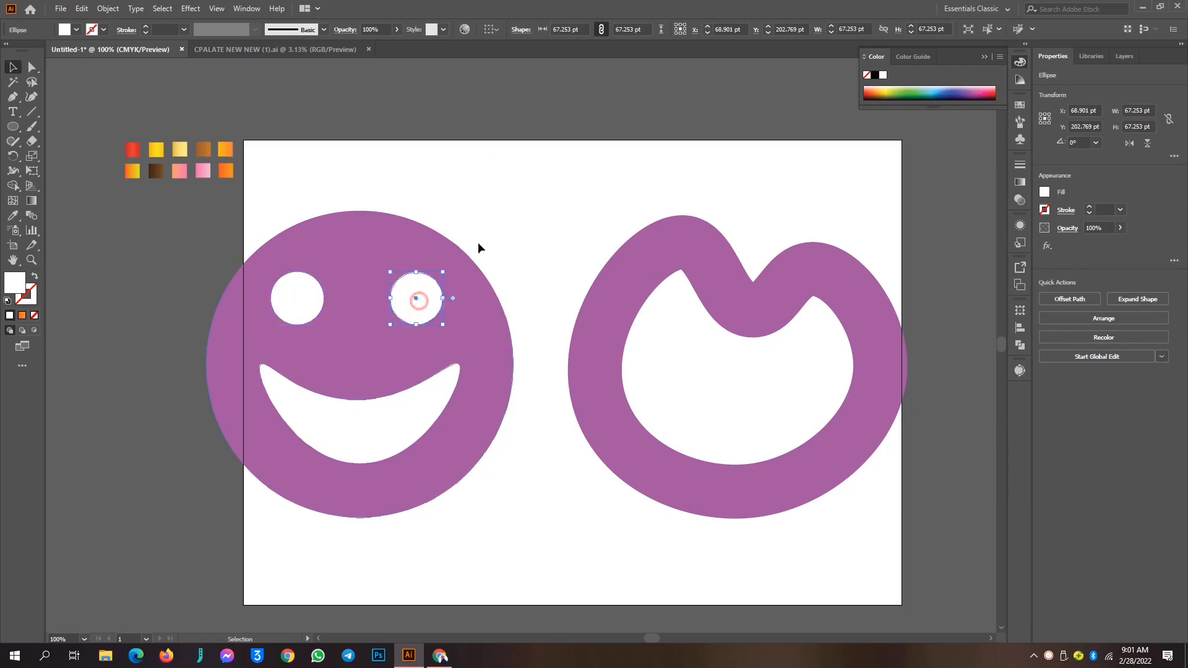
click(483, 224)
Fill the purple face with orange FFAA00 and shift it slightly down and to the left
click(227, 342)
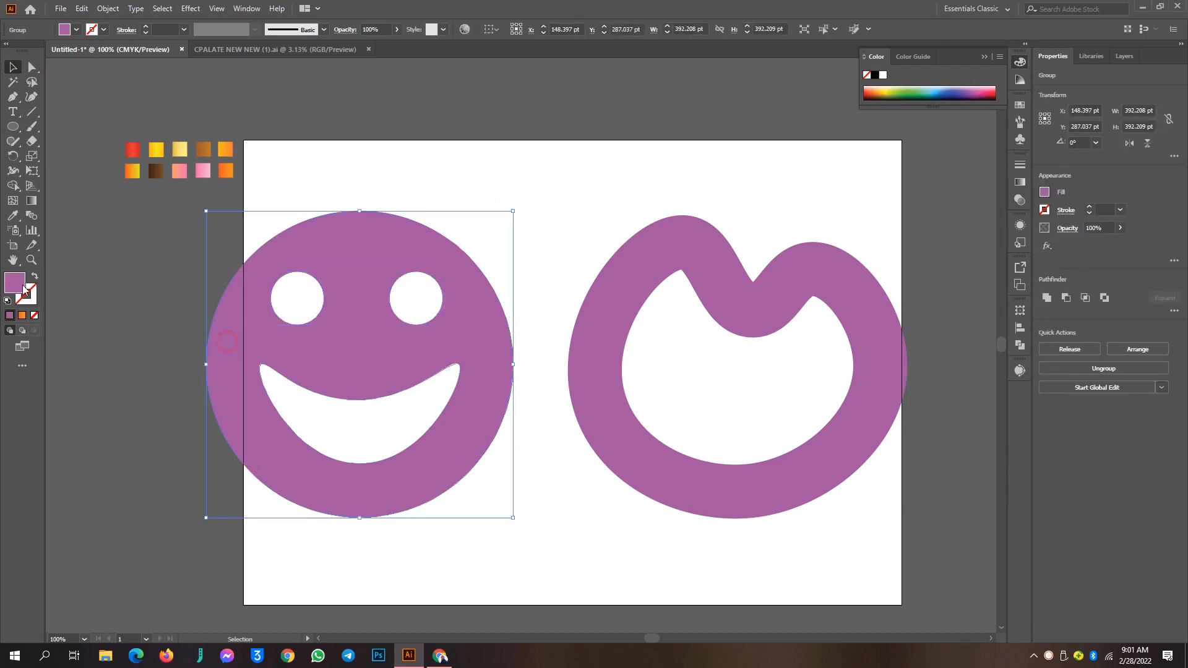
double_click(15, 286)
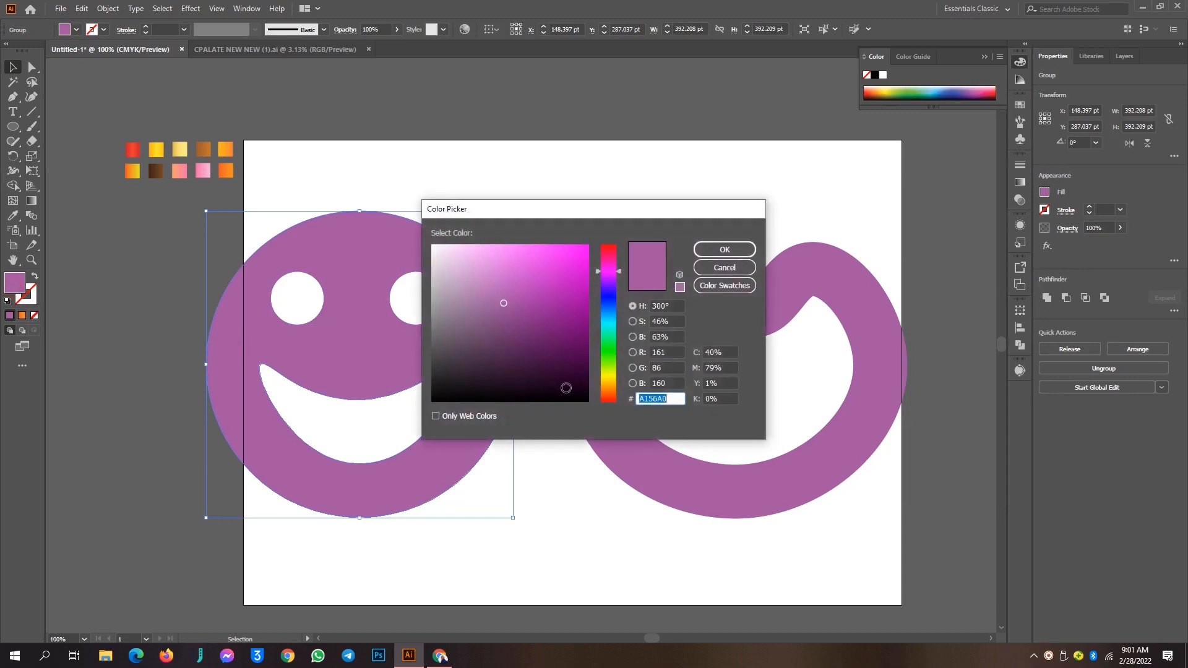
click(604, 385)
drag(568, 267, 601, 232)
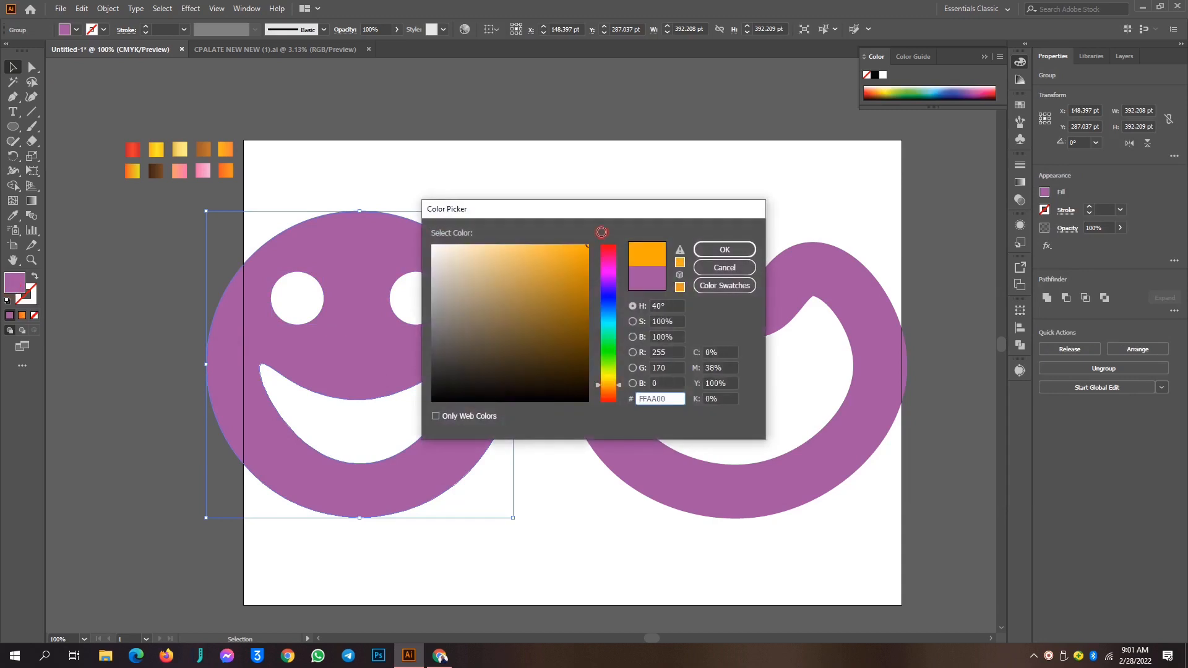
click(752, 245)
click(616, 171)
drag(495, 399, 488, 413)
Delete the orange smiley and the purple ring together, and undo the deletion
drag(151, 234, 541, 535)
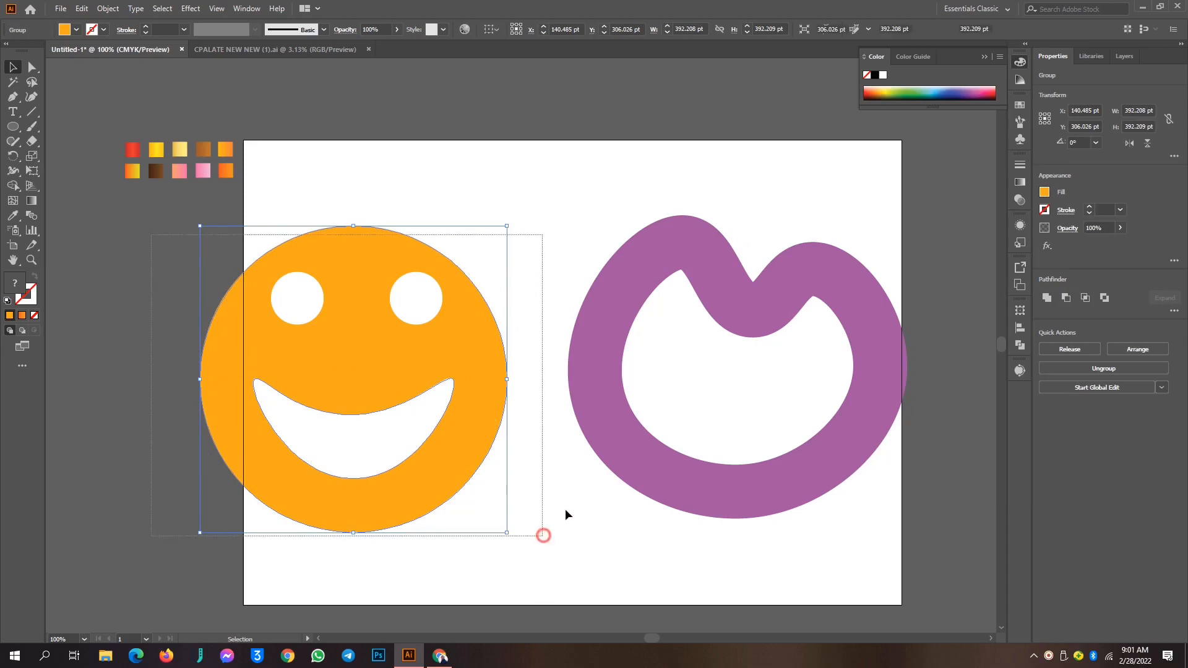
drag(186, 252, 926, 549)
key(Delete)
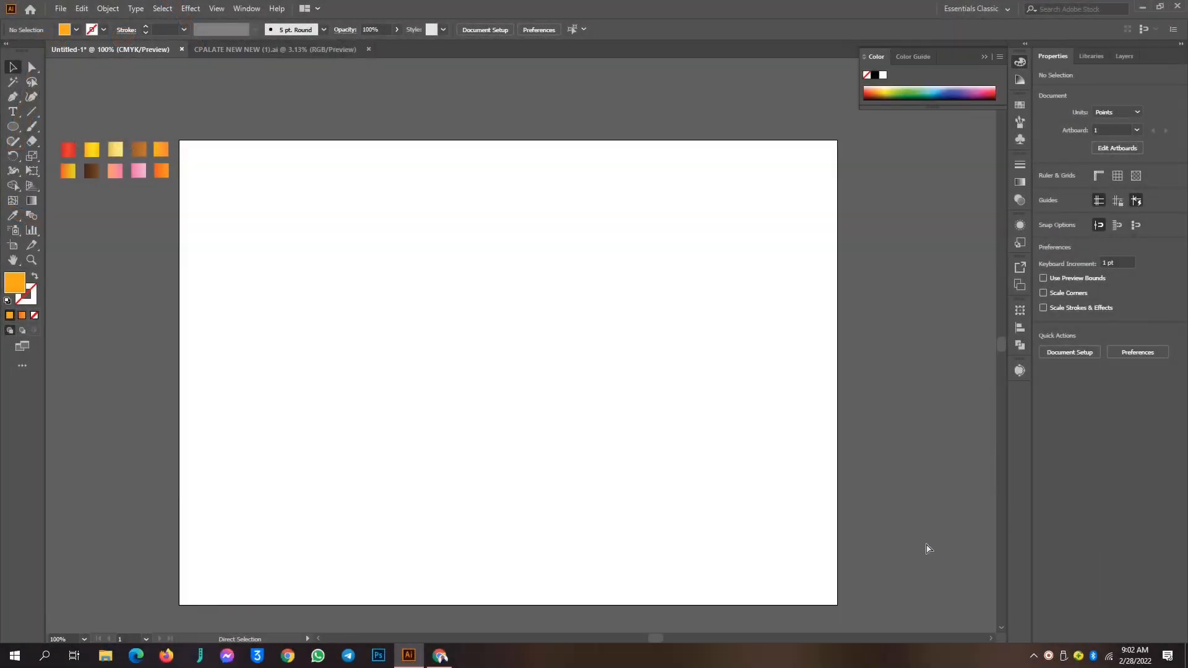
key(ctrl+z)
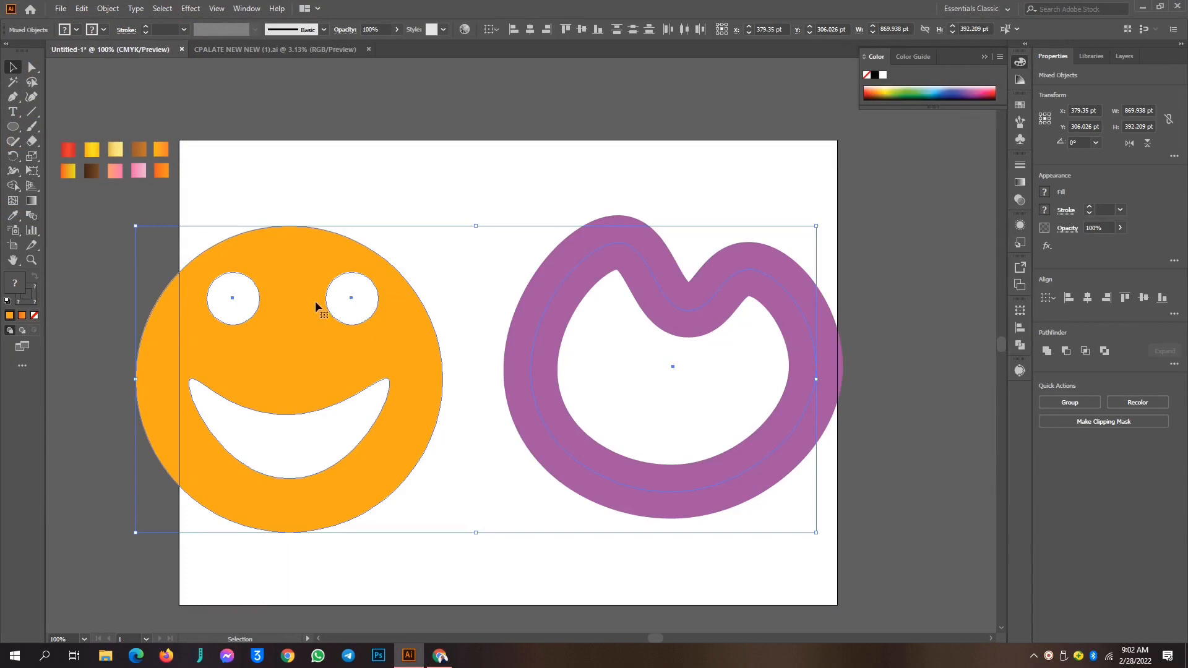
click(862, 180)
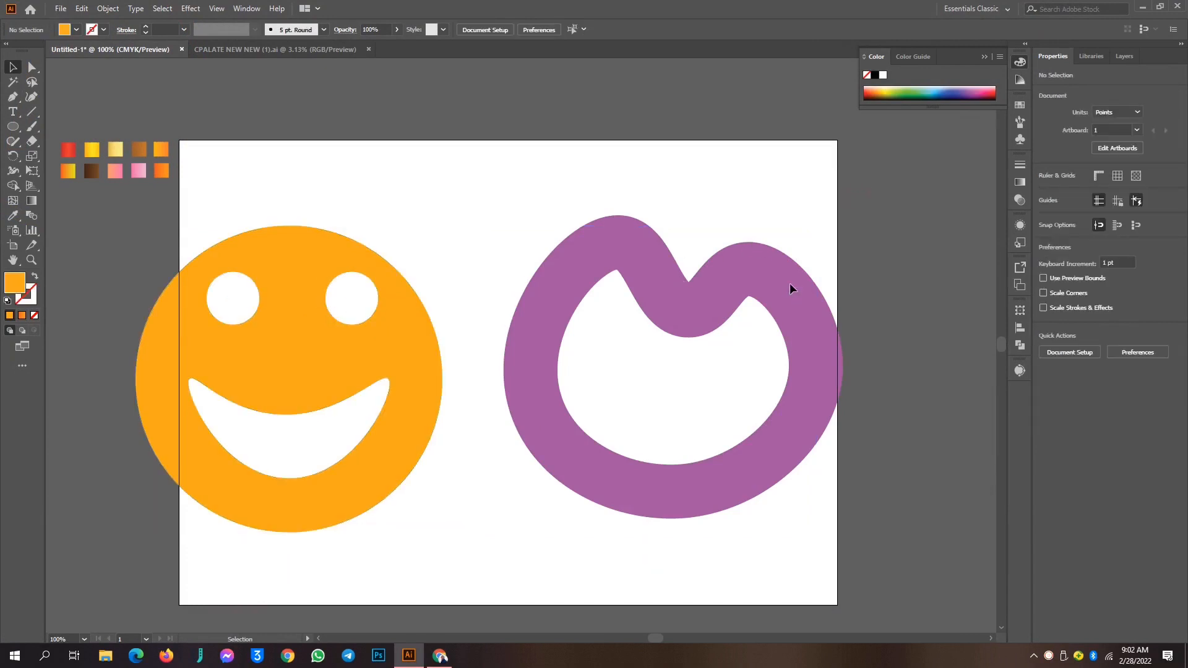
Swap the reshaped purple ring's fill and stroke, and move the filled shape over the smiley's right side
click(721, 287)
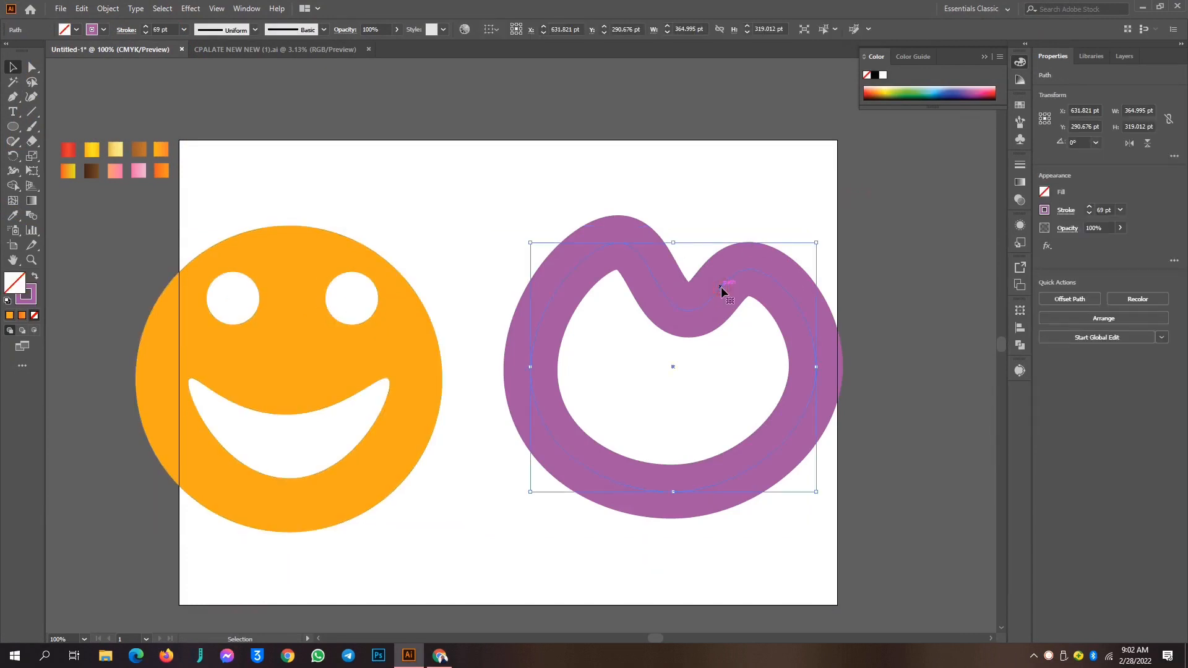
click(34, 277)
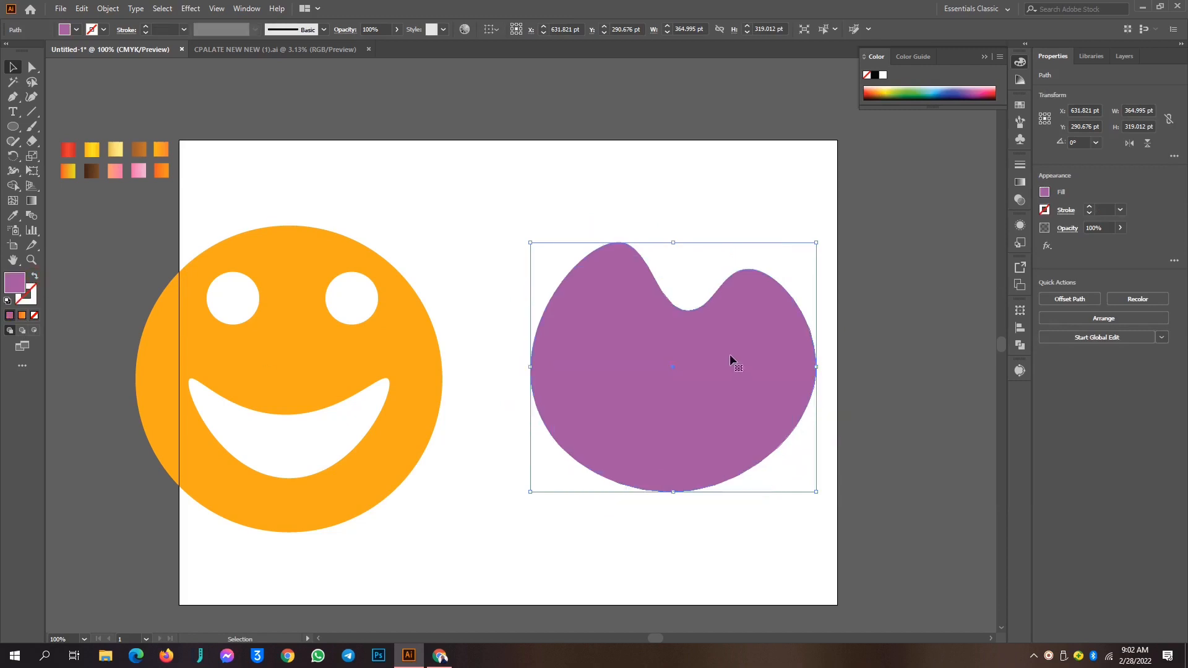
click(32, 66)
click(786, 134)
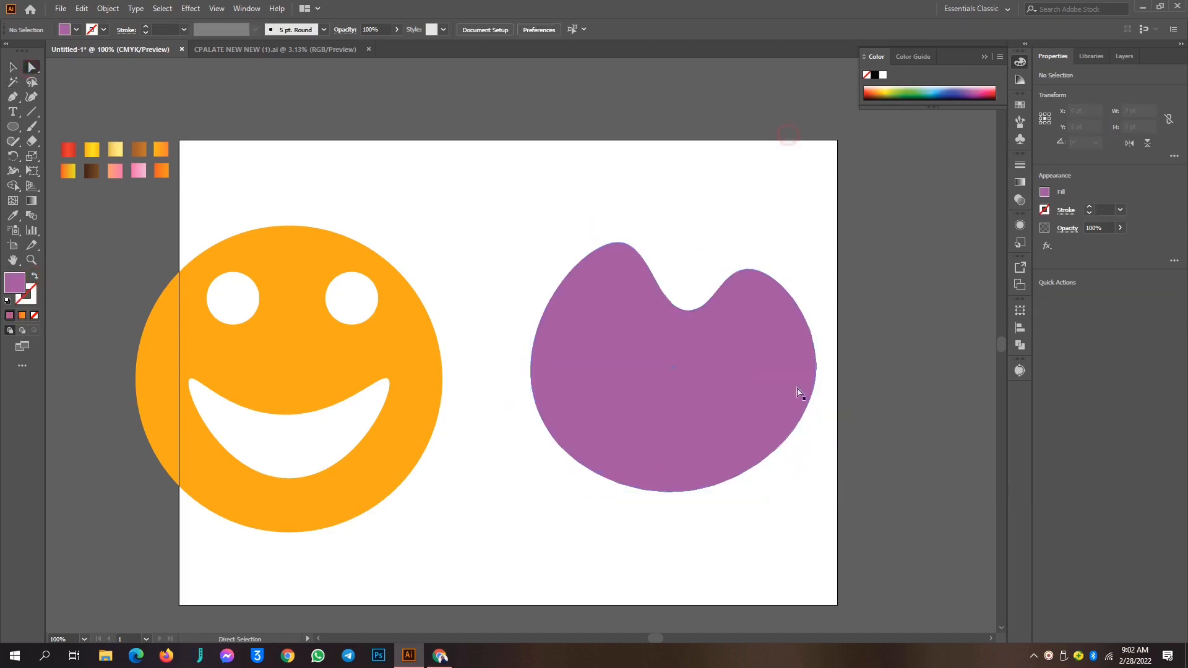
drag(742, 365, 571, 372)
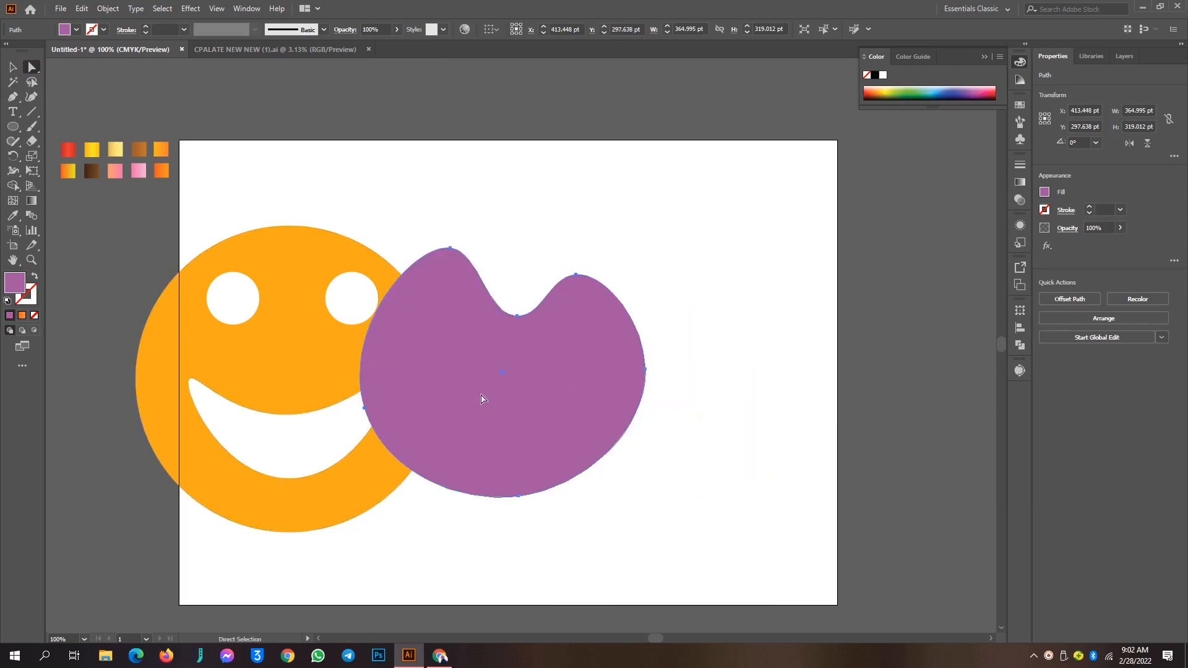
drag(520, 380, 534, 379)
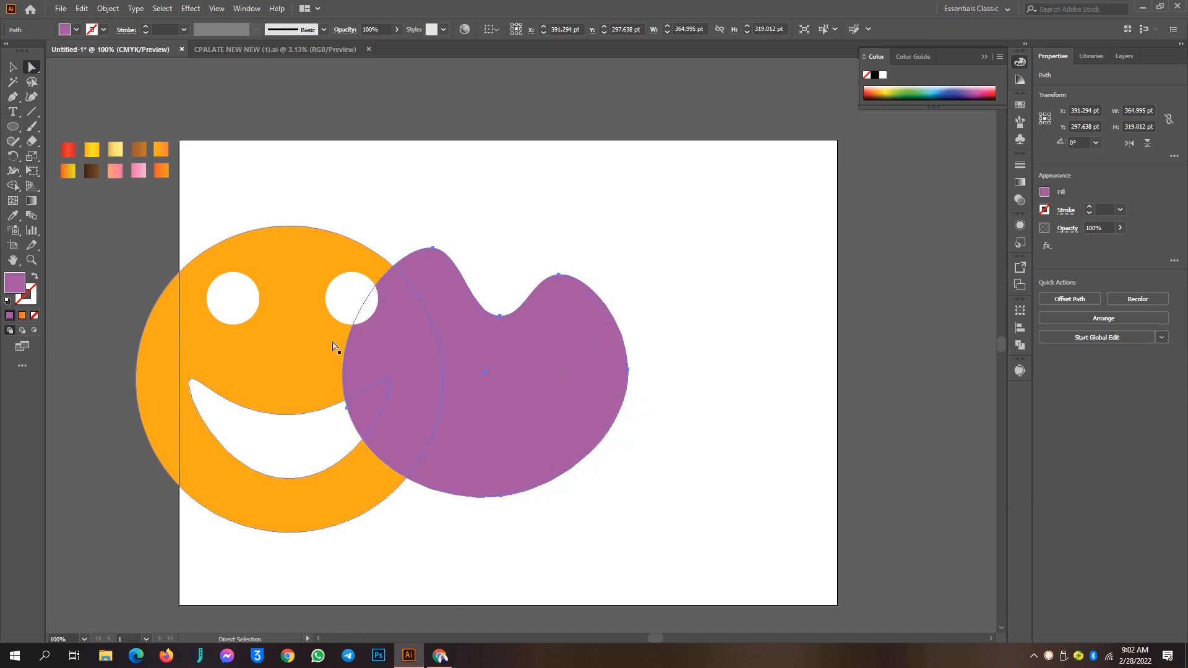
Select the right eye, the orange face and the purple shape in turn to compare how they overlap
click(340, 283)
click(513, 209)
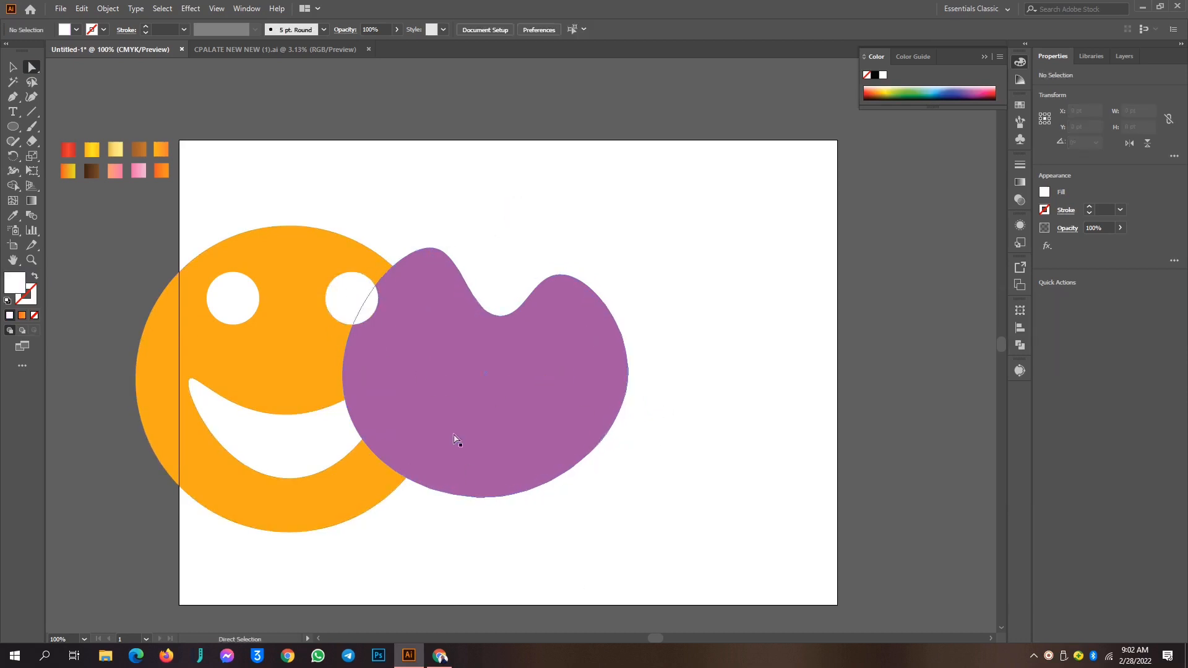
click(251, 361)
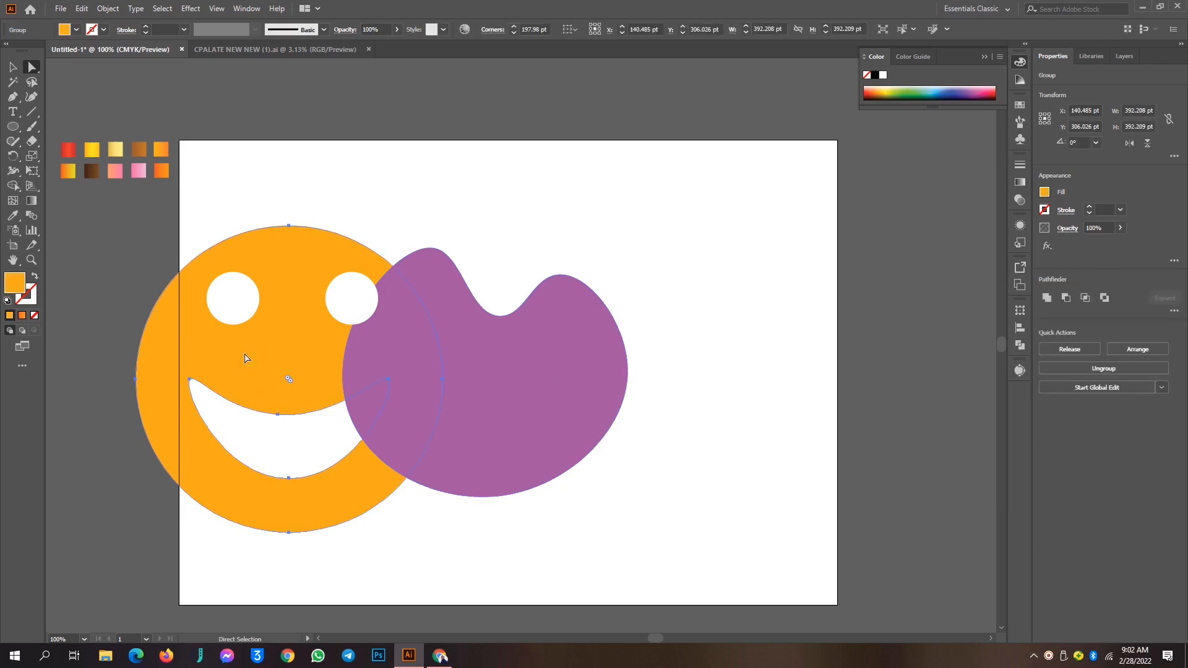
click(540, 371)
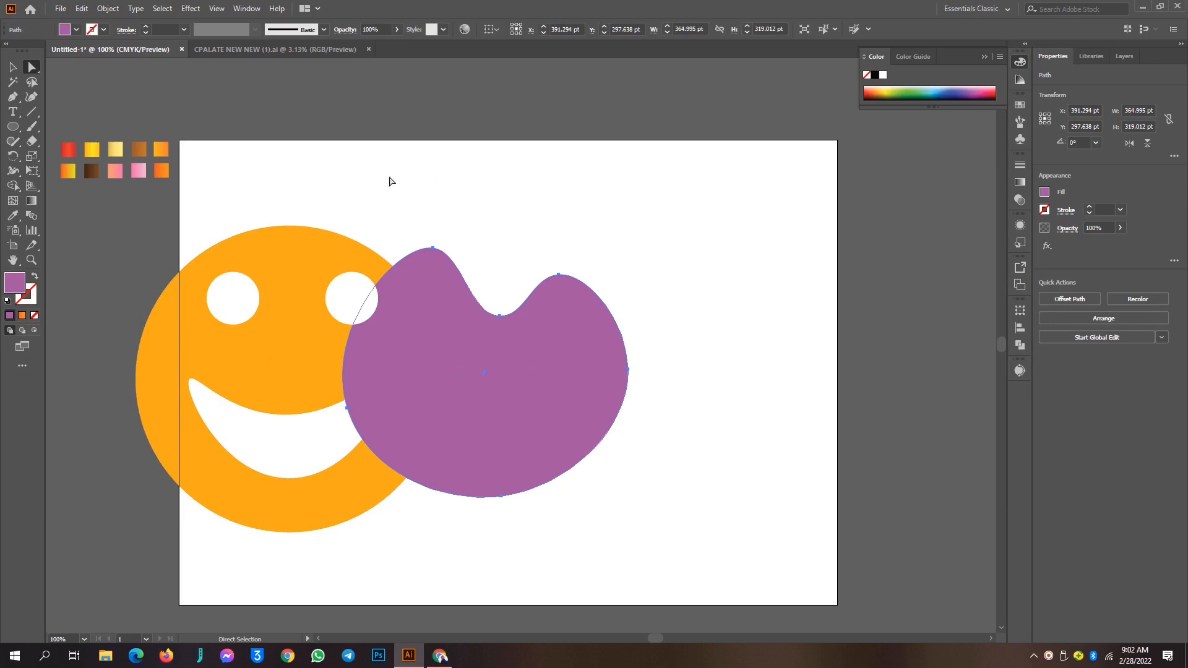
Expand Layer 1 to list the objects it contains
click(1097, 57)
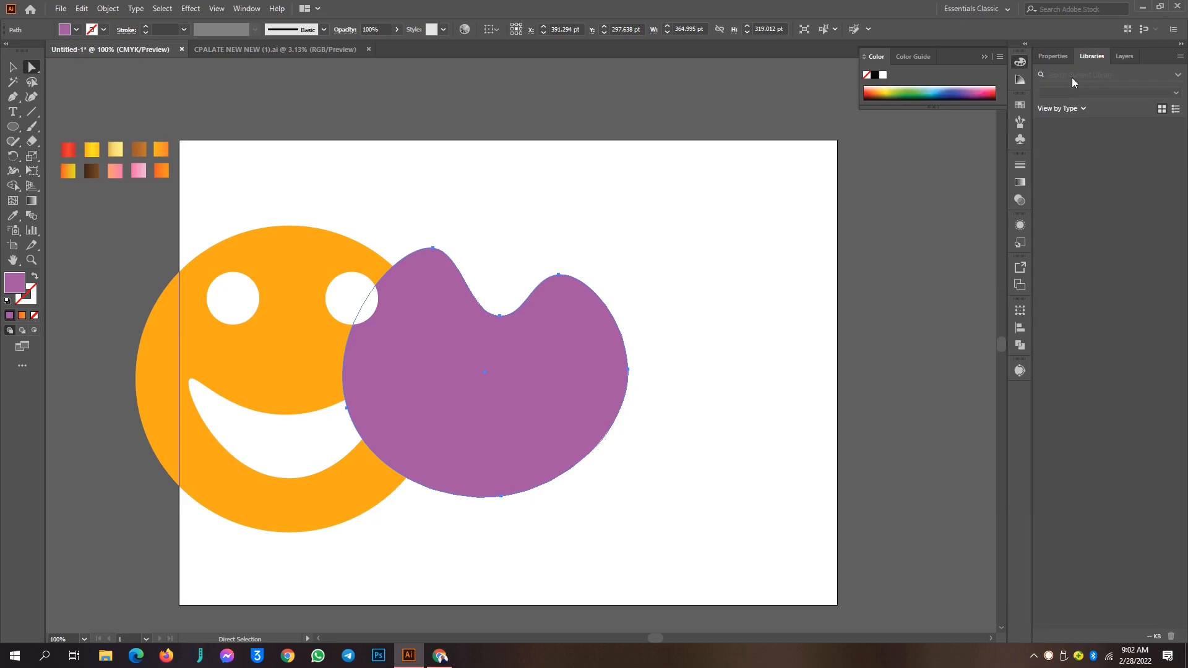
click(1122, 55)
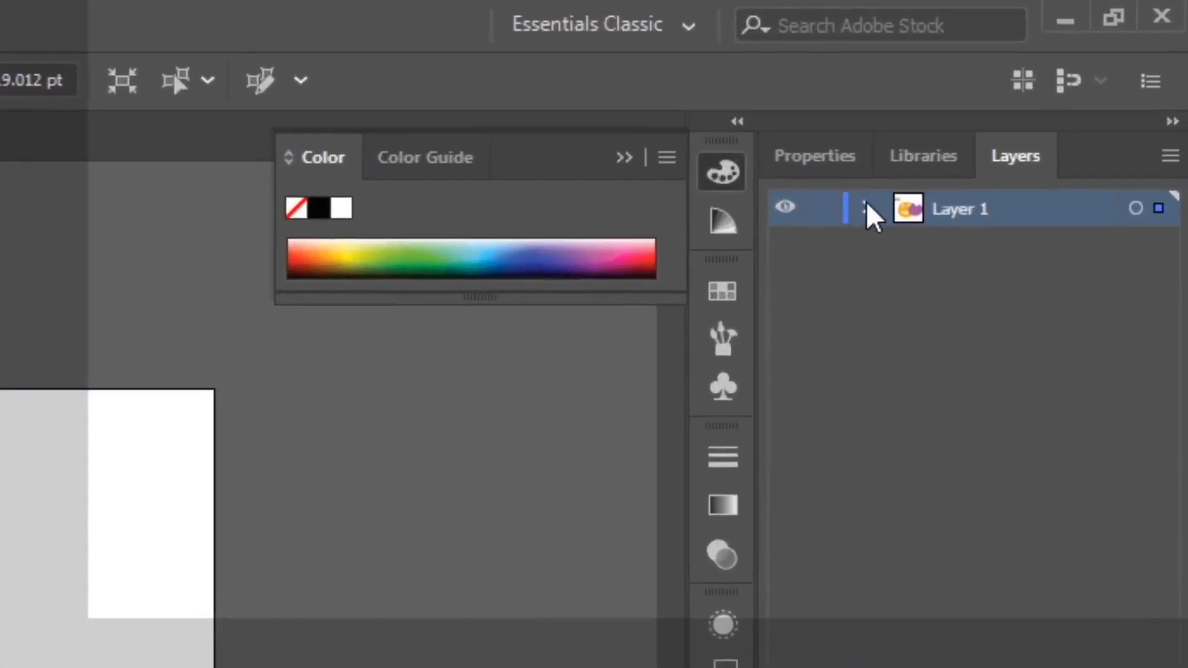
click(1072, 74)
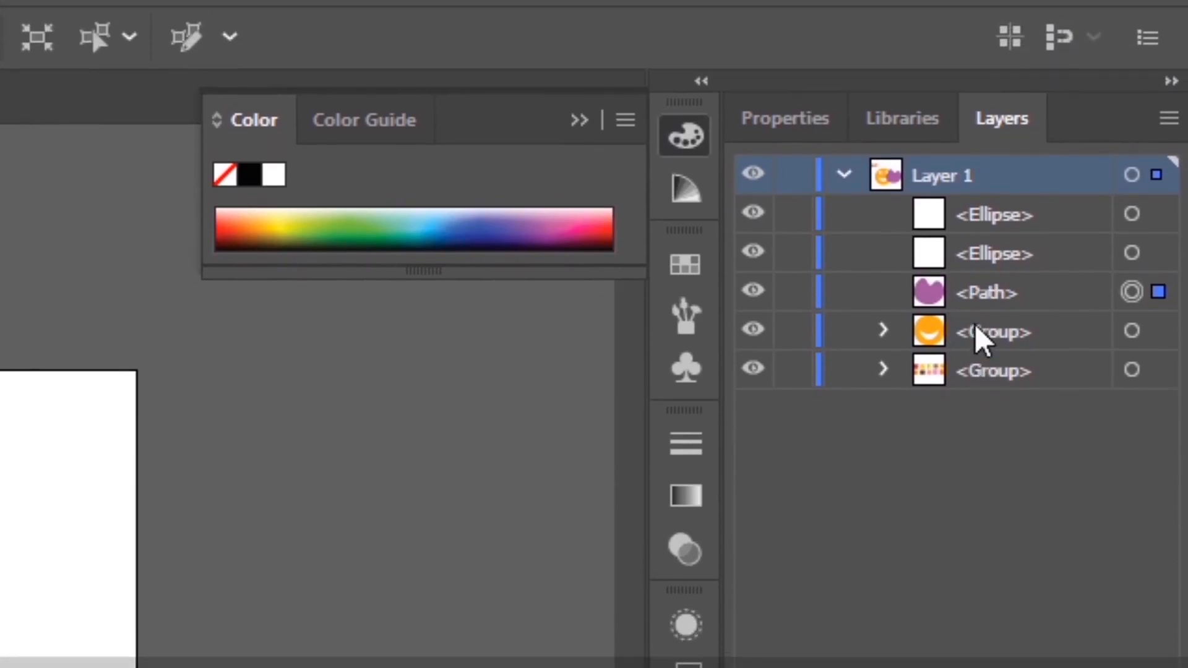
Examine the stacking order of the eye ellipses, the purple path and the smiley group within Layer 1
click(974, 328)
click(974, 287)
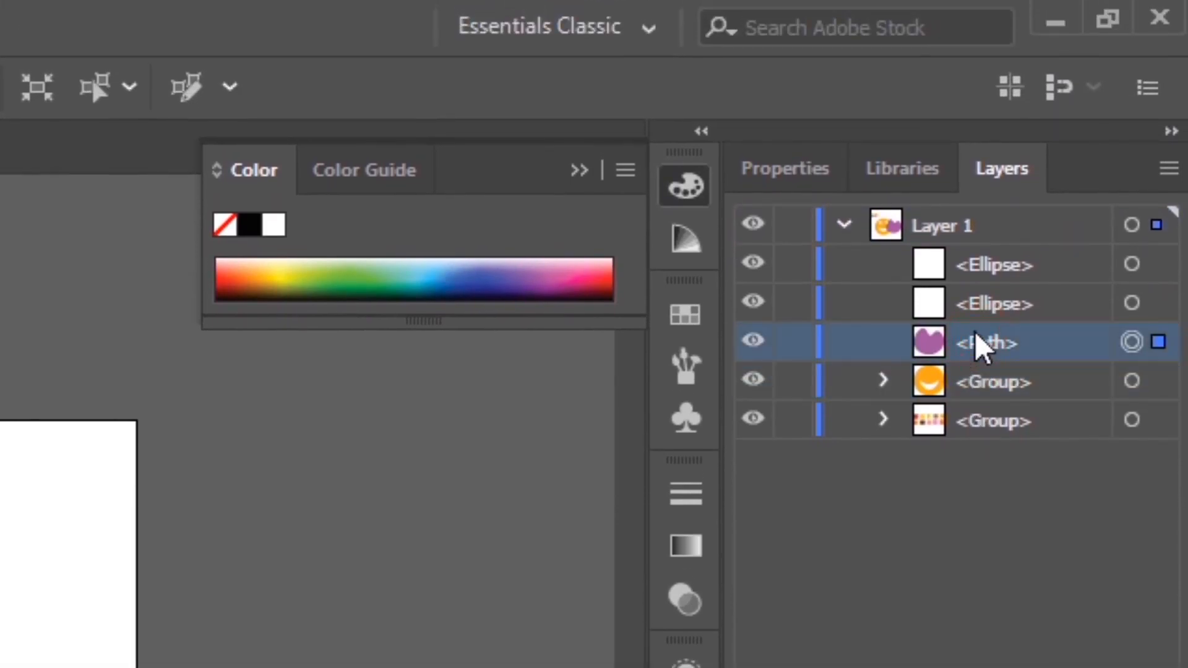
click(976, 303)
click(977, 264)
click(975, 306)
click(979, 265)
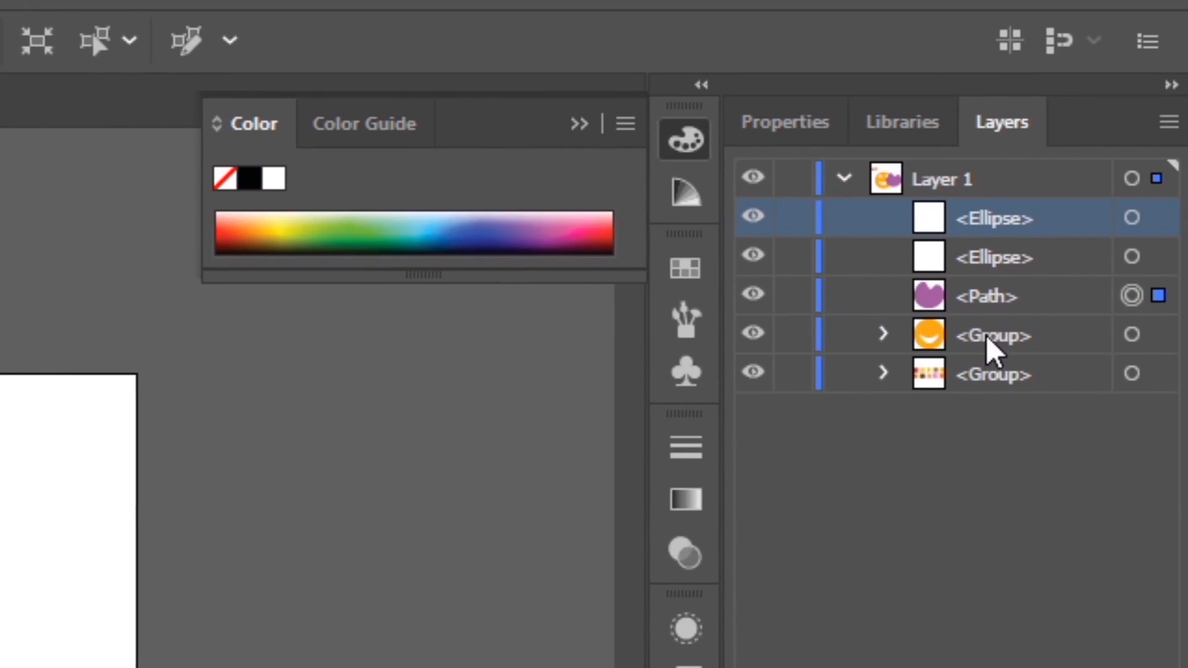
click(985, 335)
click(985, 291)
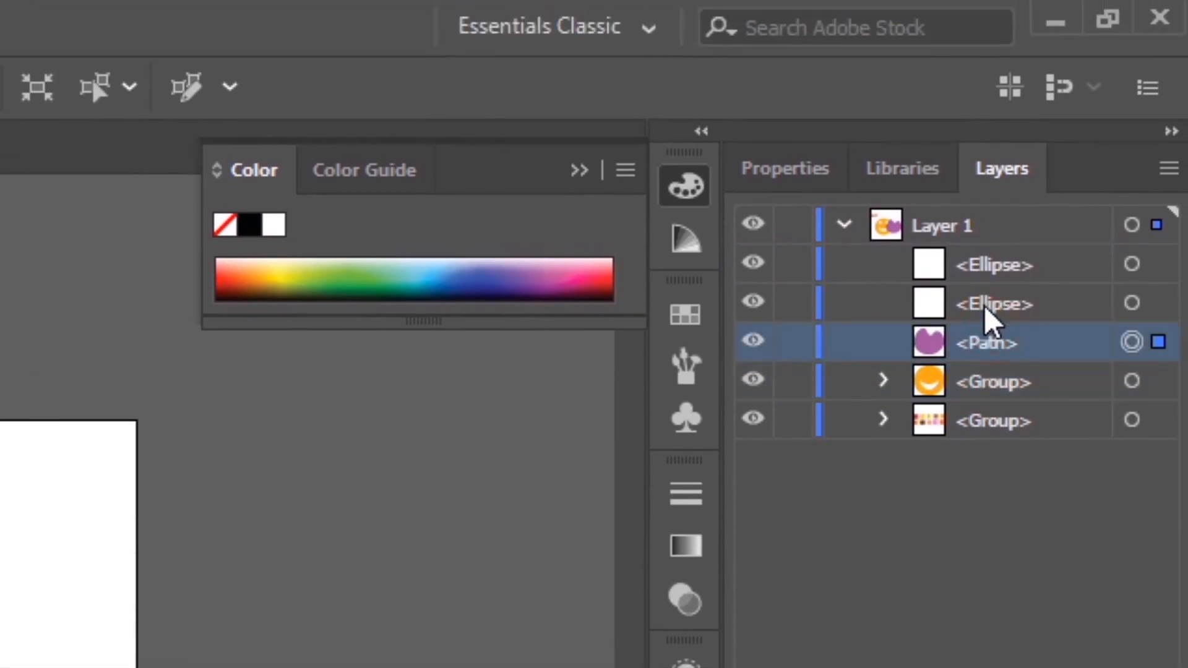
Select the whole smiley and the purple shape together and move them right, fully onto the artboard
click(985, 306)
click(987, 271)
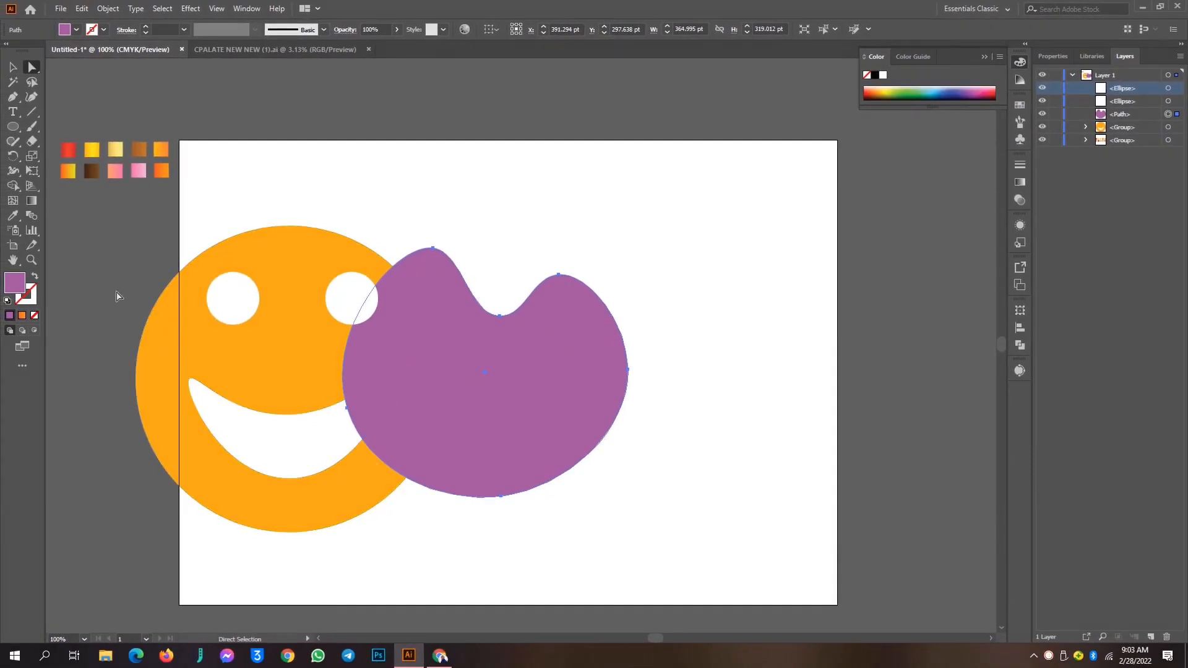
drag(181, 226, 829, 567)
drag(531, 439, 673, 445)
key(ctrl+z)
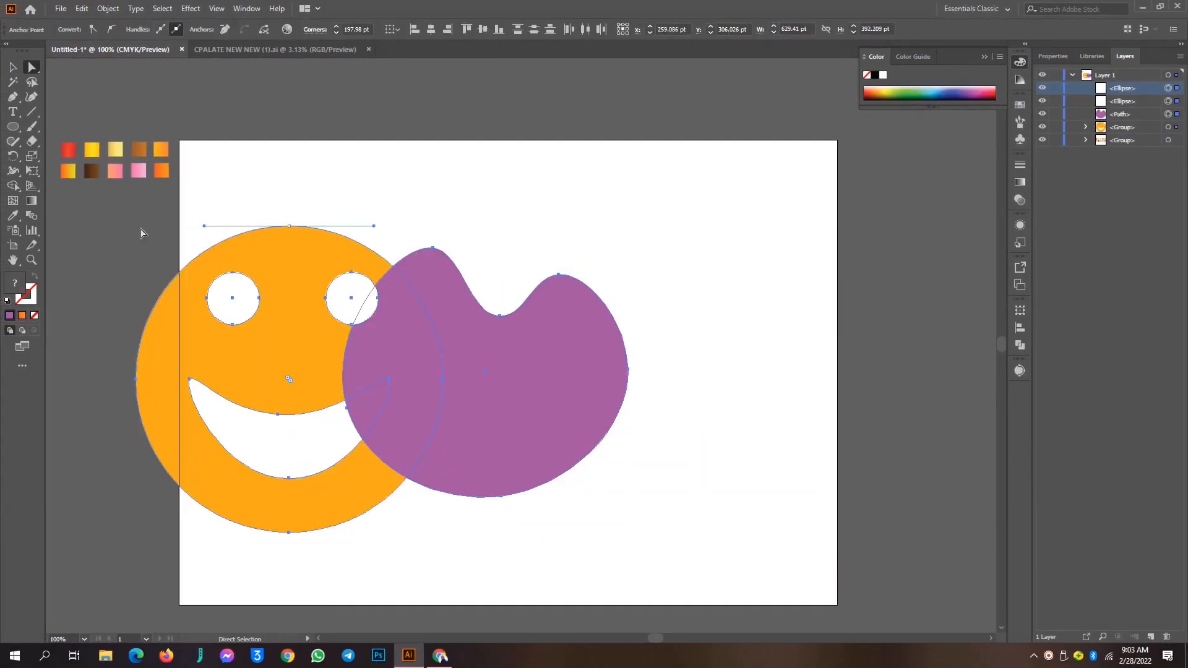
click(13, 67)
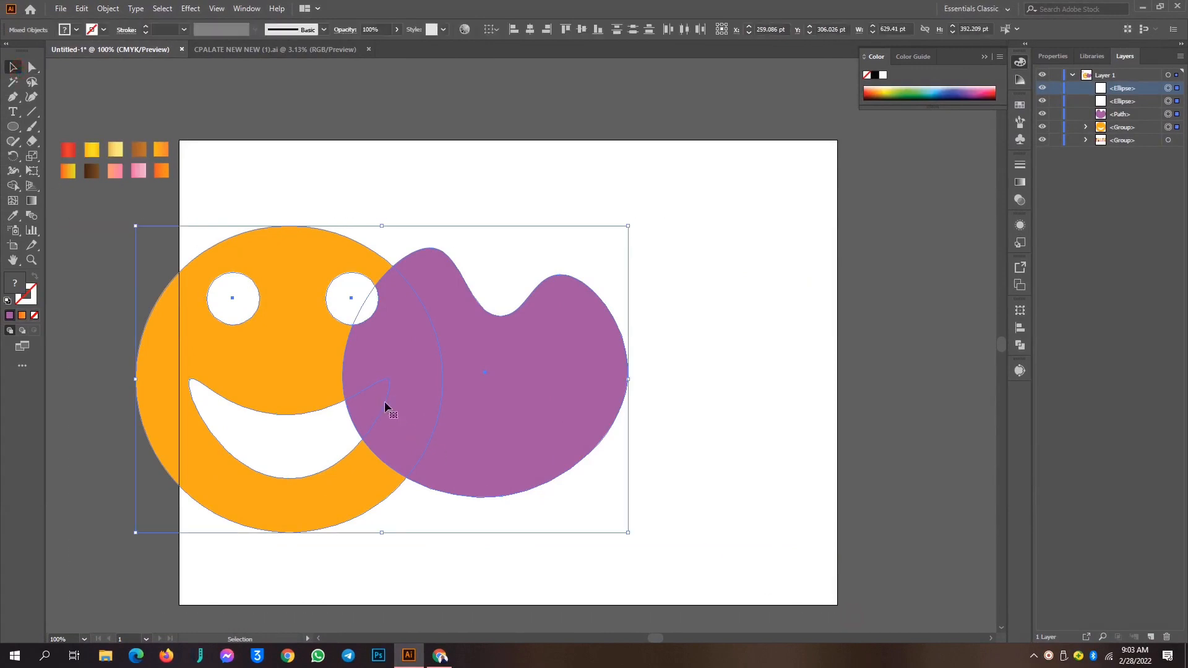
drag(446, 394, 581, 414)
click(801, 324)
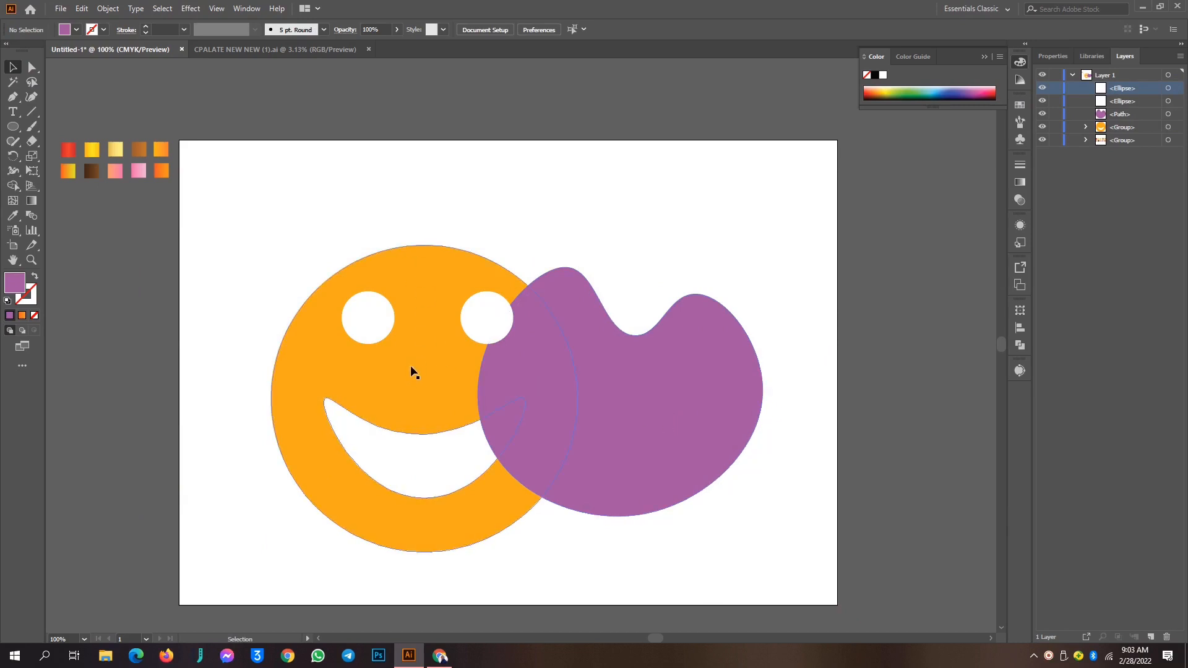
Send the purple shape to the back of the stack, and undo the reordering
right_click(648, 385)
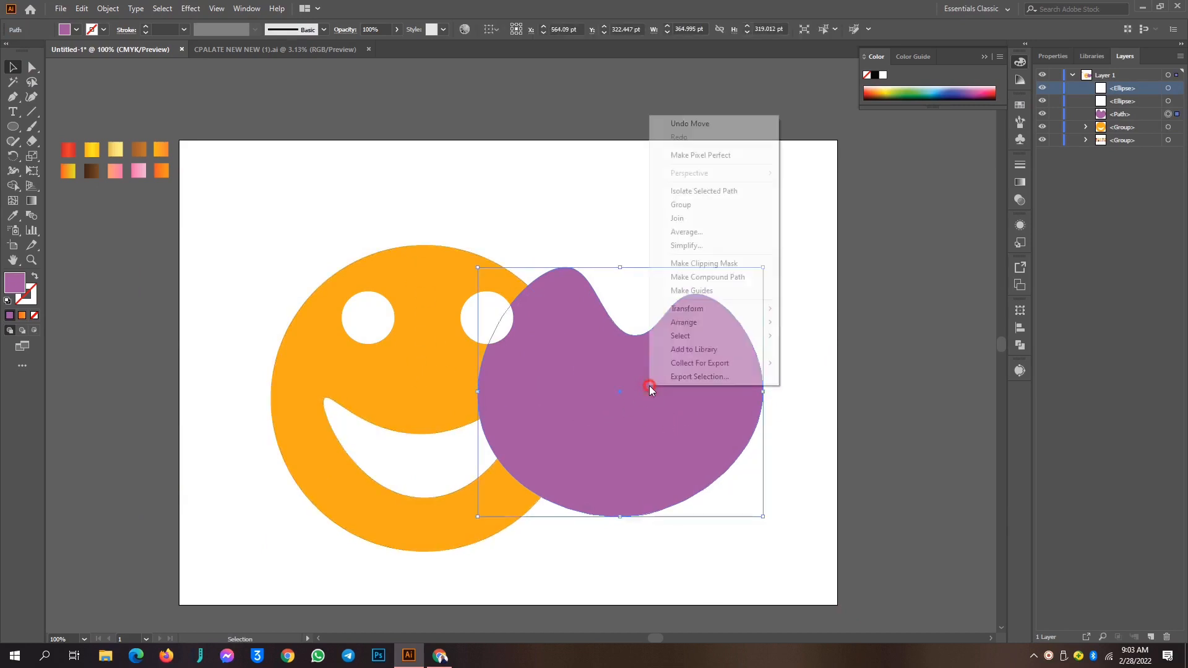
mouse_move(720, 327)
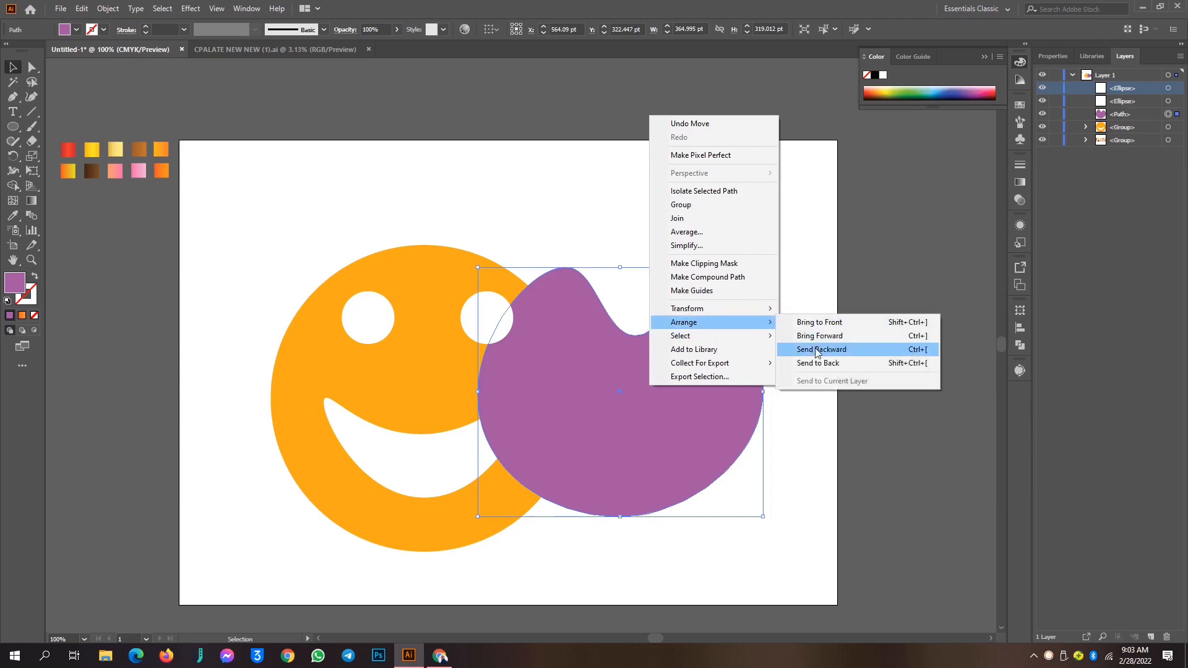
click(821, 364)
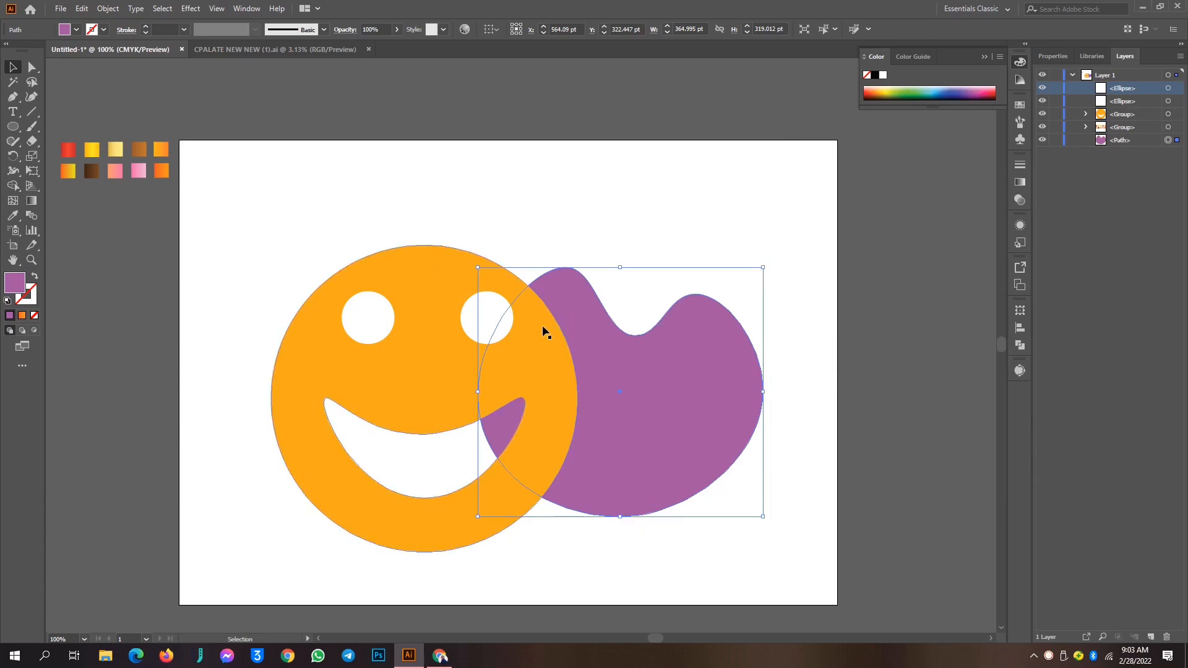
key(a)
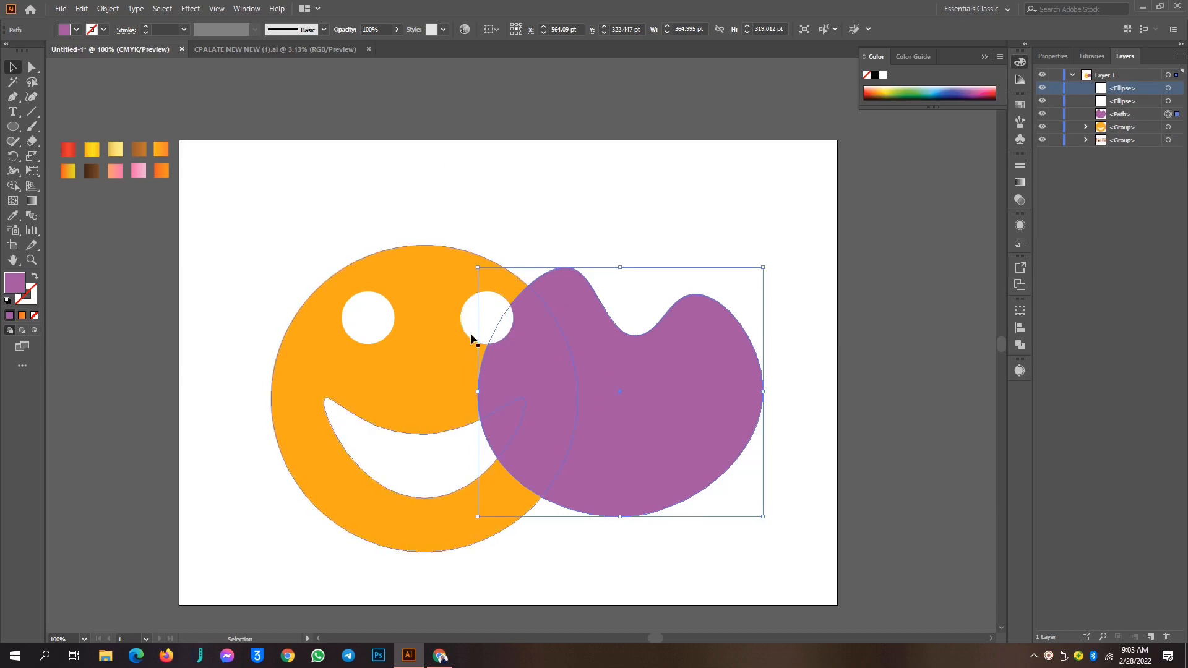
Check which context commands are offered over the purple shape while nothing is selected
click(562, 180)
right_click(583, 422)
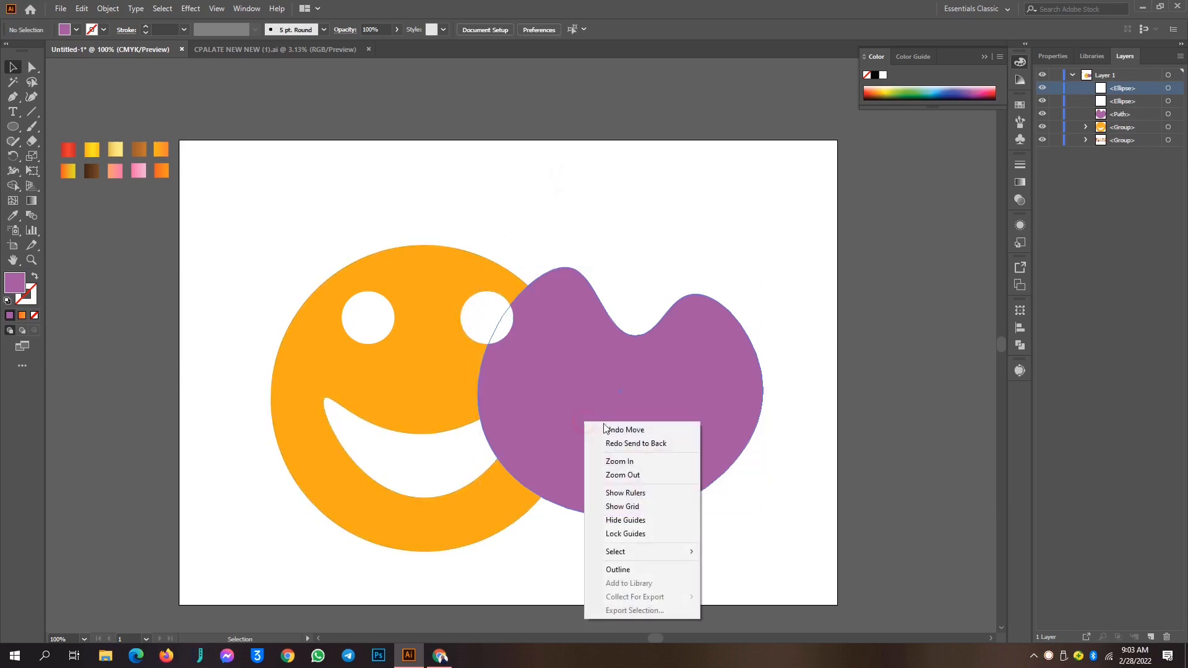
mouse_move(659, 553)
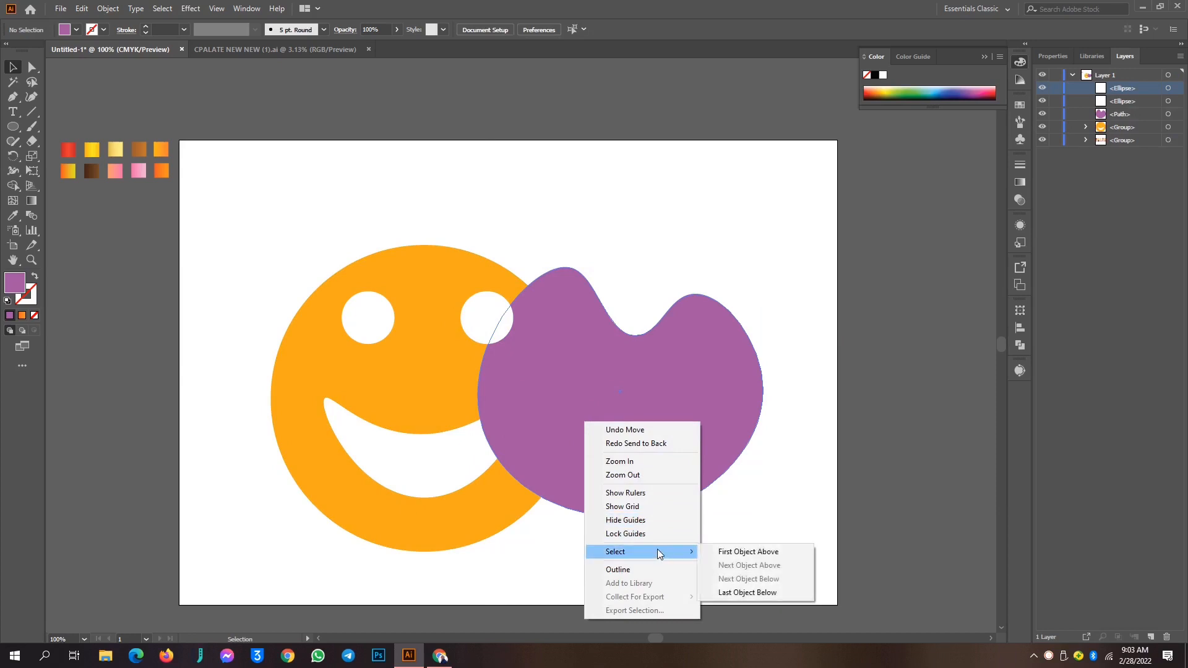
click(808, 301)
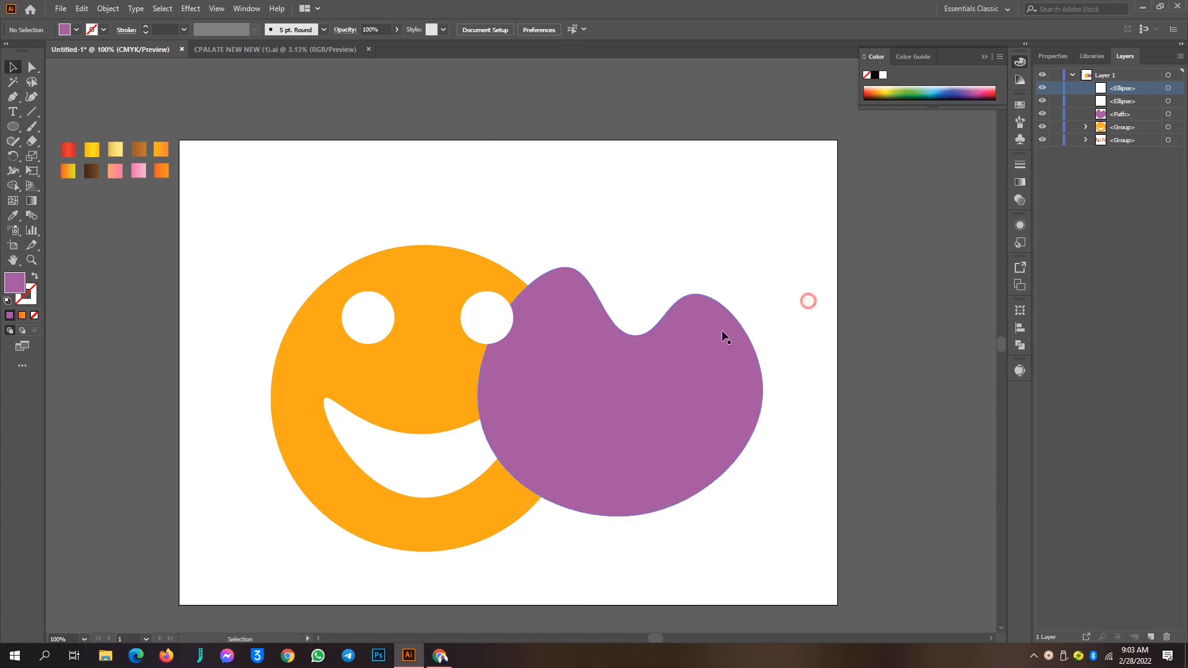
click(611, 389)
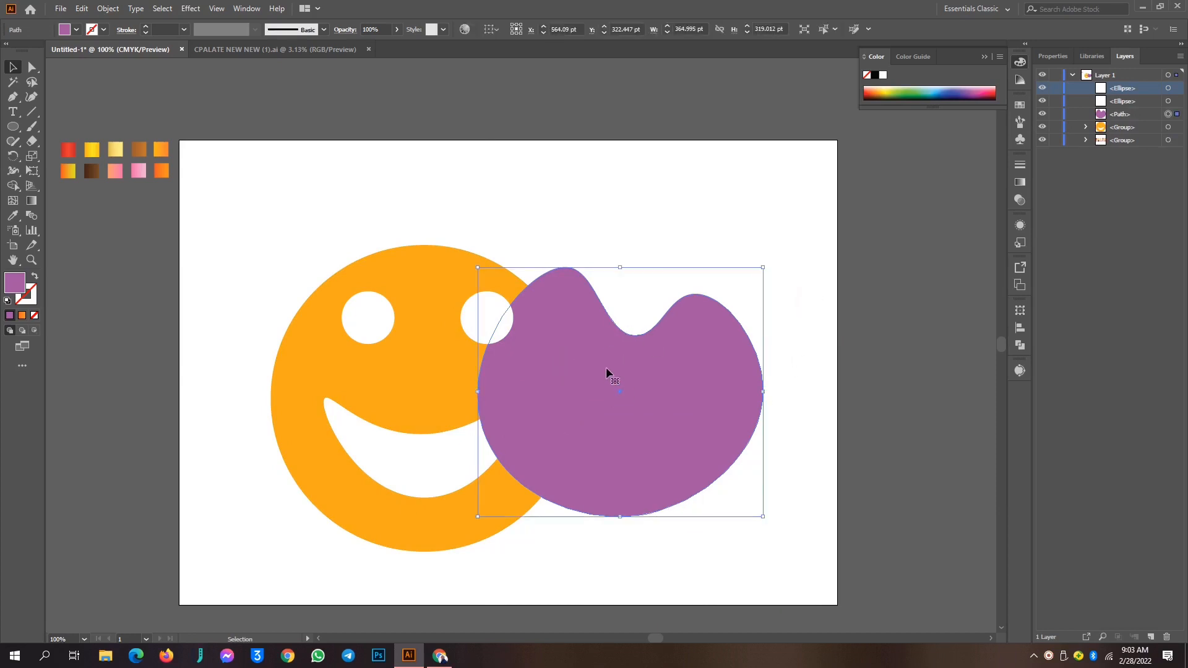
click(737, 181)
right_click(556, 440)
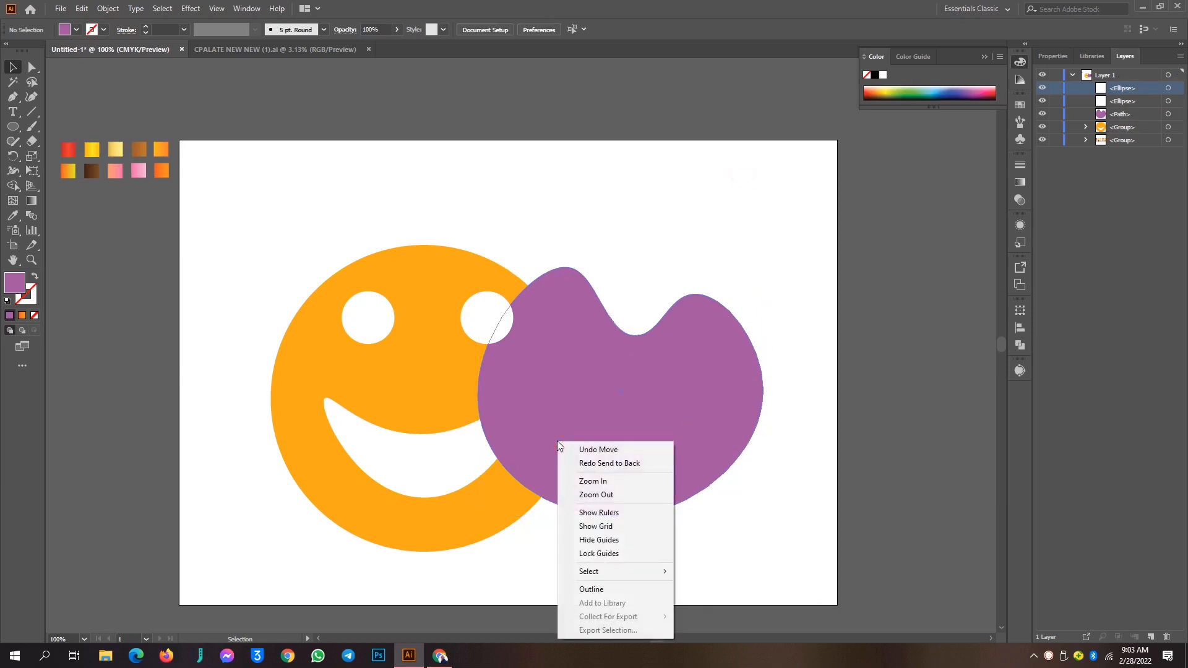
click(831, 433)
click(462, 369)
Bring the purple shape to the front of the stack, and send it behind all the other objects
click(631, 375)
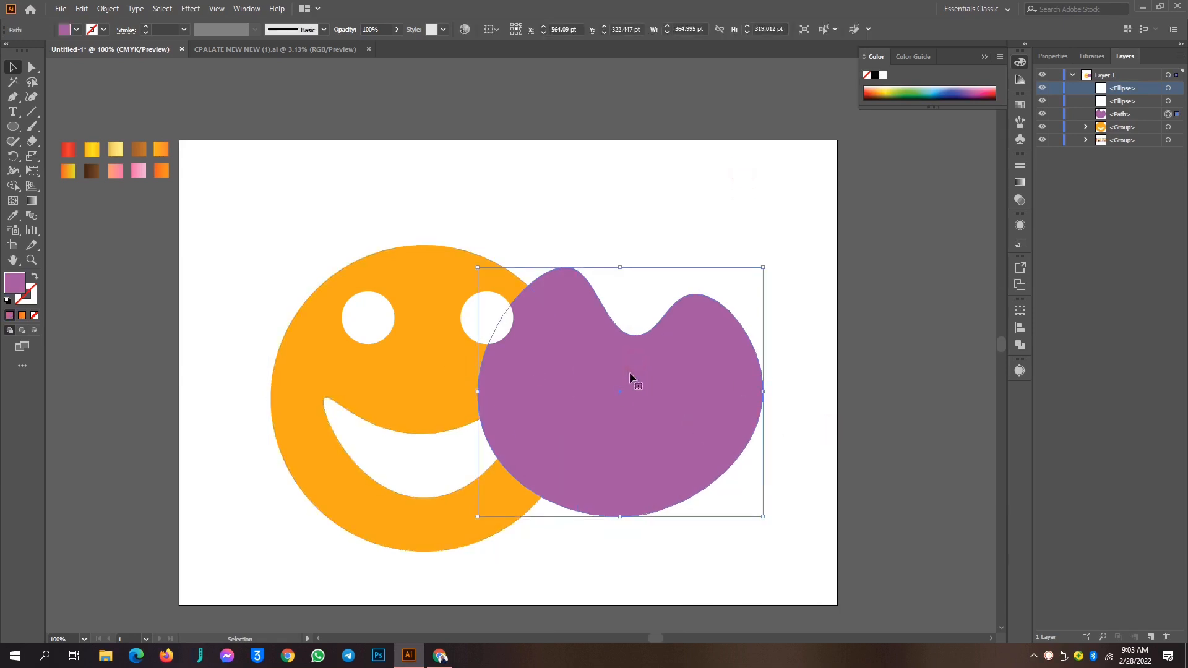
right_click(607, 359)
mouse_move(701, 568)
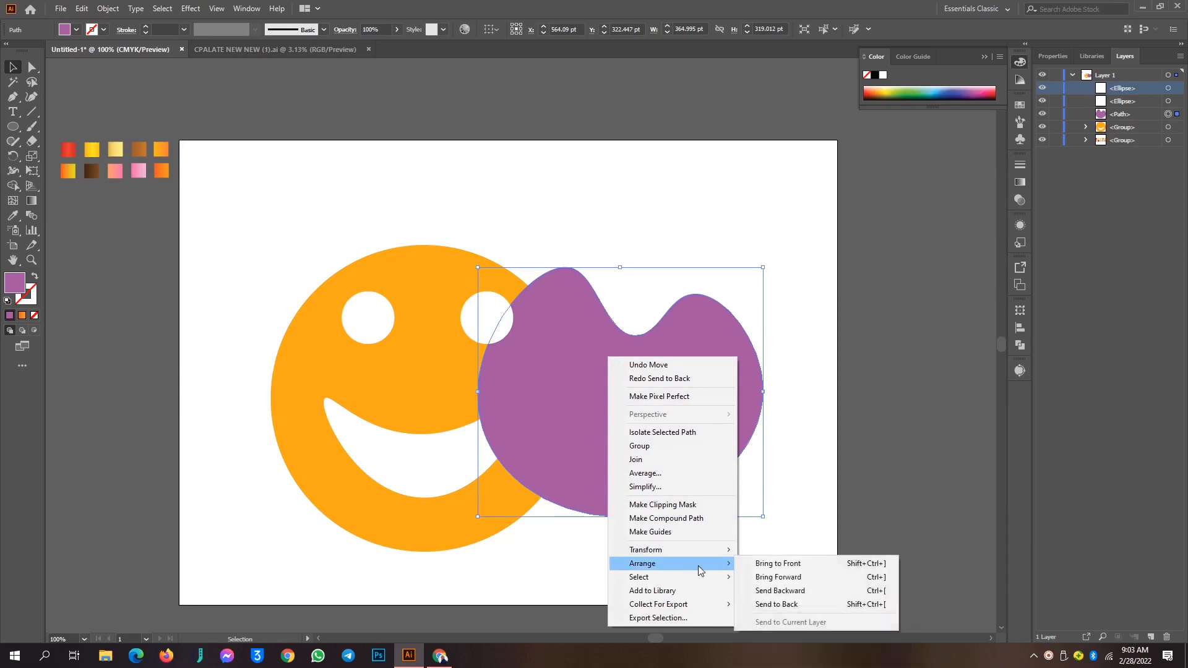
click(755, 565)
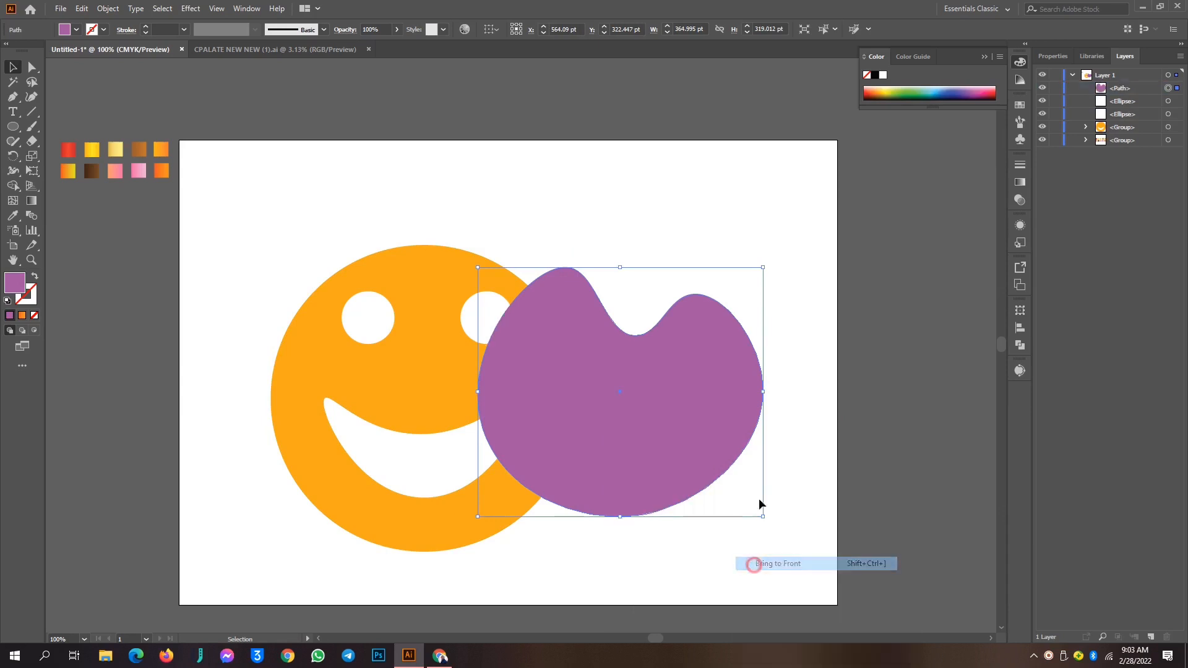
right_click(572, 378)
mouse_move(661, 303)
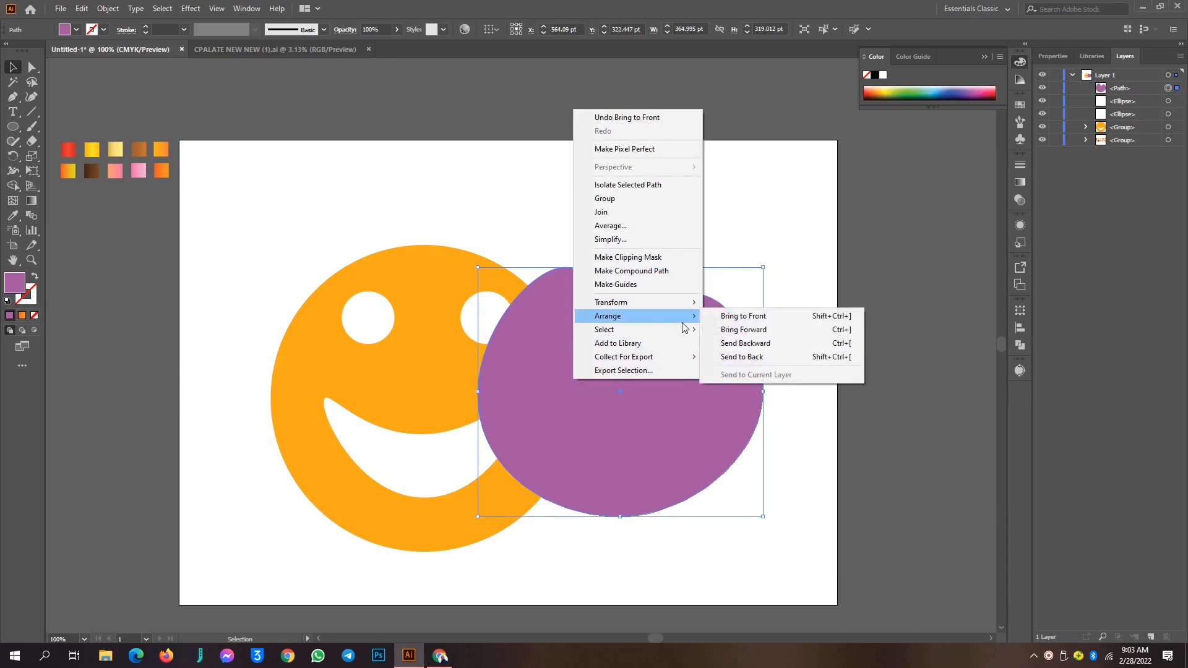
click(737, 357)
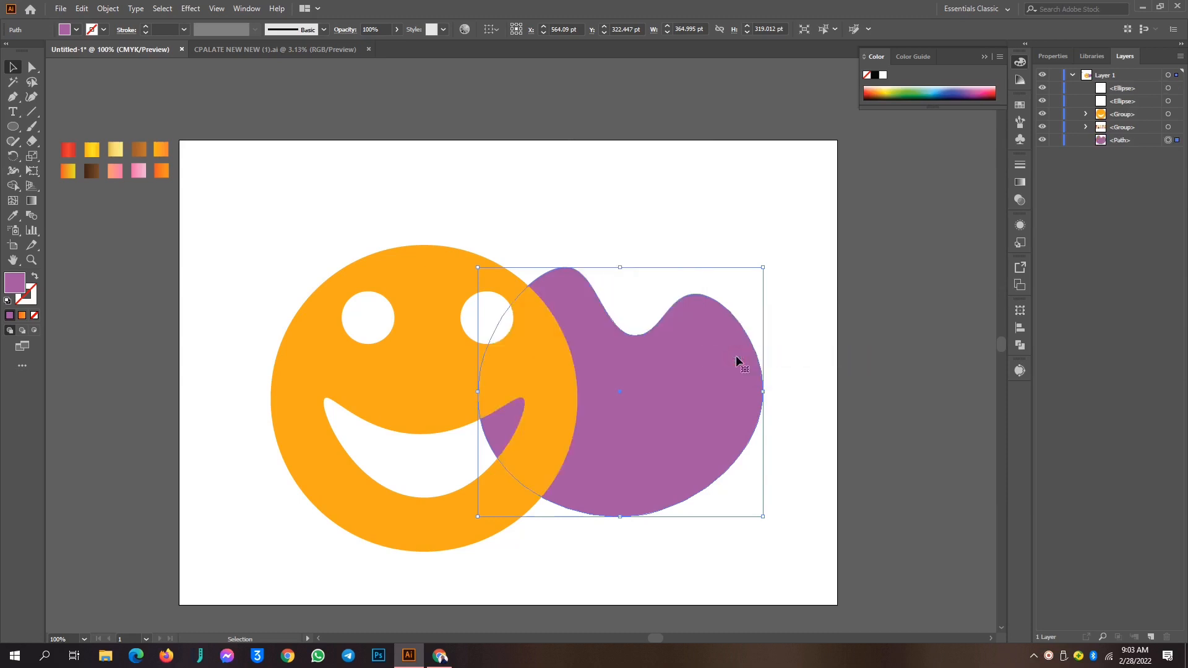
Repeat Bring to Front and Send to Back on the purple shape to compare both stacking orders
right_click(658, 392)
mouse_move(708, 344)
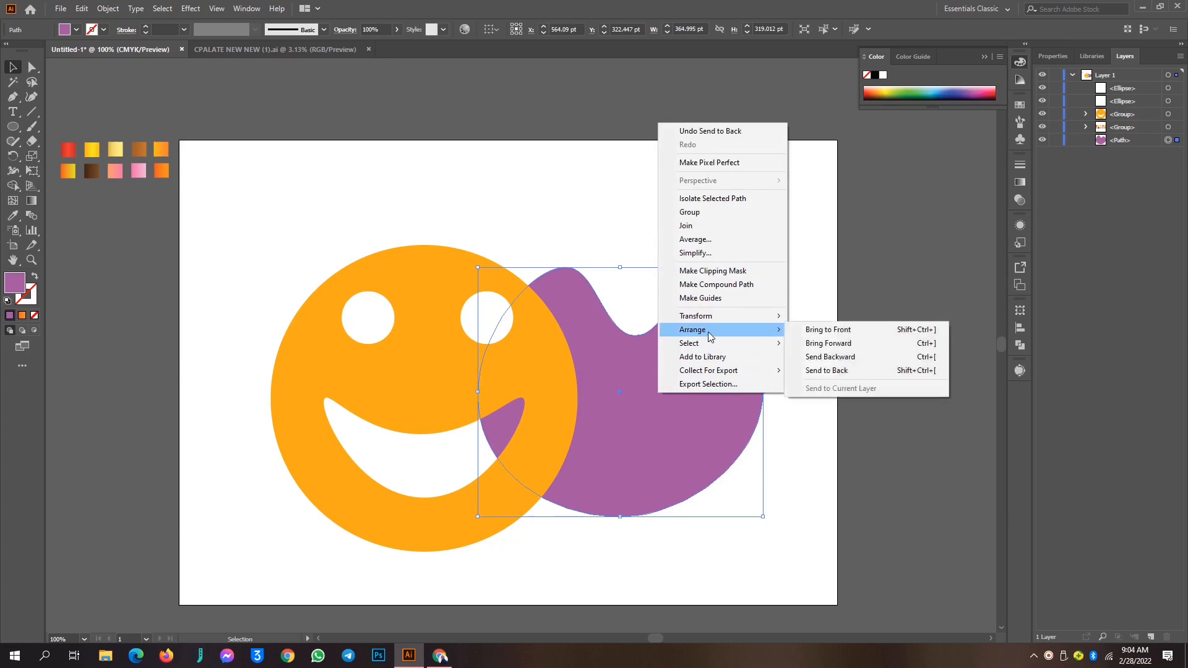
click(812, 331)
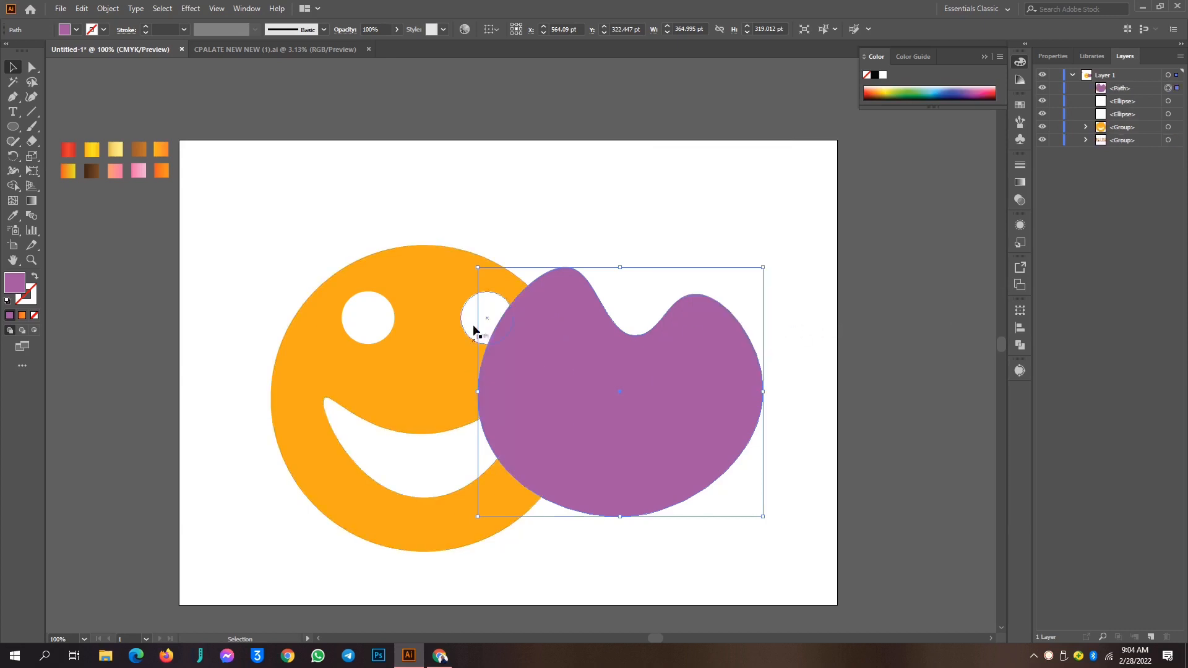
right_click(619, 385)
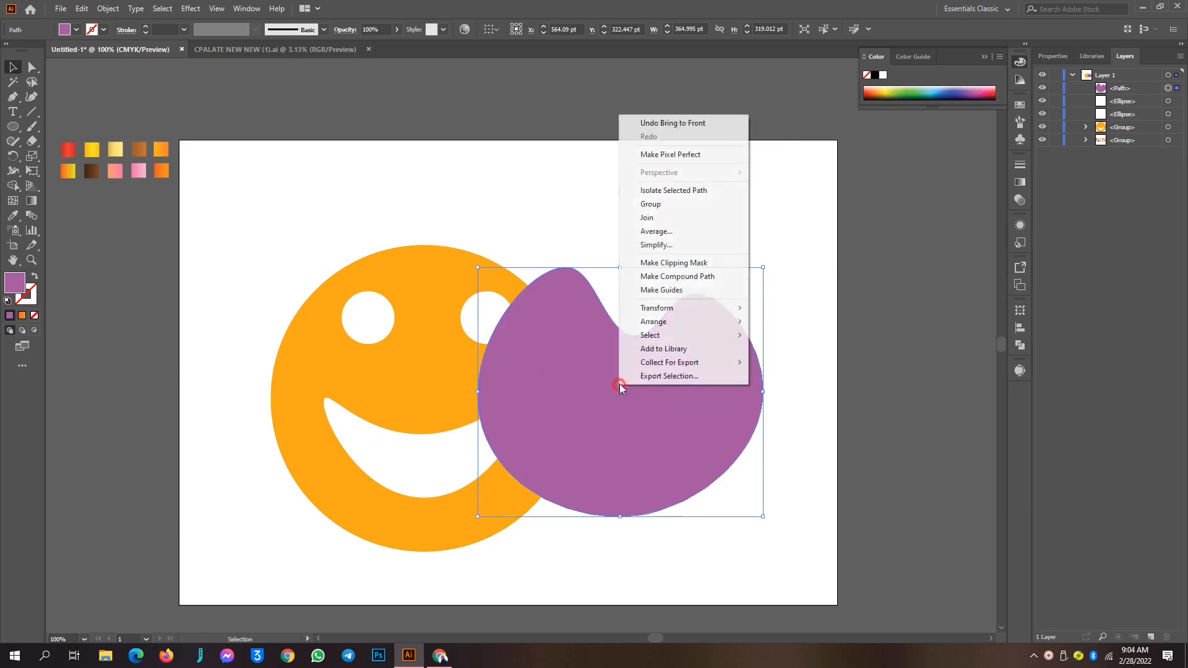
mouse_move(734, 324)
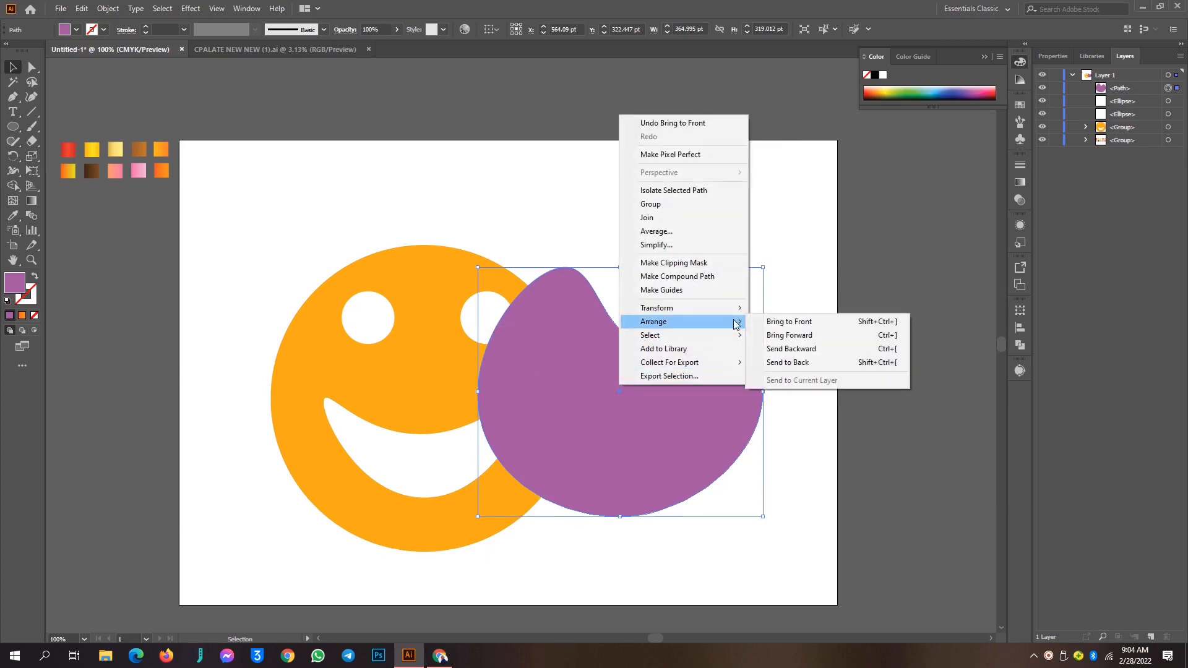
click(786, 362)
Bring the purple shape to the front, and send it backward one level so it sits between the two eyes
right_click(630, 365)
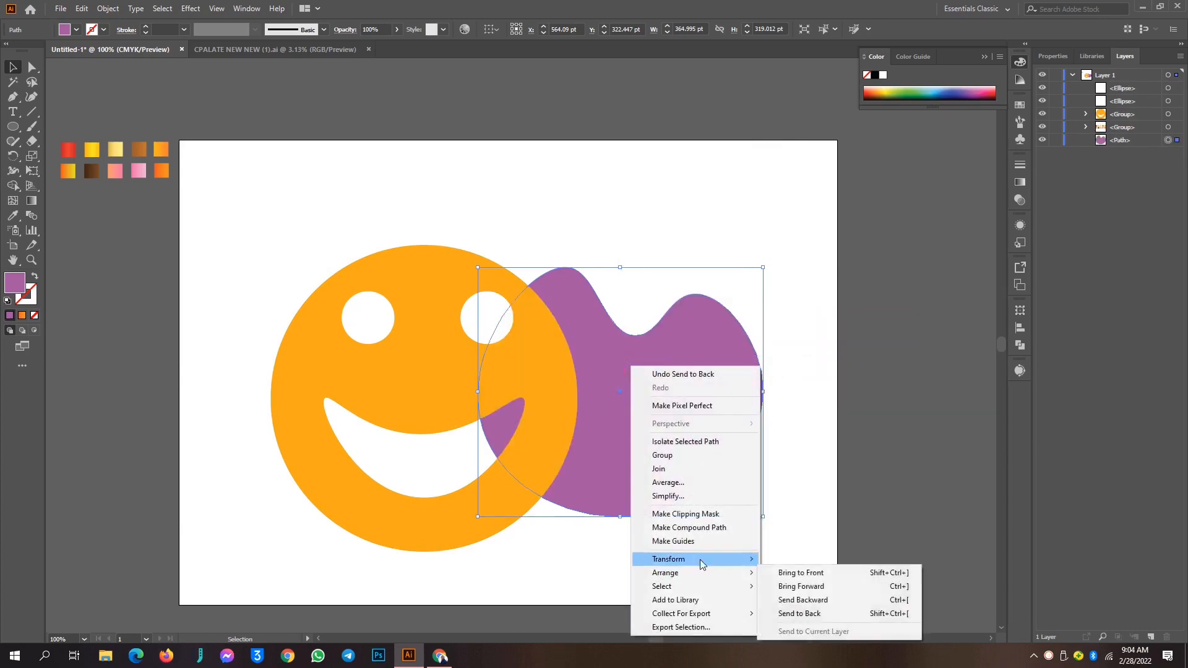
mouse_move(756, 575)
click(800, 572)
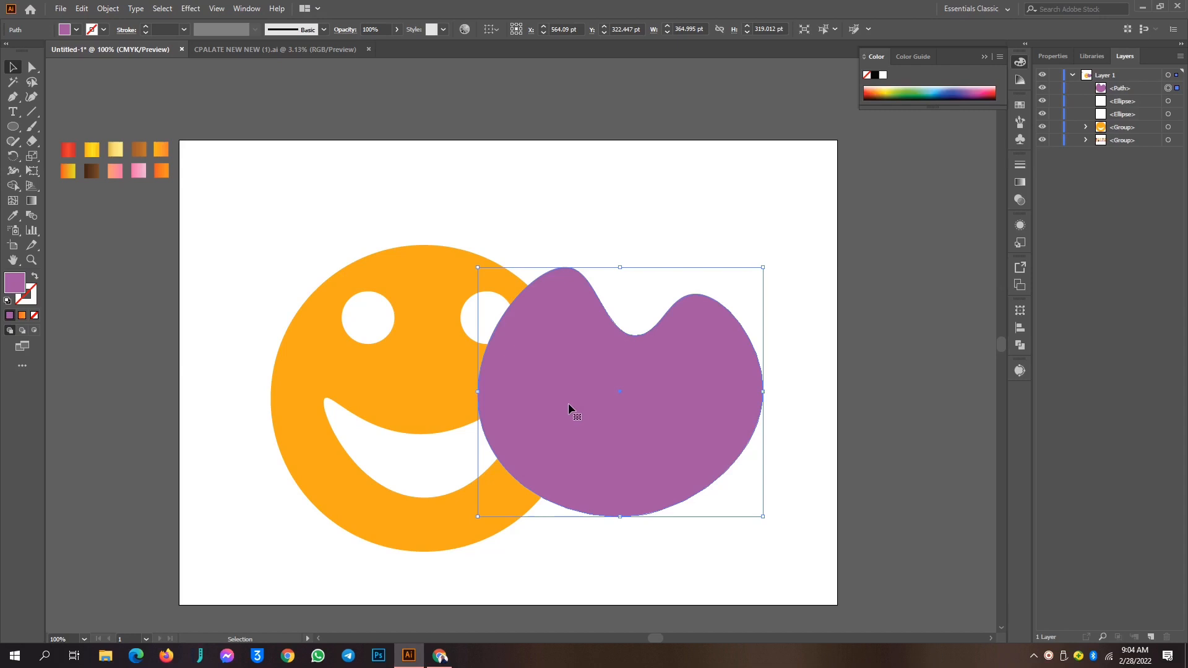
right_click(611, 380)
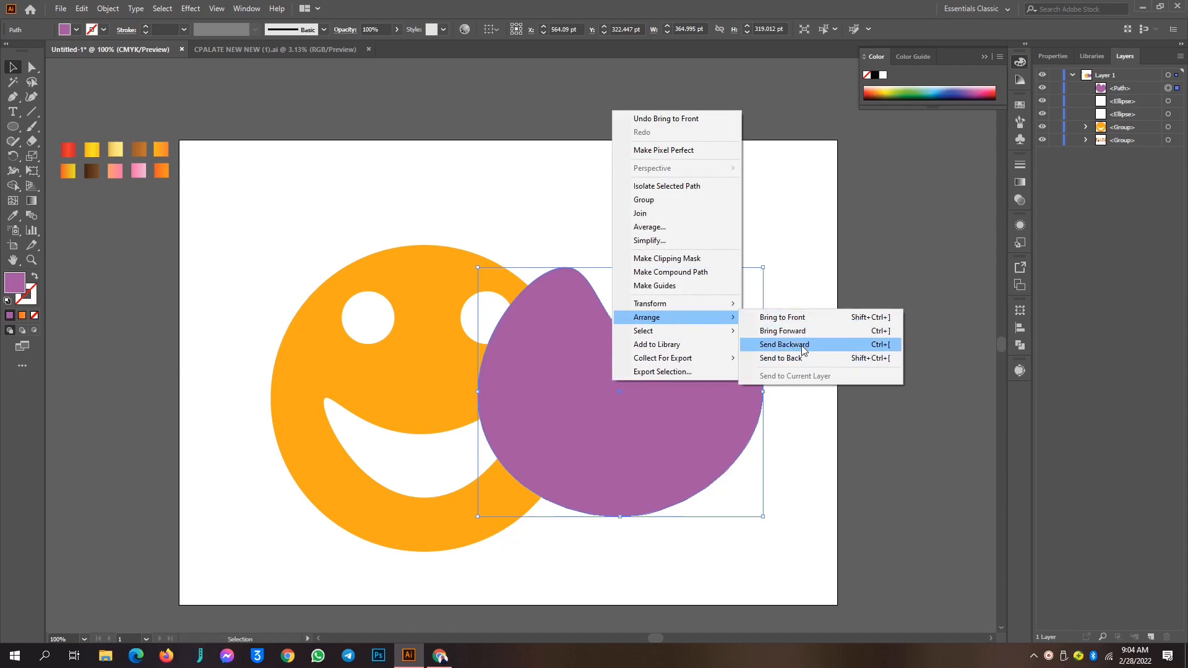
click(803, 345)
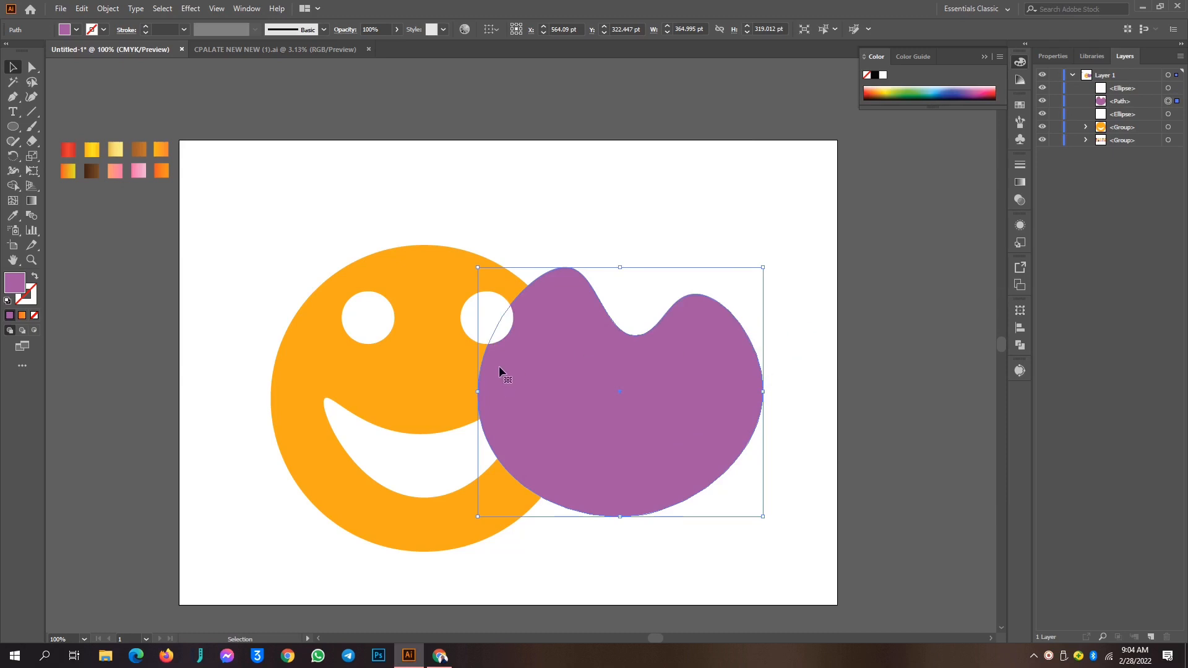
Move the smiley's left eye onto the purple shape's left edge, and try sending that eye backward one level
drag(359, 321, 453, 380)
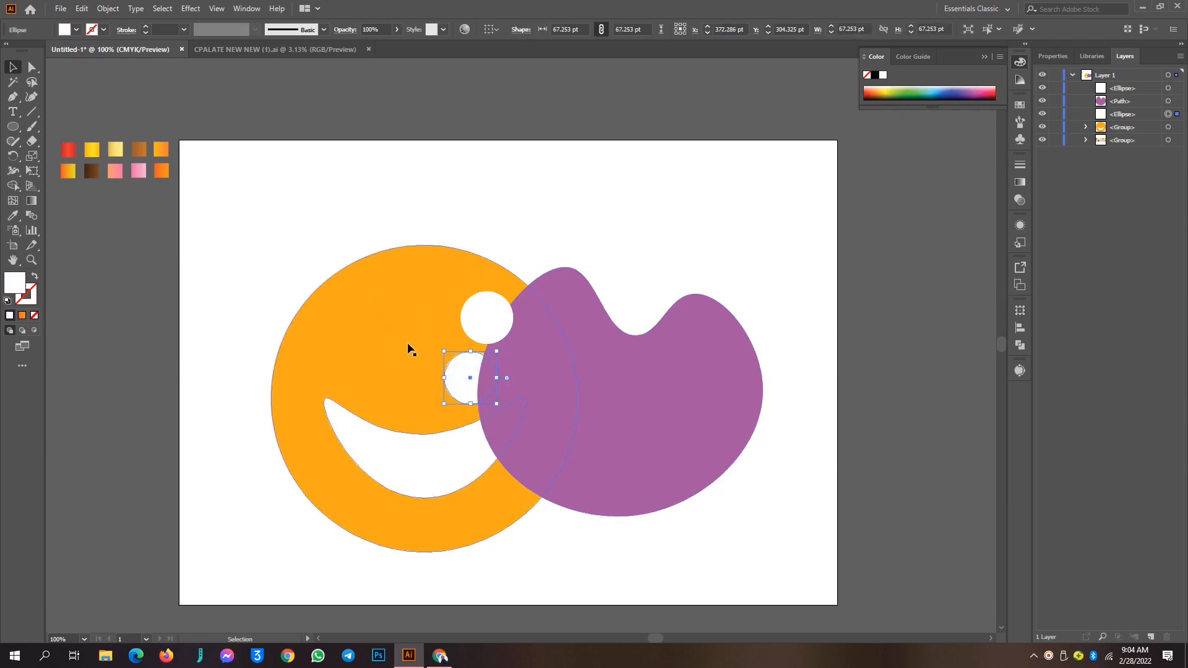
right_click(599, 351)
mouse_move(698, 563)
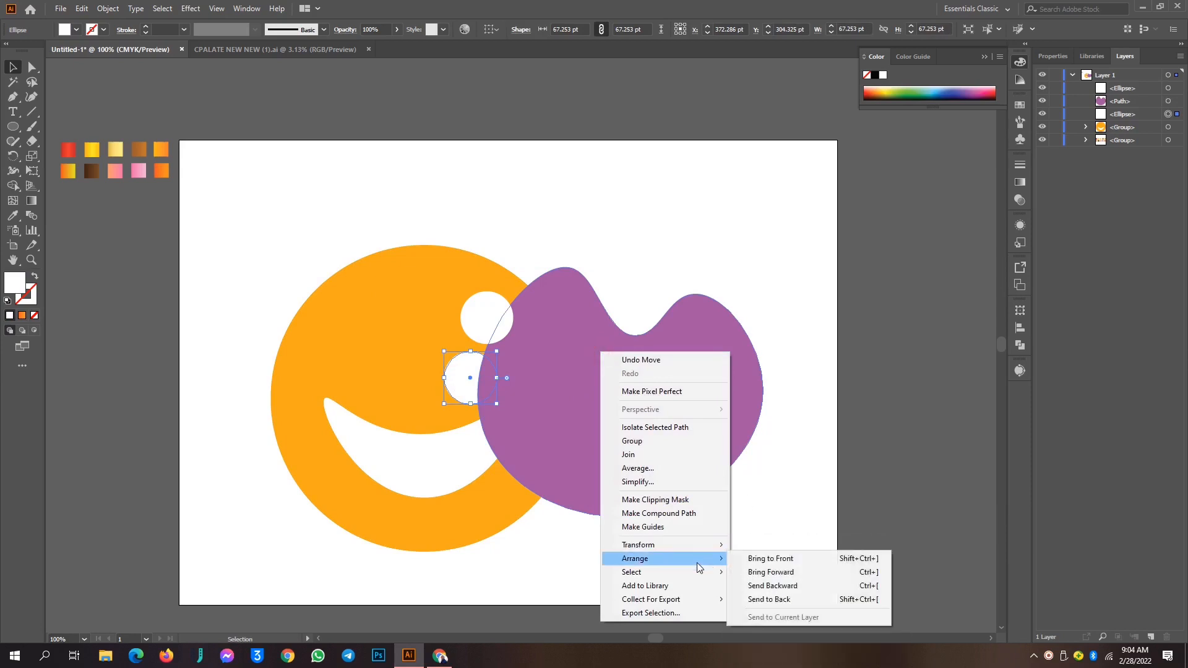
click(767, 585)
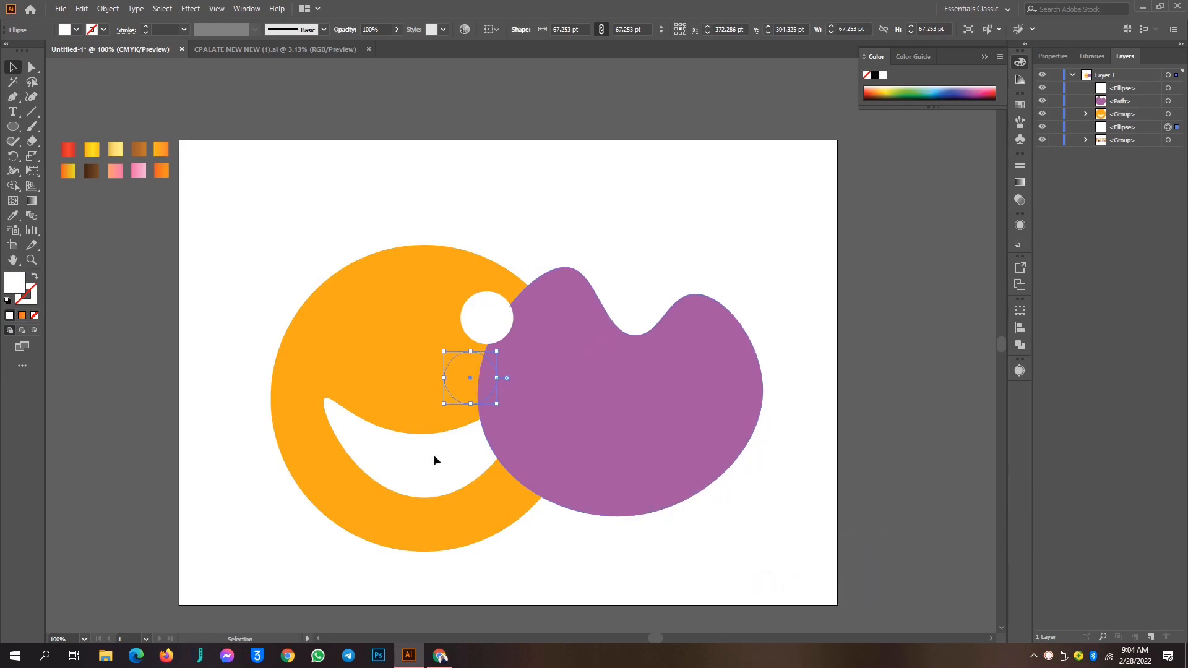
key(ctrl+])
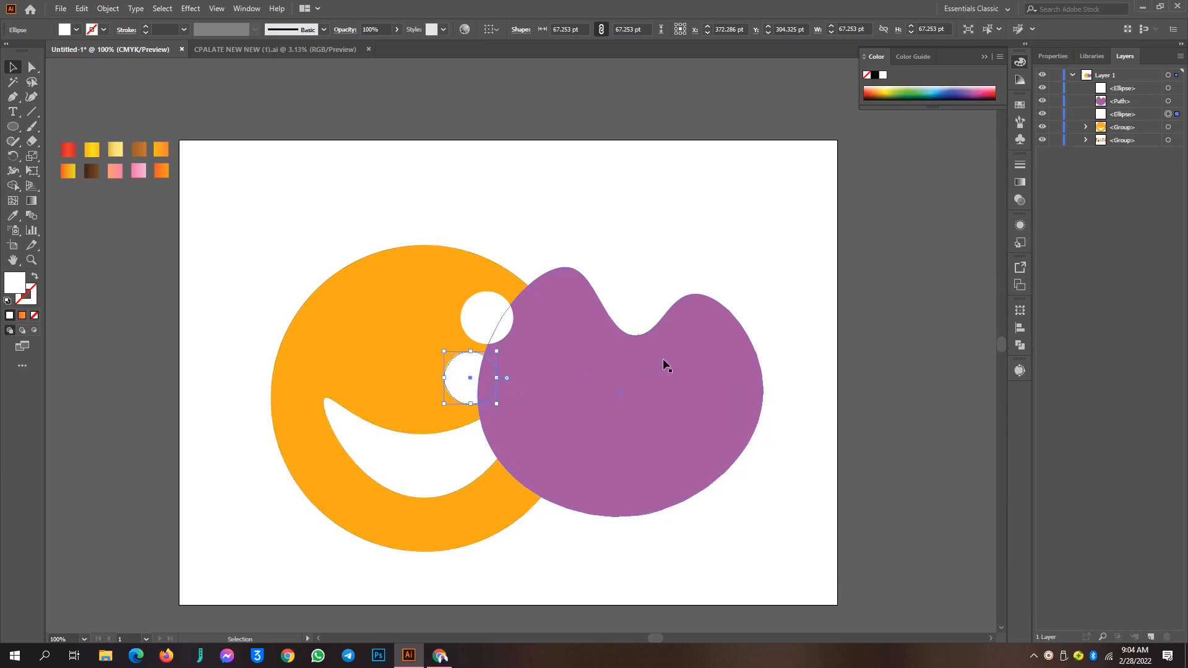
Send the purple shape backward one level so it lies beneath the moved eye
click(663, 359)
right_click(663, 360)
mouse_move(767, 568)
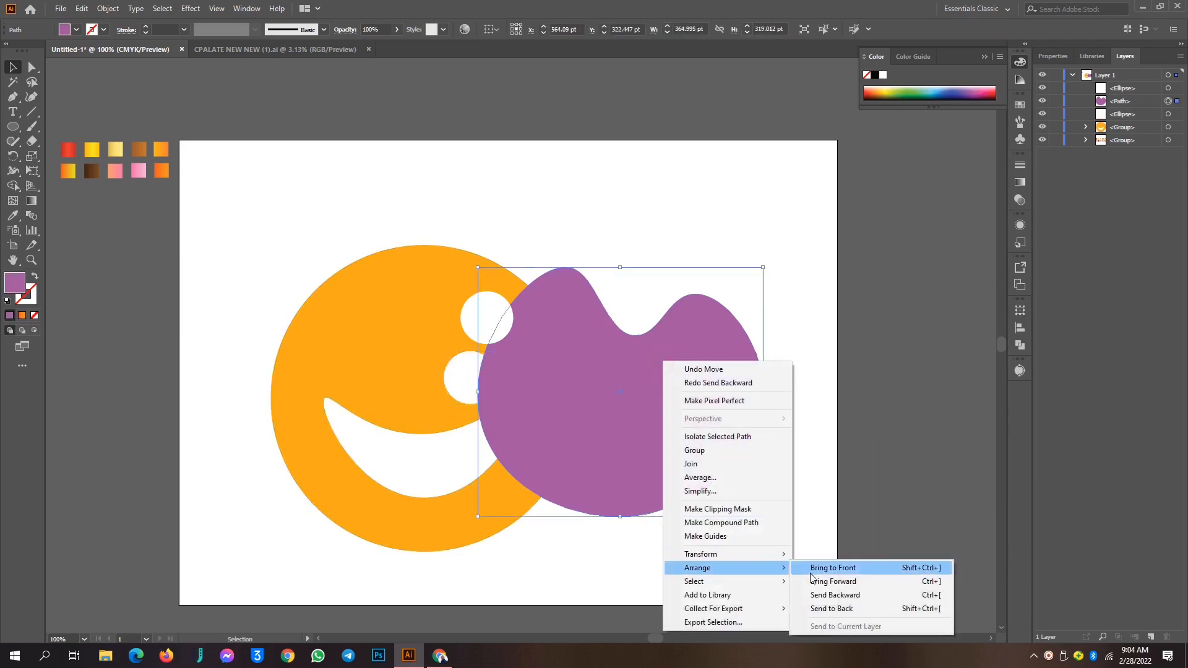
click(818, 596)
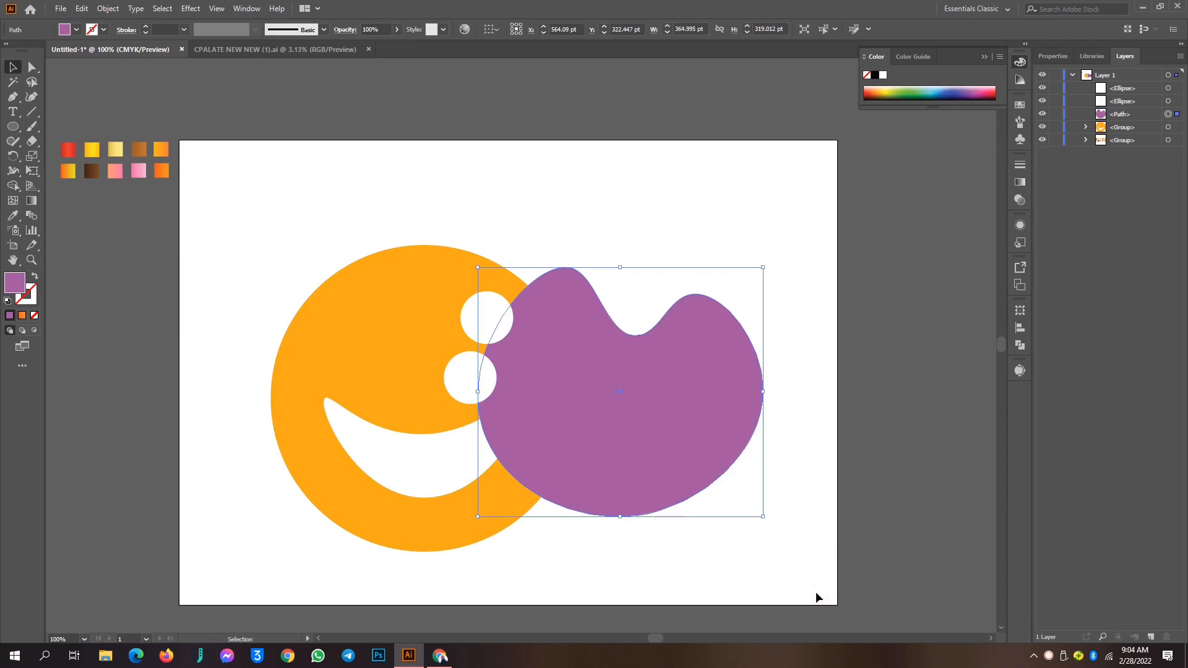
Send the purple shape to the back of the stack, behind the whole smiley, and clear the selection
right_click(626, 432)
mouse_move(730, 370)
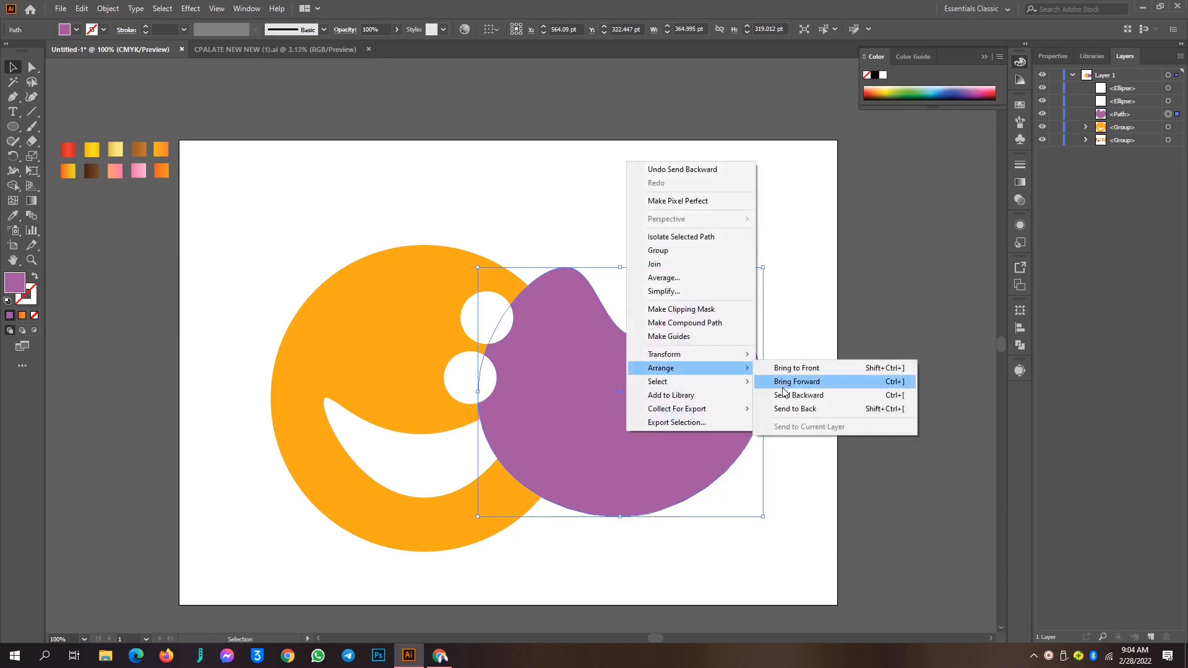
click(784, 410)
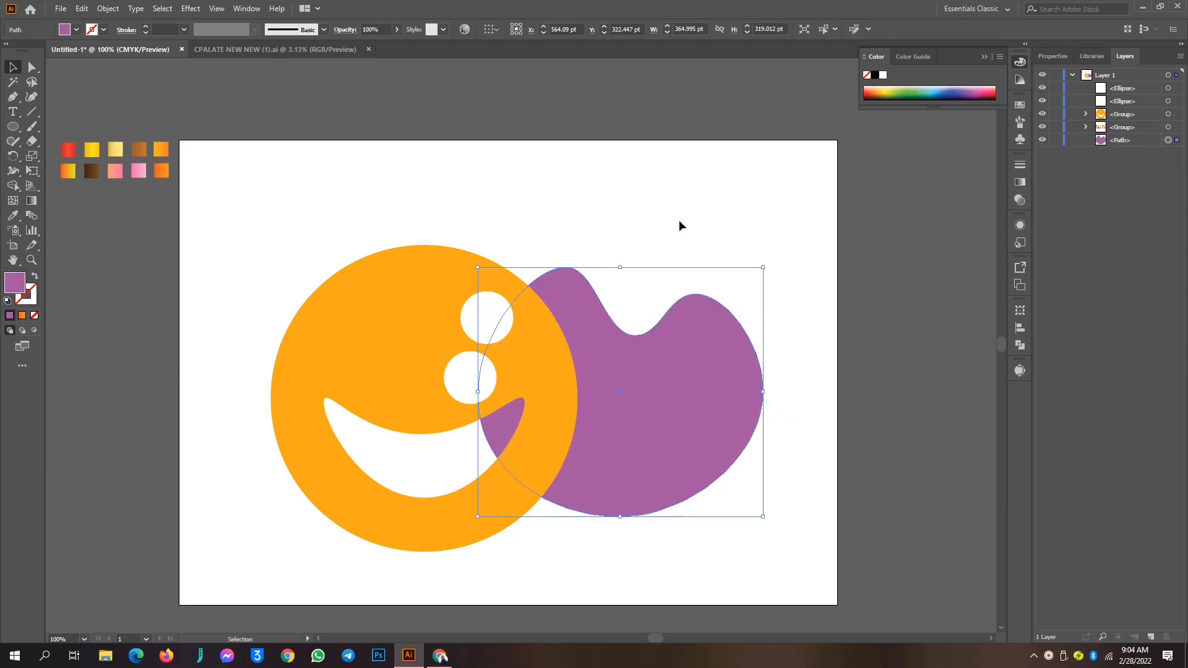
click(403, 227)
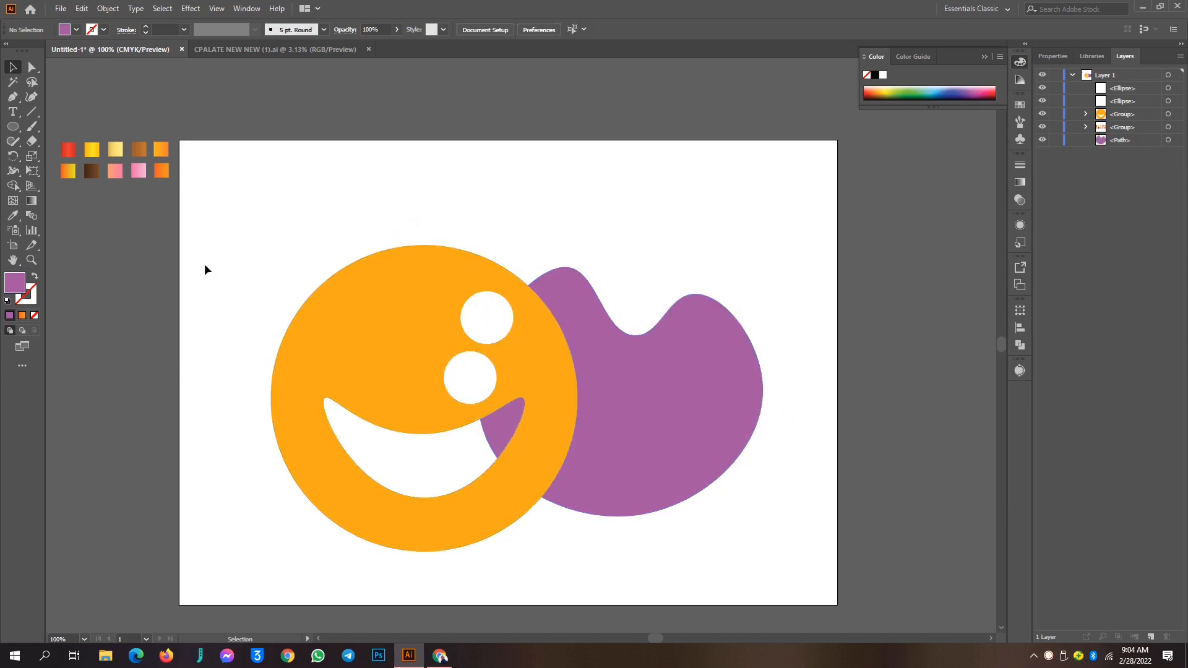
Move the purple path above the orange smiley group in the layer stacking order
drag(232, 199, 828, 588)
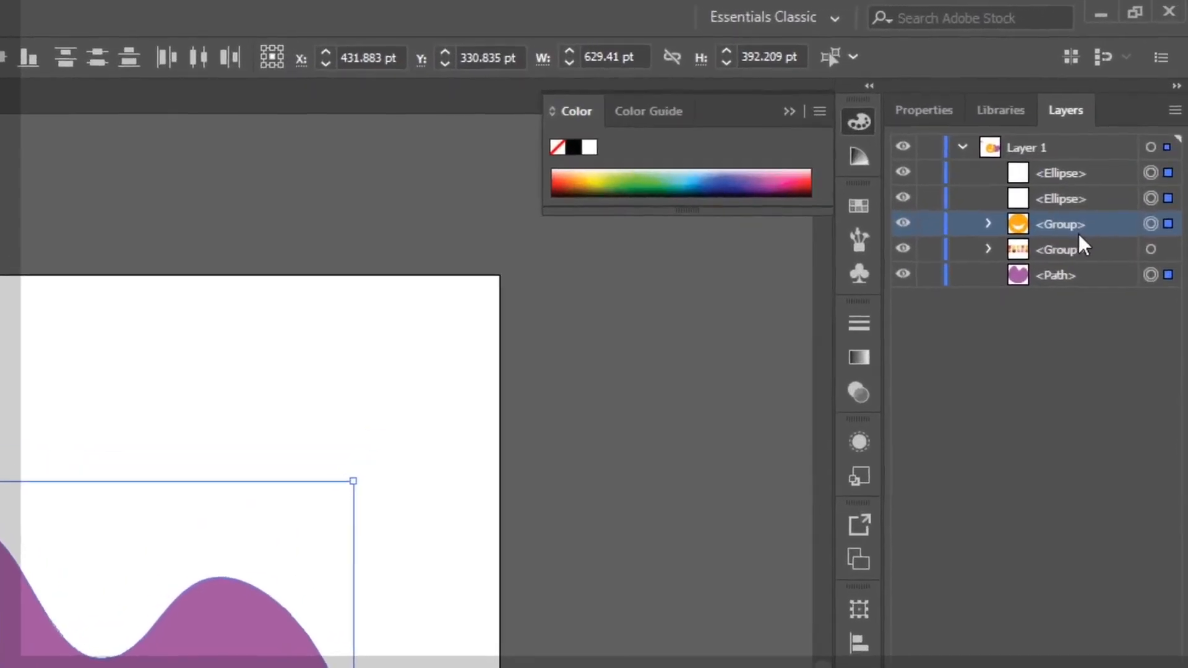
click(1051, 280)
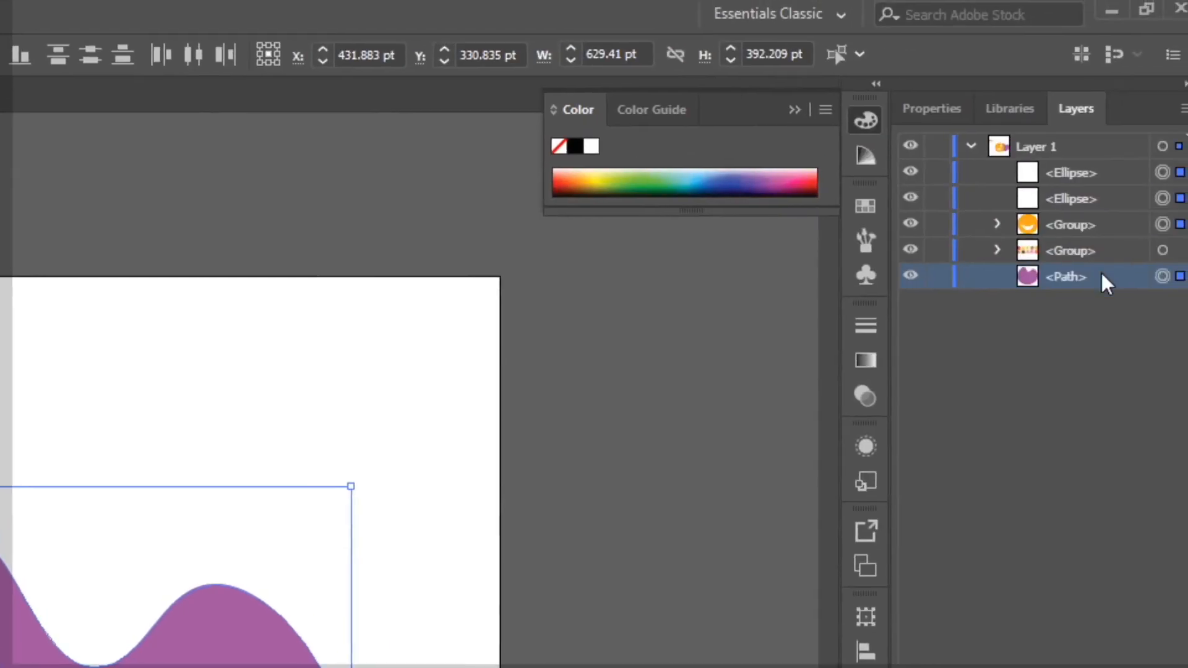
drag(1103, 278, 1088, 216)
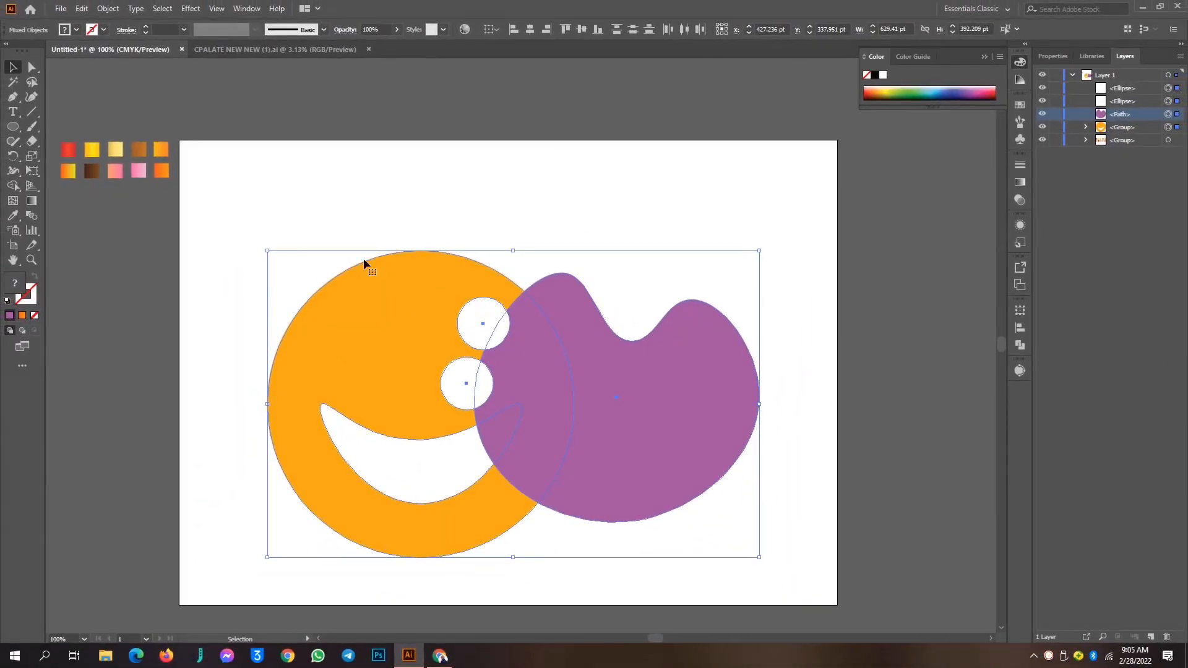
Delete the smiley and purple shape, and bring the black arrows image onto the artboard at about 305 pt wide
scroll(872, 592, down, 2)
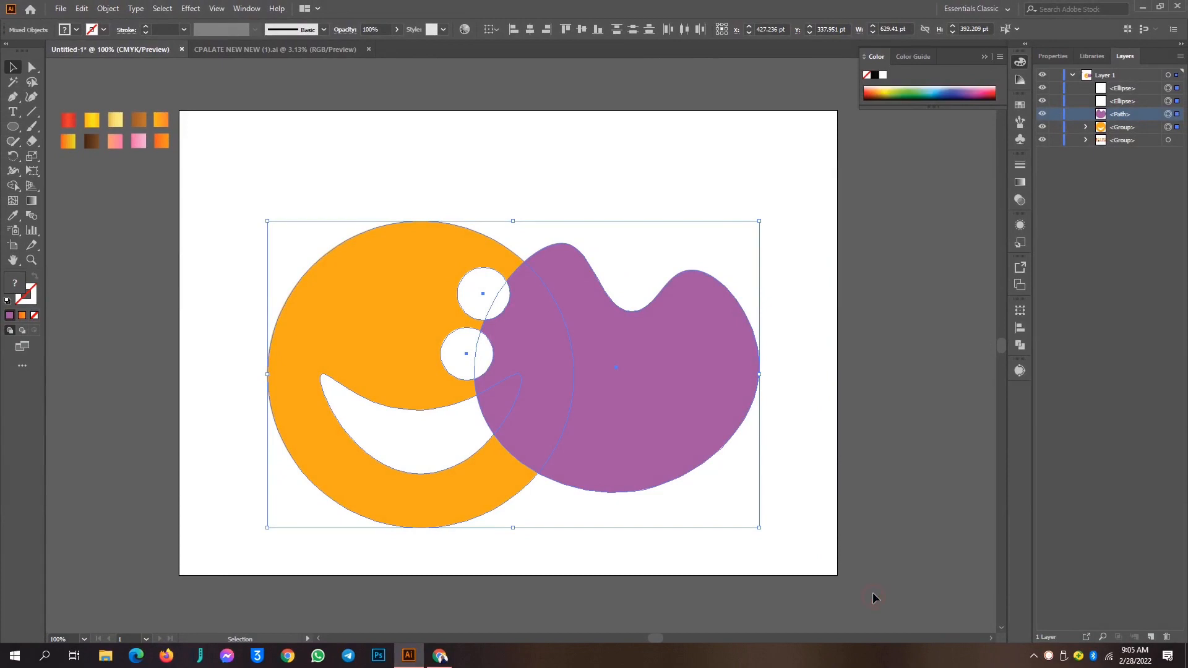
key(Delete)
click(1142, 6)
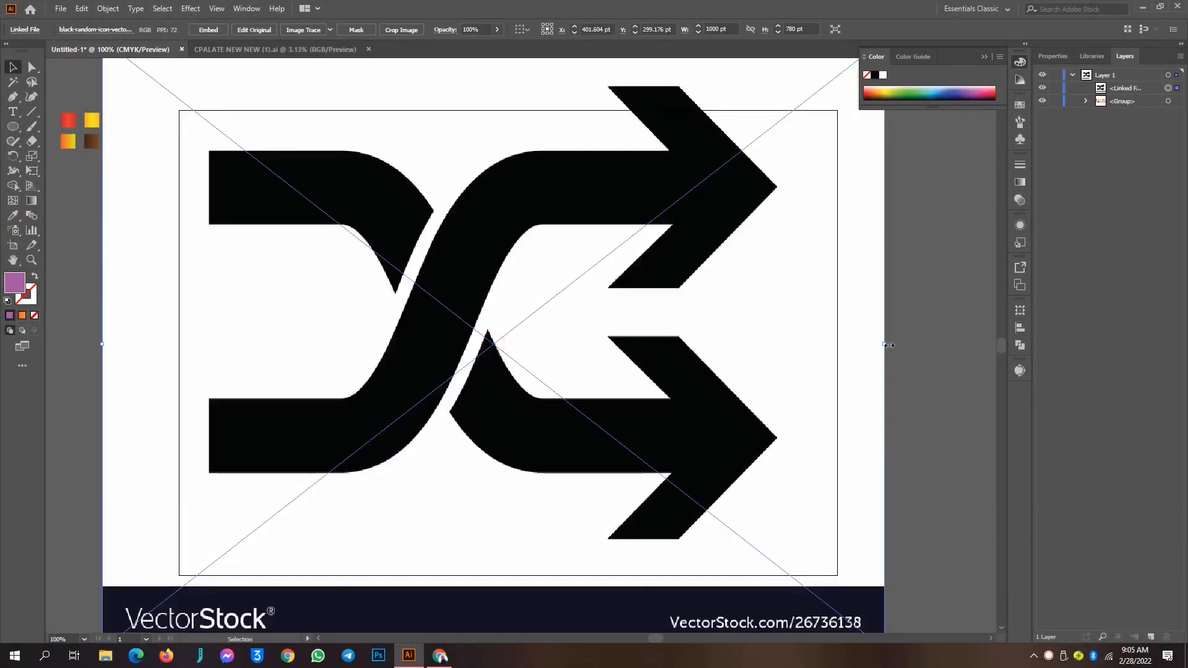
drag(887, 345, 340, 344)
drag(254, 346, 600, 350)
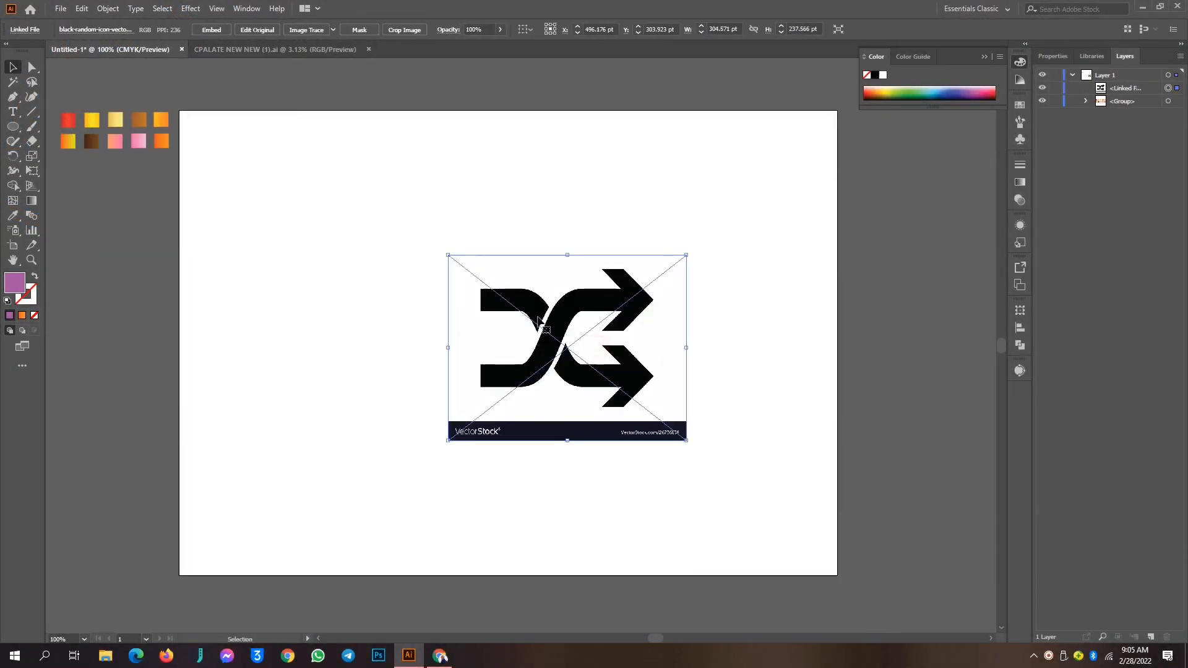
click(110, 10)
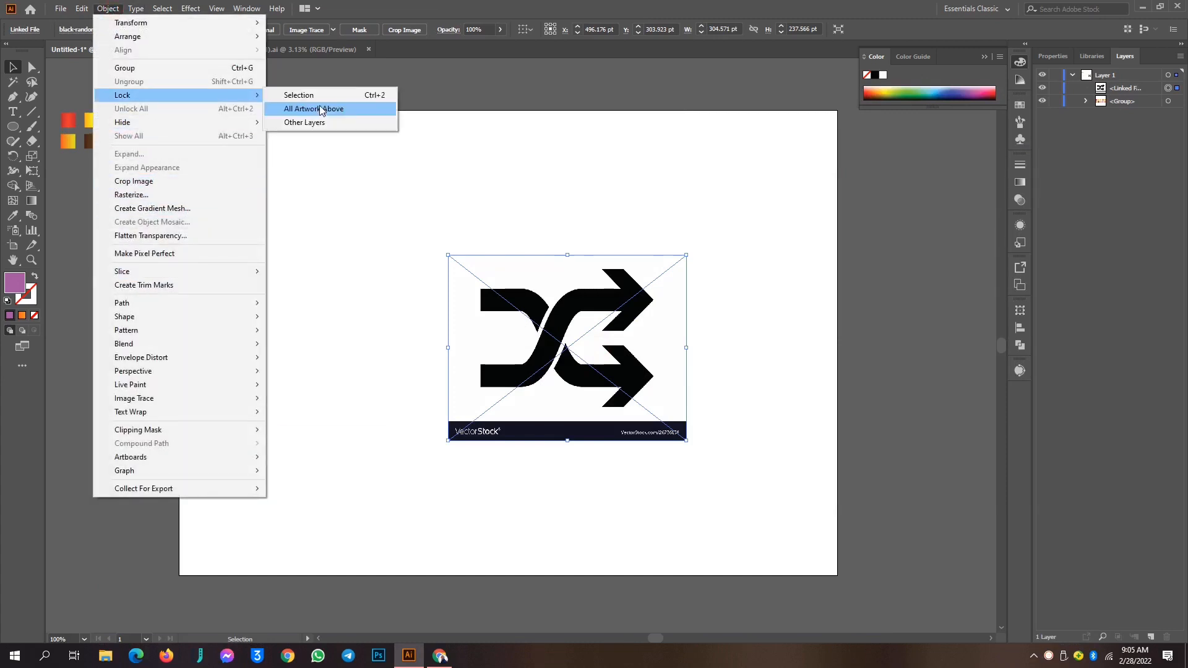
click(415, 147)
Image-trace the arrows picture with the 3 Colors preset, and expand the tracing into editable paths
click(1020, 371)
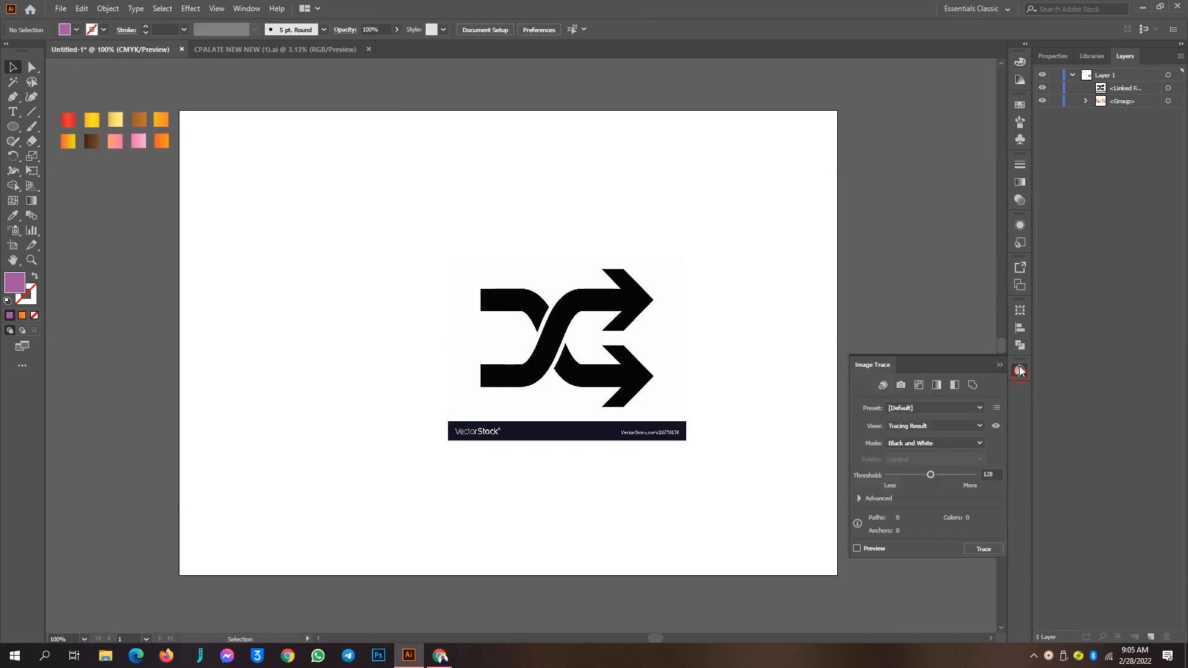
click(894, 408)
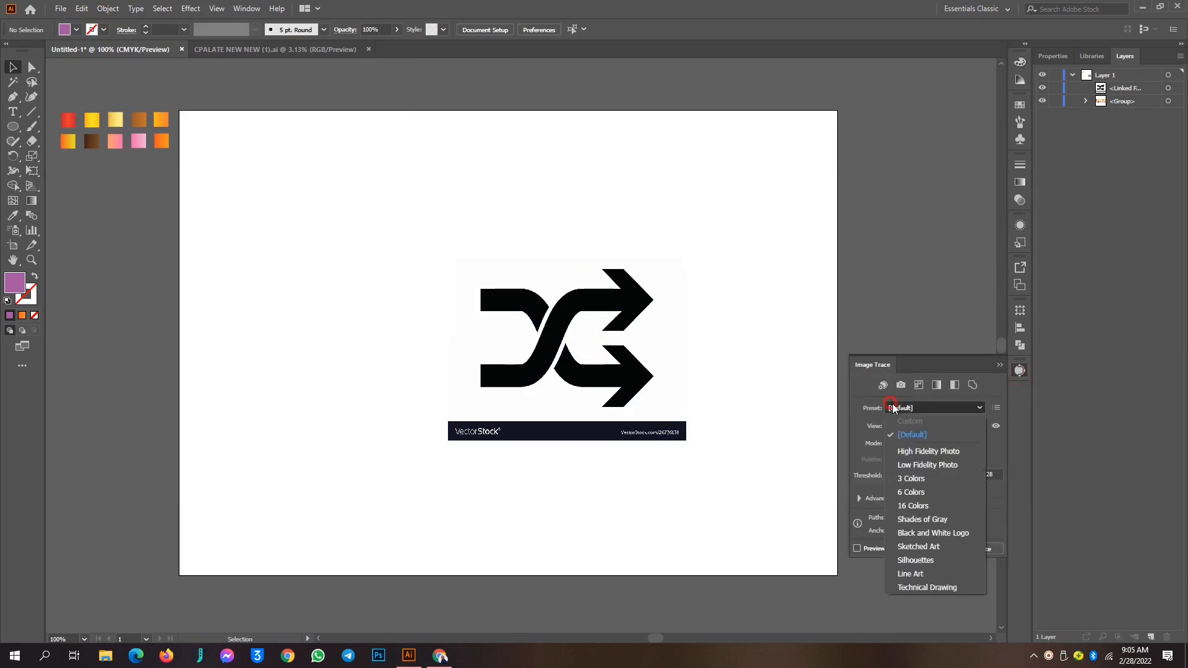
click(911, 478)
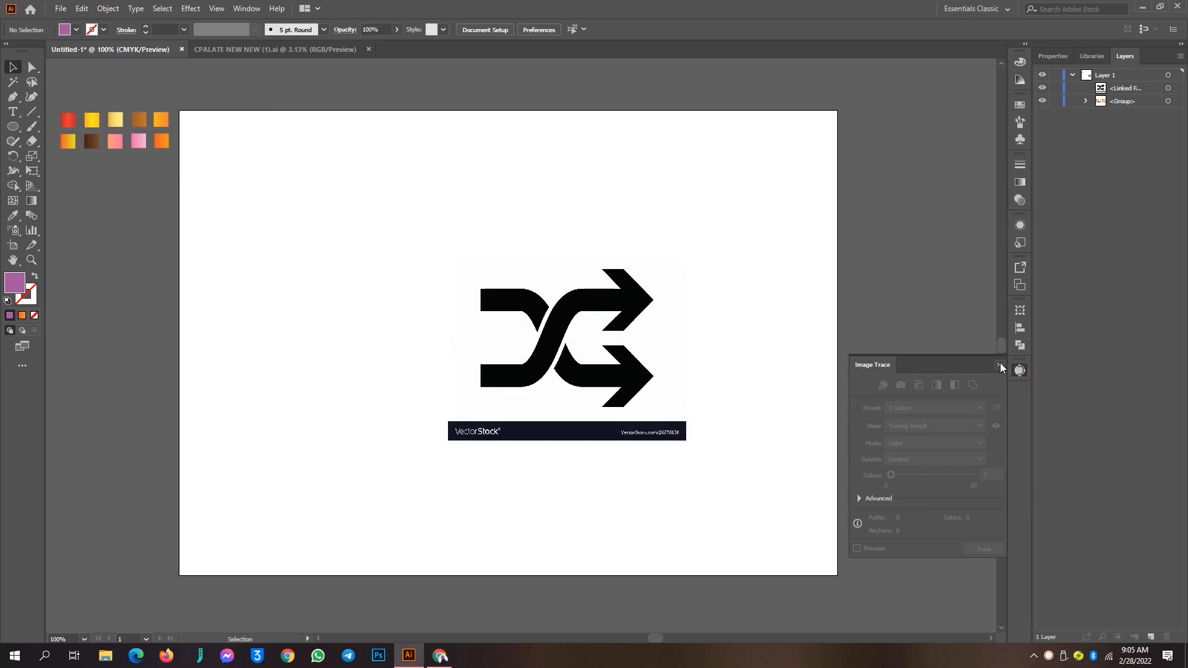
click(538, 328)
click(931, 407)
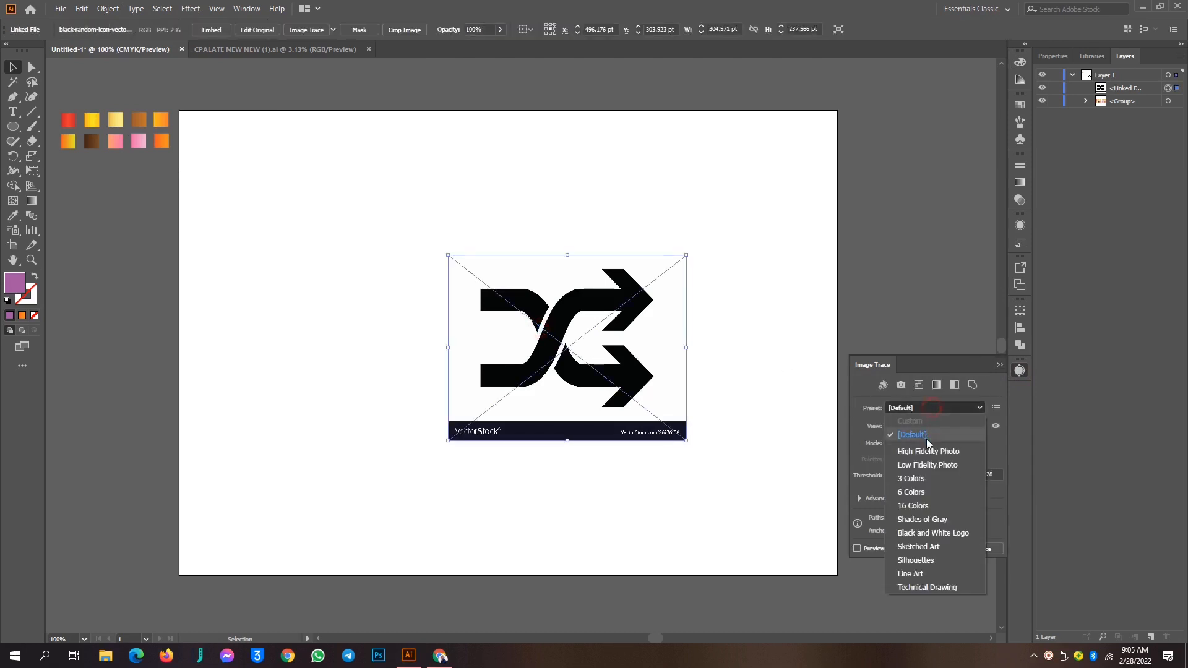
click(911, 478)
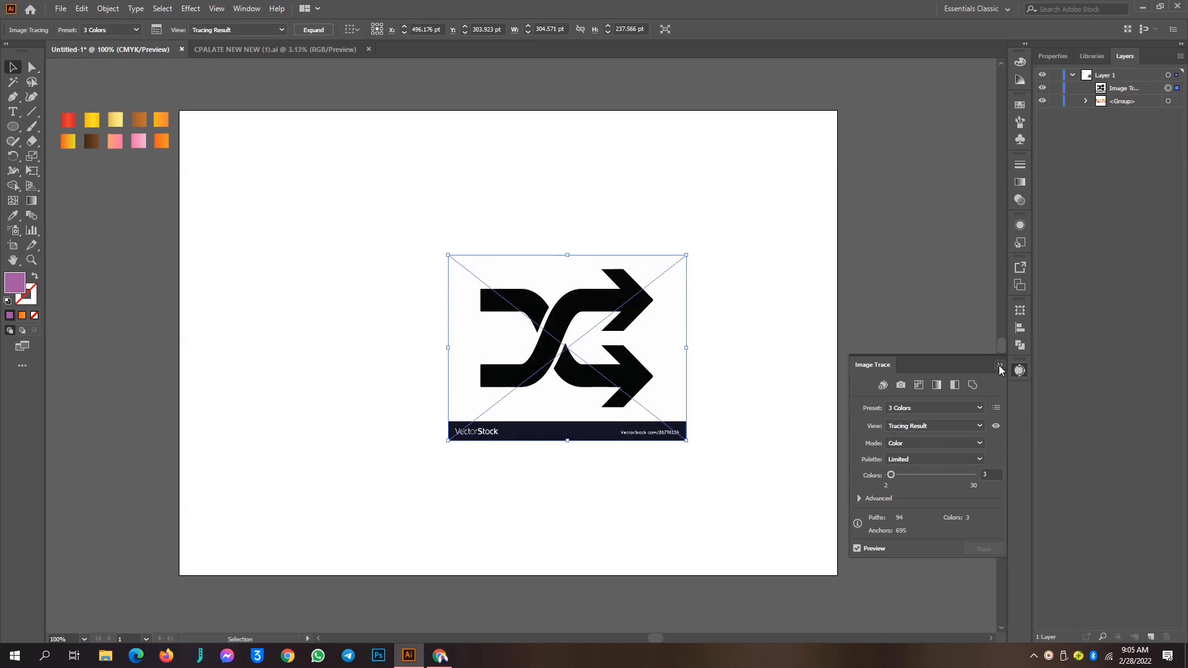
click(999, 366)
click(1055, 55)
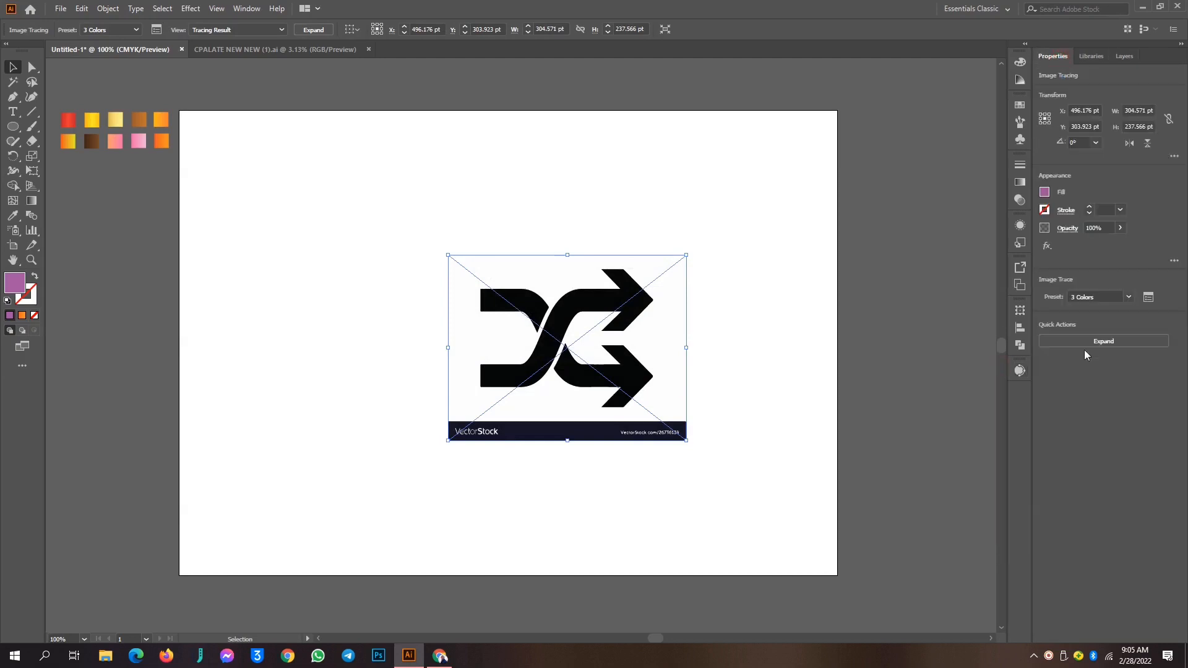
click(1082, 339)
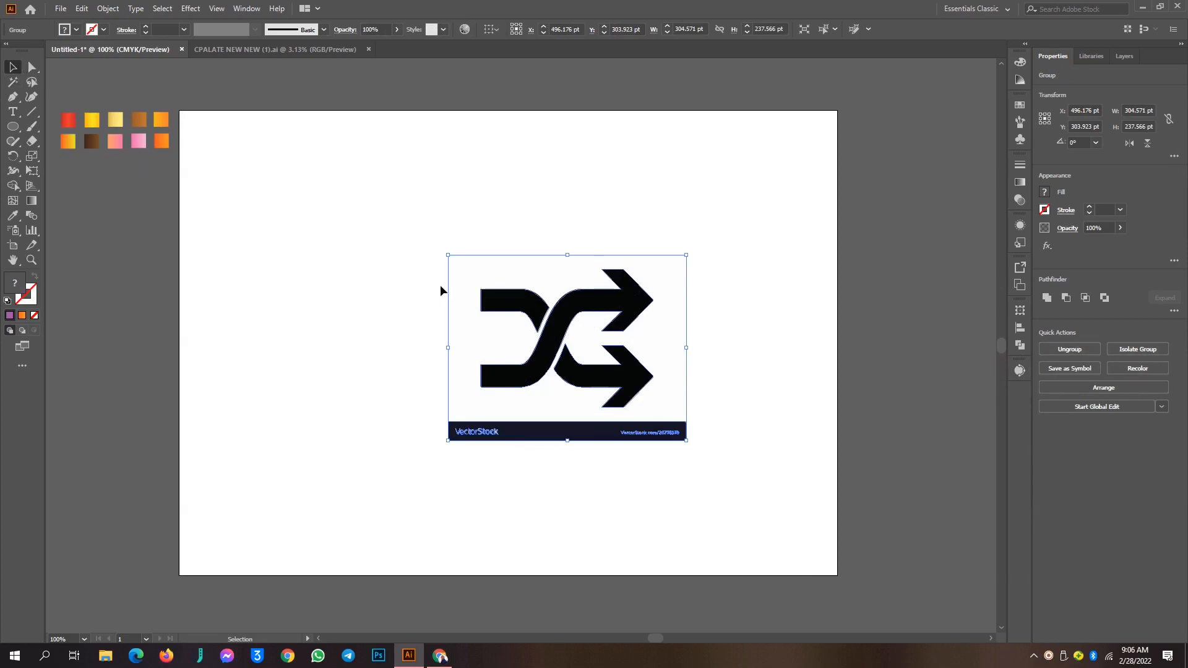
Move both black arrow paths to the artboard's upper-right corner, and delete the leftover white background and VectorStock banner
click(31, 67)
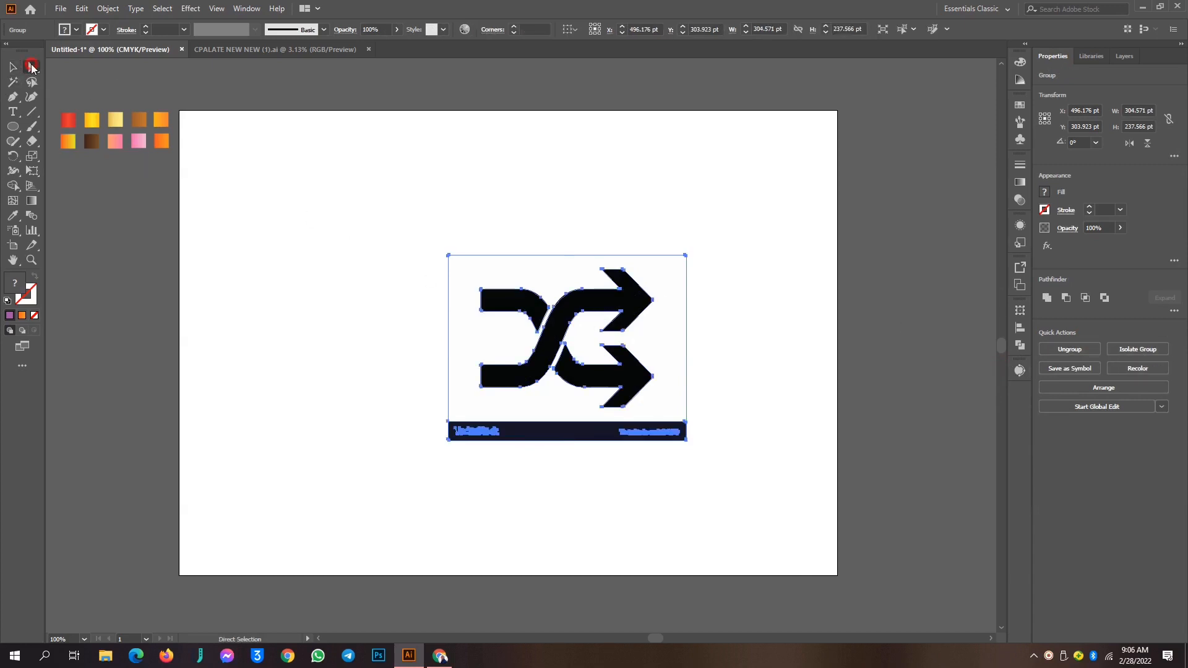
click(849, 272)
click(501, 300)
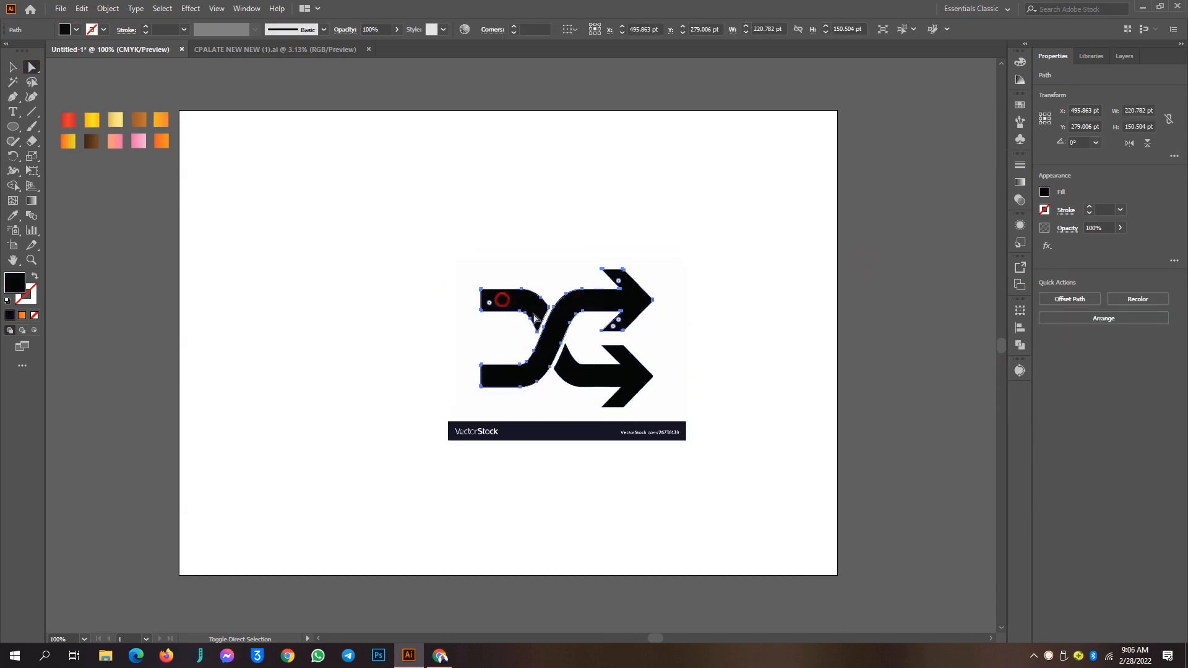
shift+click(597, 379)
drag(549, 340, 829, 190)
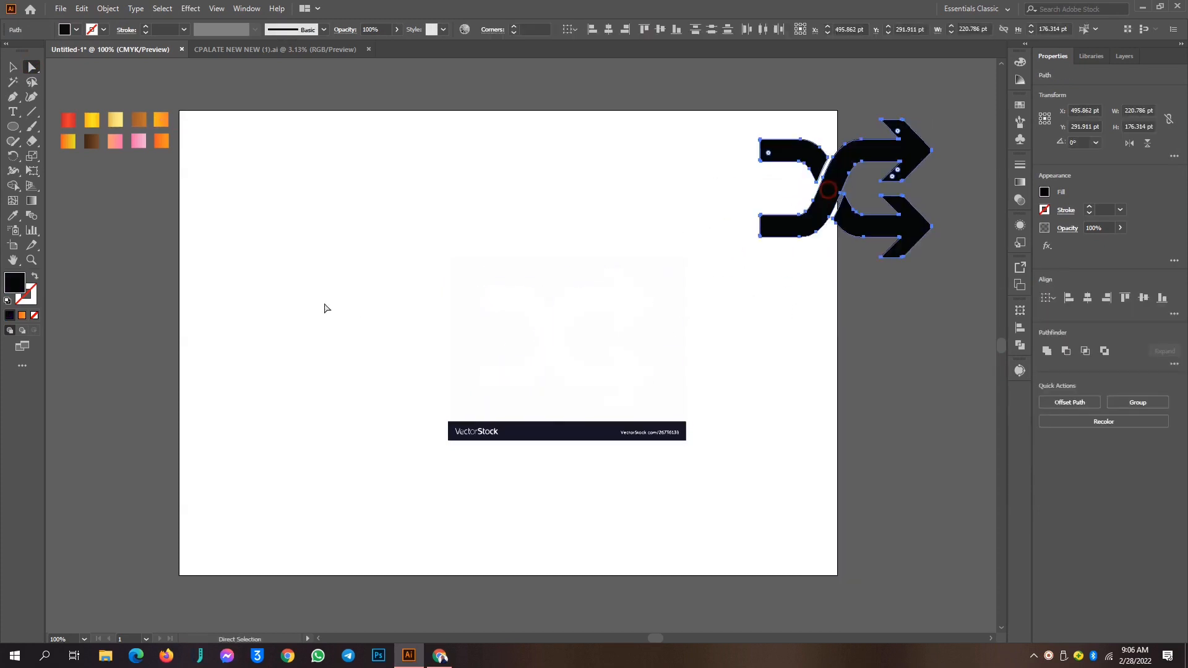
mouse_move(374, 238)
mouse_down()
mouse_move(681, 533)
mouse_move(704, 536)
mouse_up()
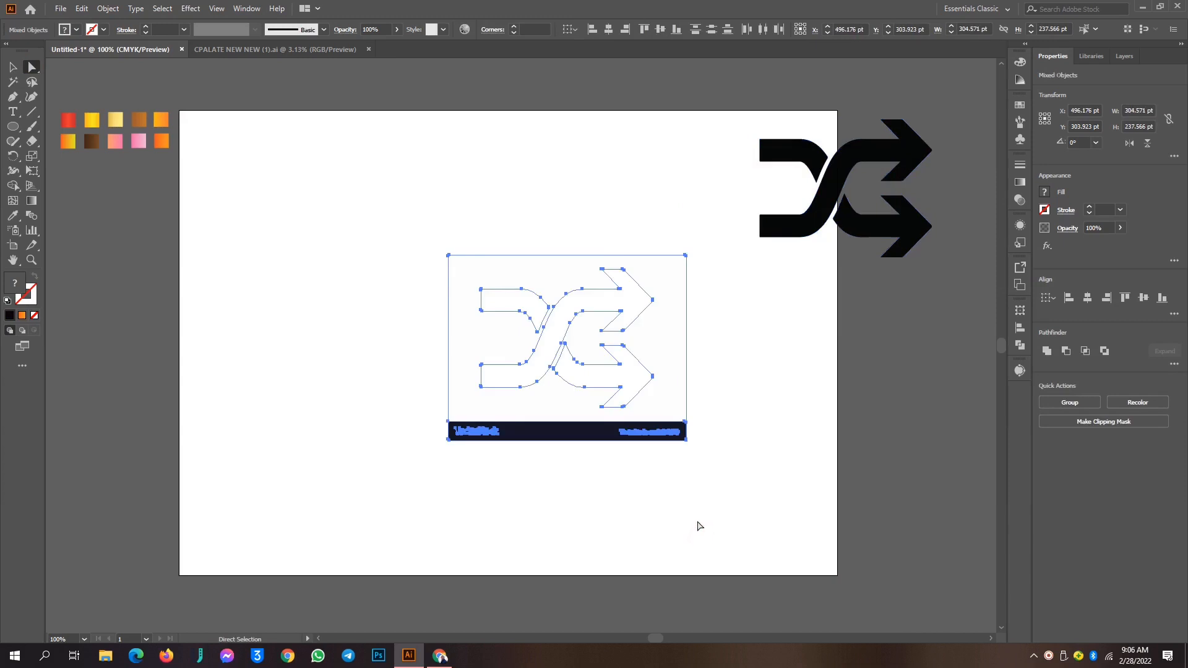
key(Delete)
Select the whole black arrow group and move it back near the middle of the artboard
drag(716, 73, 965, 279)
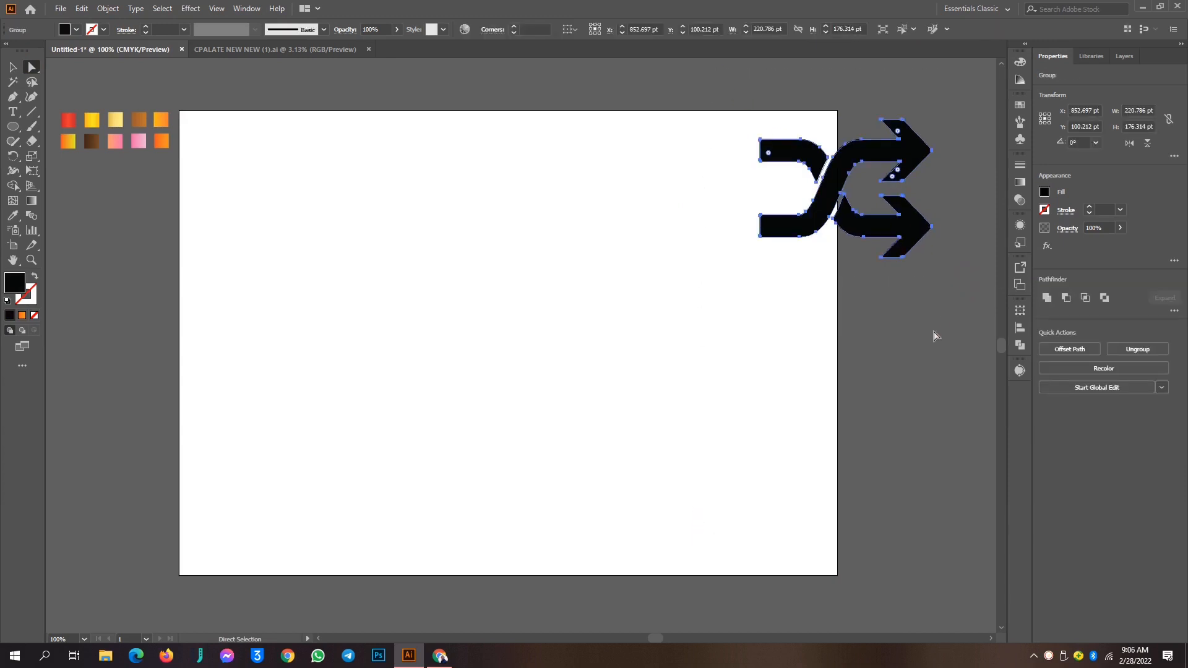
key(v)
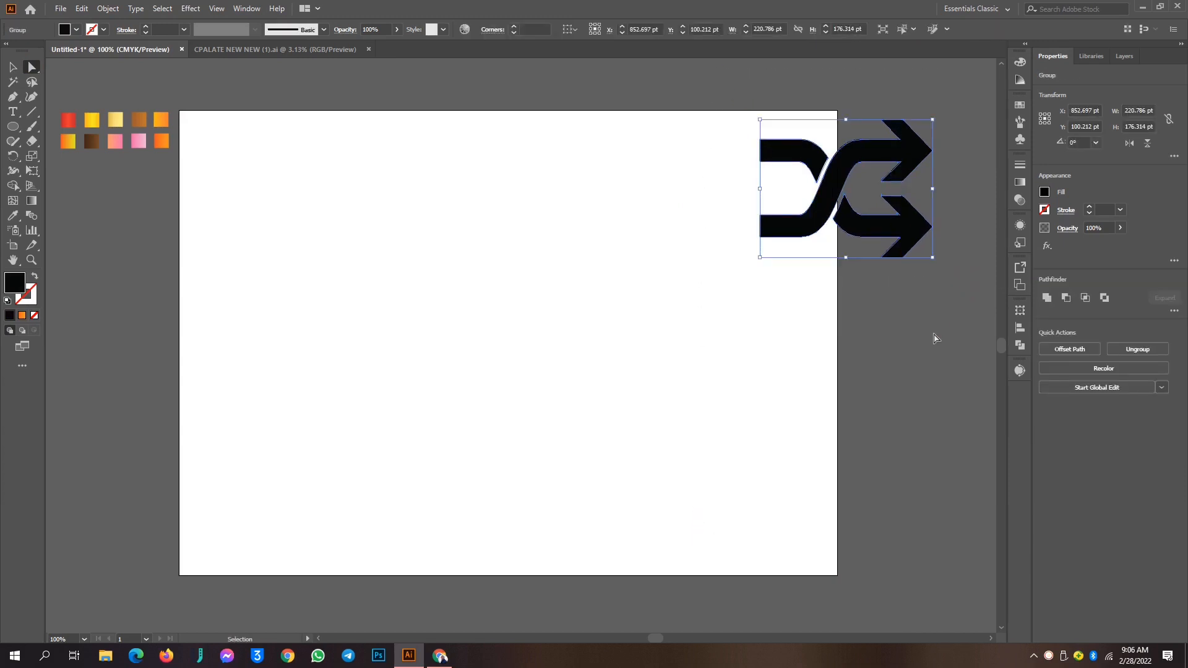
key(a)
click(9, 68)
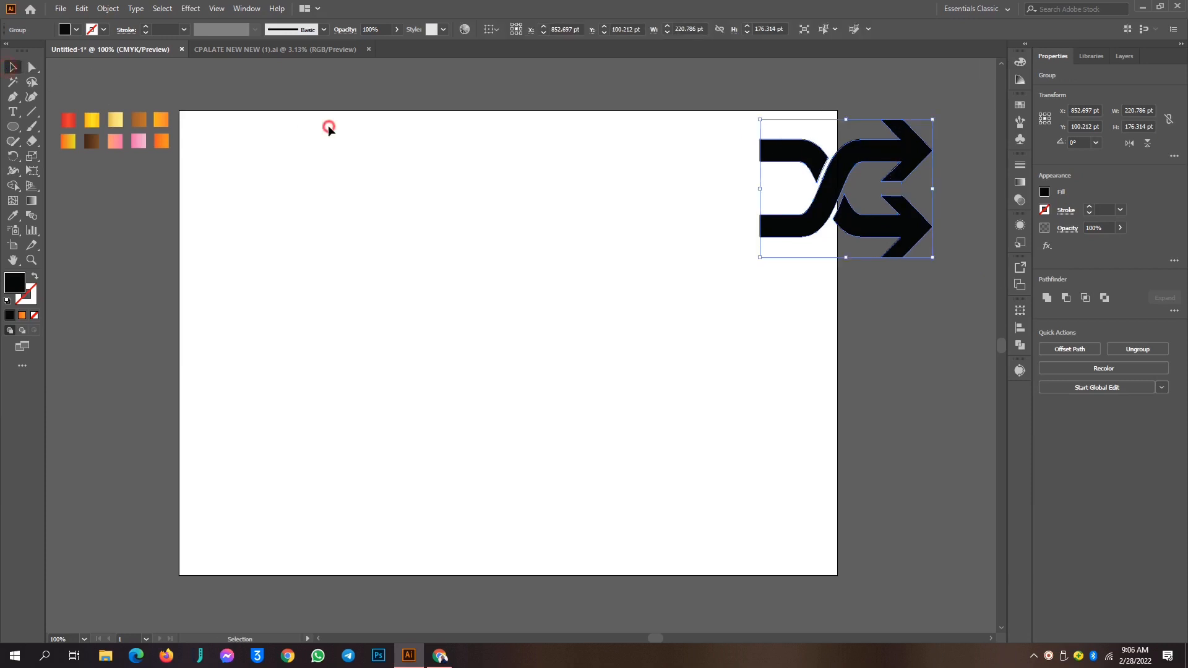
click(329, 125)
drag(833, 176, 469, 325)
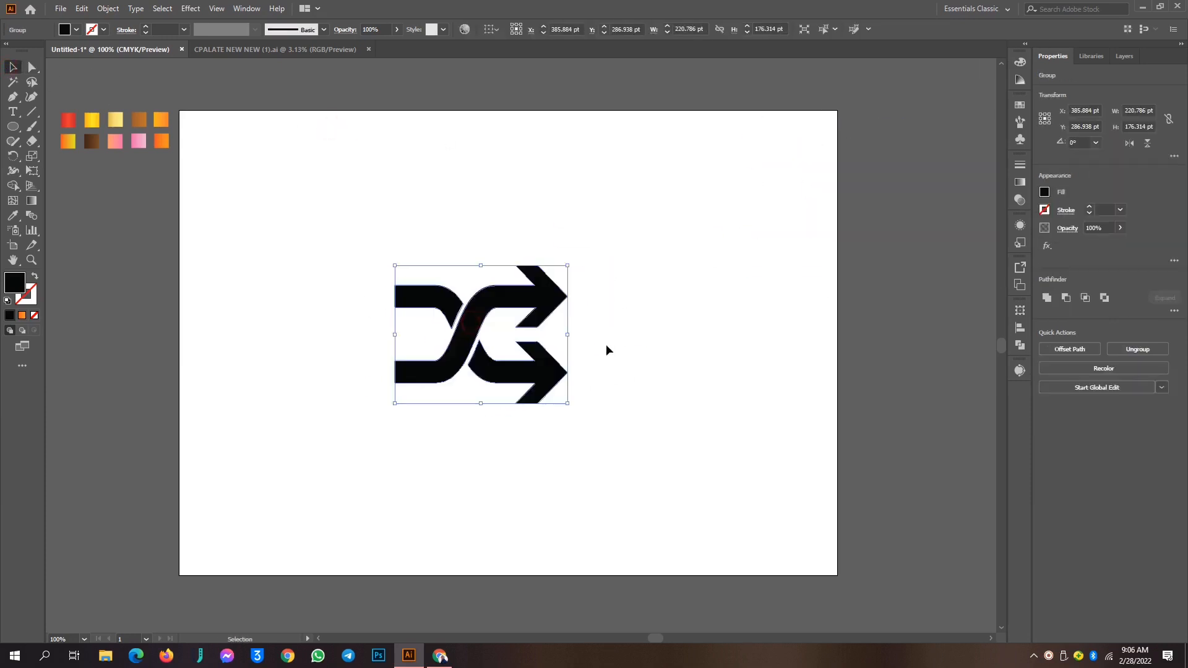
Try enlarging the arrow group to about 302 by 241 pt, and undo the scaling
drag(567, 337, 630, 339)
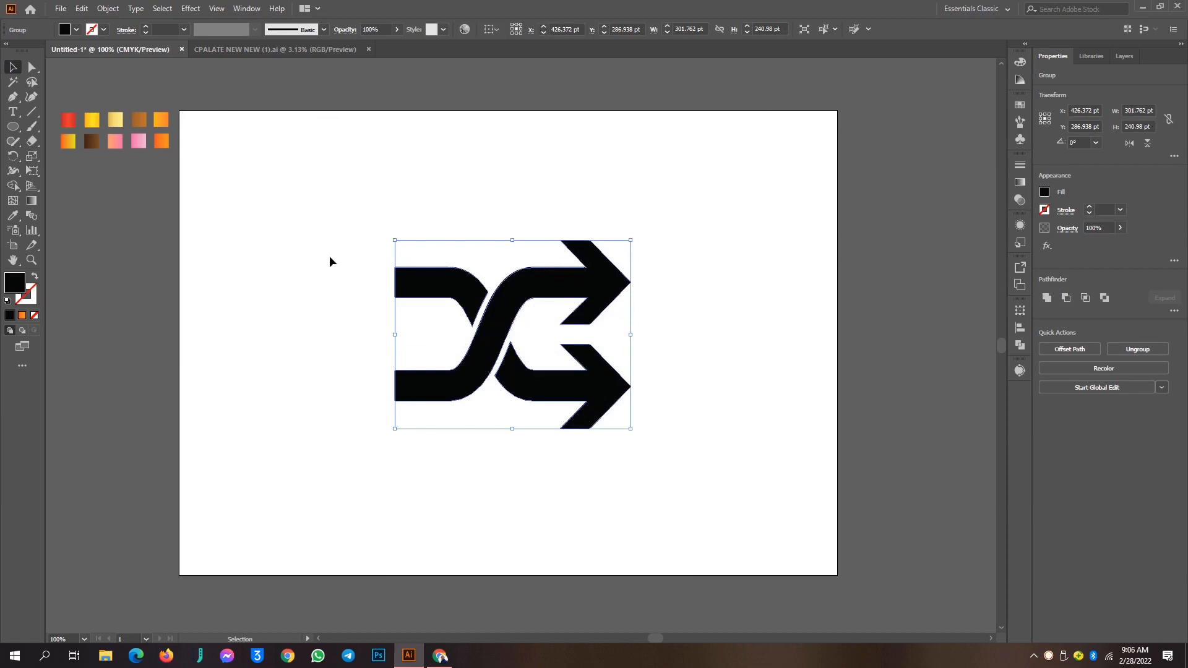
right_click(515, 292)
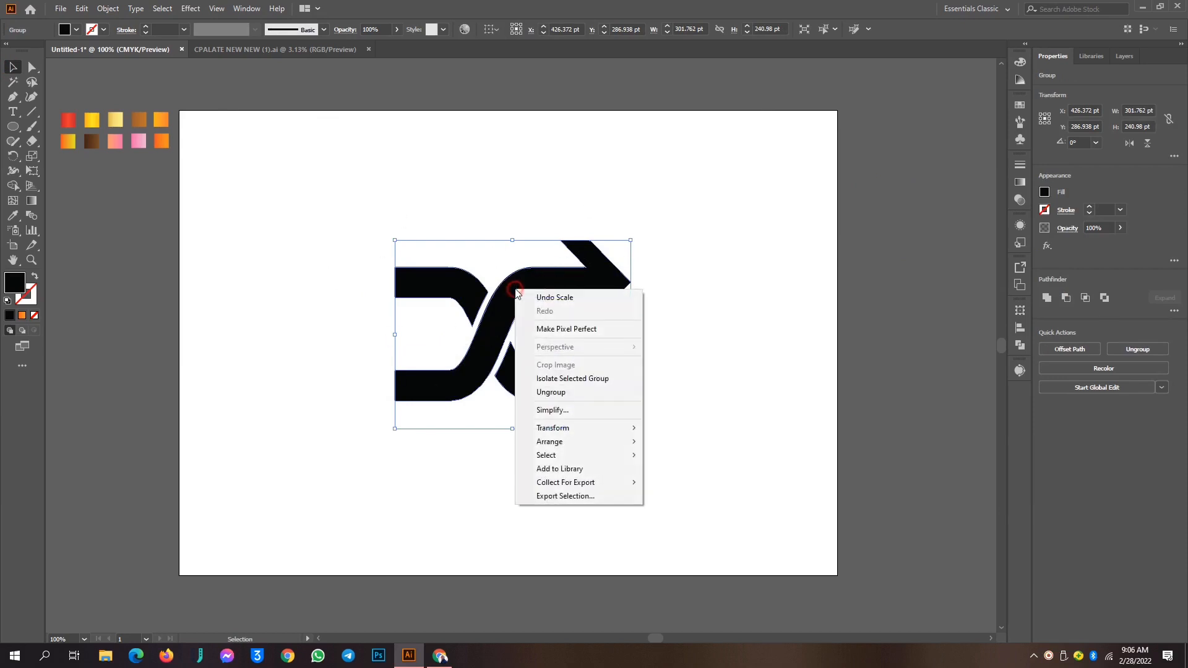
click(480, 249)
key(ctrl+z)
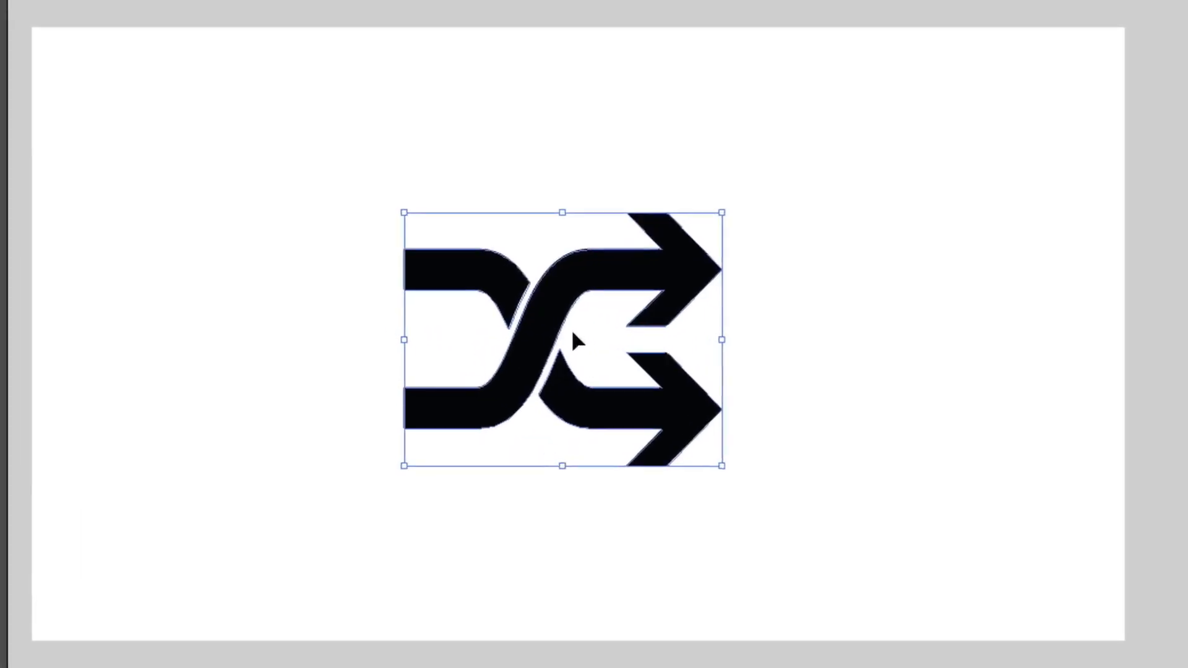
Open the Reflect settings for the arrow group, turn on the preview, and move the dialog clear of the artwork
right_click(467, 327)
mouse_move(526, 478)
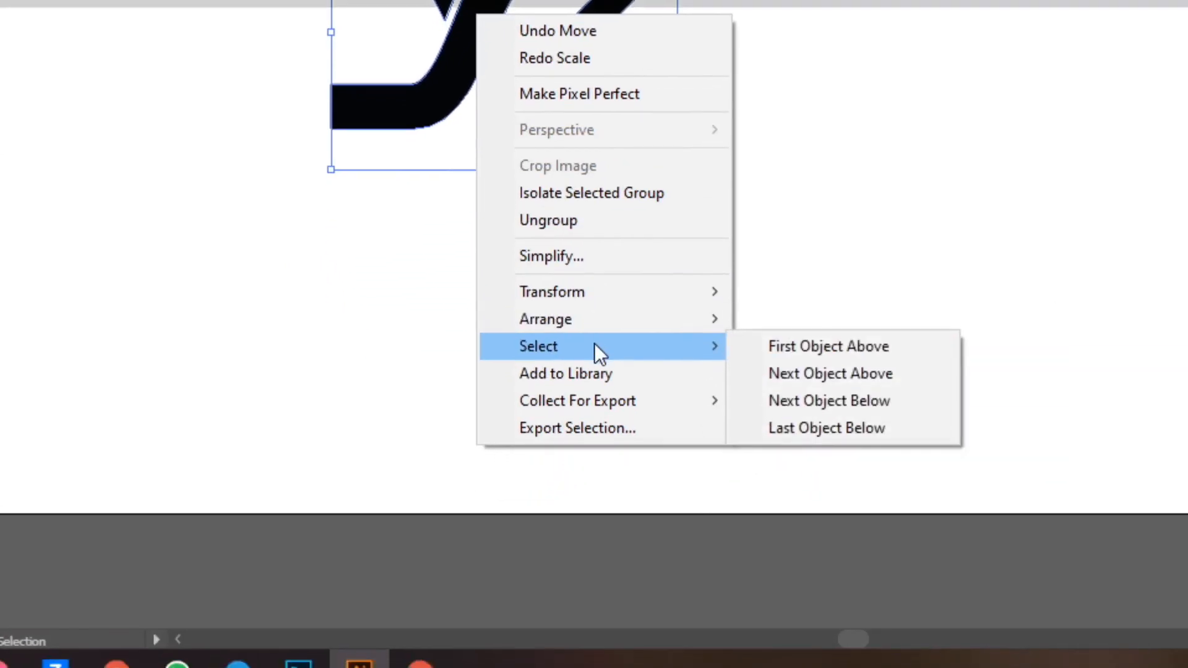
mouse_move(595, 303)
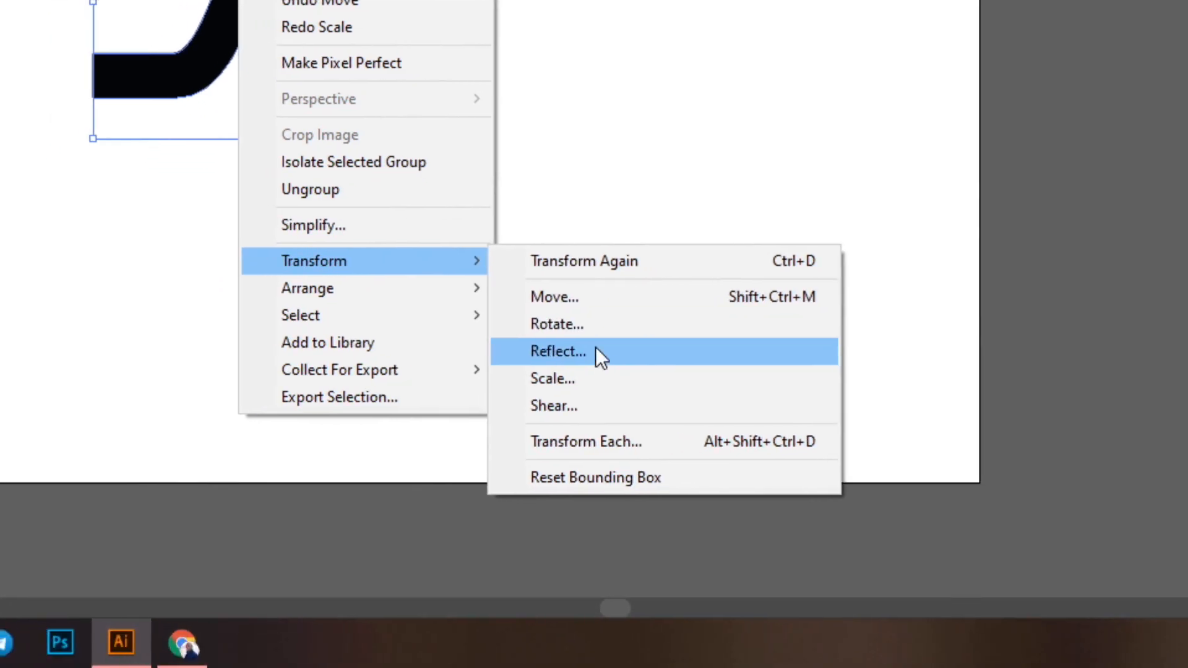
click(595, 350)
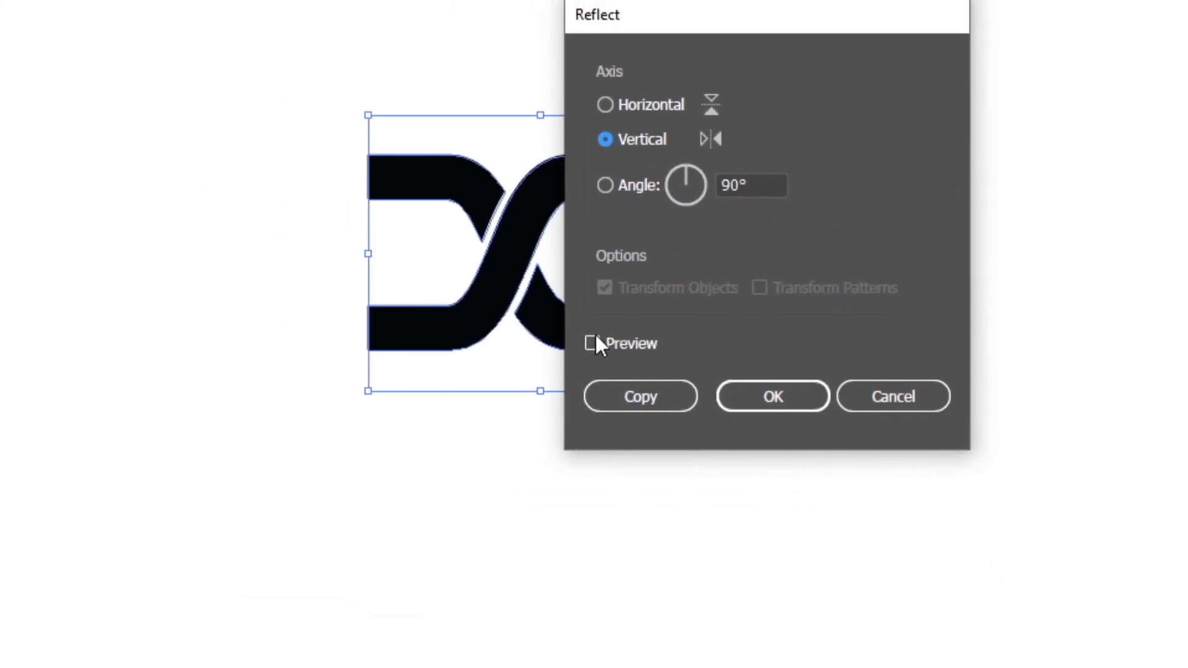
click(427, 281)
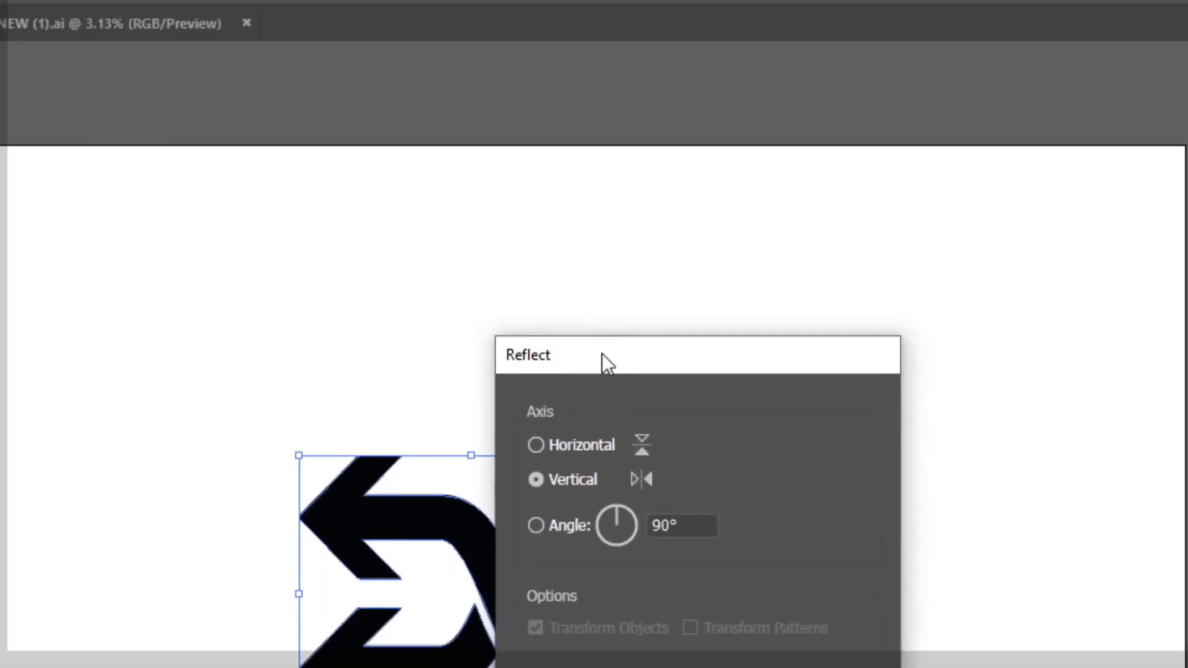
drag(675, 19, 922, 78)
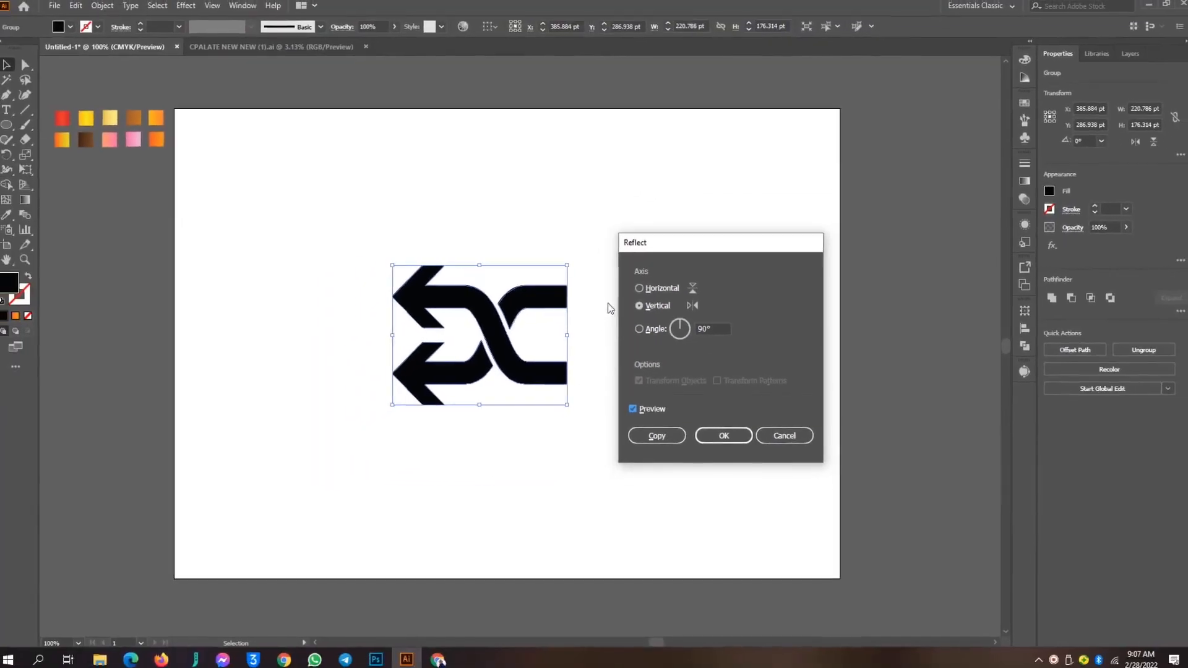
Preview the arrow group reflected across the horizontal axis and at custom angles such as 110°, 233° and 4°
click(639, 289)
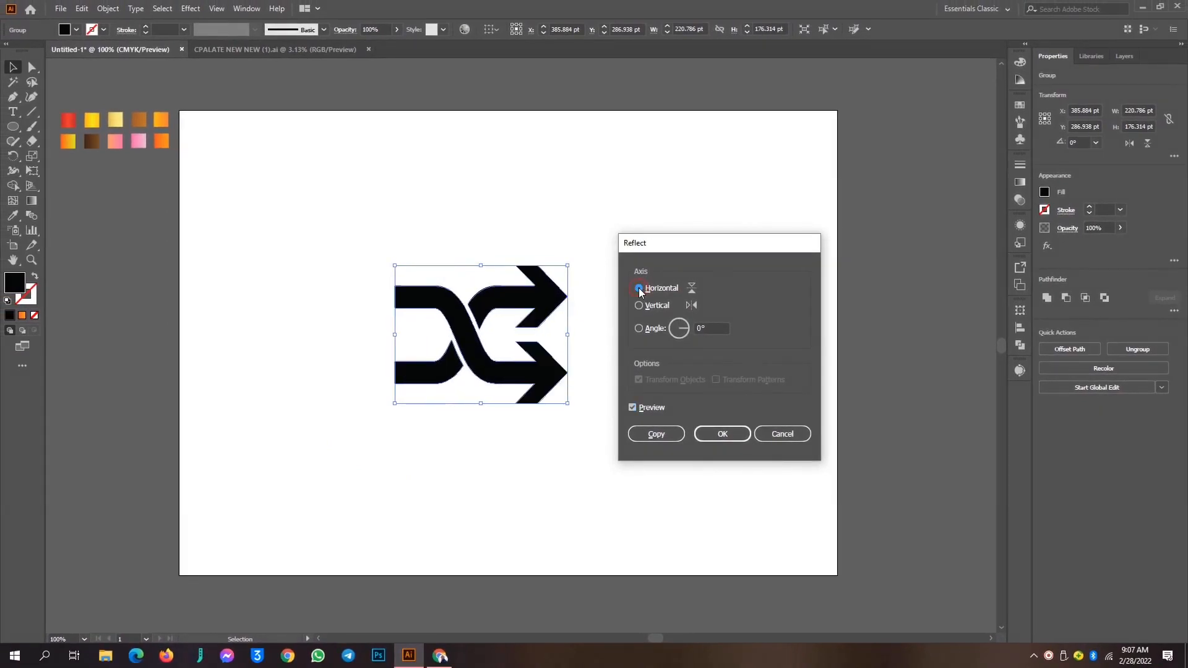
click(679, 328)
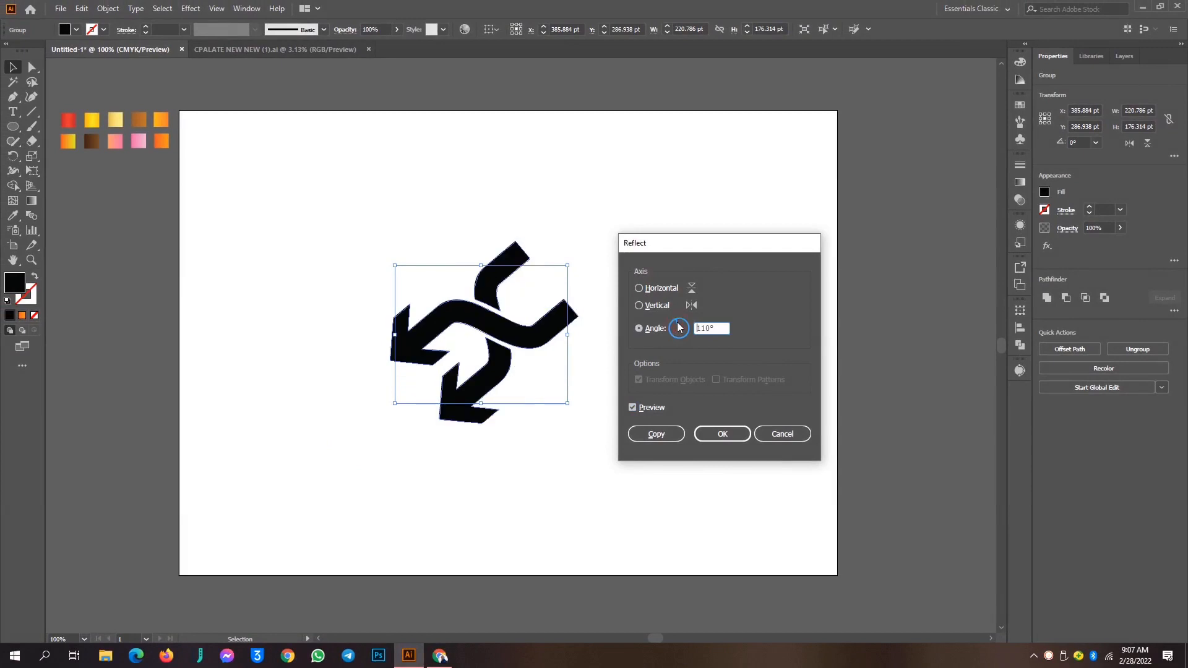
click(677, 331)
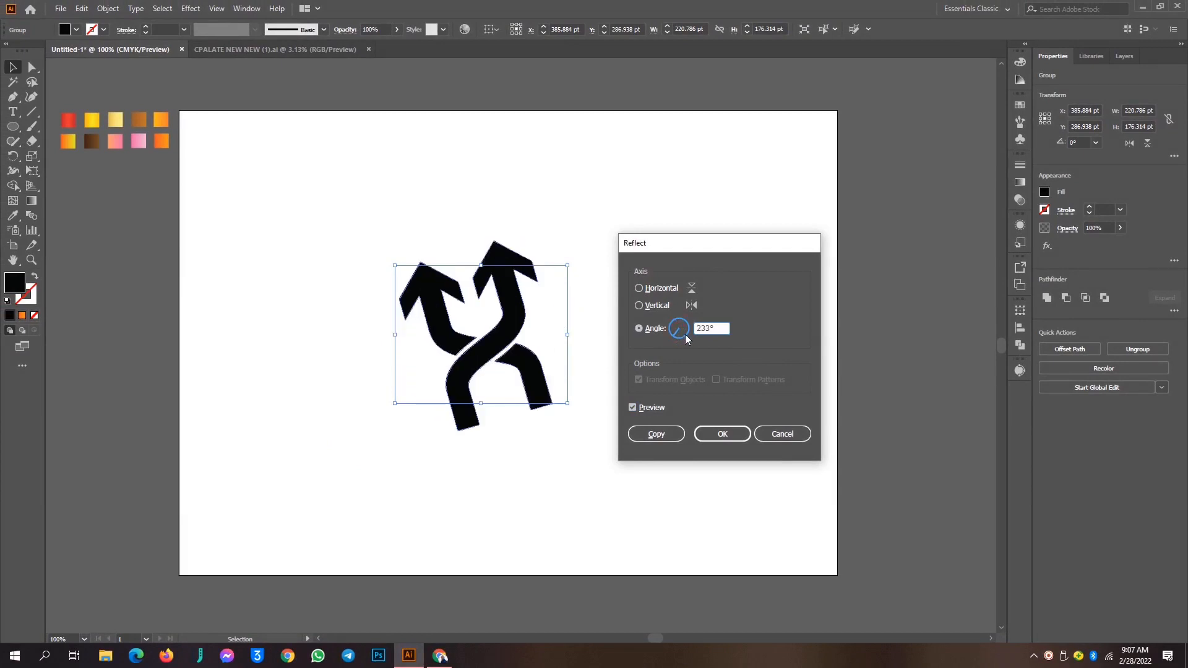
click(687, 333)
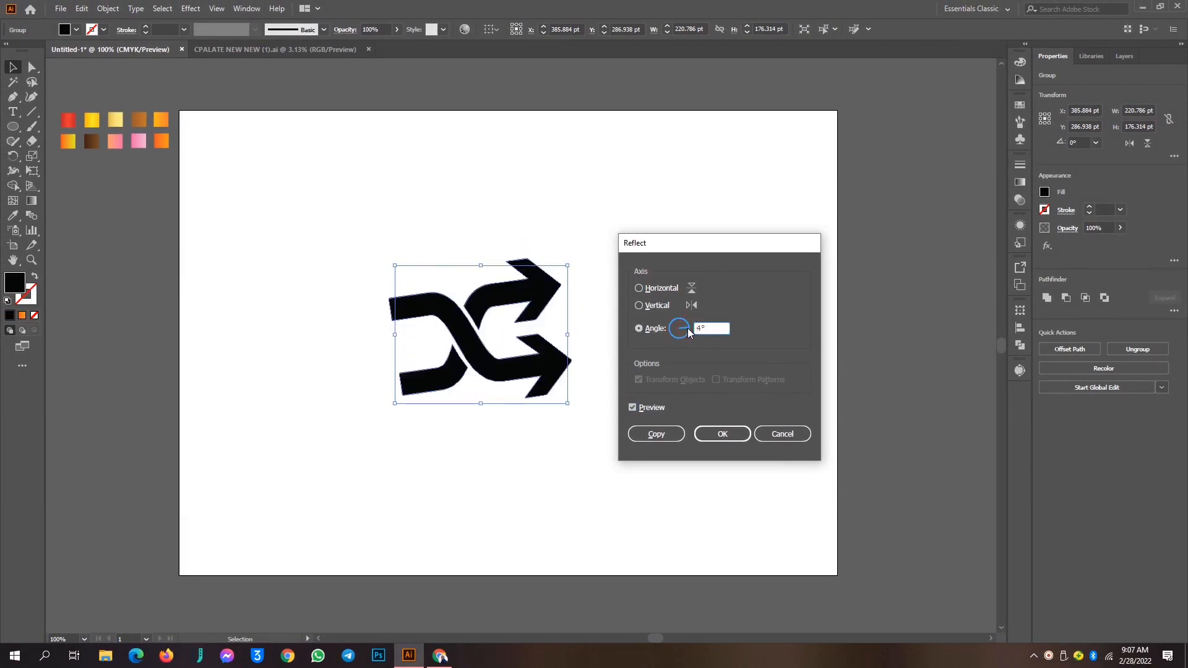
click(706, 329)
key(Down)
key(Down)
key(Down)
key(Down)
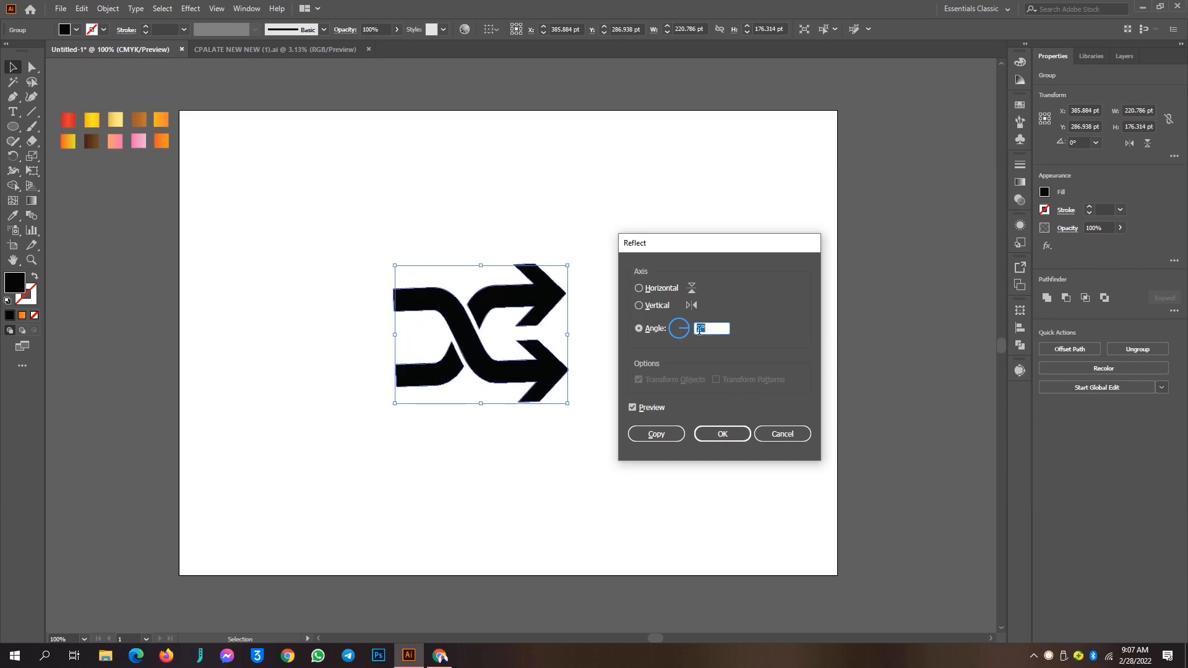
Reflect the arrow group across the vertical axis, reflect it across the same axis a second time, and deselect it
click(640, 307)
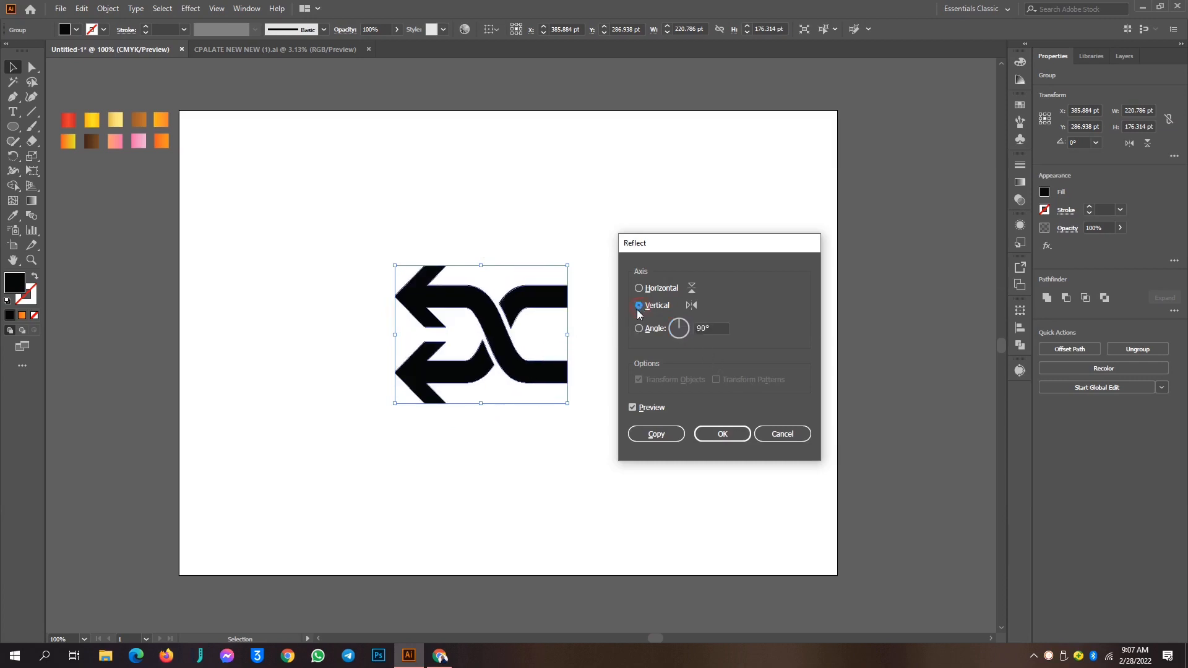
click(722, 434)
right_click(480, 314)
mouse_move(552, 475)
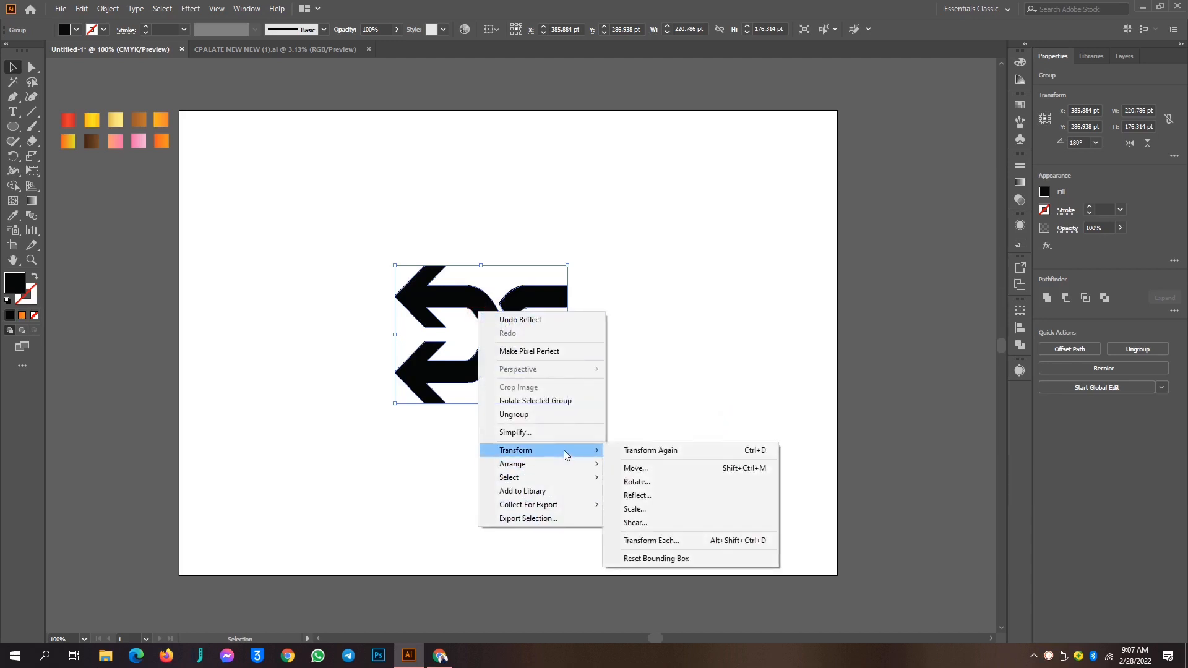
click(650, 493)
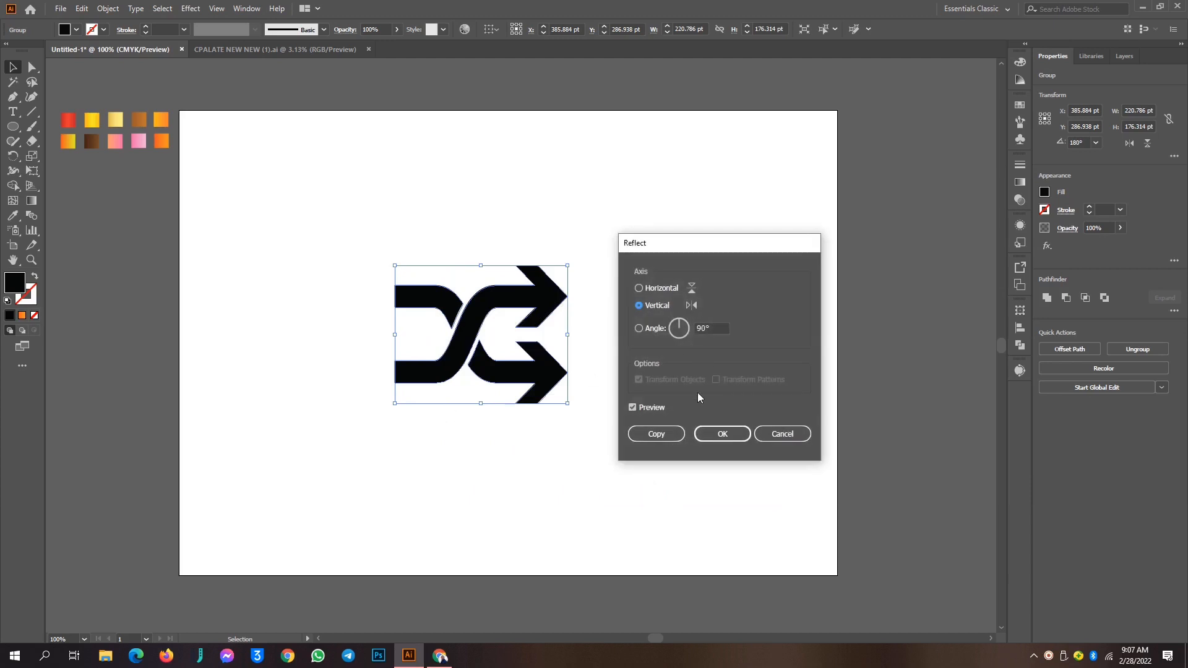
click(718, 433)
click(649, 324)
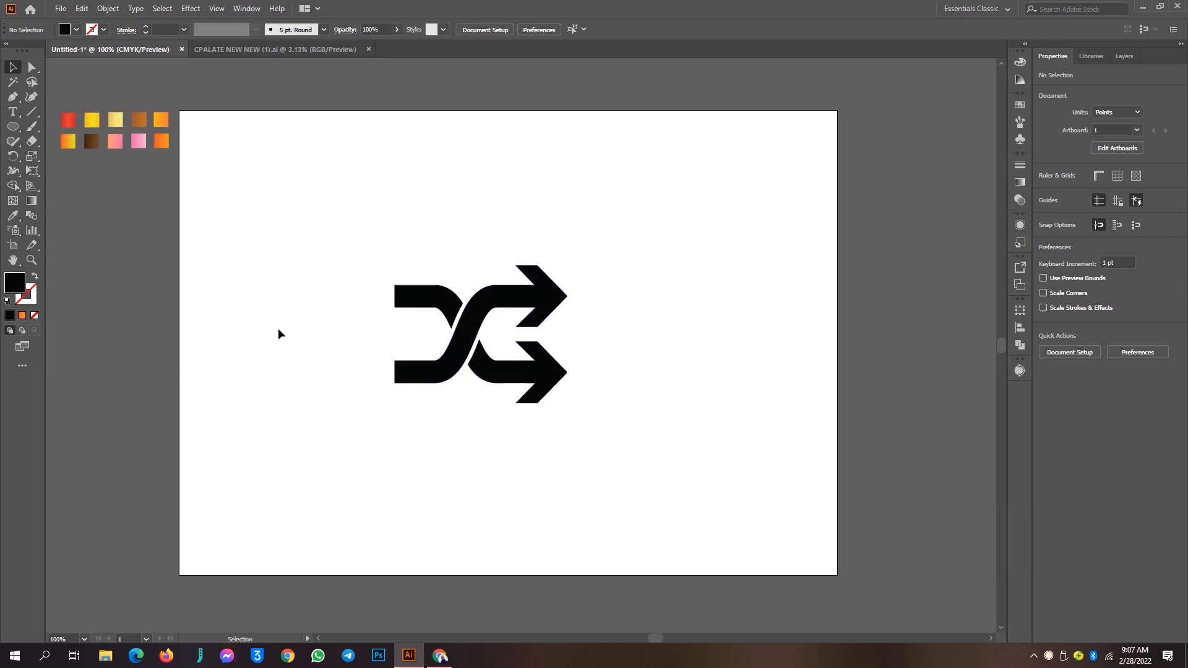
Select the arrow group in the middle of the artboard
drag(358, 218, 644, 501)
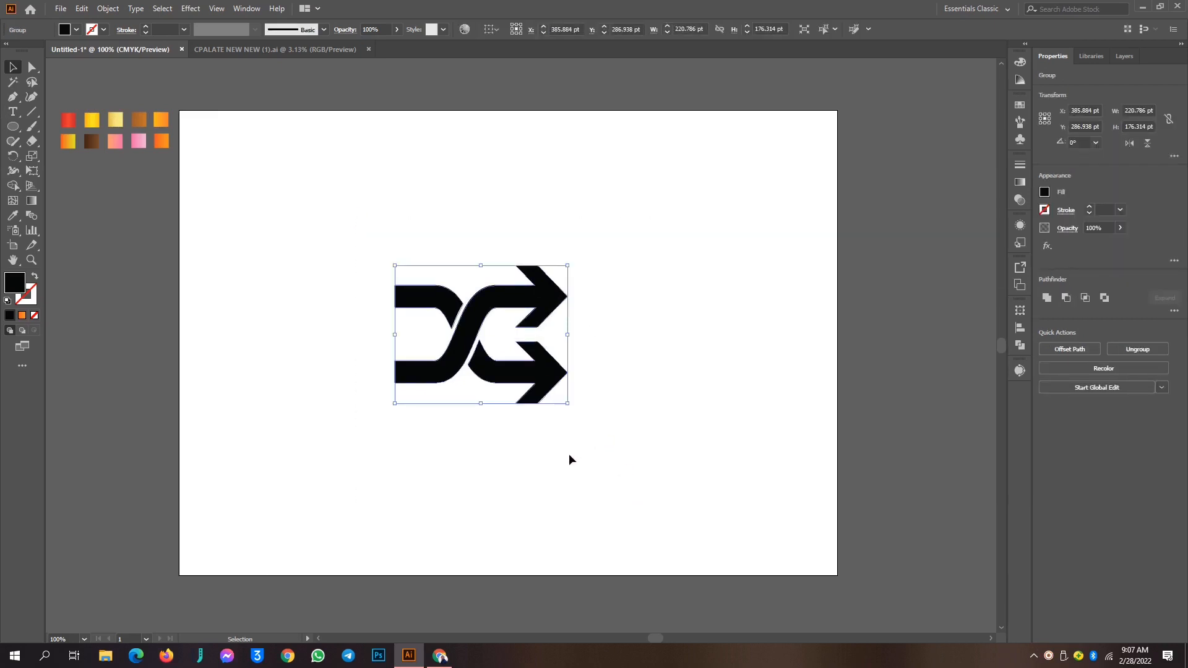